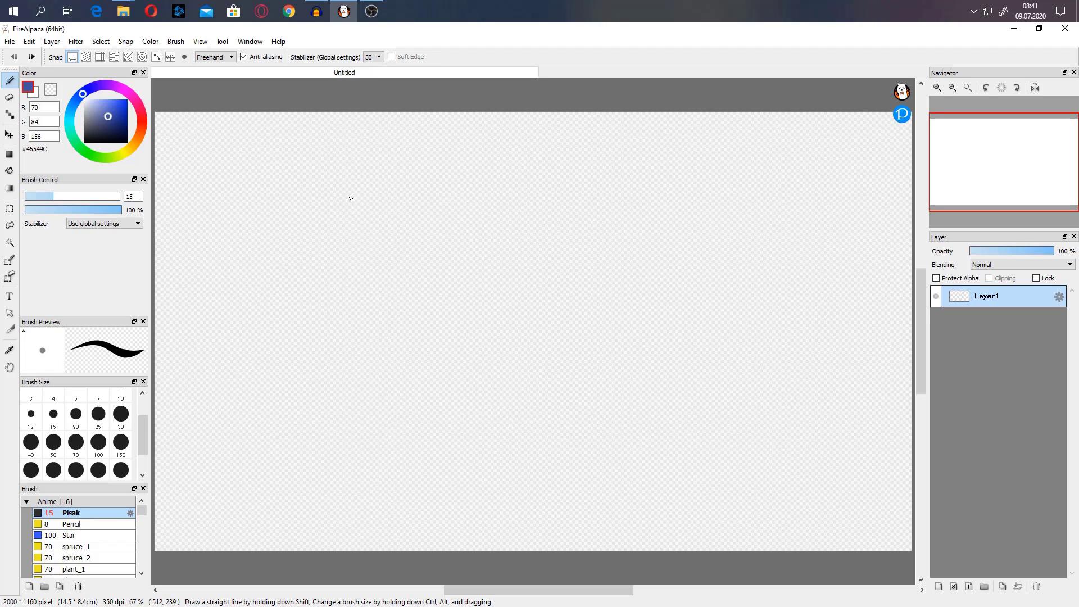
- Scribble a few blue test loops with the Pisak brush and undo them
mouse_move(351, 199)
left_mouse_down()
mouse_move(376, 183)
mouse_move(400, 204)
mouse_move(384, 216)
mouse_move(387, 205)
mouse_move(429, 203)
left_mouse_up()
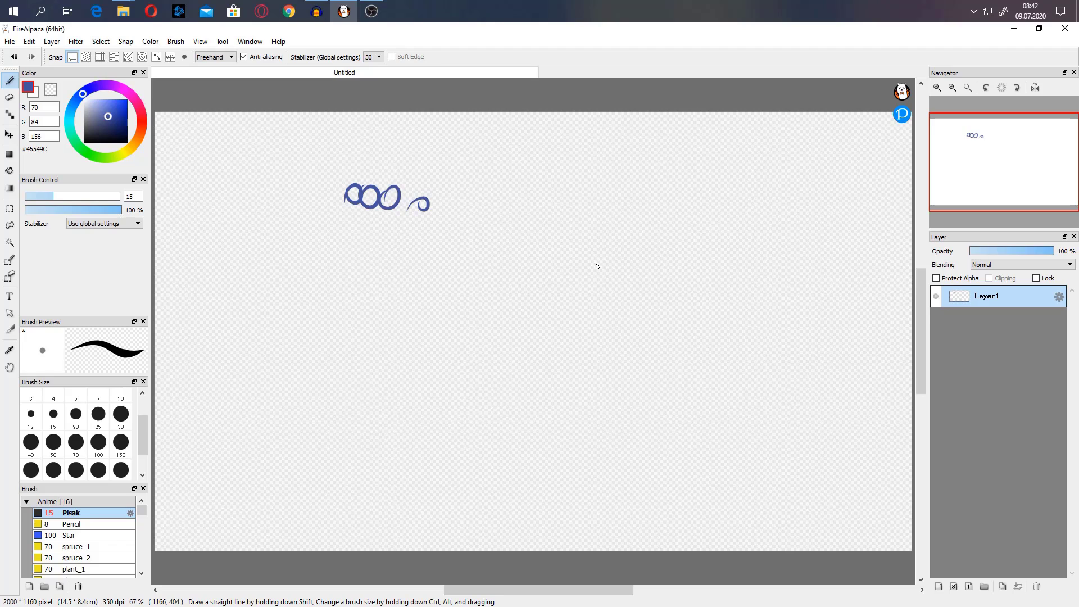
key("ctrl+z")
key("ctrl+z")
key("ctrl+z")
key("ctrl+z")
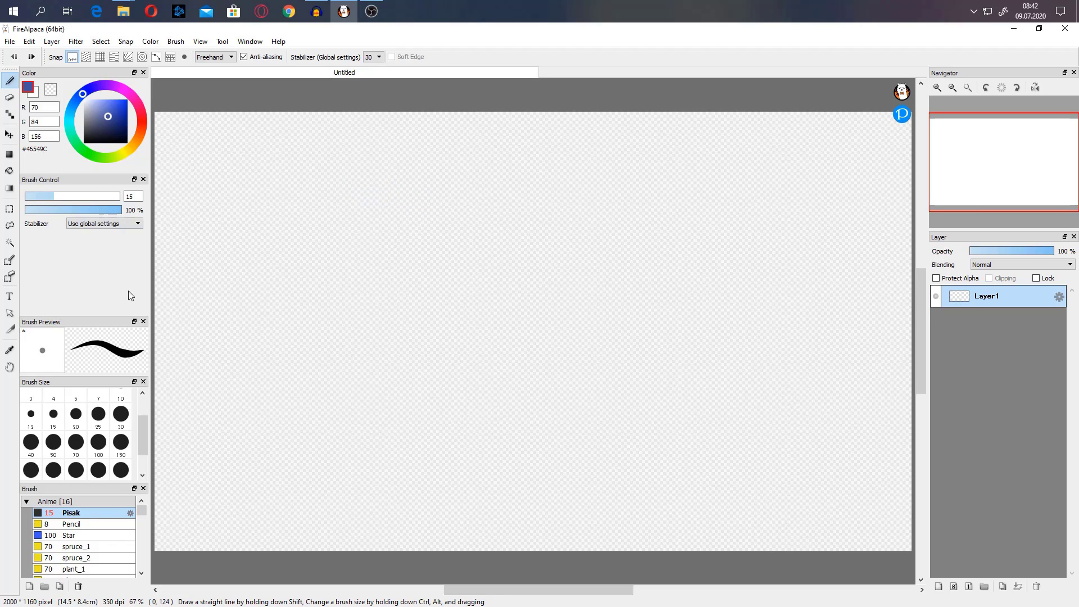
- Review the width and height settings for a new image and close the dialog without creating one
left_click(10, 41)
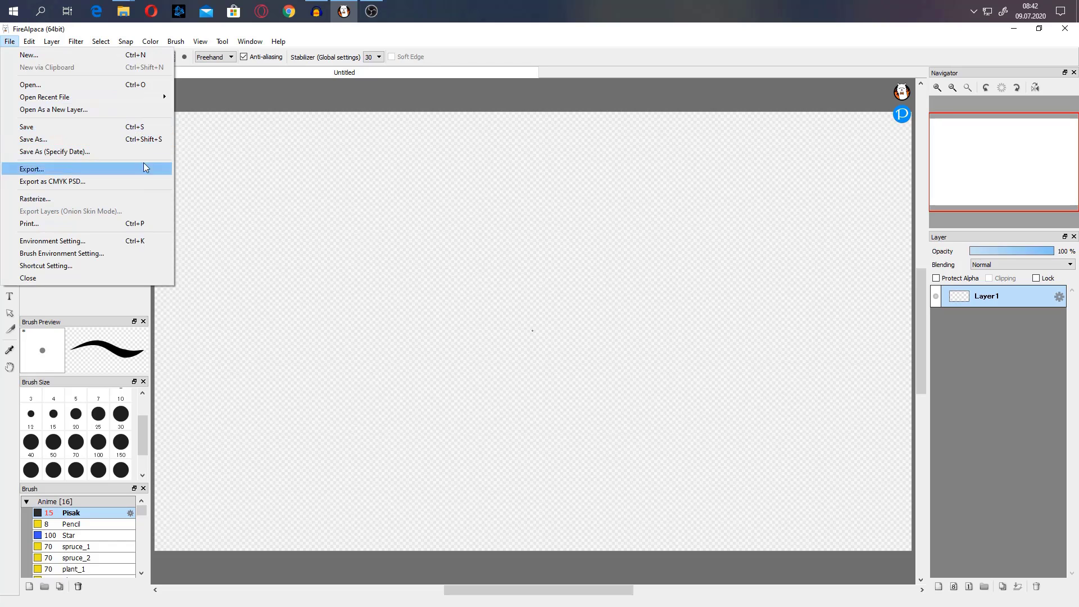
left_click(143, 56)
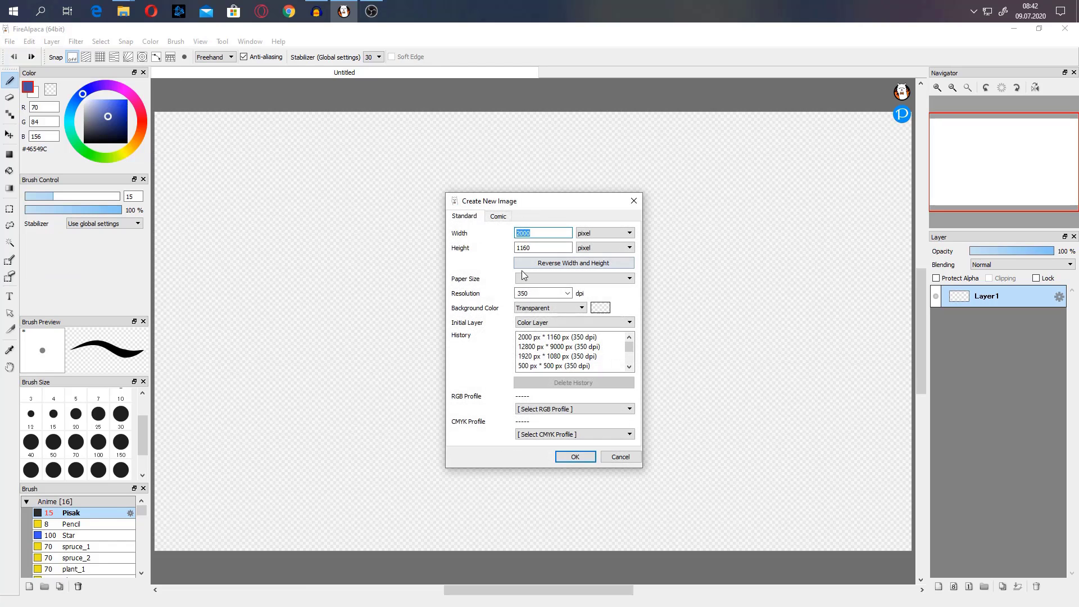
double_click(540, 232)
left_click(536, 234)
left_click(546, 248)
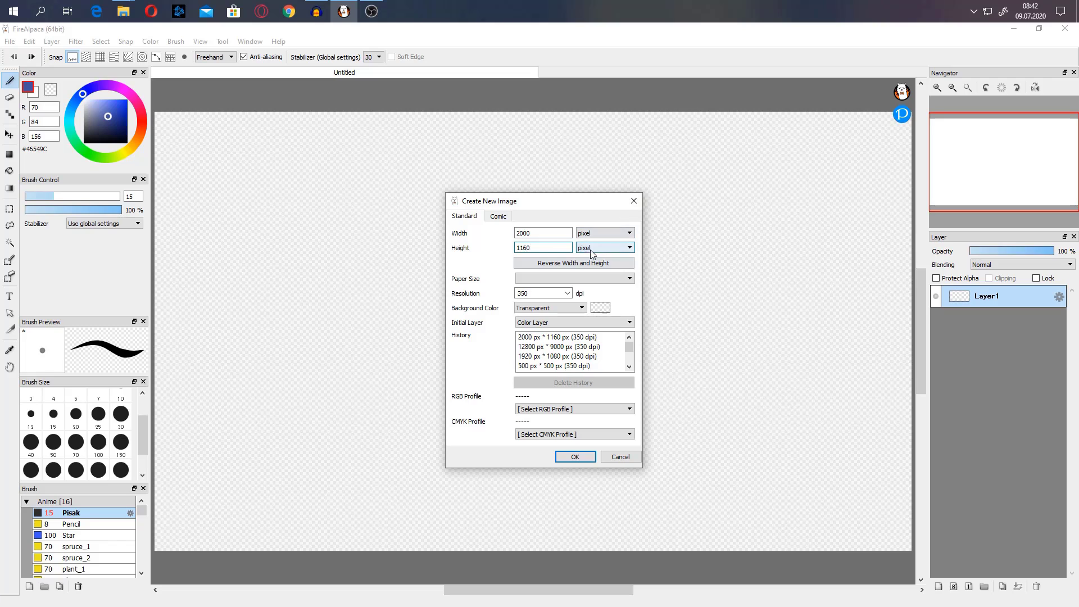
left_click(634, 200)
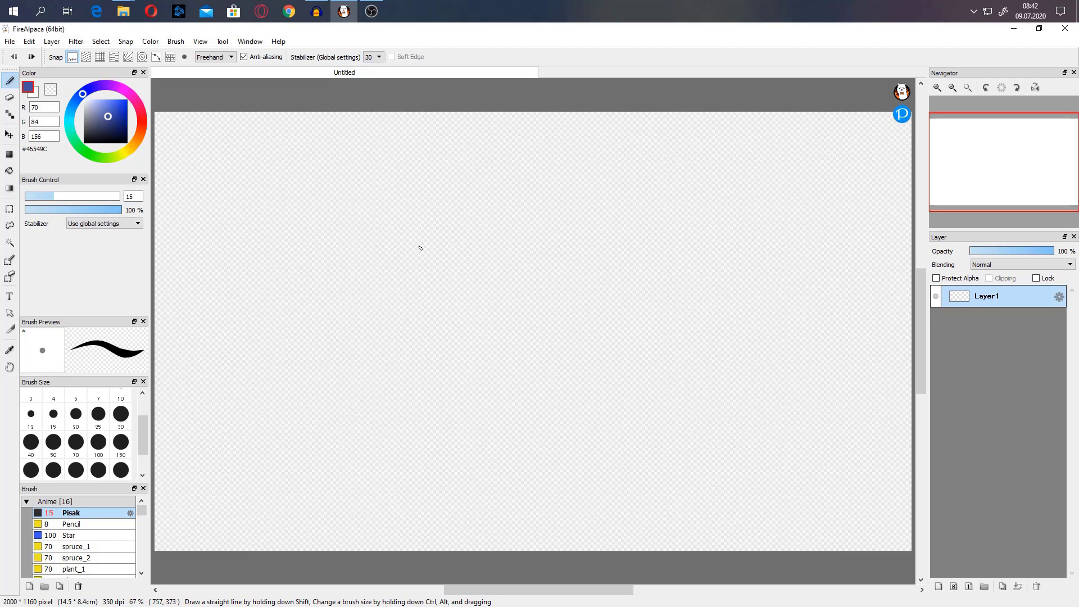
- Draw a large freehand blue rectangle in the middle of the canvas and move it slightly
mouse_move(315, 200)
left_mouse_down()
mouse_move(293, 397)
mouse_move(492, 433)
mouse_move(671, 298)
mouse_move(690, 200)
mouse_move(341, 185)
mouse_move(328, 256)
left_mouse_up()
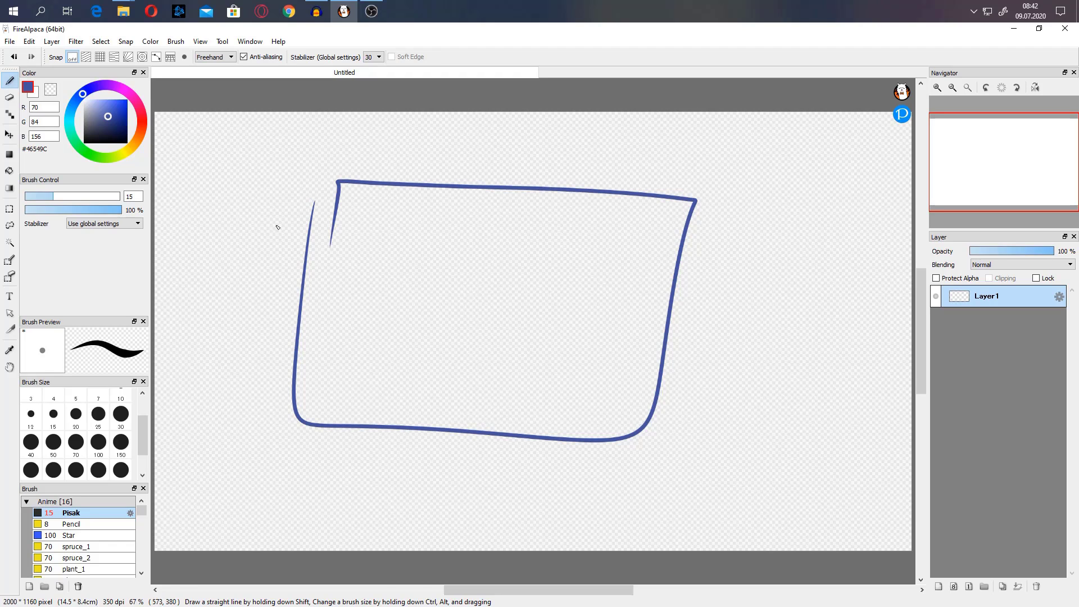
mouse_move(346, 188)
left_mouse_down()
mouse_move(317, 195)
mouse_move(312, 232)
left_mouse_up()
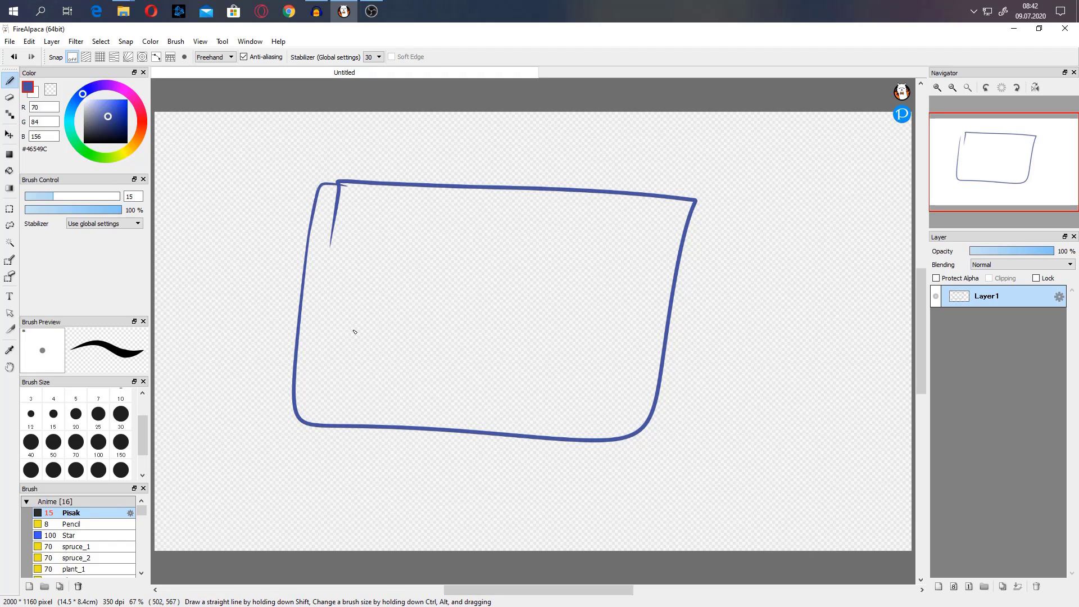
left_click(9, 135)
mouse_move(440, 256)
left_mouse_down()
mouse_move(467, 252)
mouse_move(431, 246)
mouse_move(466, 252)
left_mouse_up()
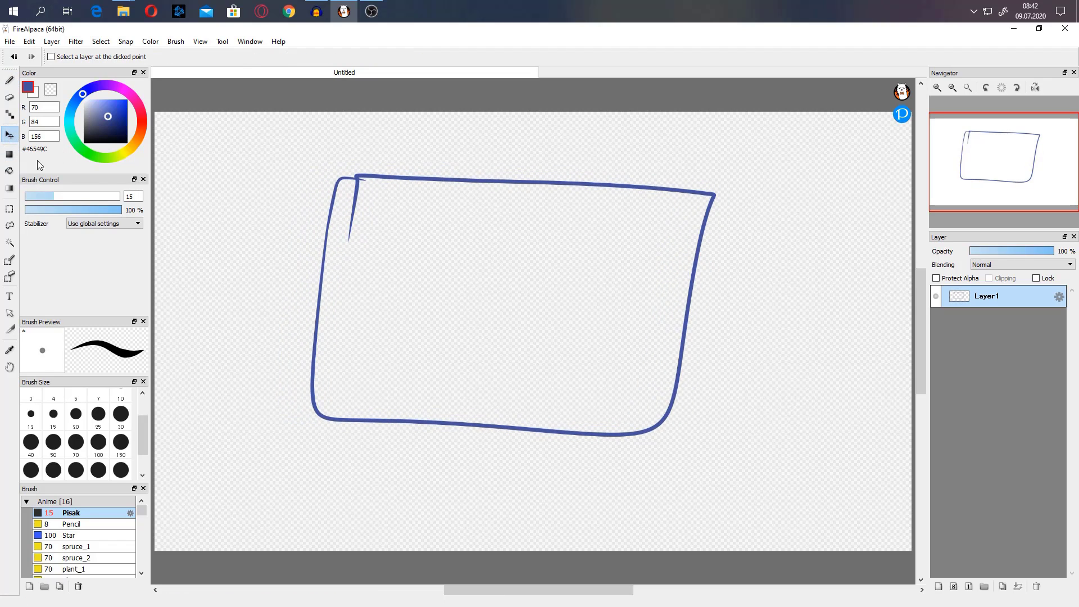
- Change the colour to red (#E80F33) and draw a larger freehand frame around the blue rectangle
left_click(142, 122)
left_click_drag(120, 135, 124, 103)
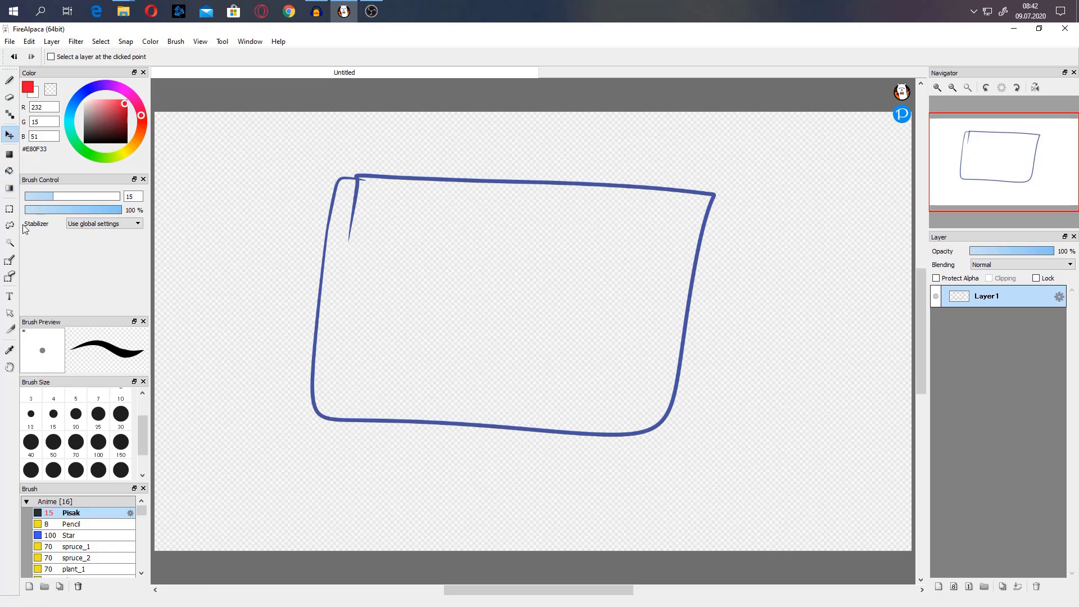
left_click(10, 81)
mouse_move(276, 158)
left_mouse_down()
mouse_move(272, 441)
mouse_move(612, 470)
mouse_move(747, 352)
mouse_move(761, 183)
mouse_move(624, 149)
mouse_move(350, 141)
mouse_move(289, 154)
left_mouse_up()
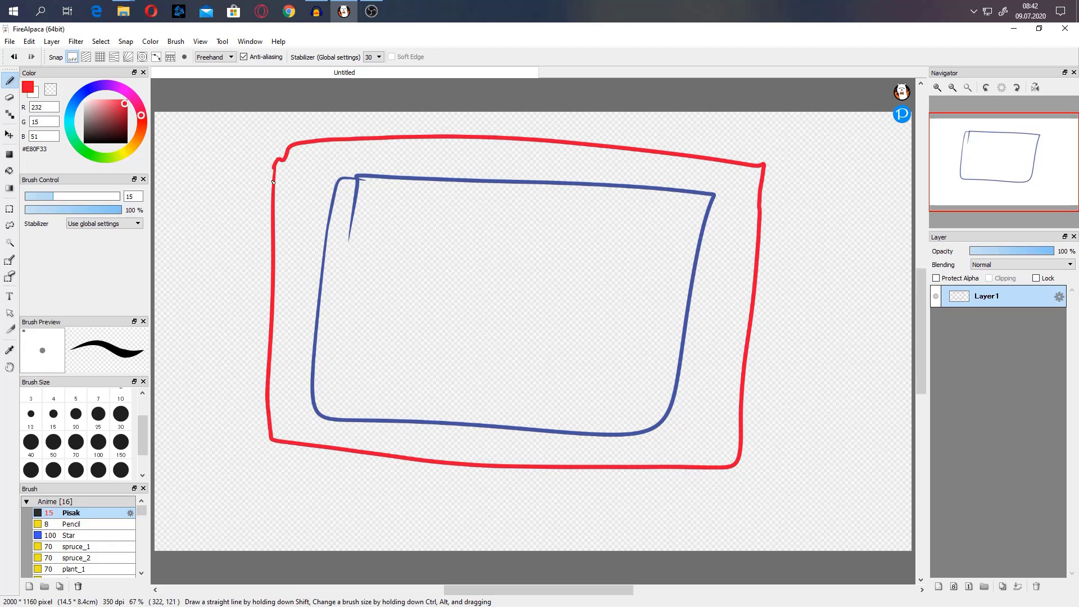
- Lasso the blue rectangle inside the red frame and shift the selected area around with the Move tool
left_click(10, 225)
mouse_move(314, 166)
left_mouse_down()
mouse_move(290, 282)
mouse_move(285, 402)
mouse_move(323, 431)
mouse_move(428, 444)
mouse_move(681, 443)
mouse_move(725, 309)
mouse_move(739, 188)
mouse_move(645, 169)
mouse_move(393, 149)
mouse_move(313, 167)
left_mouse_up()
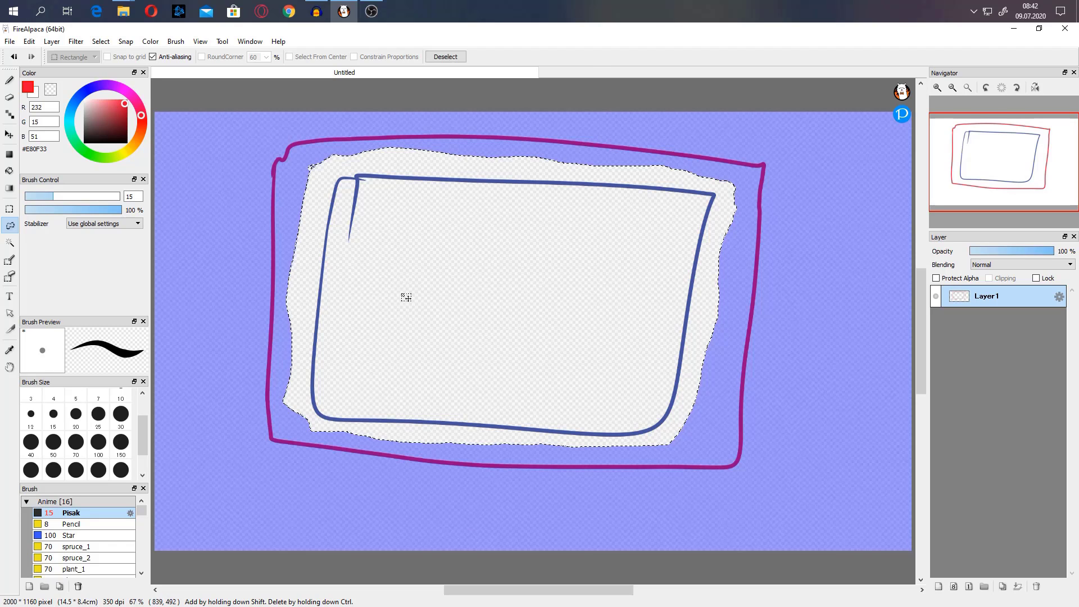
left_click(9, 135)
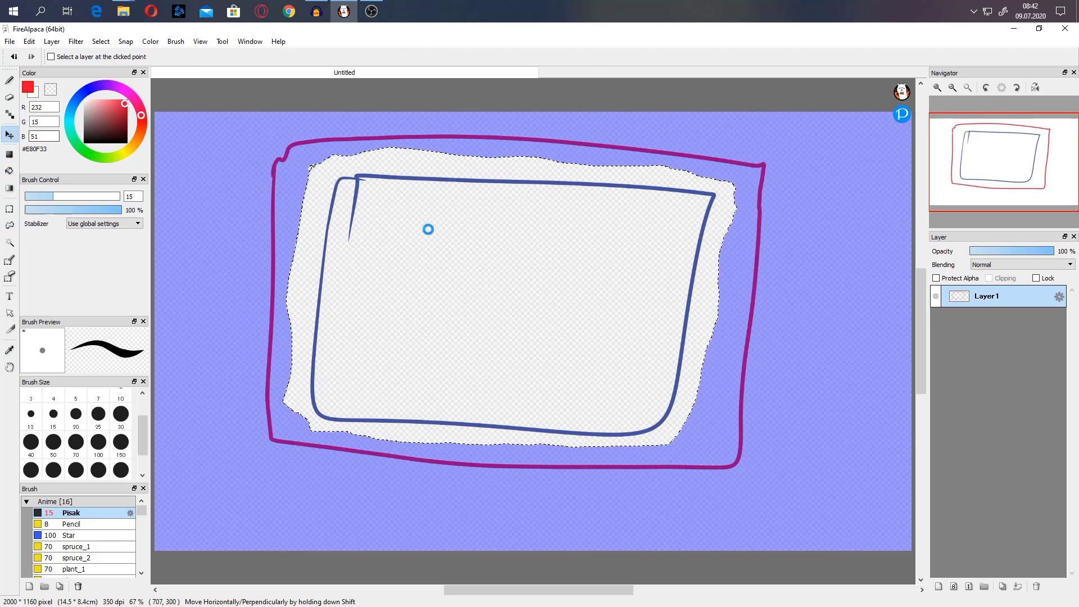
mouse_move(424, 227)
left_mouse_down()
mouse_move(375, 185)
mouse_move(349, 205)
mouse_move(321, 311)
mouse_move(383, 275)
mouse_move(369, 253)
mouse_move(496, 268)
mouse_move(398, 176)
mouse_move(456, 235)
mouse_move(422, 233)
left_mouse_up()
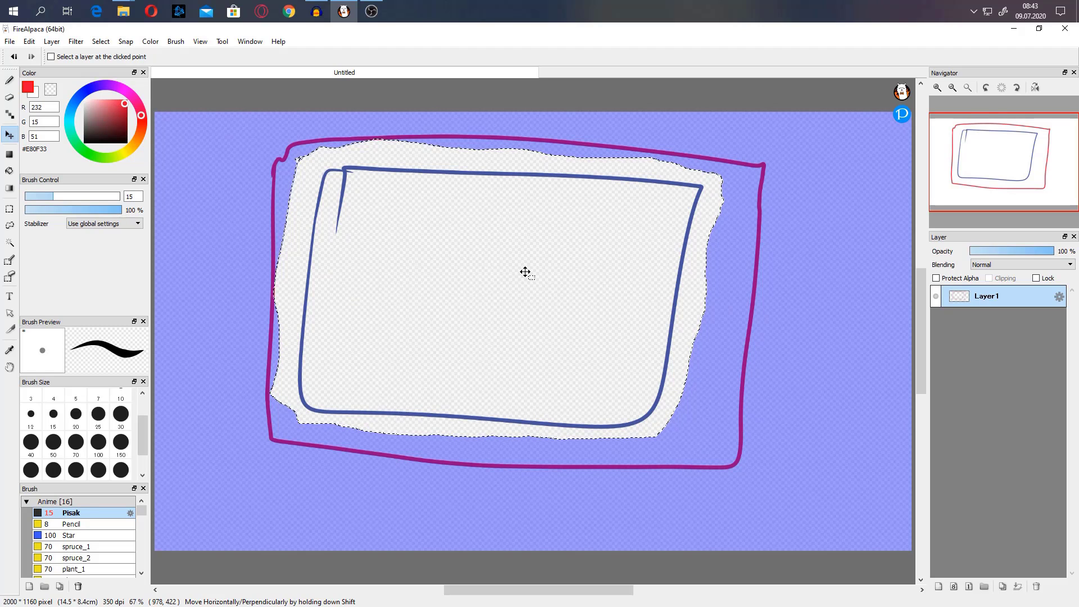
left_click_drag(474, 222, 487, 232)
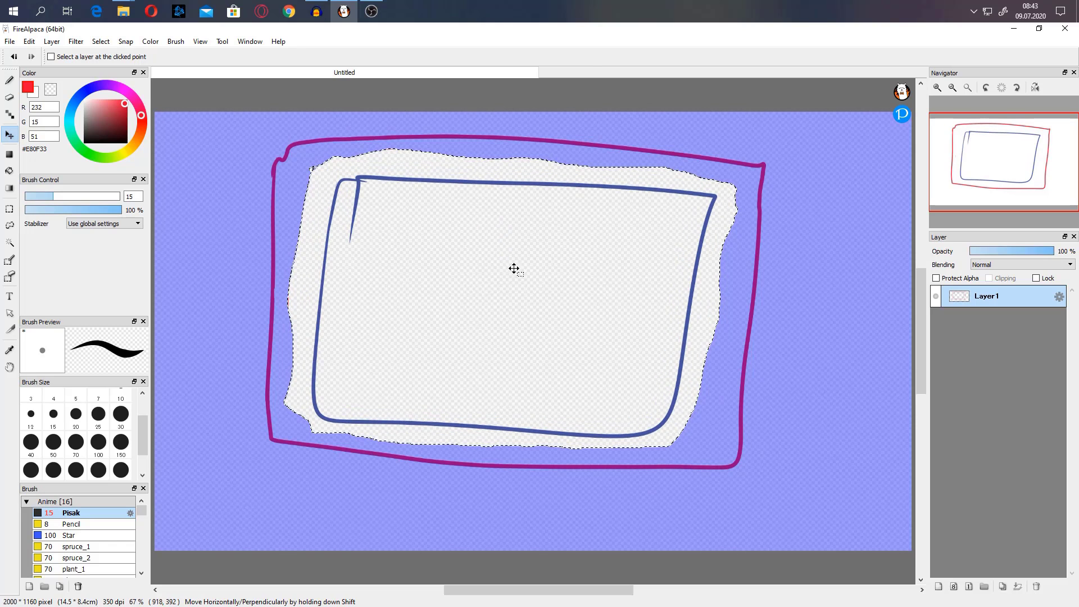
left_click_drag(525, 274, 547, 300)
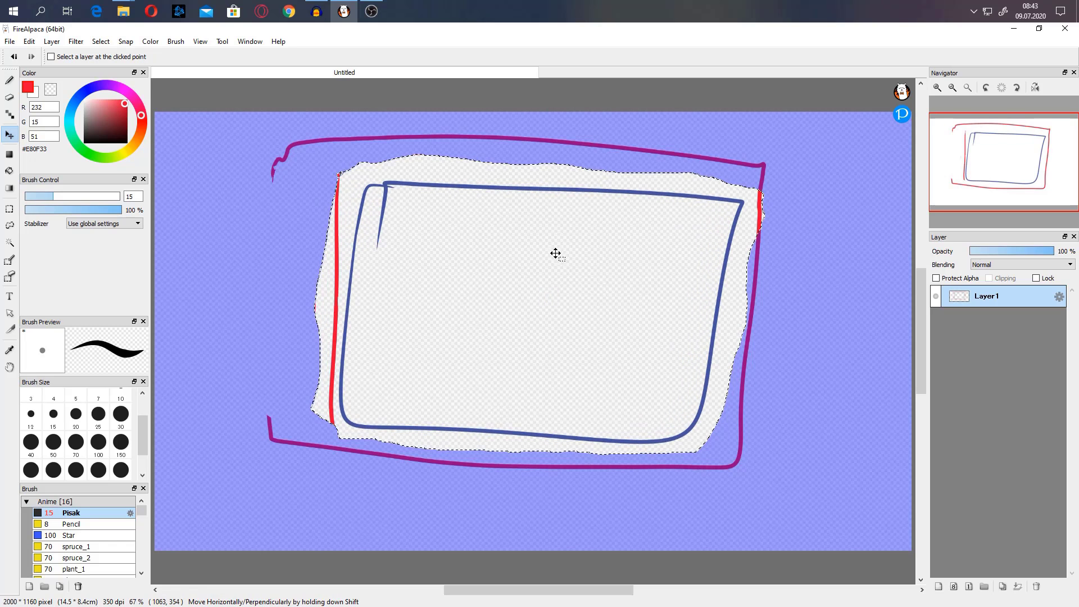
- Undo the moves, the lasso selection and both drawn frames until the canvas is empty
key("ctrl+z")
key("ctrl+z")
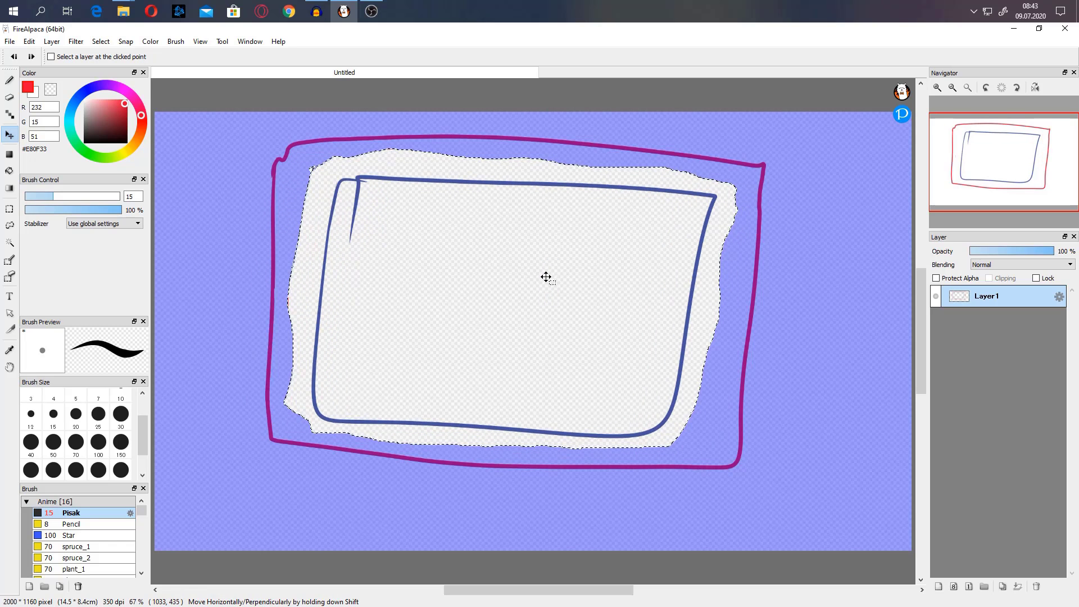
key("ctrl+z")
key("ctrl+z")
key("ctrl+z")
key("ctrl+z")
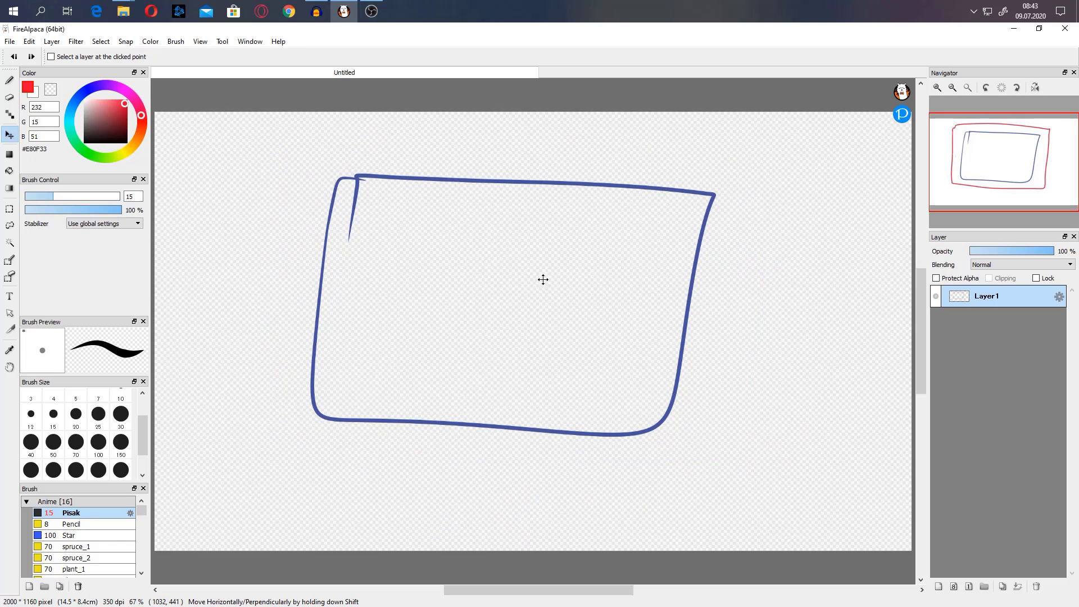
key("ctrl+z")
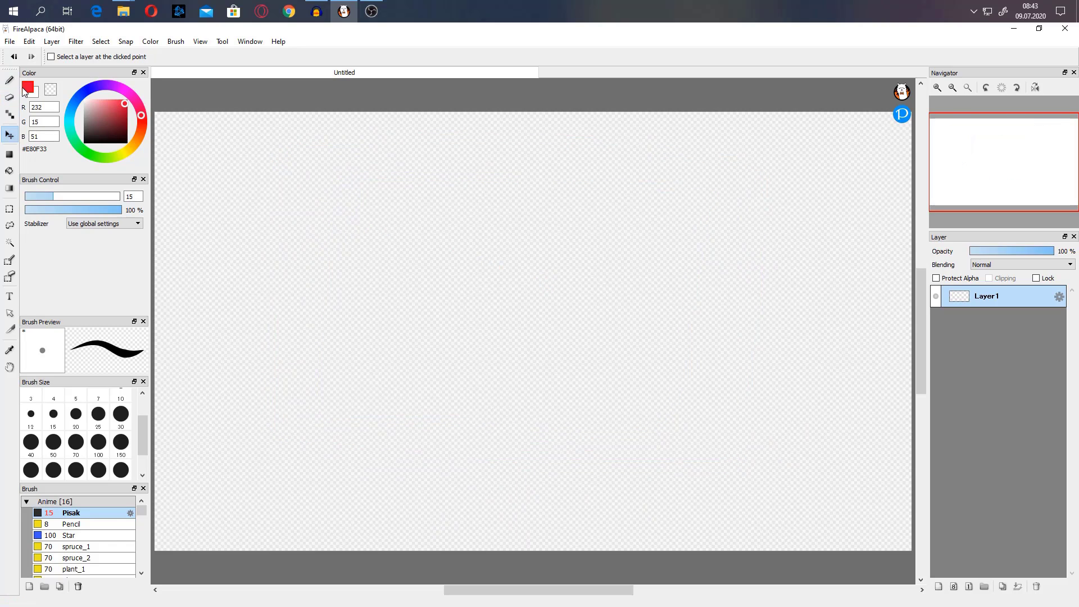
- Handwrite "F by F" in red with the brush near the canvas's upper-left corner
left_click(9, 81)
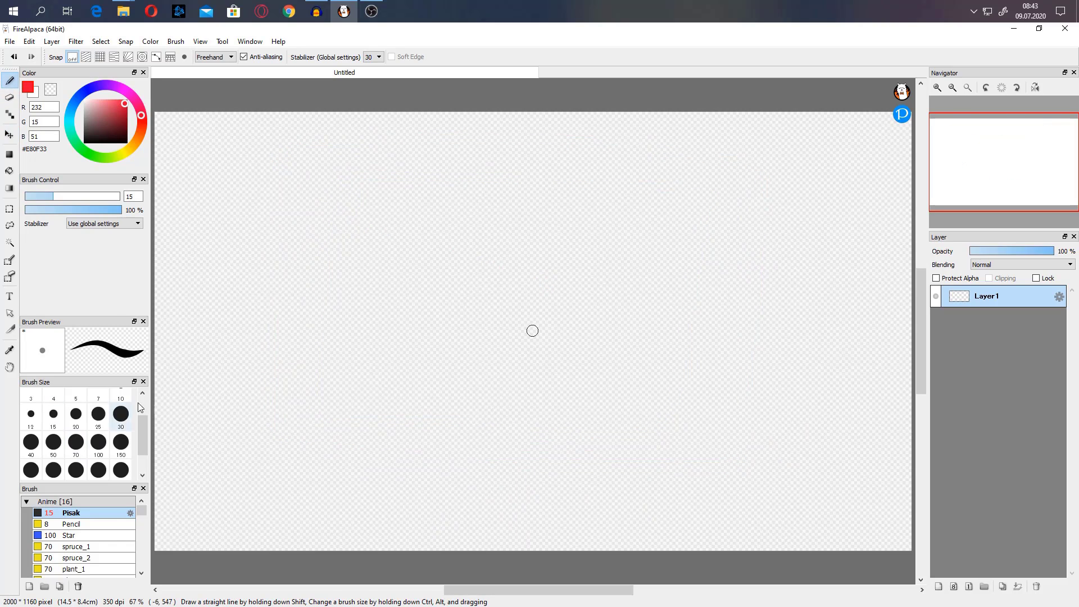
mouse_move(207, 126)
left_mouse_down()
mouse_move(205, 149)
mouse_move(225, 127)
left_mouse_up()
mouse_move(204, 137)
left_mouse_down()
mouse_move(247, 147)
mouse_move(248, 181)
left_mouse_up()
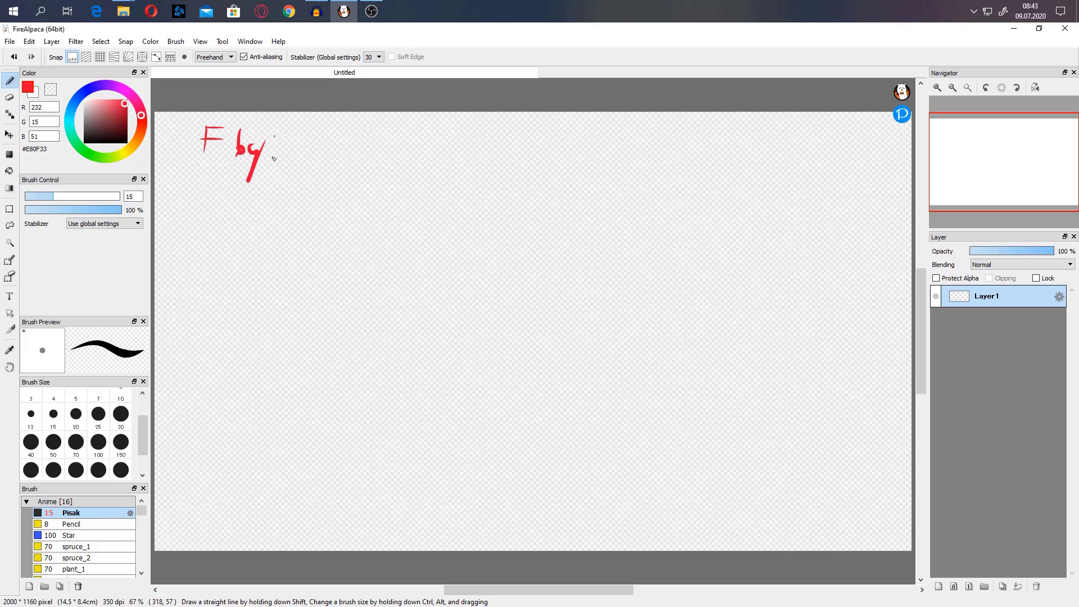
left_click_drag(274, 135, 274, 161)
left_click_drag(271, 132, 285, 130)
left_click_drag(275, 144, 283, 142)
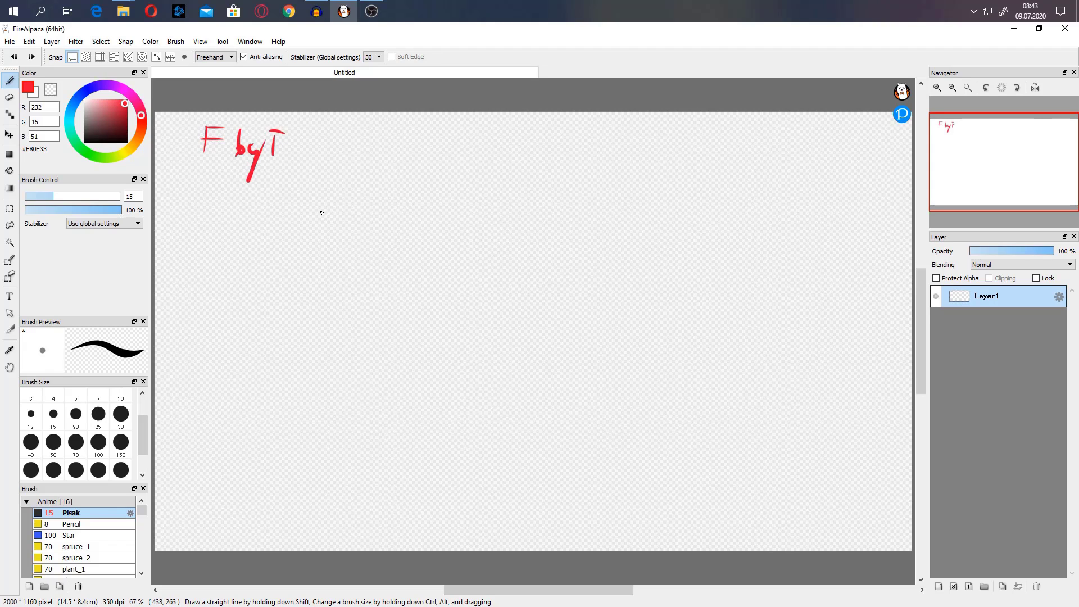
- Undo all the red handwritten letters
key("ctrl+z")
key("ctrl+z")
key("ctrl+z")
key("ctrl+z")
key("ctrl+z")
key("ctrl+z")
key("ctrl+z")
key("ctrl+z")
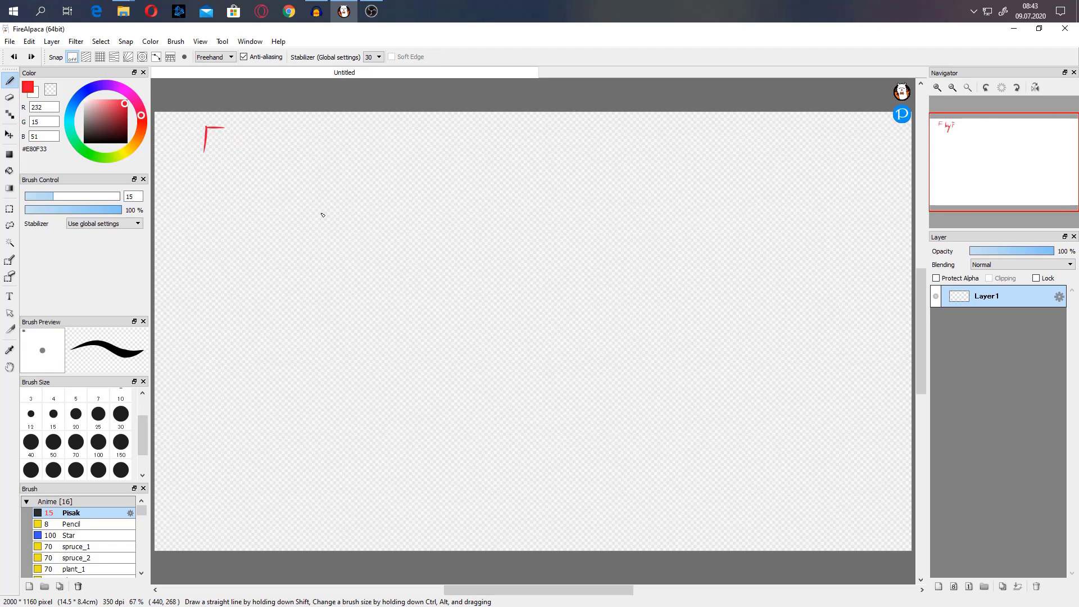
key("ctrl+z")
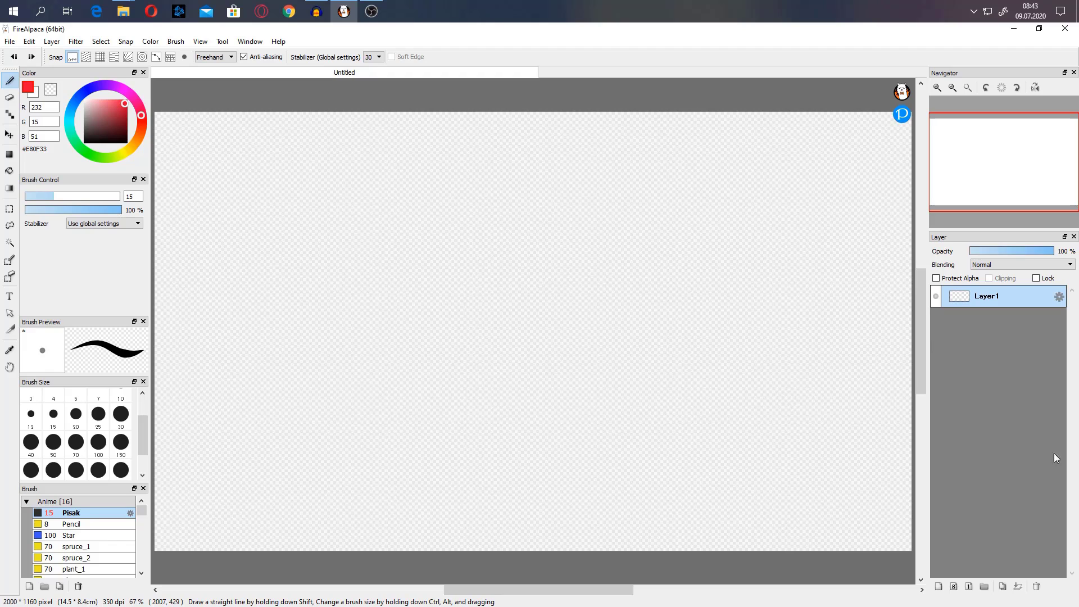
- Create two layer folders and place Layer1 inside Folder2
left_click(984, 586)
left_click(984, 587)
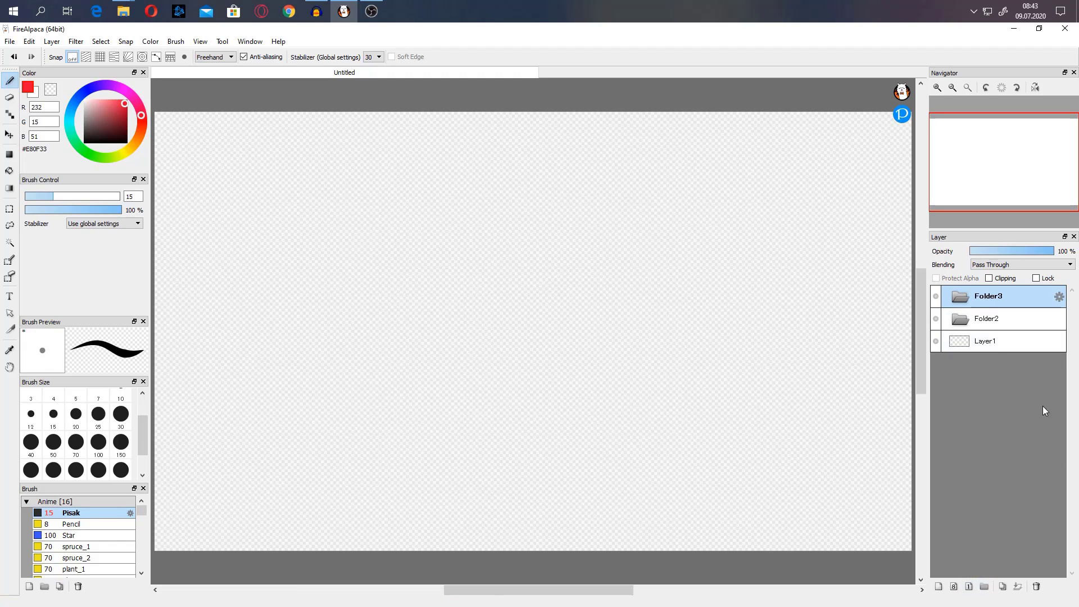
left_click_drag(992, 341, 1011, 314)
- Rename the folder containing Layer1 to "bg" and collapse it
double_click(1014, 310)
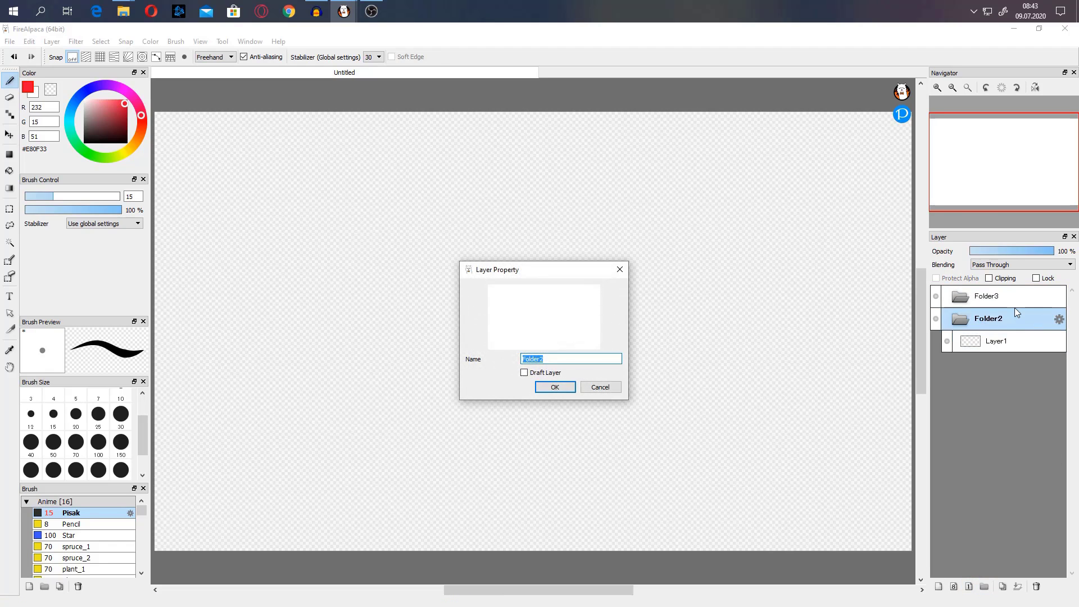
type("bg")
left_click(555, 387)
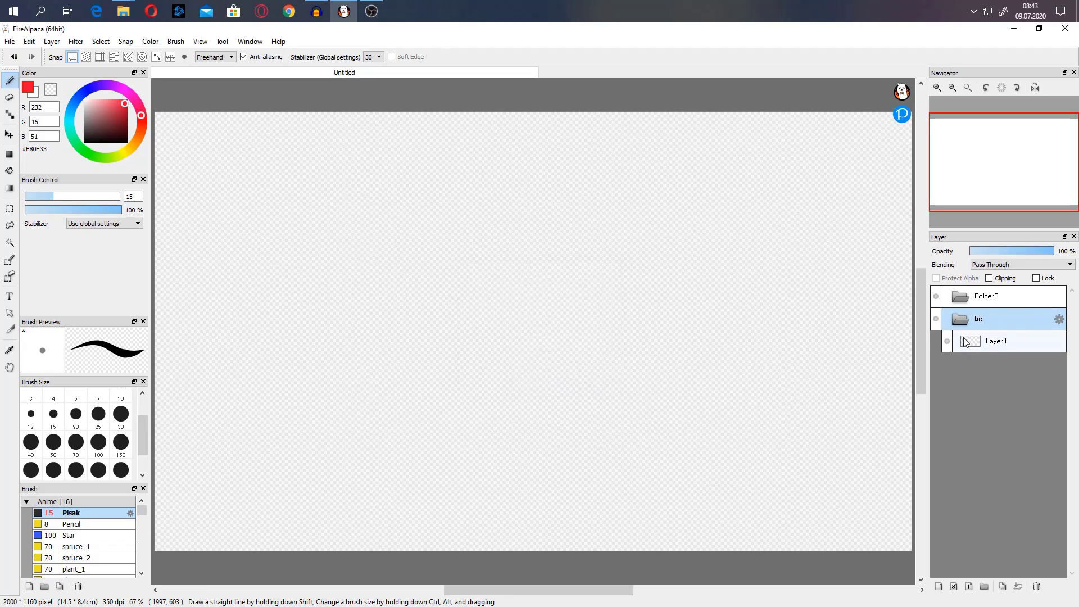
left_click(957, 318)
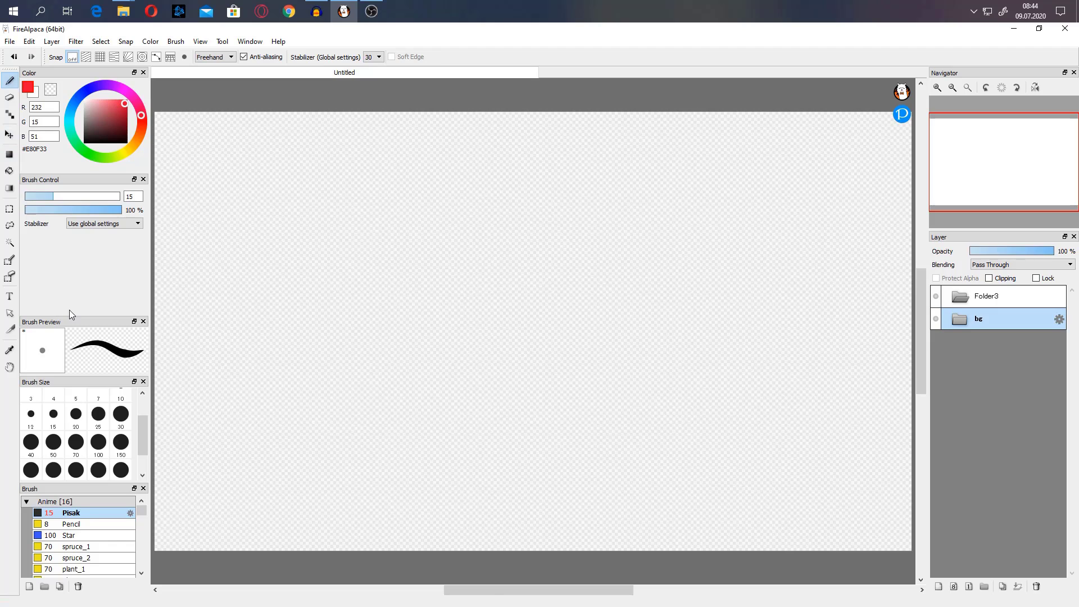
- Add a new layer inside Folder3 and turn on Onion Skin Mode
left_click(1000, 304)
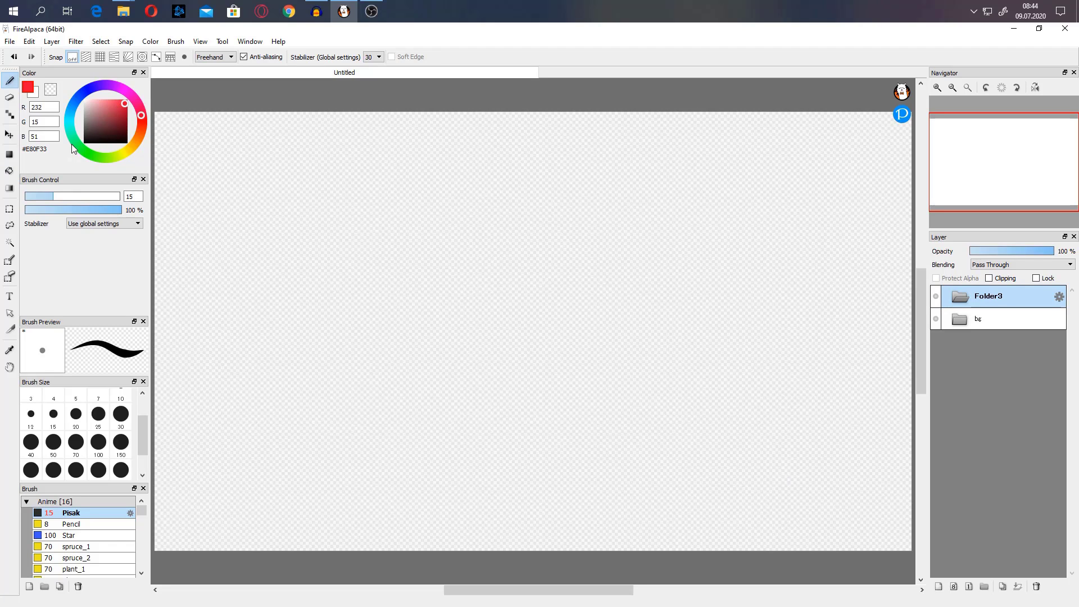
key("ctrl+shift+n")
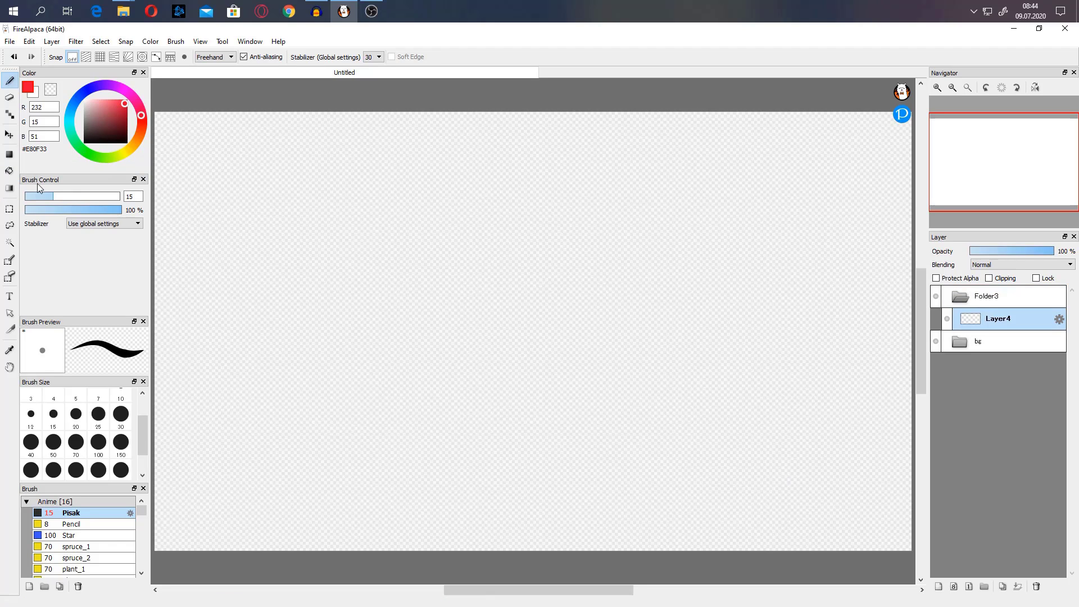
left_click(209, 41)
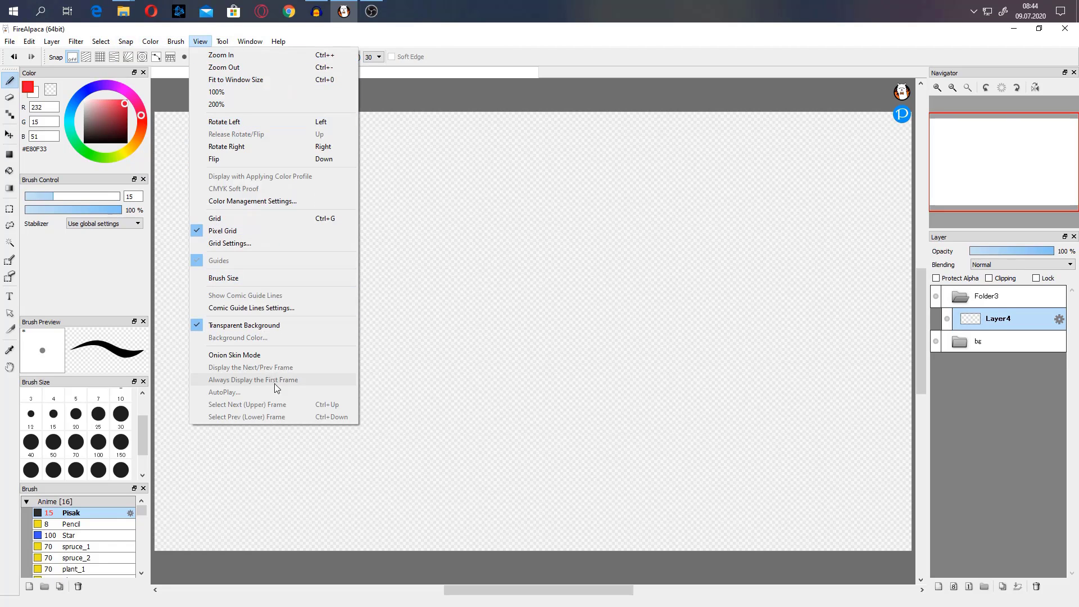
left_click(275, 361)
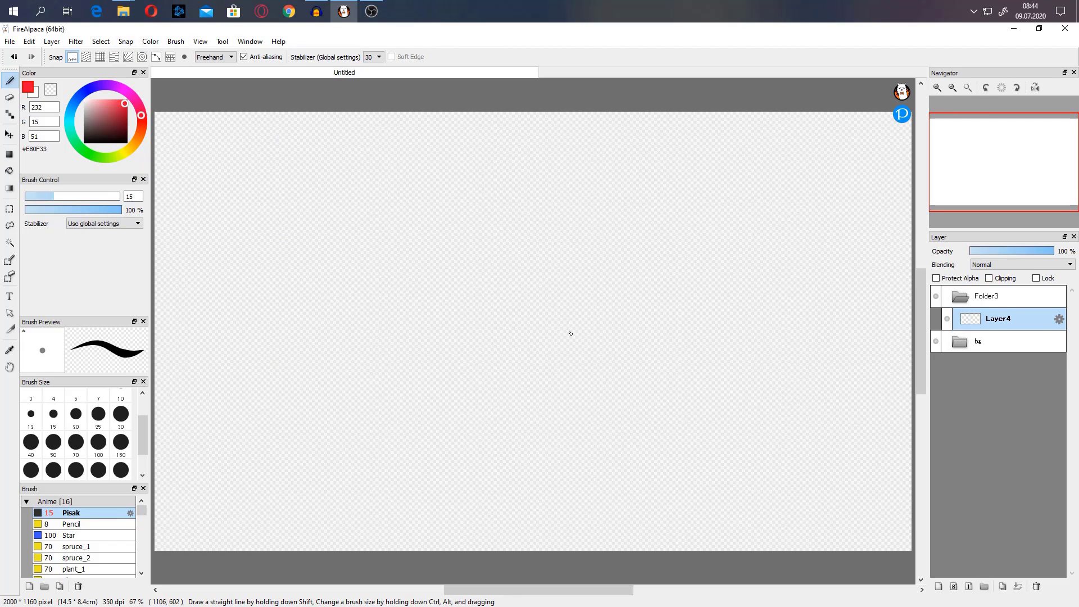
- Set the drawing colour to black (#000000) and choose the size 8 Pencil brush
left_click_drag(122, 116, 0, 230)
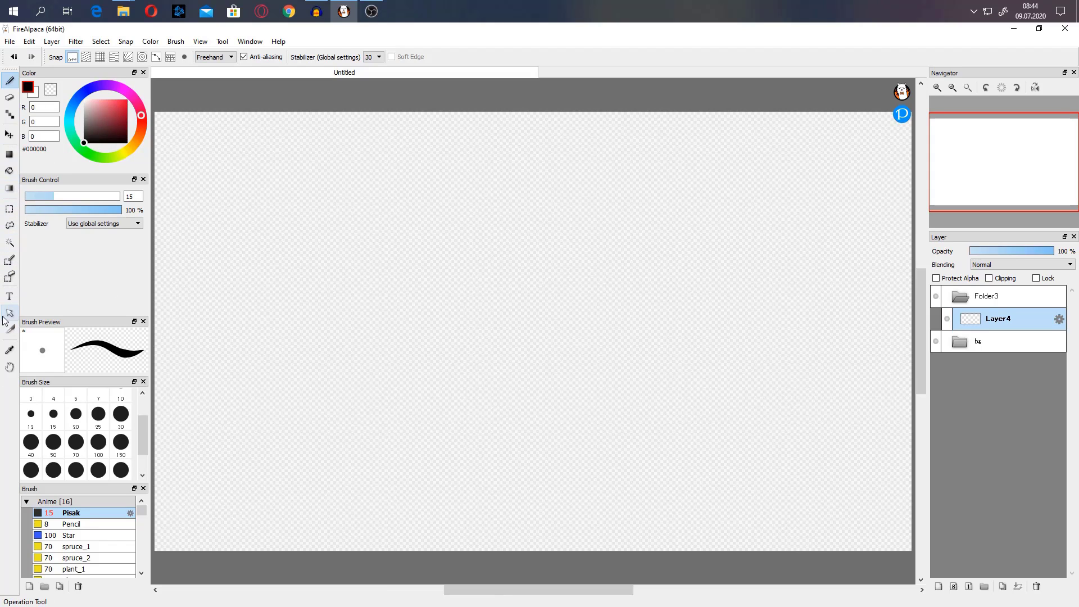
left_click(67, 535)
left_click(70, 524)
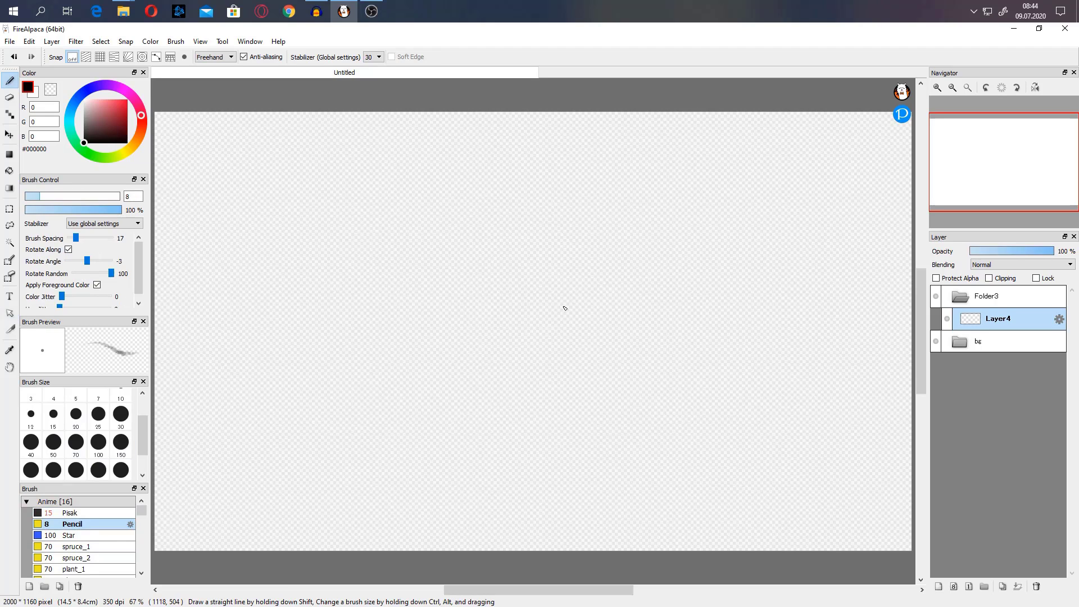
- Sketch an eye's curved upper lid, short lower lid line and pointed outer wing on the right half of the canvas
left_click_drag(565, 308, 635, 304)
key("ctrl+z")
mouse_move(618, 293)
left_mouse_down()
mouse_move(683, 276)
mouse_move(725, 287)
mouse_move(746, 319)
mouse_move(681, 281)
mouse_move(736, 309)
mouse_move(724, 353)
left_mouse_up()
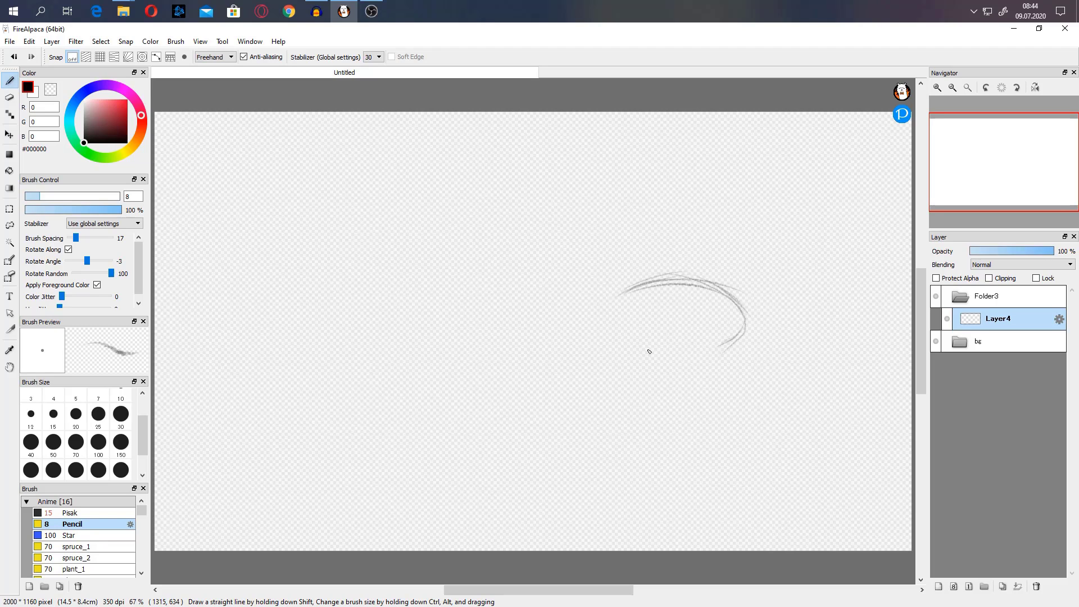
mouse_move(641, 350)
left_mouse_down()
mouse_move(758, 325)
mouse_move(746, 335)
mouse_move(731, 340)
mouse_move(778, 301)
left_mouse_up()
mouse_move(691, 276)
left_mouse_down()
mouse_move(753, 294)
mouse_move(781, 289)
mouse_move(746, 319)
mouse_move(786, 290)
left_mouse_up()
left_click_drag(788, 287, 767, 289)
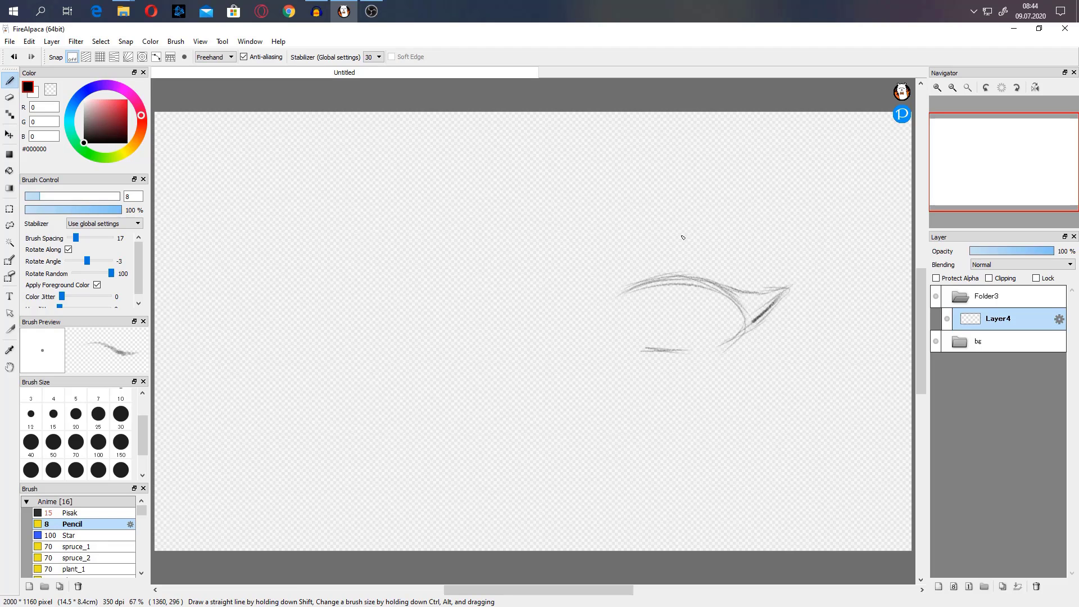
- Draw the rounded iris outline beneath the upper lid and add a small curved pupil mark inside it
left_click_drag(640, 287, 646, 335)
mouse_move(639, 293)
left_mouse_down()
mouse_move(668, 350)
mouse_move(706, 335)
left_mouse_up()
mouse_move(722, 293)
left_mouse_down()
mouse_move(689, 343)
mouse_move(652, 342)
left_mouse_up()
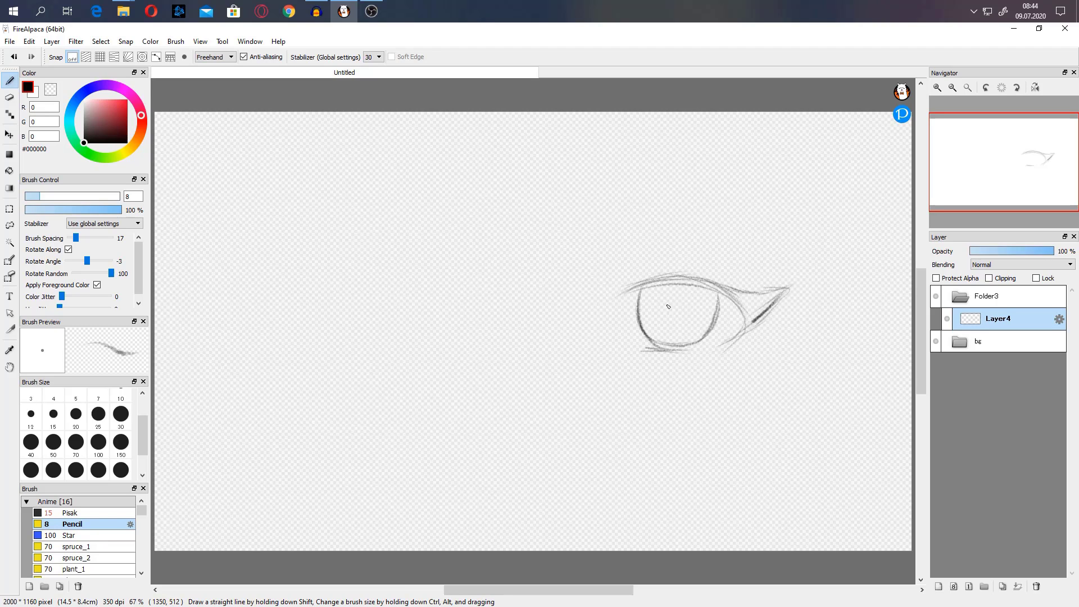
left_click_drag(662, 313, 698, 315)
- Duplicate Layer4, flip the copy horizontally and move the mirrored eye closer to the original one
left_click(1003, 586)
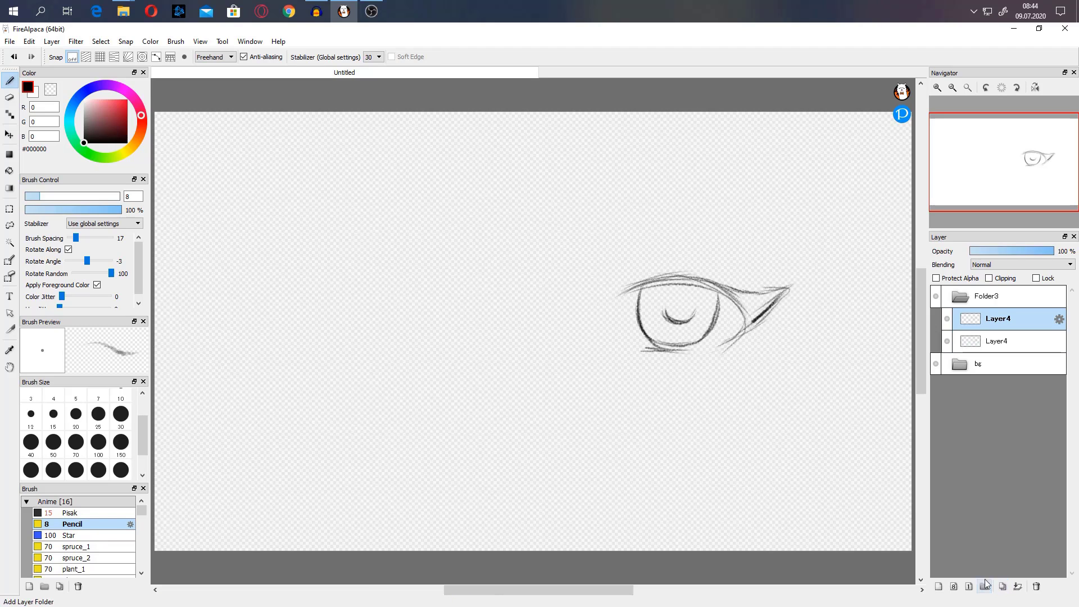
left_click(60, 43)
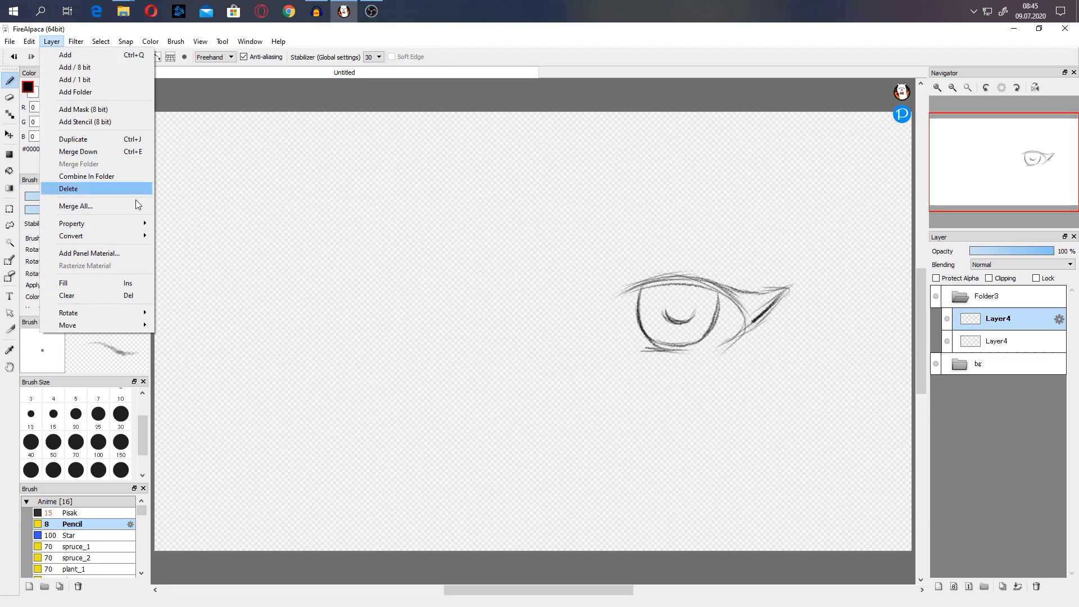
mouse_move(145, 326)
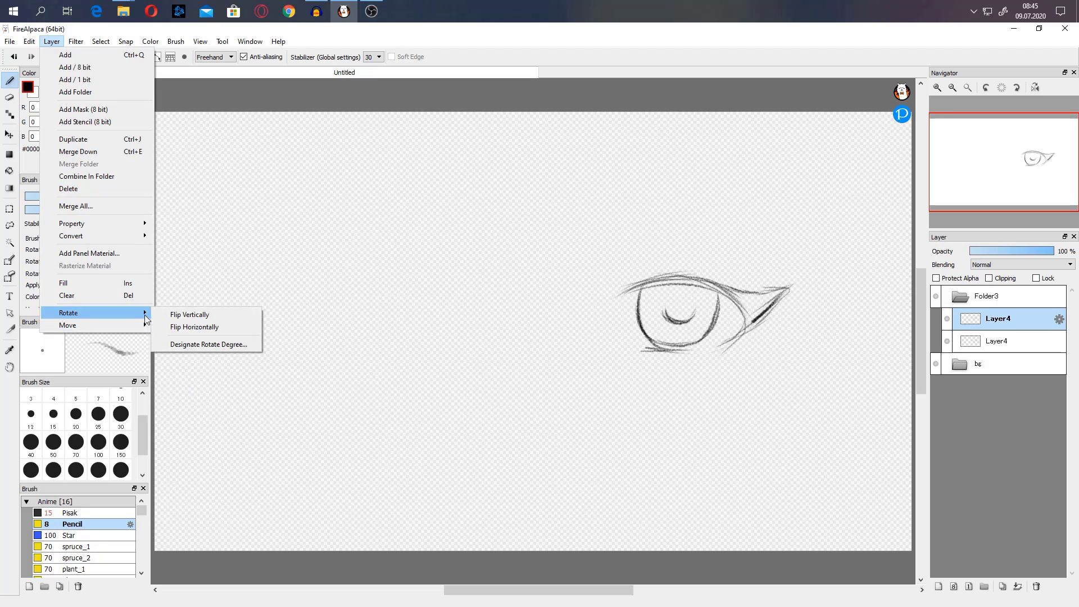
left_click(186, 328)
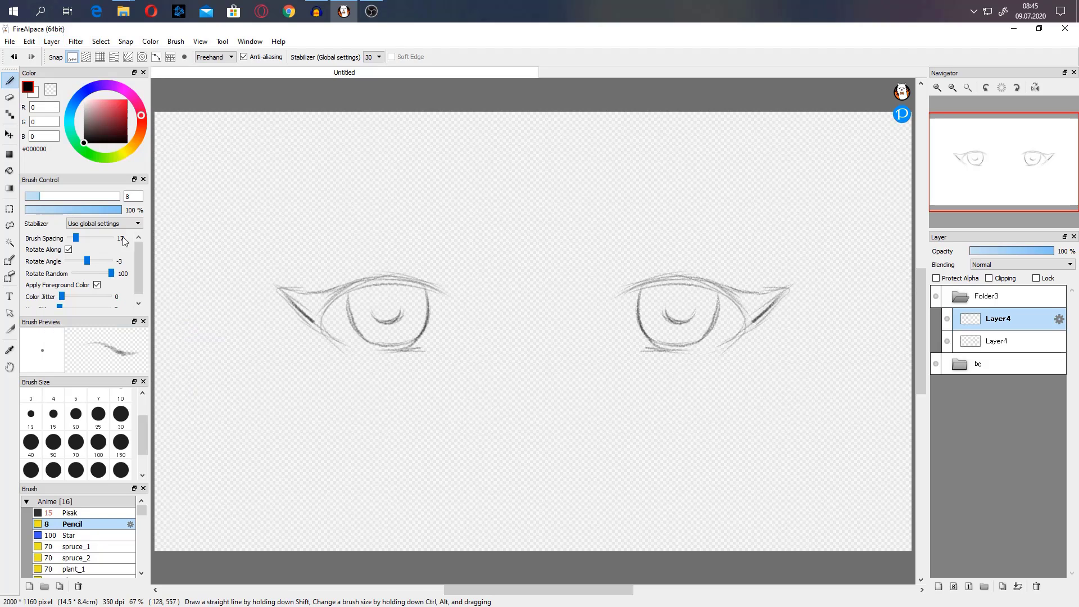
left_click(10, 135)
left_click_drag(354, 292, 444, 294)
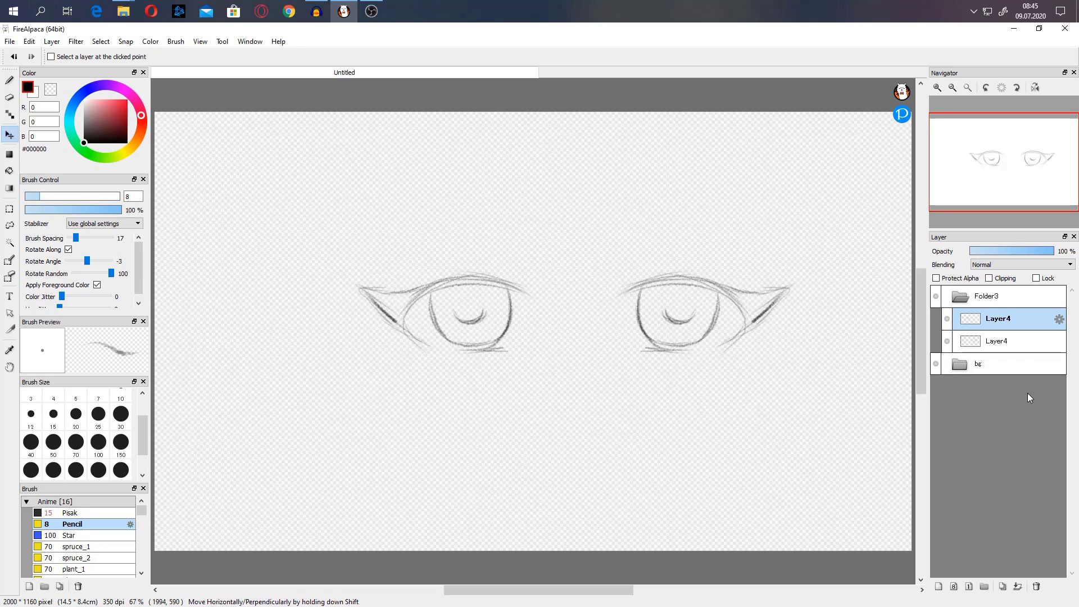
- Merge the mirrored eye down into Layer4, centre the pair of eyes on the canvas and return to the Brush tool
key("ctrl+e")
left_click_drag(712, 326, 664, 323)
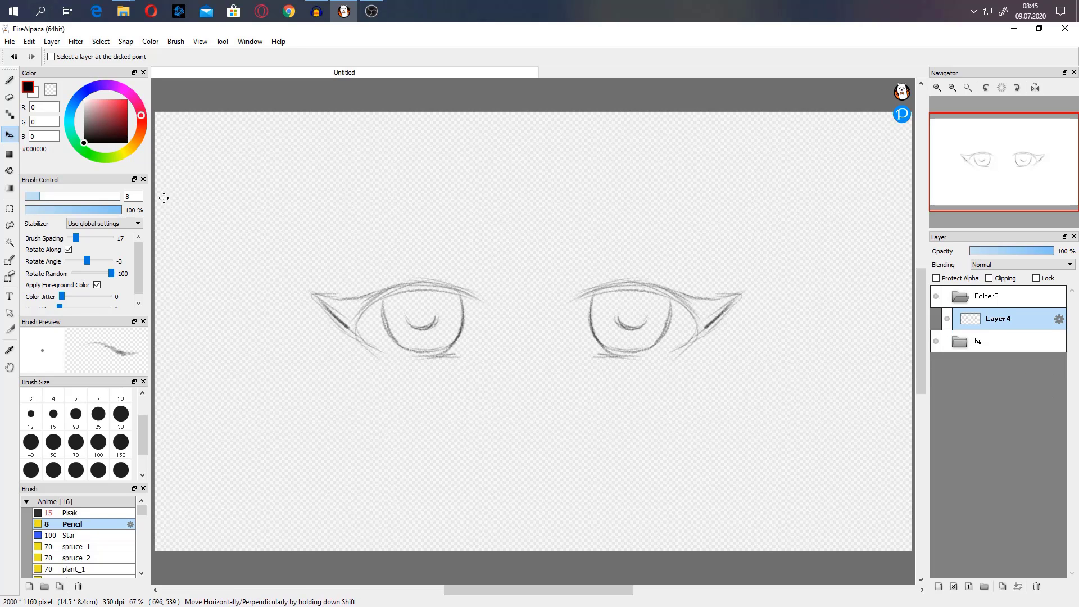
left_click(16, 82)
- Collapse Folder3 and create a new folder above it containing a new layer for the second frame
left_click(959, 296)
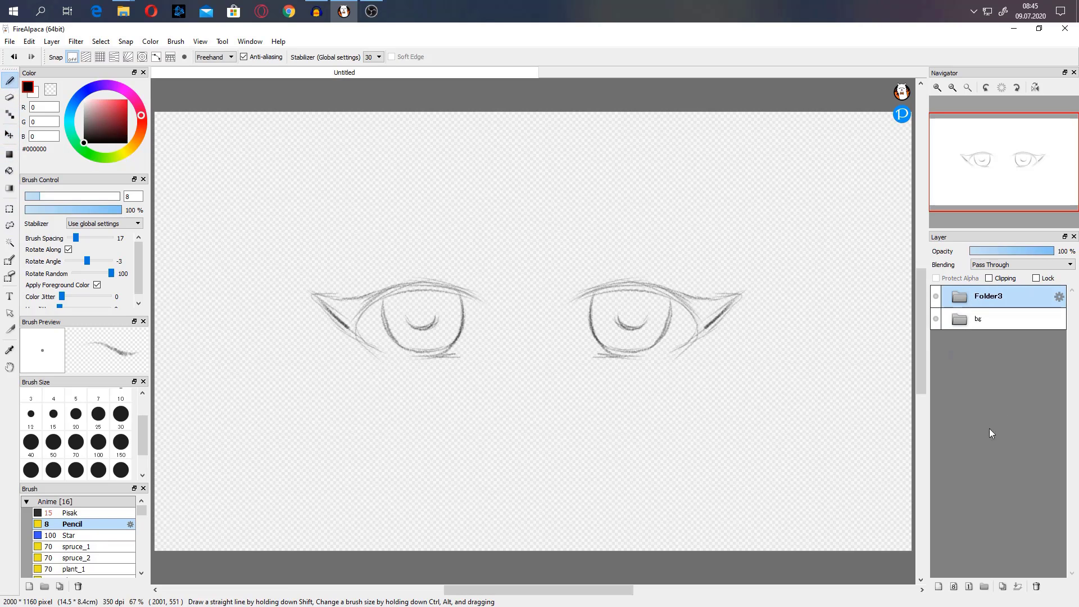
left_click(985, 586)
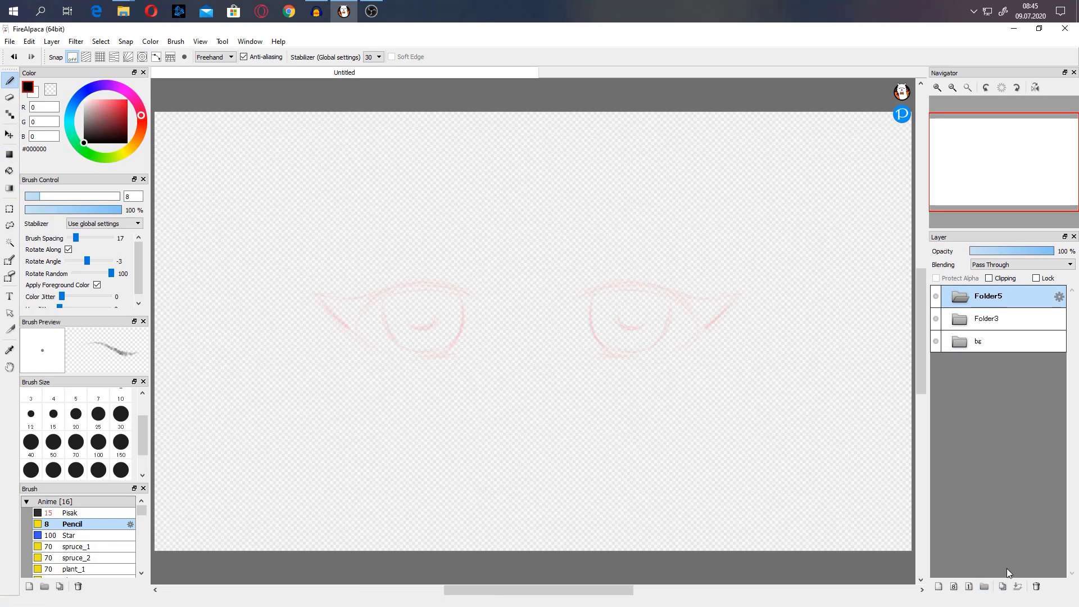
left_click(954, 587)
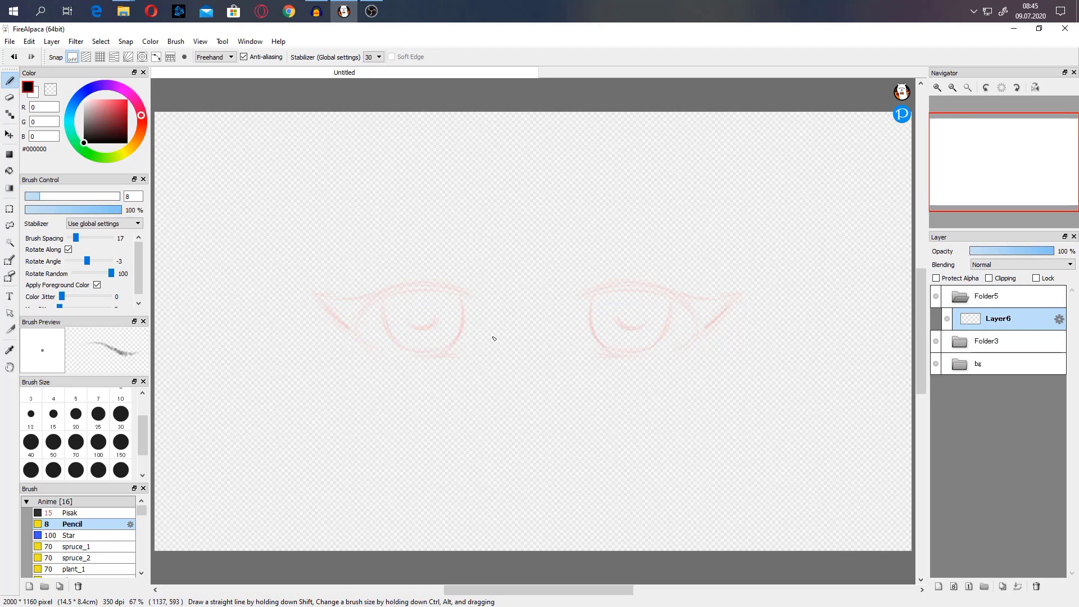
- Check the first frame's drawing on Layer4 inside Folder3, collapse that folder again and return to Layer6
left_click(961, 341)
left_click(997, 358)
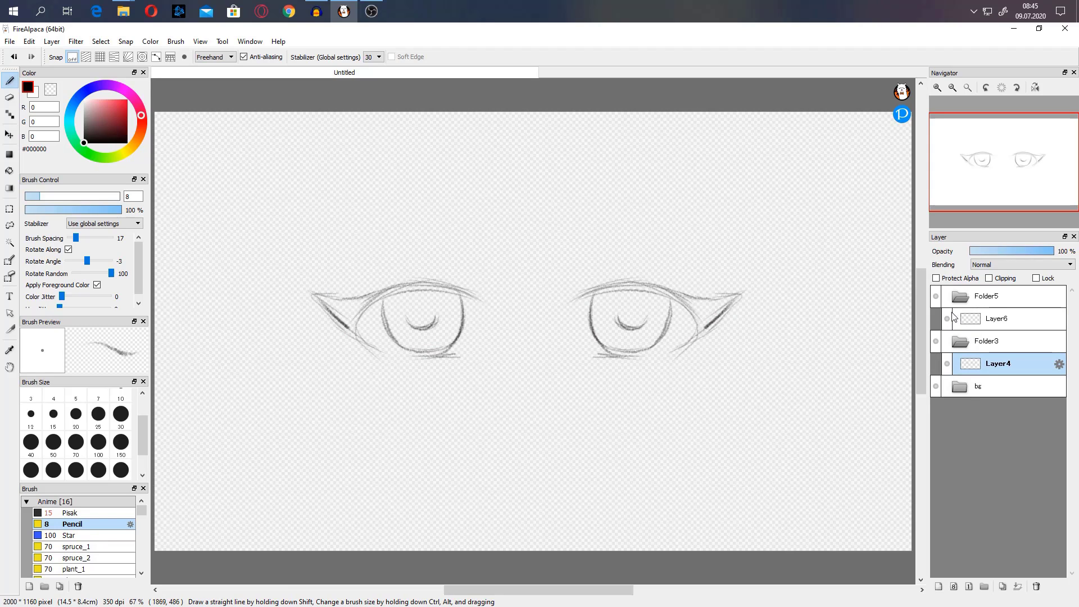
left_click(961, 342)
left_click(997, 318)
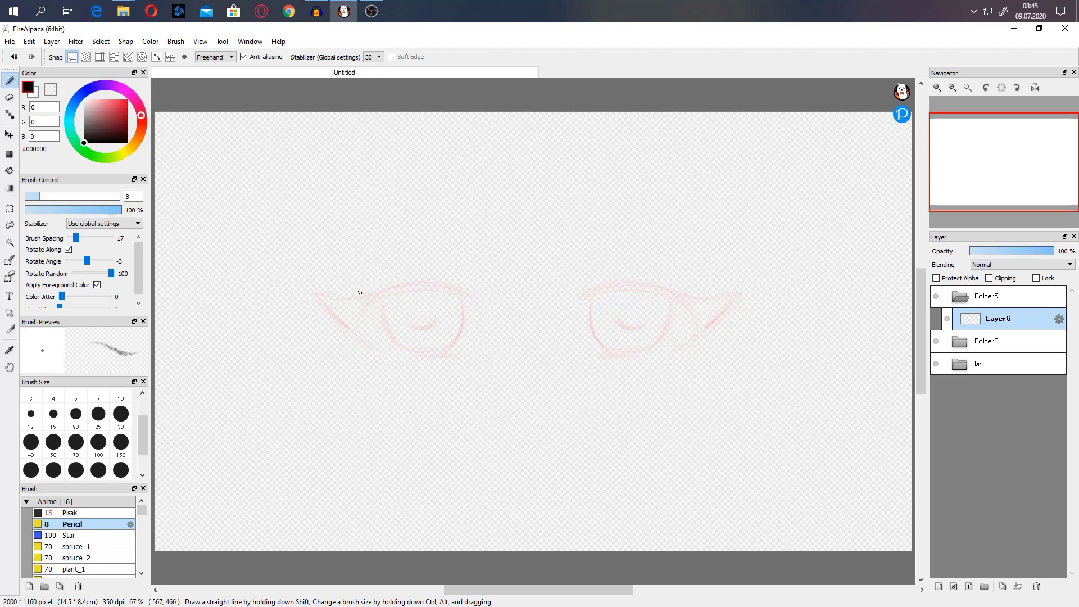
- Sketch closed-lid curves along the bottoms of both onion-skinned eyes on Layer6, with a lash wing at their outer corners
left_click_drag(345, 333, 451, 347)
key("ctrl+z")
left_click_drag(354, 343, 471, 357)
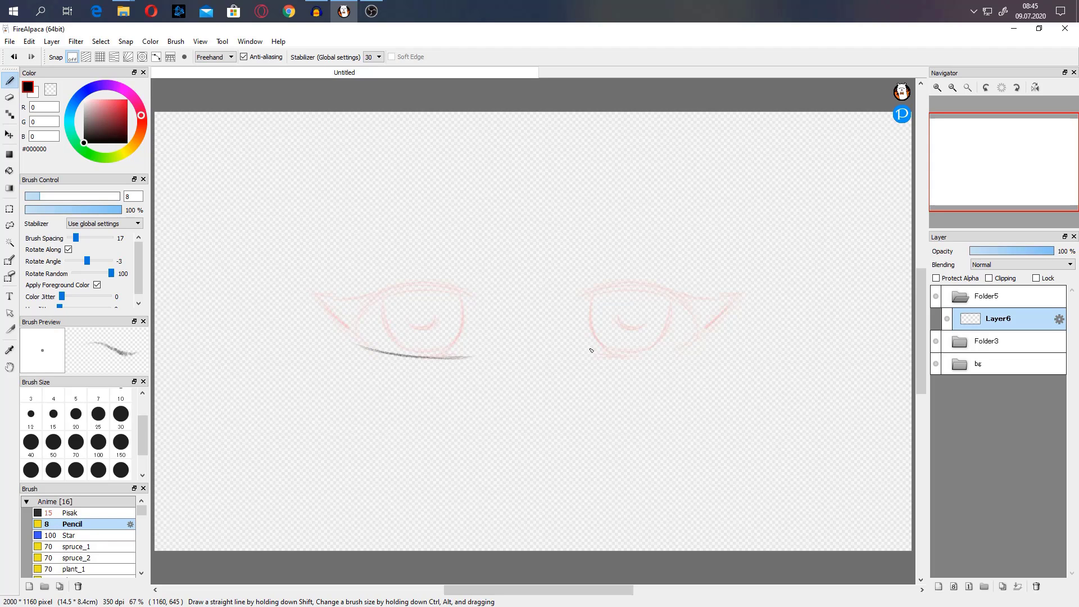
left_click_drag(587, 359, 690, 348)
left_click_drag(729, 363, 674, 365)
mouse_move(595, 358)
left_mouse_down()
mouse_move(708, 361)
mouse_move(743, 349)
mouse_move(685, 342)
mouse_move(745, 353)
mouse_move(700, 366)
left_mouse_up()
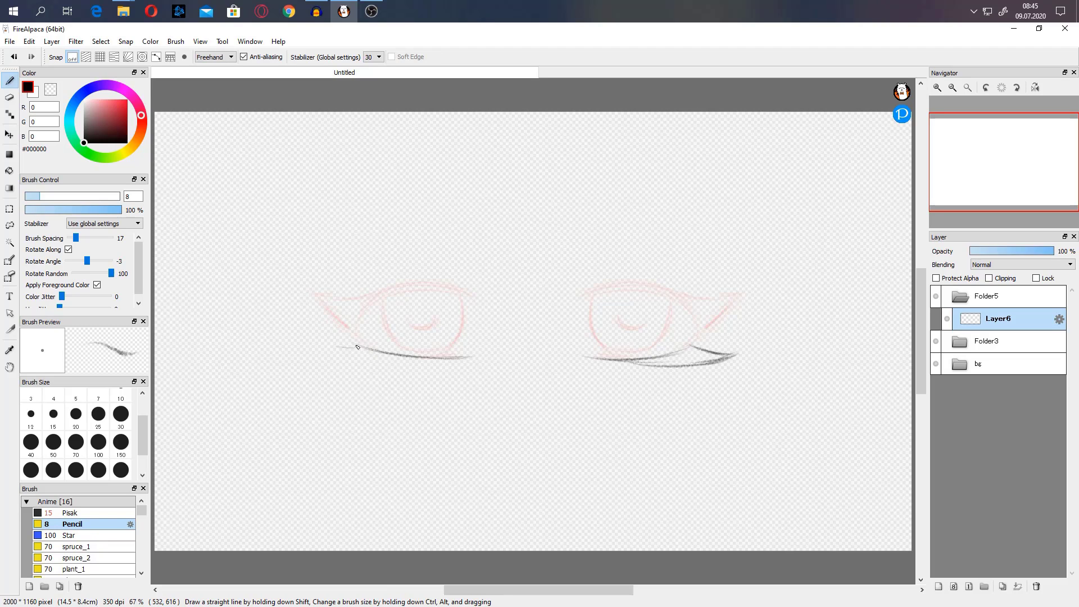
left_click_drag(329, 348, 360, 358)
- Flip the canvas view, complete the unfinished closed eye's lash wing and add lid creases above both eyes
left_click(1035, 87)
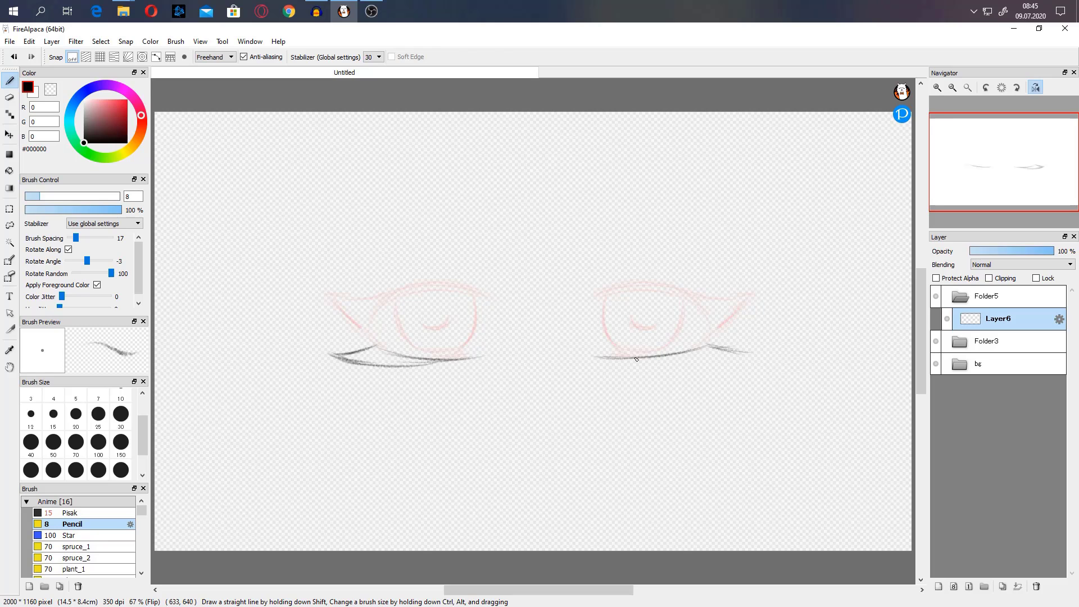
left_click_drag(632, 357, 673, 360)
left_click_drag(747, 359, 714, 364)
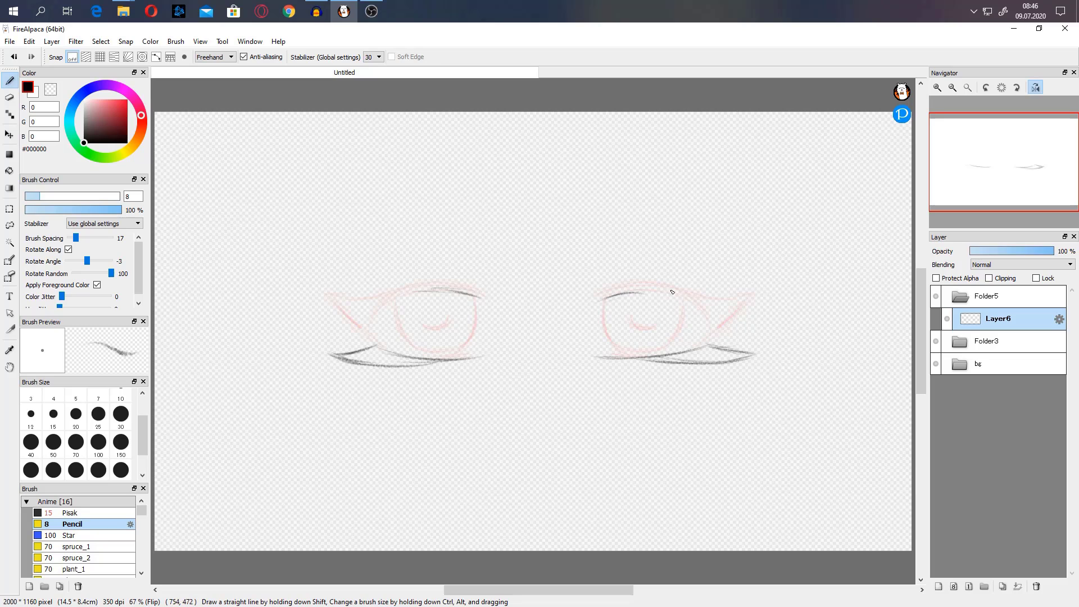
- Compare the open-eye and closed-eye frames by switching between Folder3 and Layer6
left_click(1000, 341)
left_click(1000, 319)
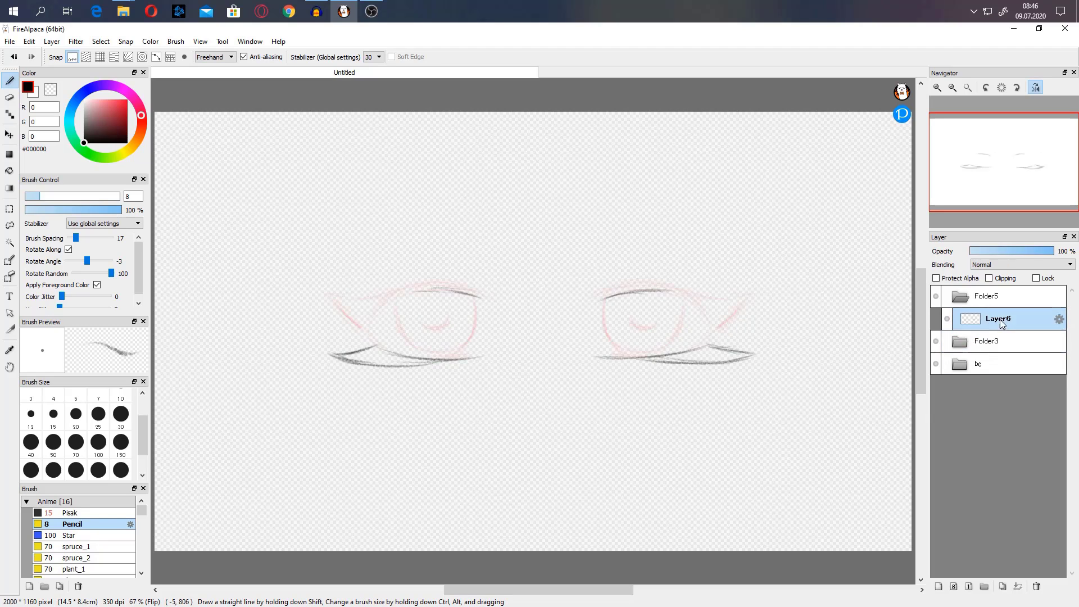
left_click(999, 338)
left_click(993, 317)
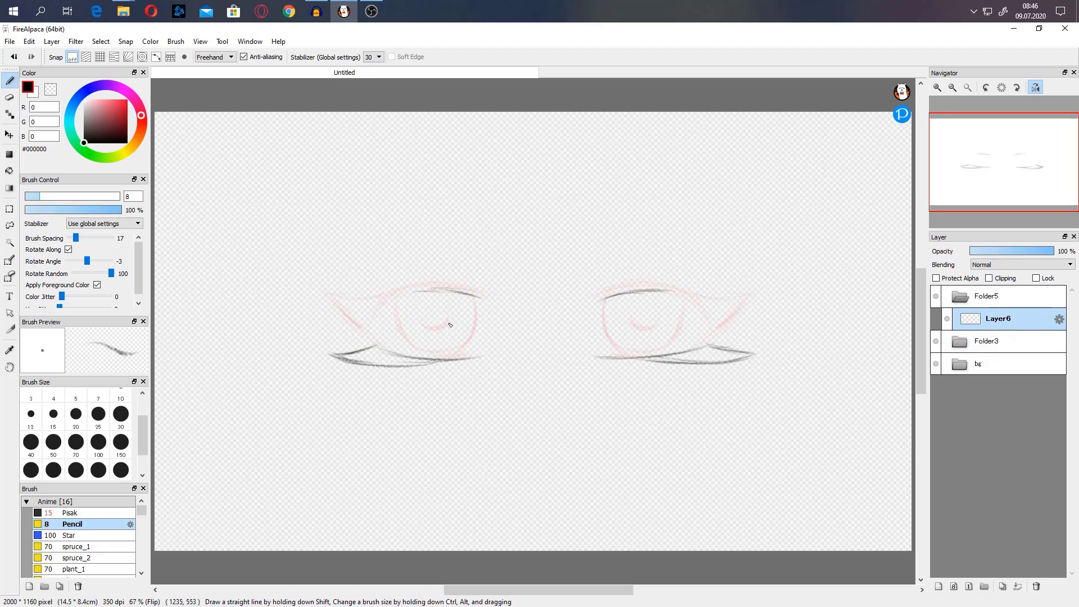
scroll(531, 278, "up", 3)
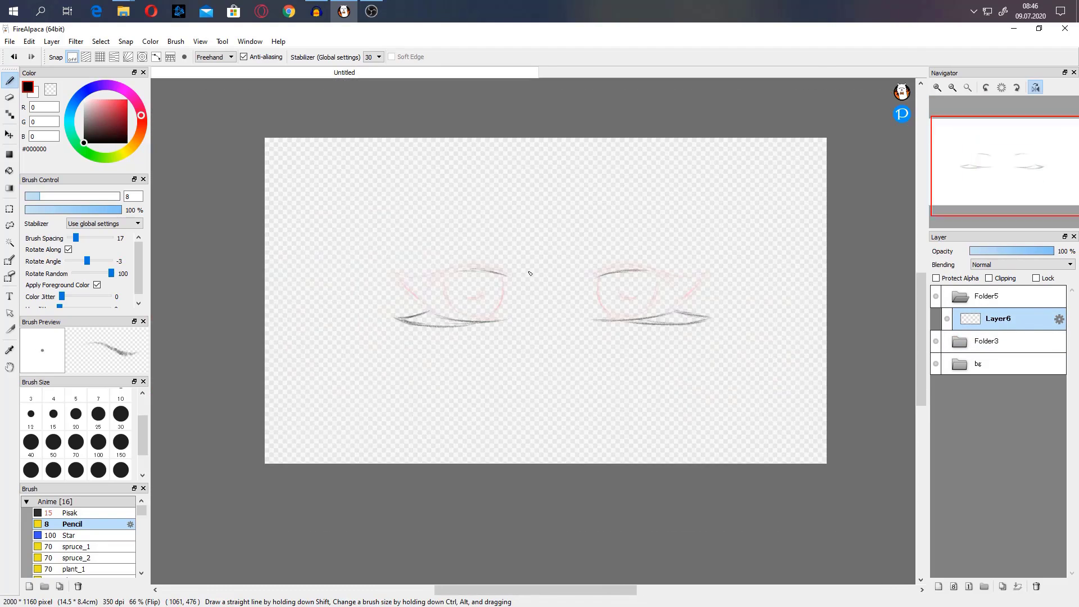
scroll(532, 279, "down", 6)
scroll(528, 278, "up", 4)
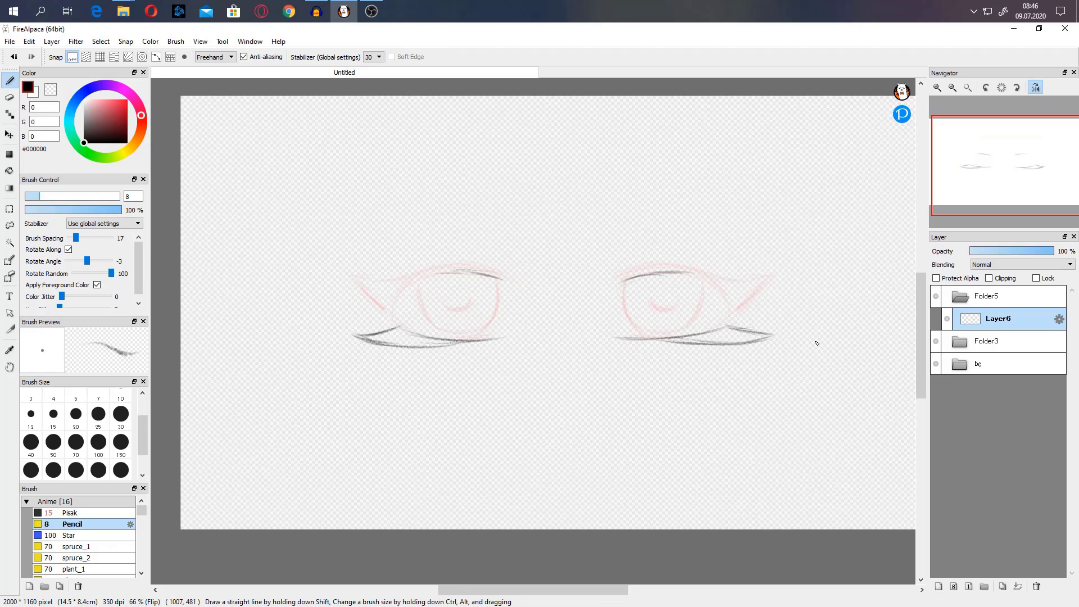
- Select Folder3 and turn on the option to always display the first frame
left_click(995, 342)
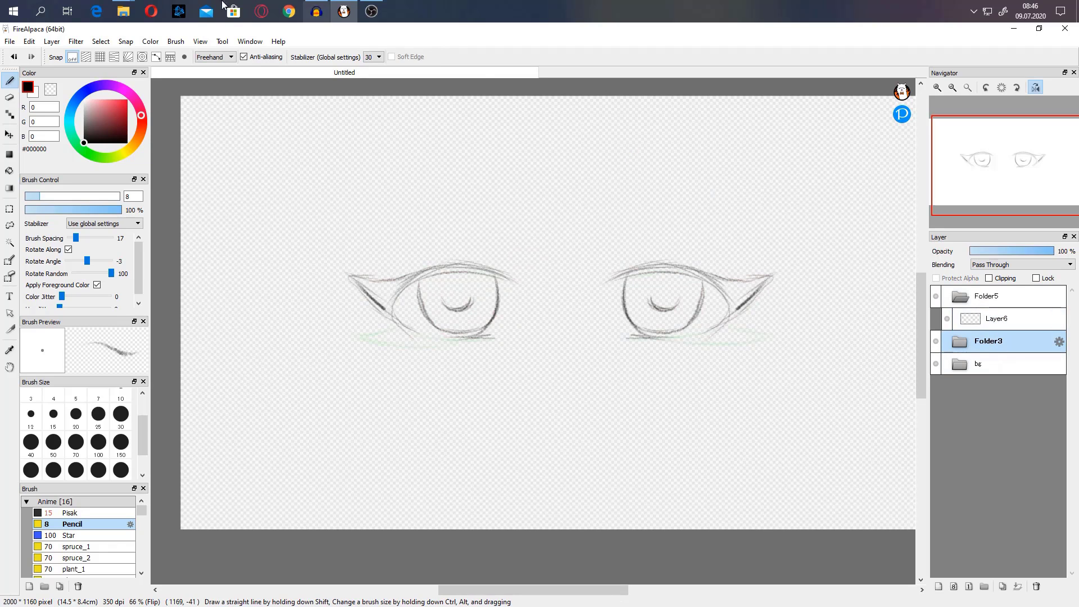
left_click(200, 41)
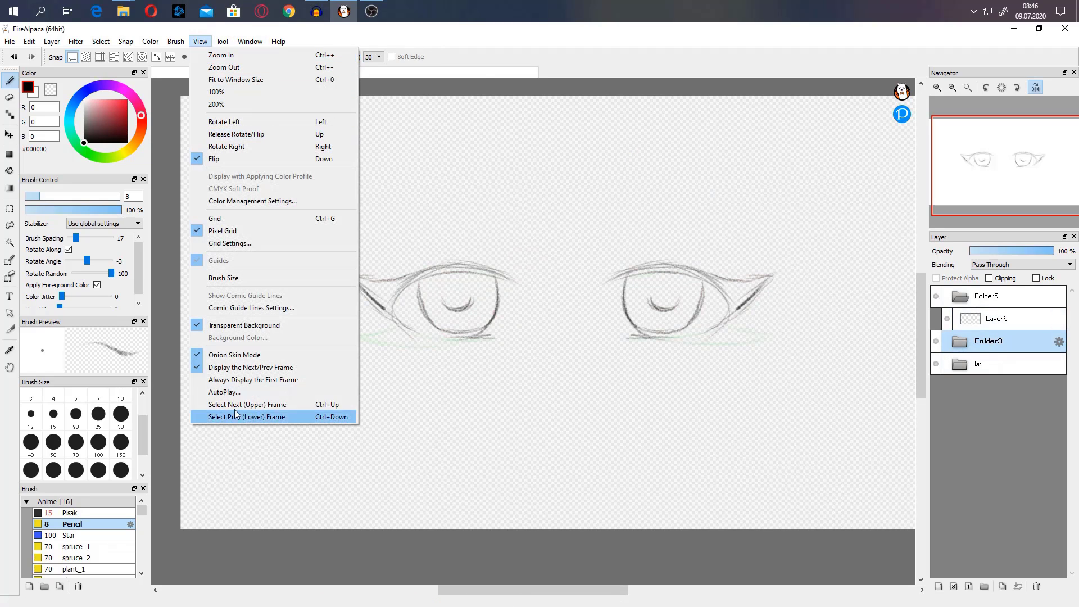
left_click(277, 380)
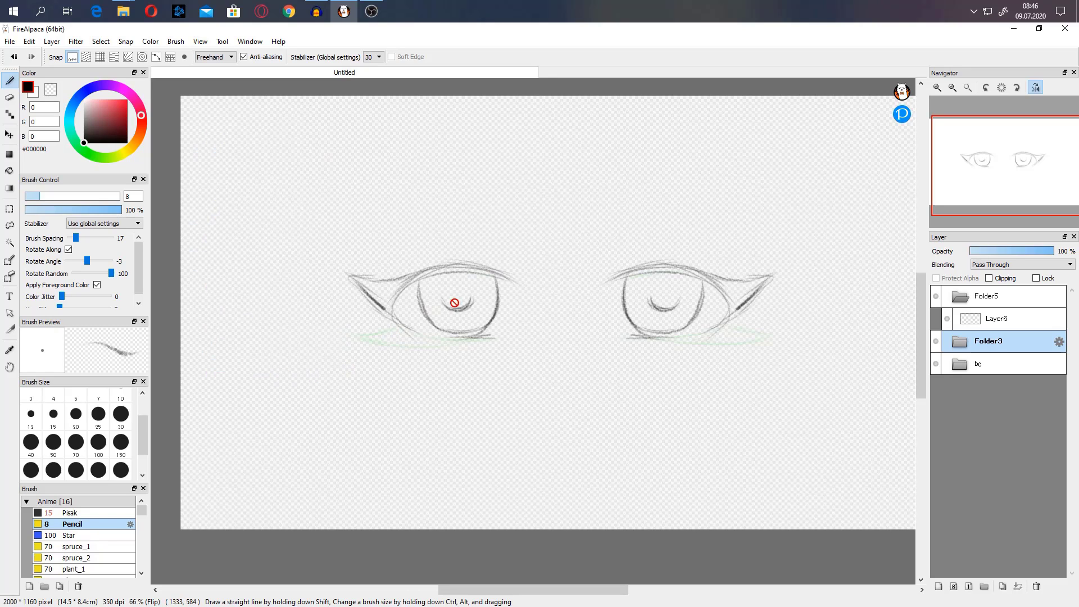
- Fill Layer1 in the bg folder with the pale peach colour #FFE9C8 using the Bucket tool
left_click(958, 367)
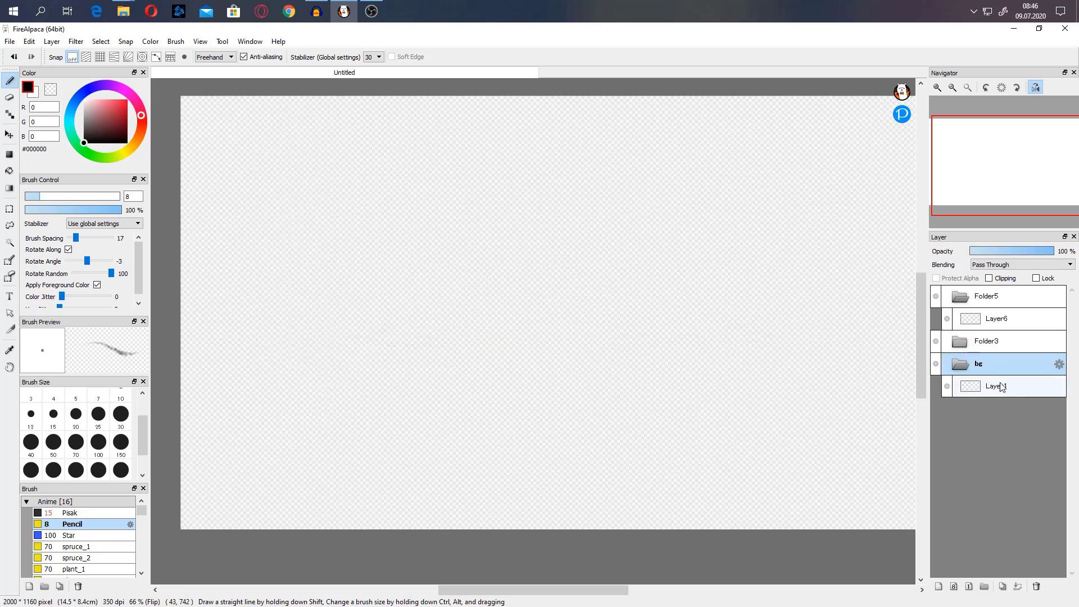
left_click(995, 386)
left_click(9, 170)
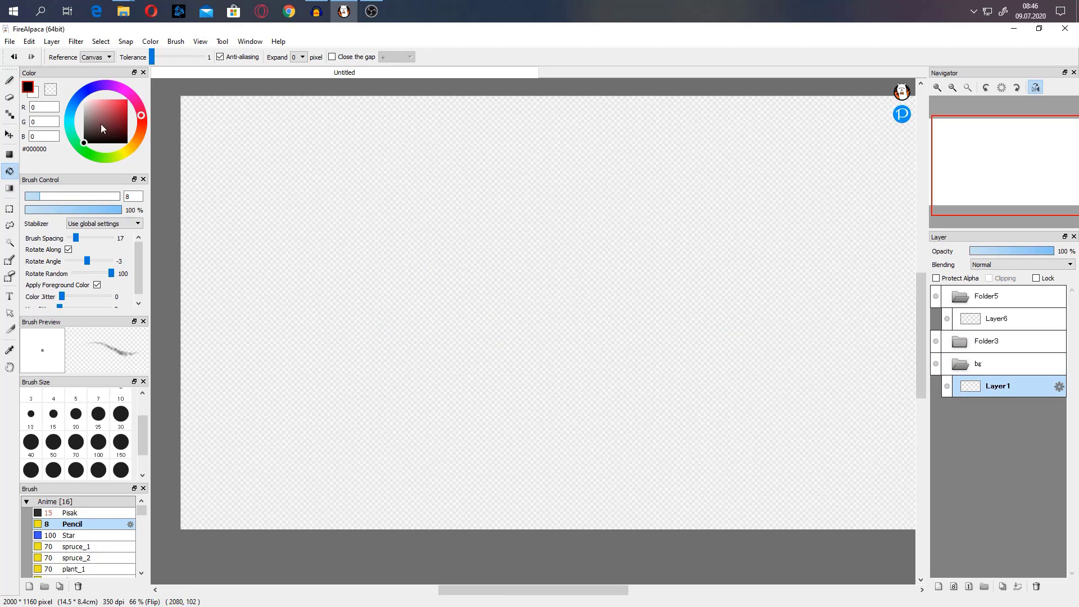
left_click(130, 147)
left_click(99, 100)
left_click_drag(131, 148, 136, 144)
left_click(95, 97)
left_click(474, 282)
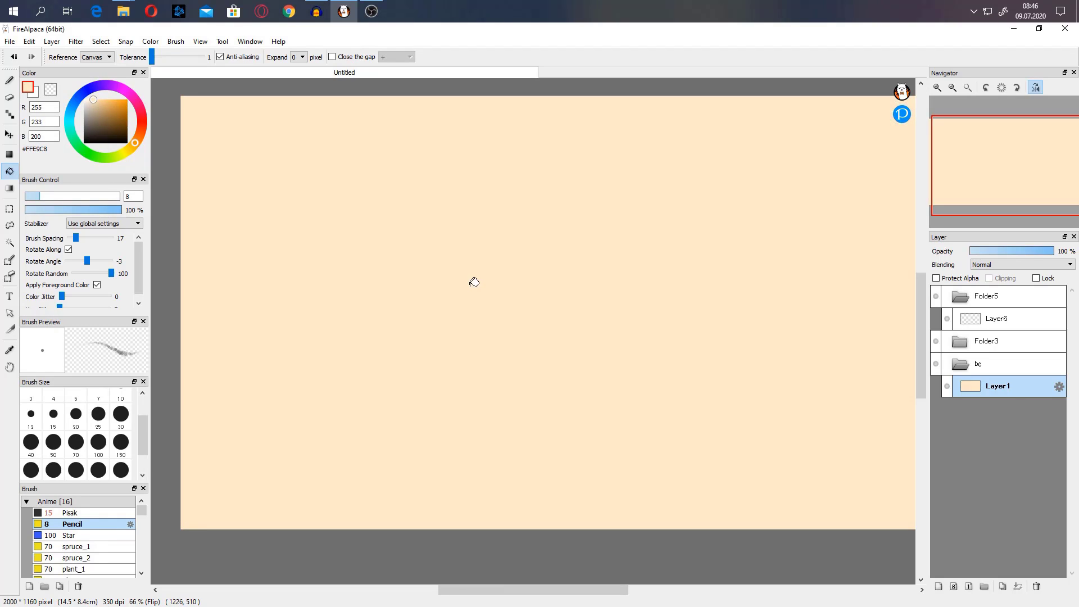
- Check the background behind both frames, including with the bg folder hidden, and leave Folder5 selected with bg shown
left_click(1014, 341)
left_click(991, 304)
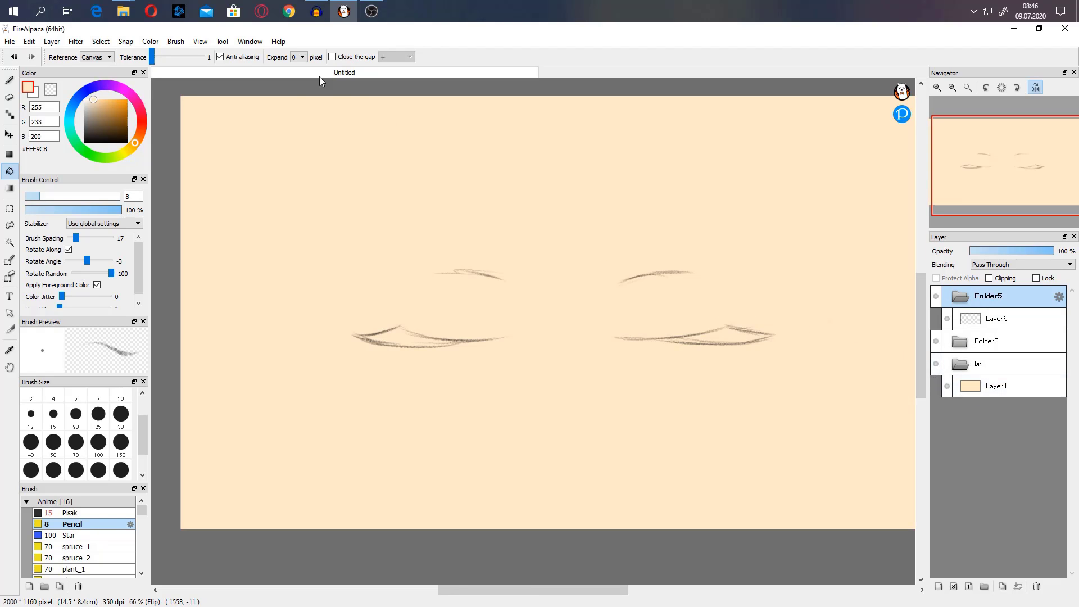
left_click(200, 41)
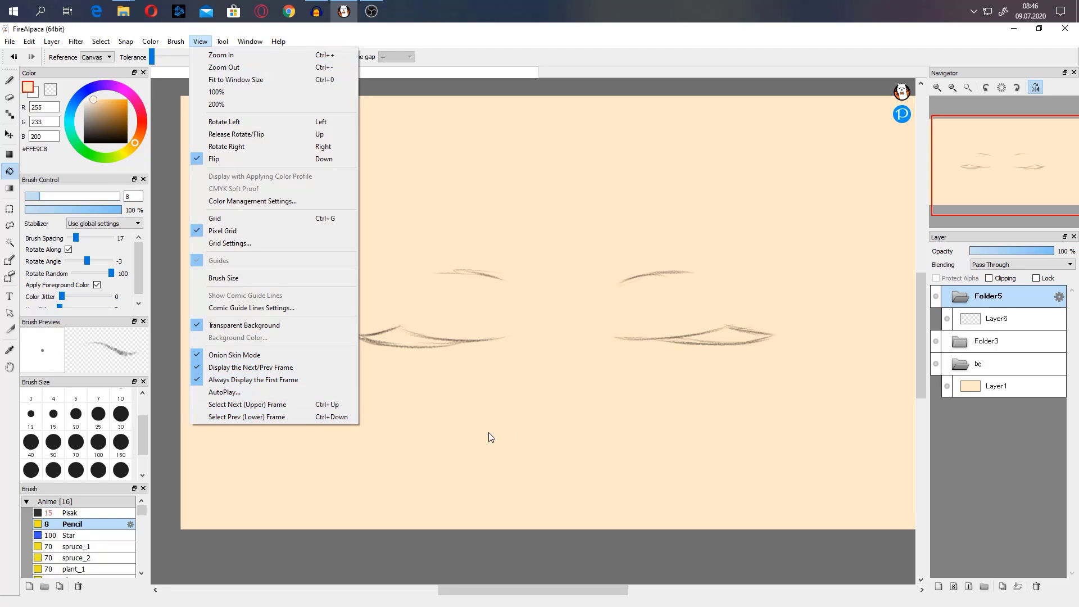
left_click(935, 371)
left_click(936, 363)
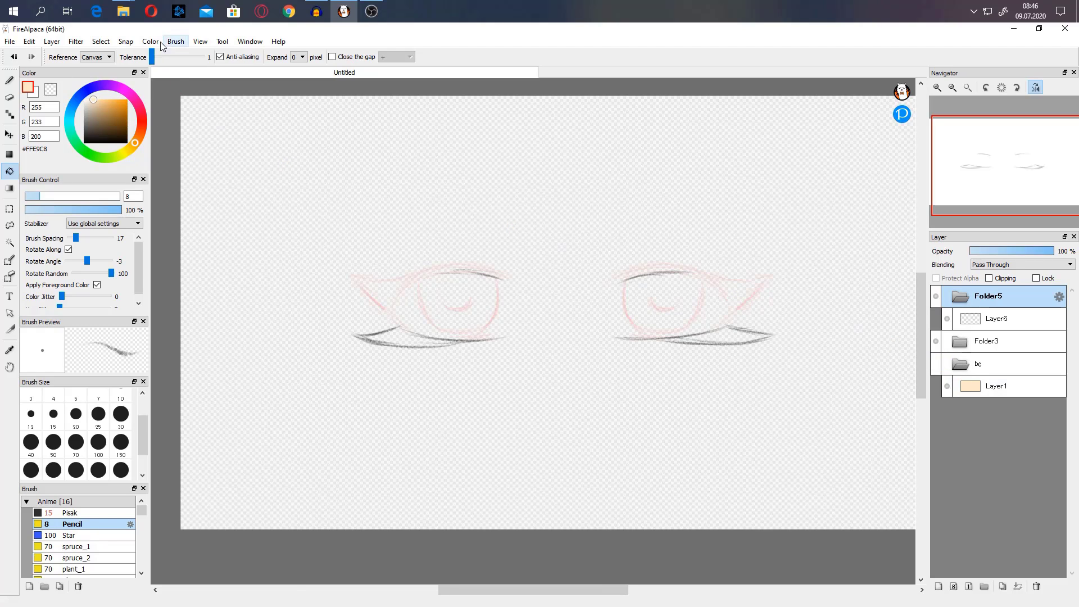
left_click(936, 364)
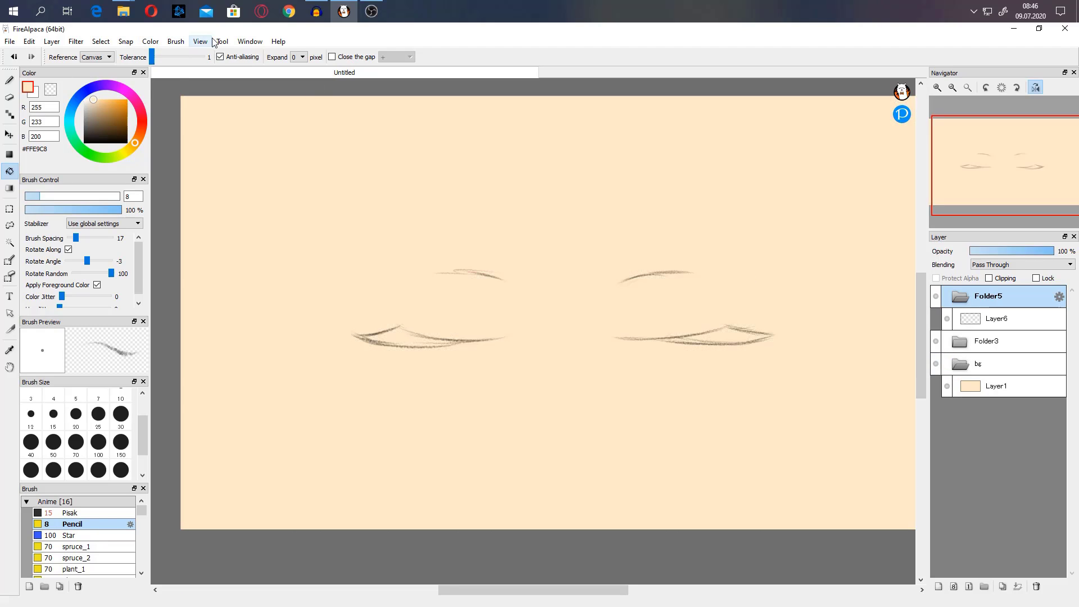
- Preview the eye animation with AutoPlay and maximise the preview window
left_click(194, 44)
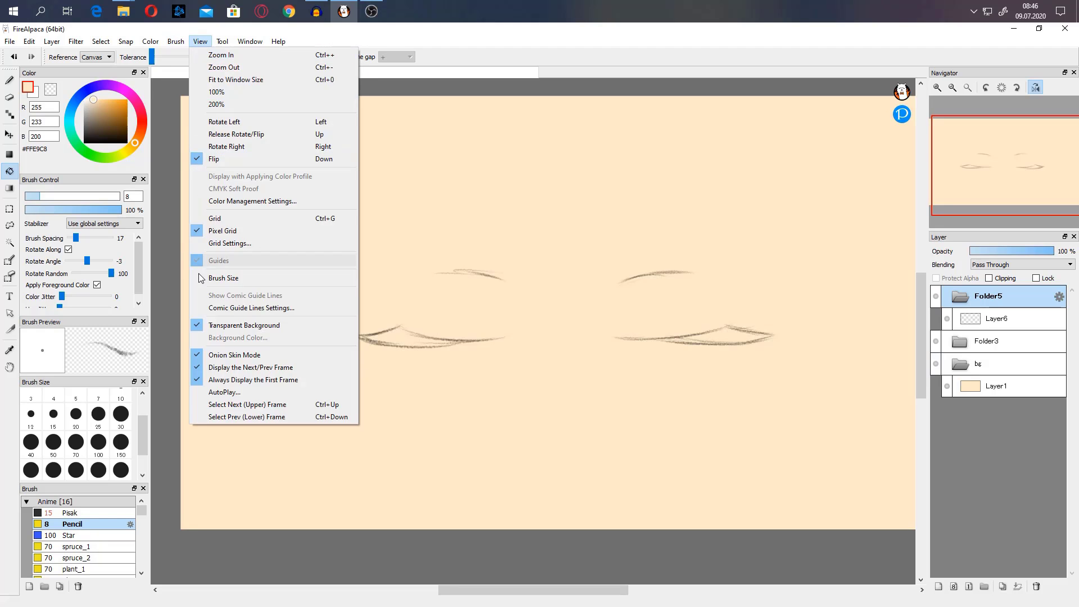
left_click(236, 393)
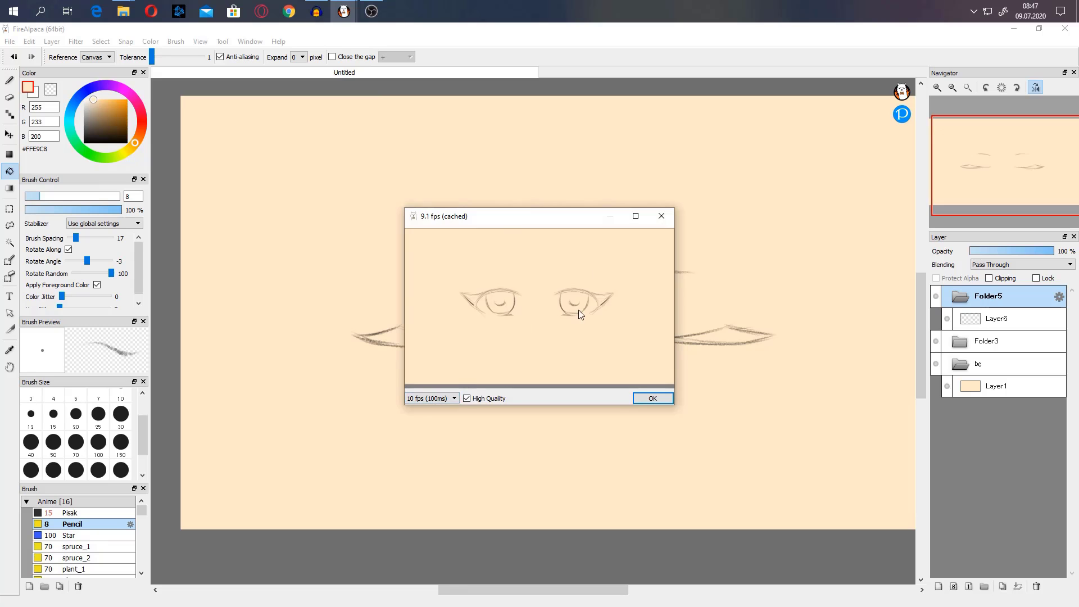
left_click(635, 216)
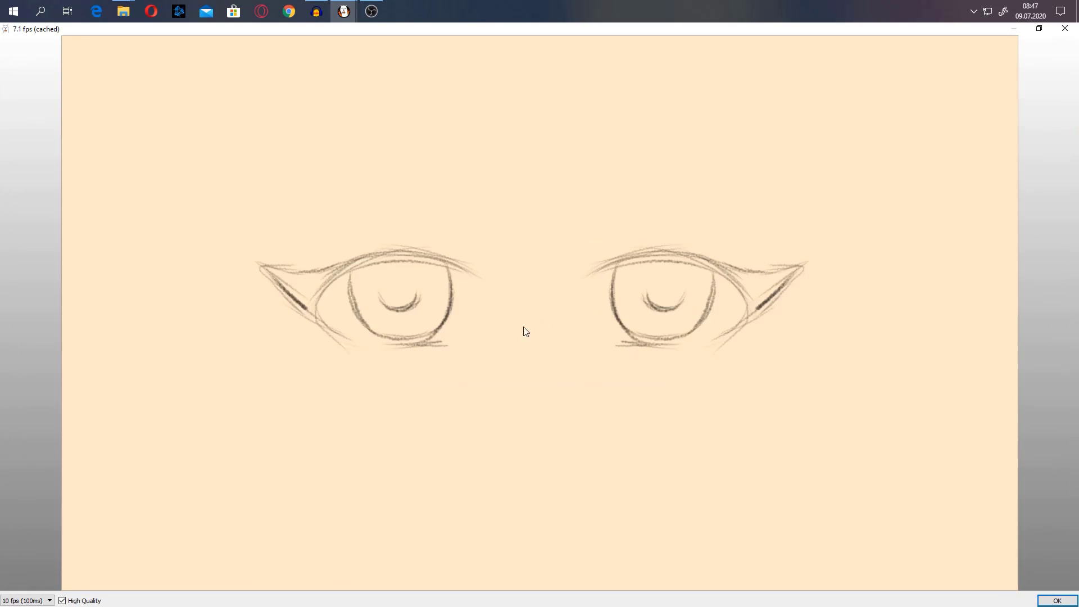
- Set the animation preview's playback speed to 5 fps and close the preview
left_click(3, 601)
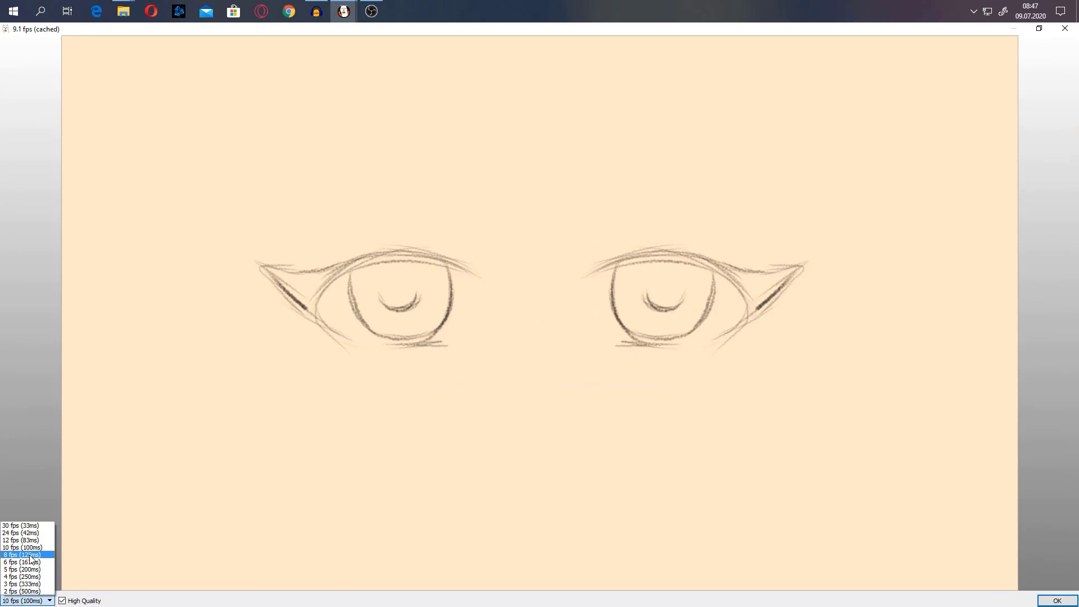
left_click(27, 569)
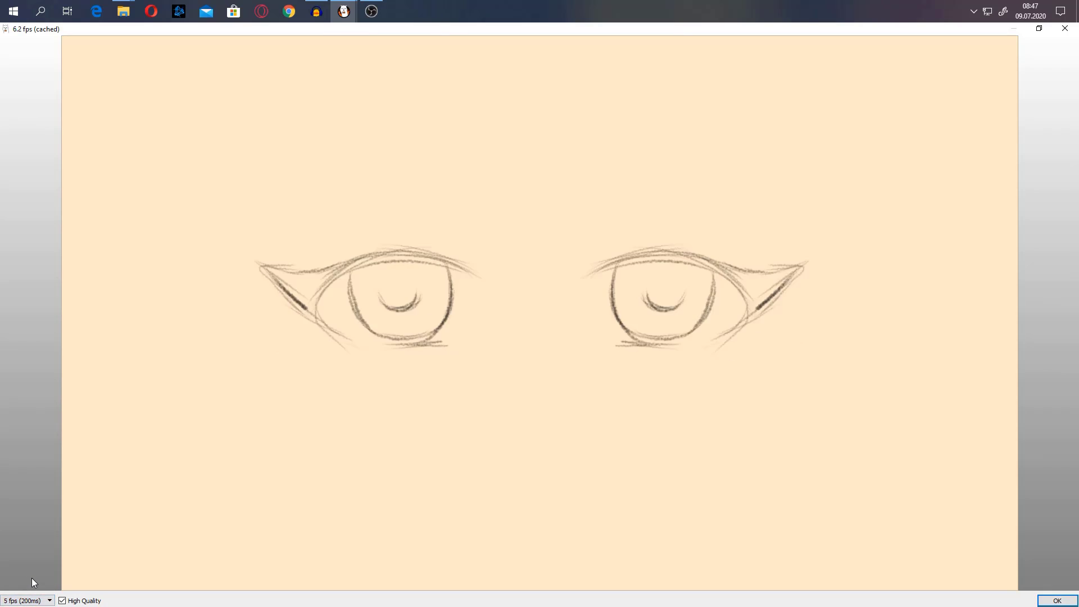
left_click(1060, 31)
- Hide the bg folder and add a new folder containing a new layer directly above Folder3
left_click(987, 341)
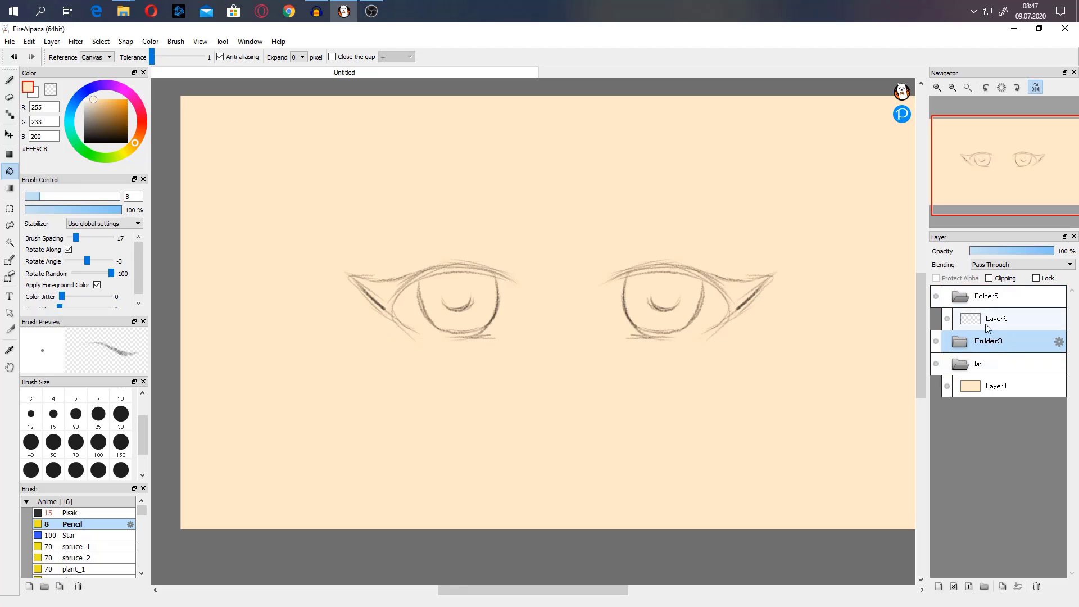
left_click(937, 364)
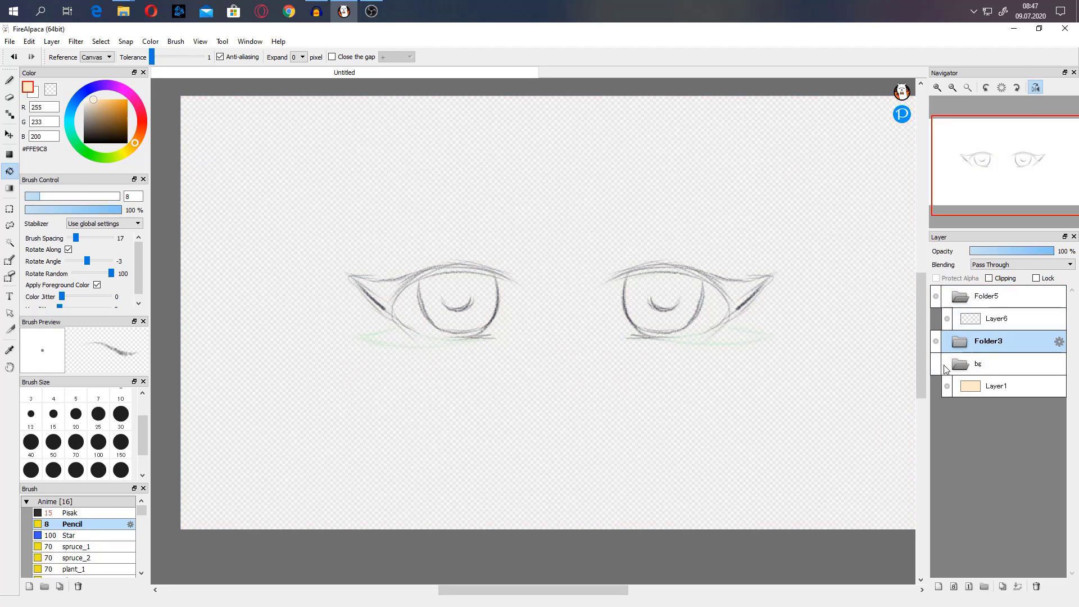
left_click(984, 586)
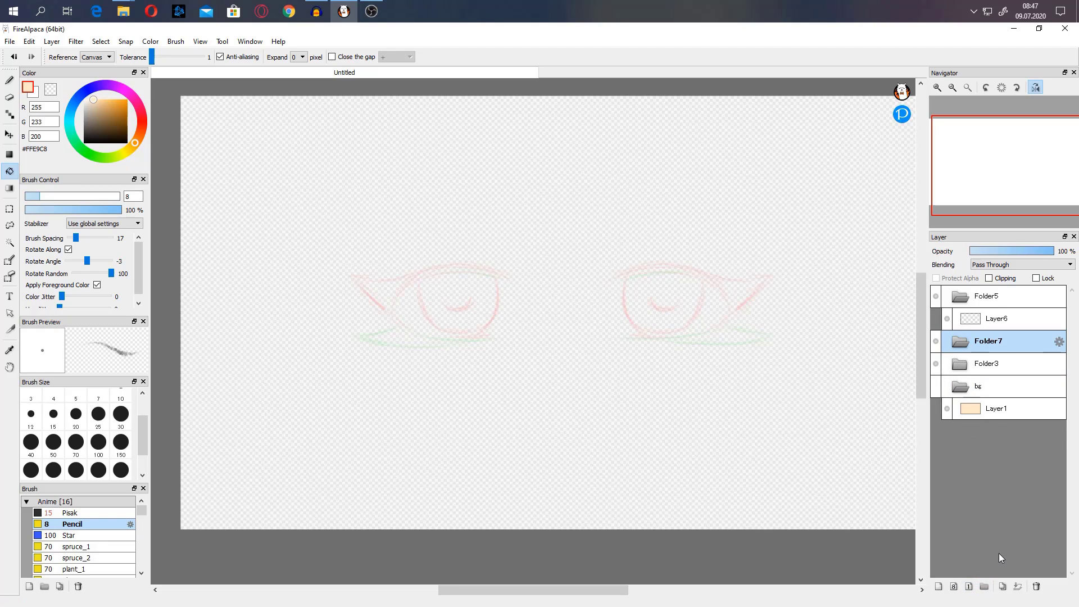
key("ctrl+shift+n")
- Sketch one half-closed eye with lid, lash wing, iris and lower line on the new layer, using the Pencil brush in black
left_click_drag(111, 143, 61, 182)
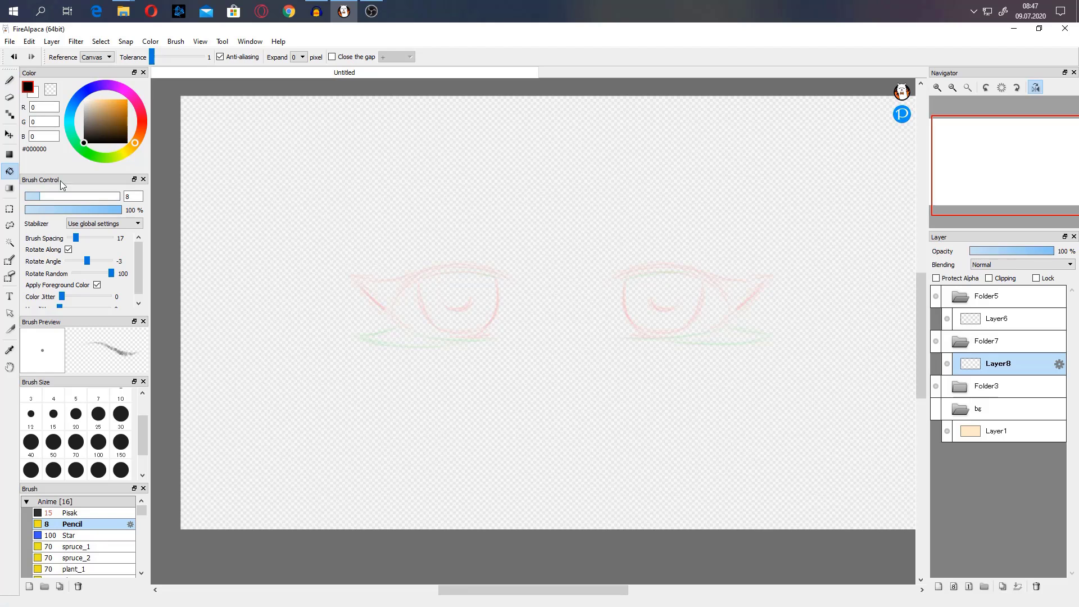
left_click(61, 524)
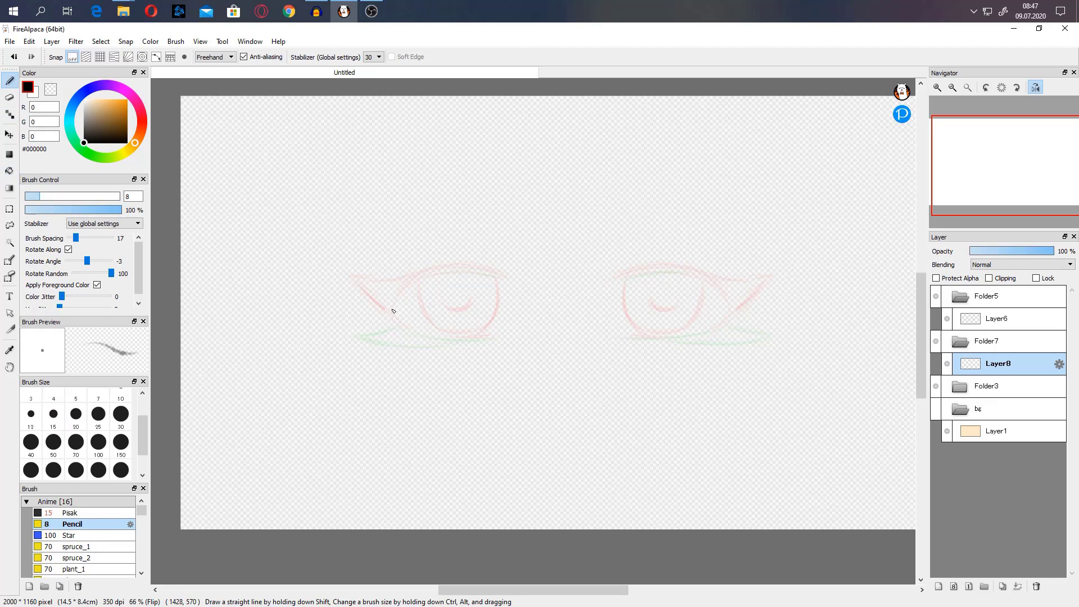
mouse_move(405, 308)
left_mouse_down()
mouse_move(445, 299)
mouse_move(492, 309)
mouse_move(385, 312)
left_mouse_up()
left_click_drag(392, 313, 493, 305)
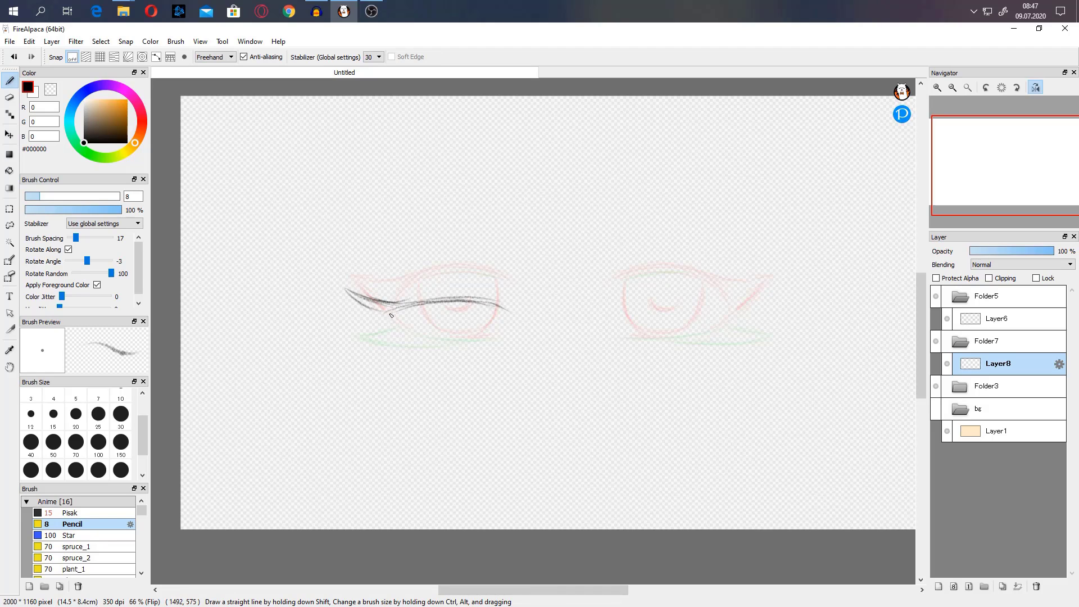
left_click_drag(377, 307, 396, 310)
left_click_drag(361, 305, 375, 309)
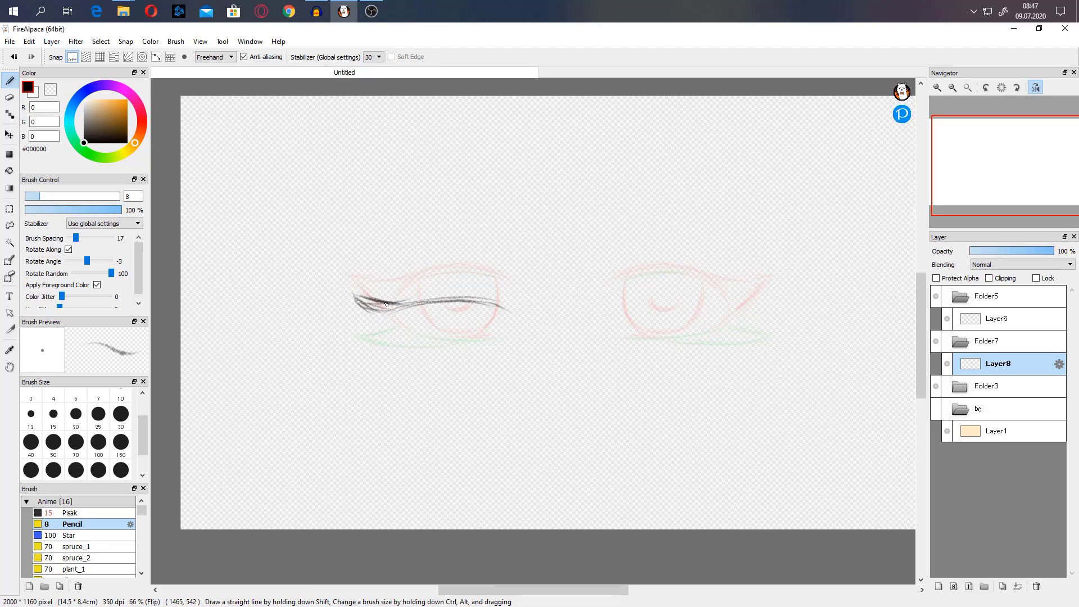
left_click_drag(441, 297, 467, 304)
left_click_drag(353, 293, 384, 312)
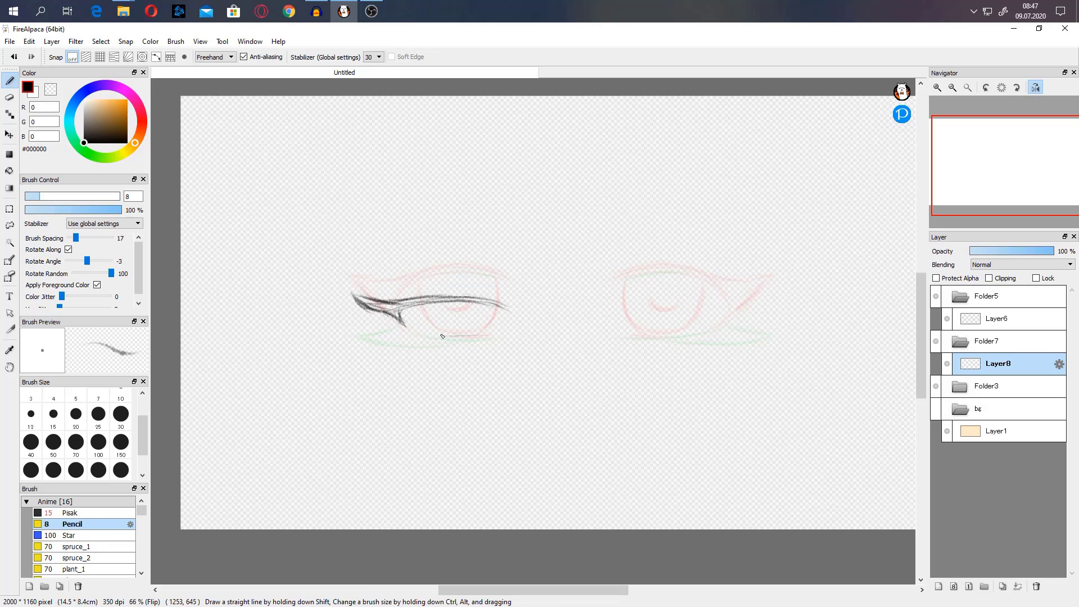
left_click_drag(426, 330, 474, 336)
mouse_move(496, 320)
left_mouse_down()
mouse_move(480, 332)
mouse_move(446, 305)
mouse_move(468, 304)
left_mouse_up()
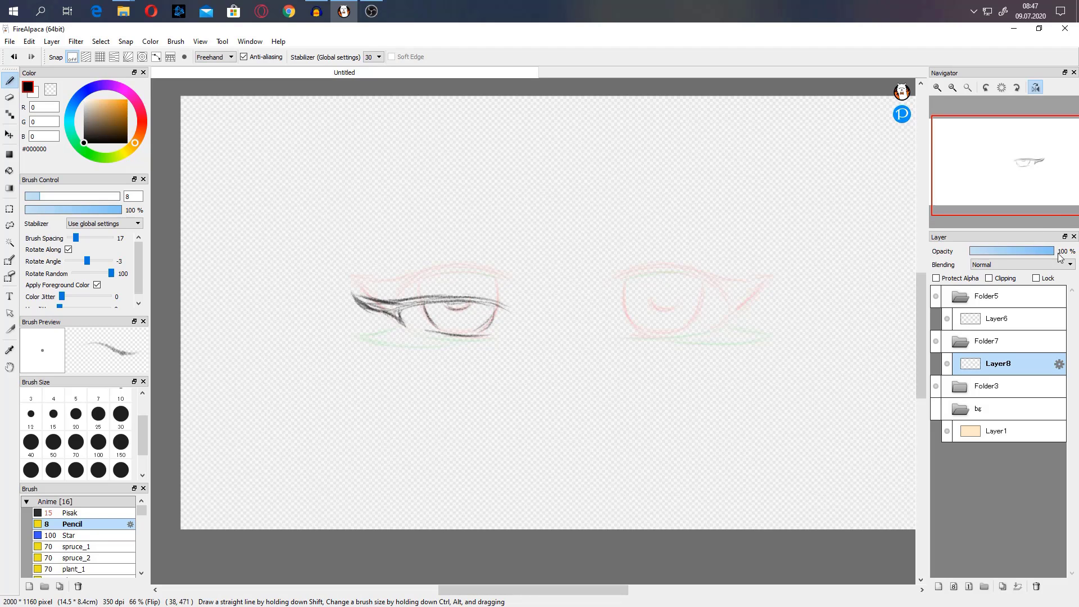
- Turn off the canvas flip and sketch the matching half-closed second eye on the same layer
left_click(1036, 88)
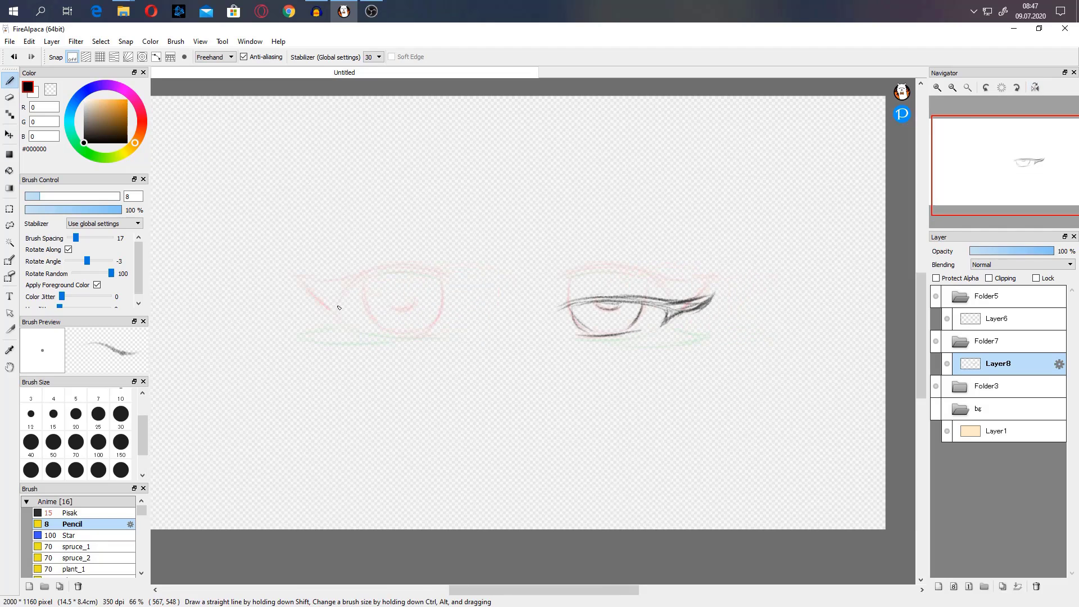
mouse_move(339, 308)
left_mouse_down()
mouse_move(436, 315)
mouse_move(303, 295)
mouse_move(333, 309)
mouse_move(354, 307)
mouse_move(296, 299)
mouse_move(354, 302)
mouse_move(295, 294)
mouse_move(359, 330)
left_mouse_up()
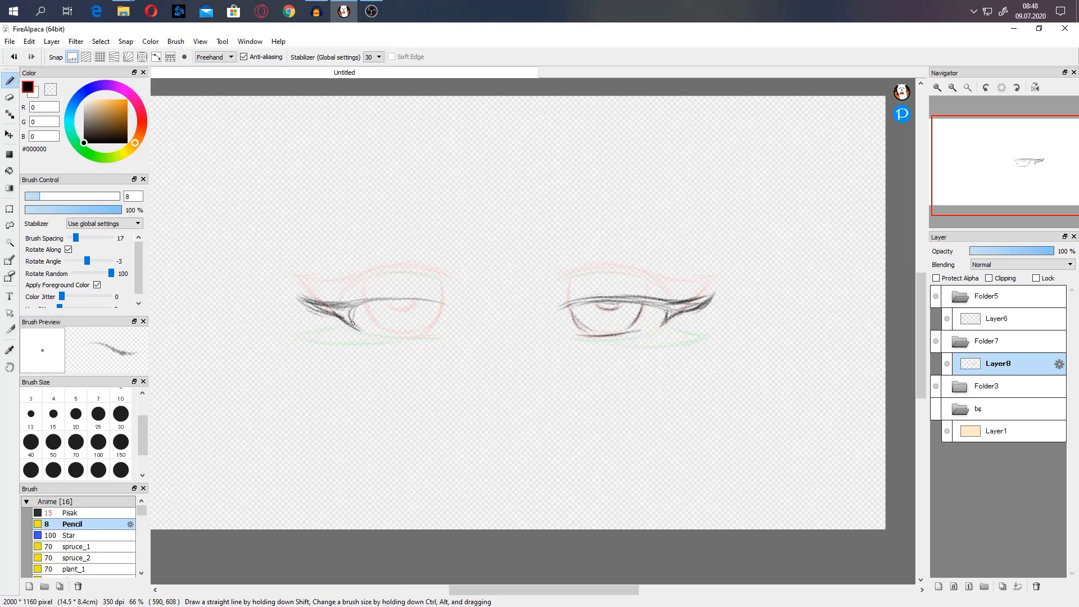
mouse_move(419, 338)
left_mouse_down()
mouse_move(385, 335)
mouse_move(429, 333)
left_mouse_up()
left_click_drag(369, 303, 383, 322)
left_click_drag(439, 319, 398, 322)
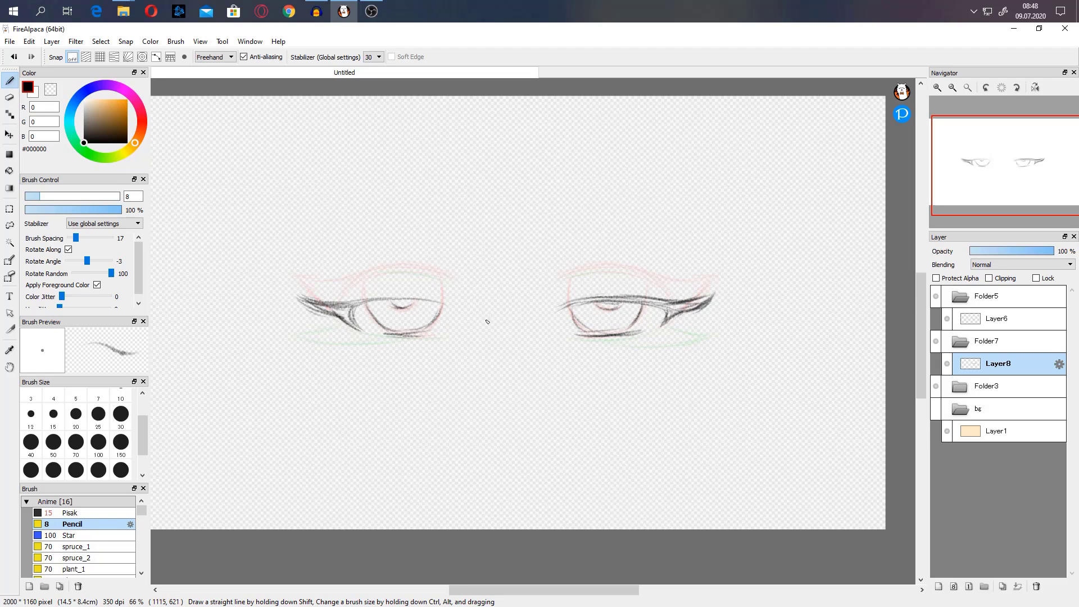
- Preview the animation with AutoPlay in a maximised window and raise the playback speed to 12 fps
left_click(200, 41)
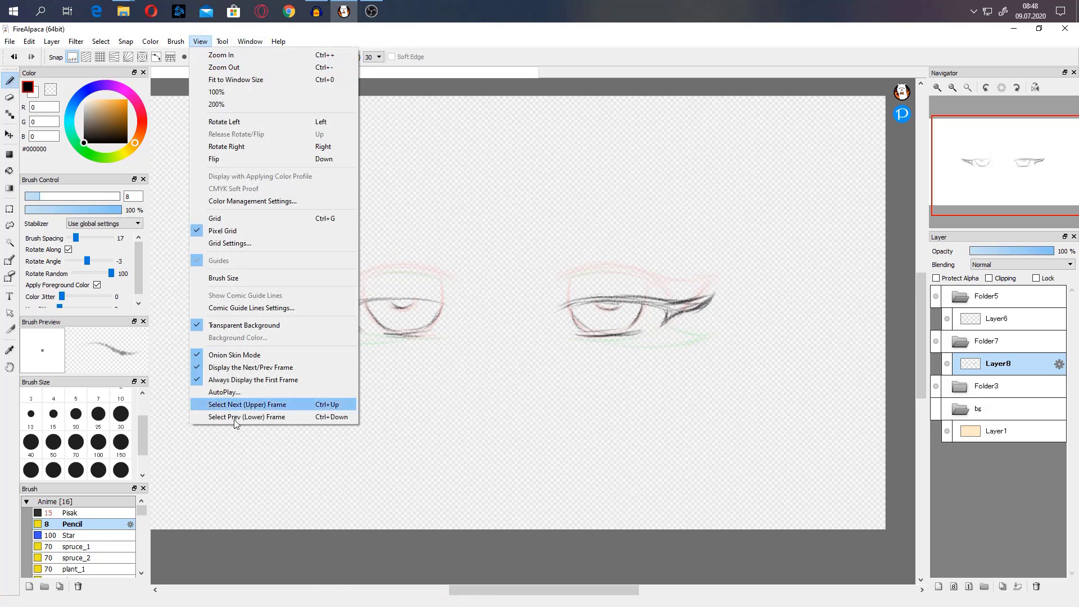
left_click(225, 392)
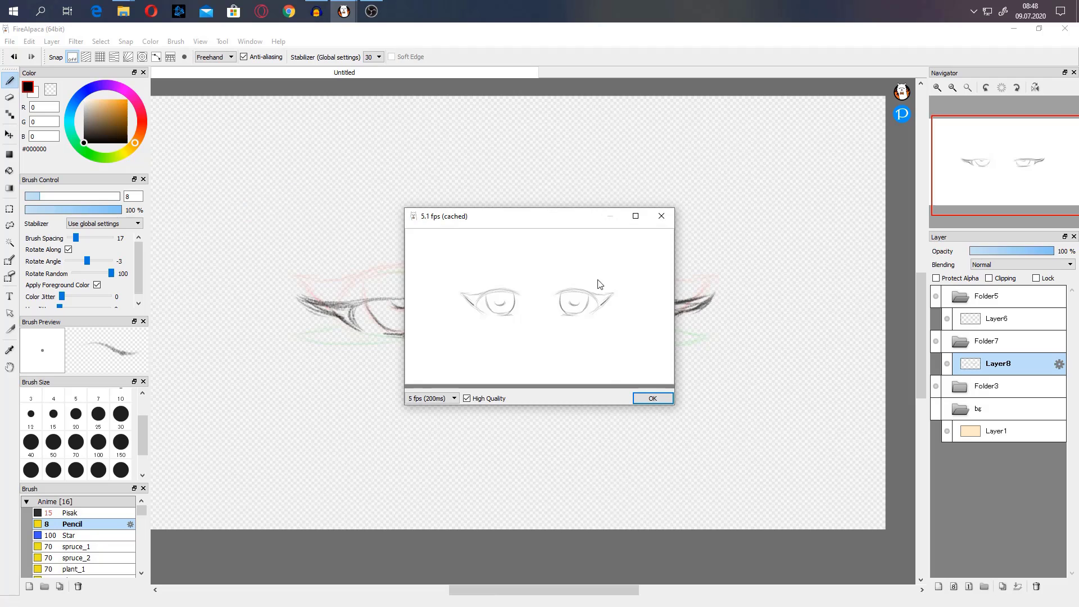
left_click(635, 216)
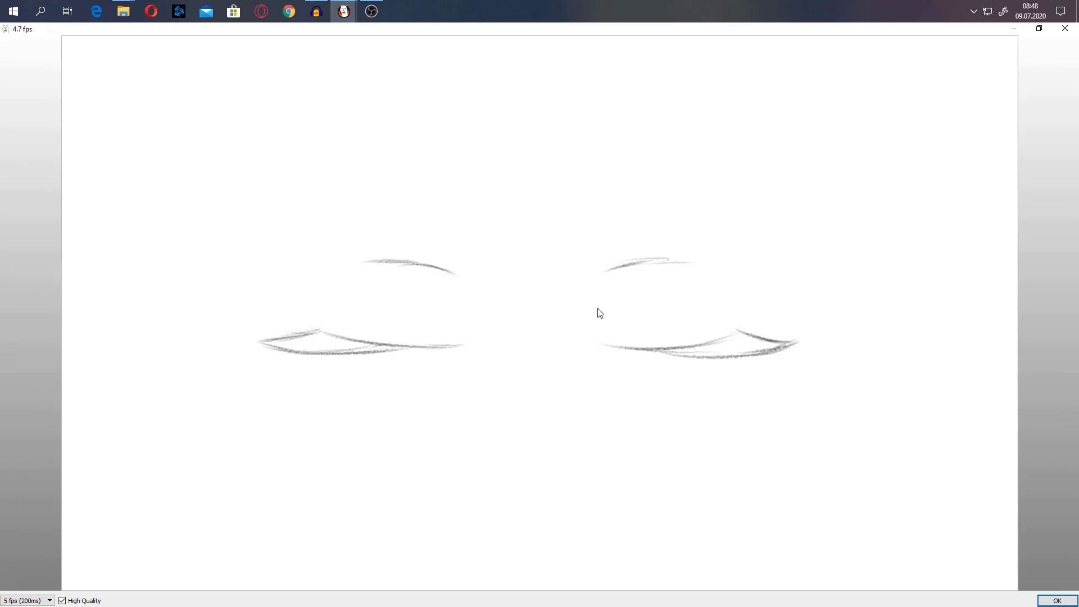
left_click(39, 601)
left_click(23, 553)
left_click(34, 600)
left_click(23, 540)
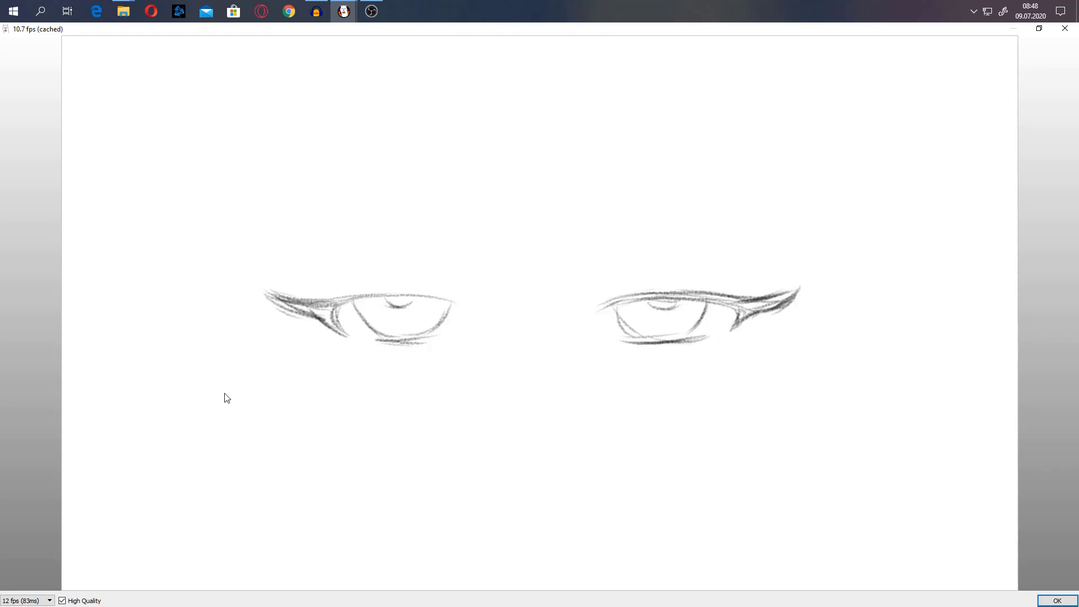
- Check the playback at 8 fps and at a slower rate, and close the preview
left_click(27, 601)
left_click(35, 555)
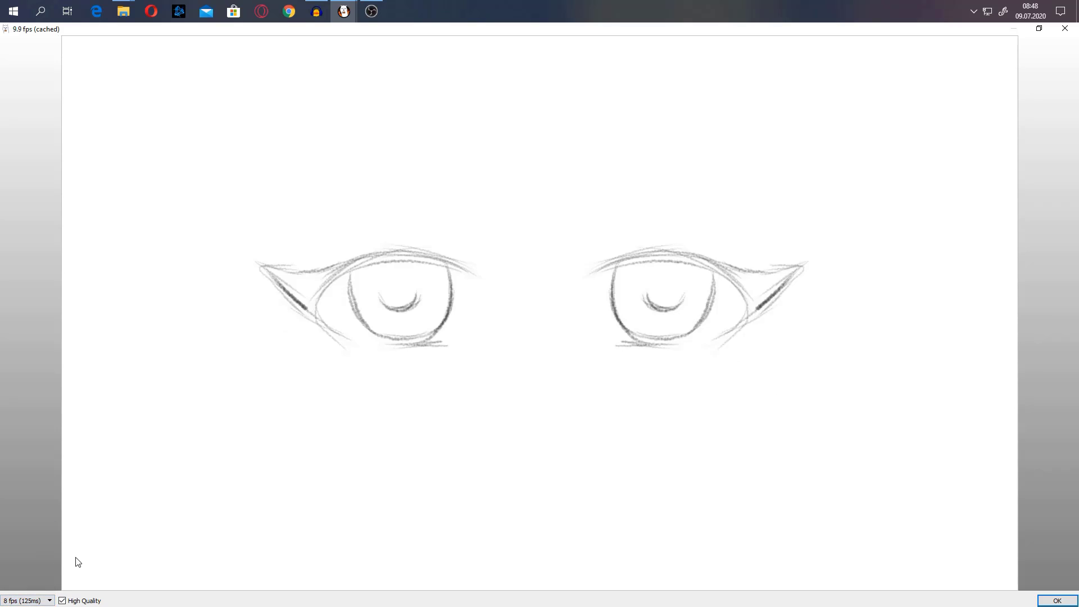
left_click(27, 600)
left_click(31, 562)
left_click(31, 601)
left_click(20, 559)
left_click(1065, 28)
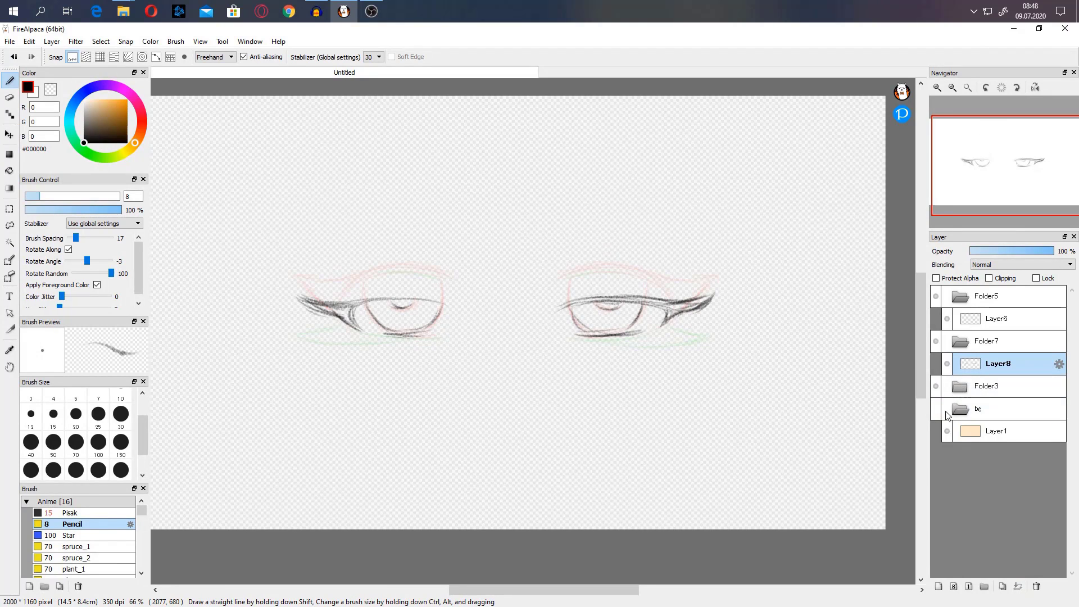
- Expand Folder3 and add a new layer above its open-eye sketch, Layer4, for the line art
left_click(969, 387)
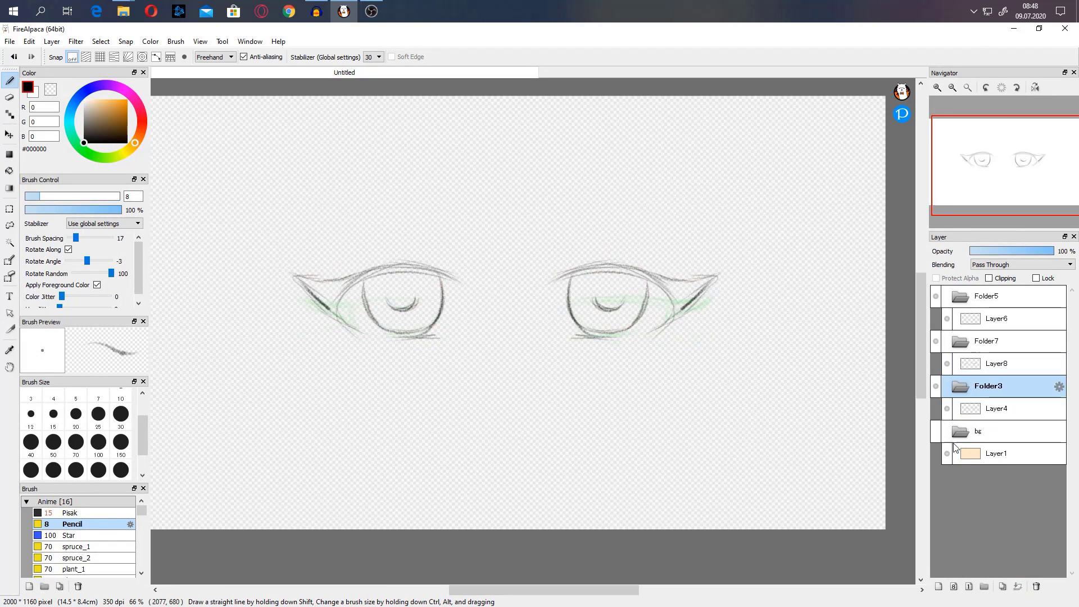
left_click(976, 408)
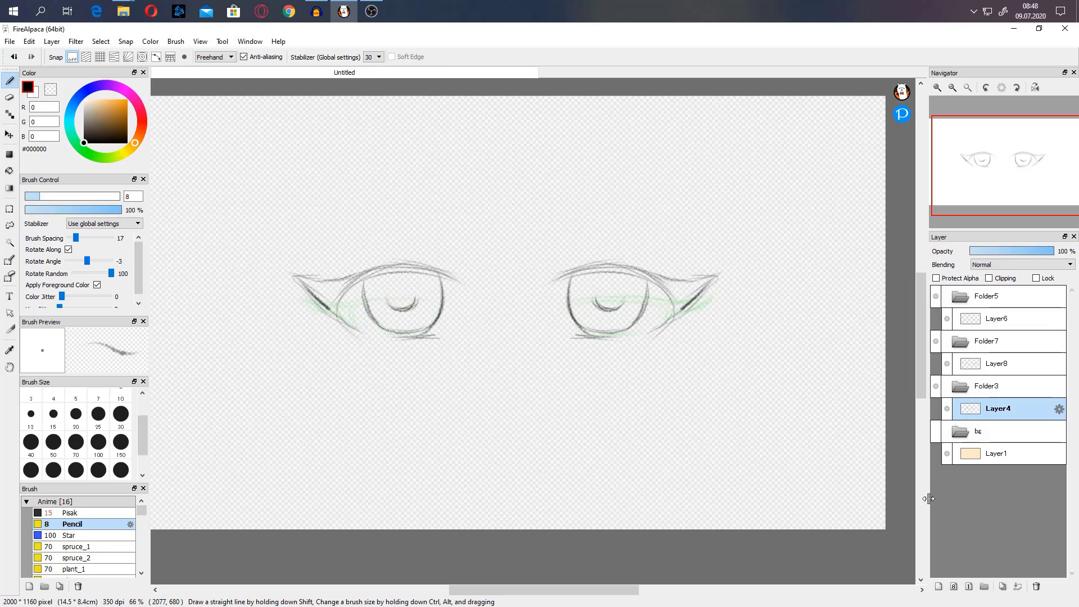
key("ctrl+shift+n")
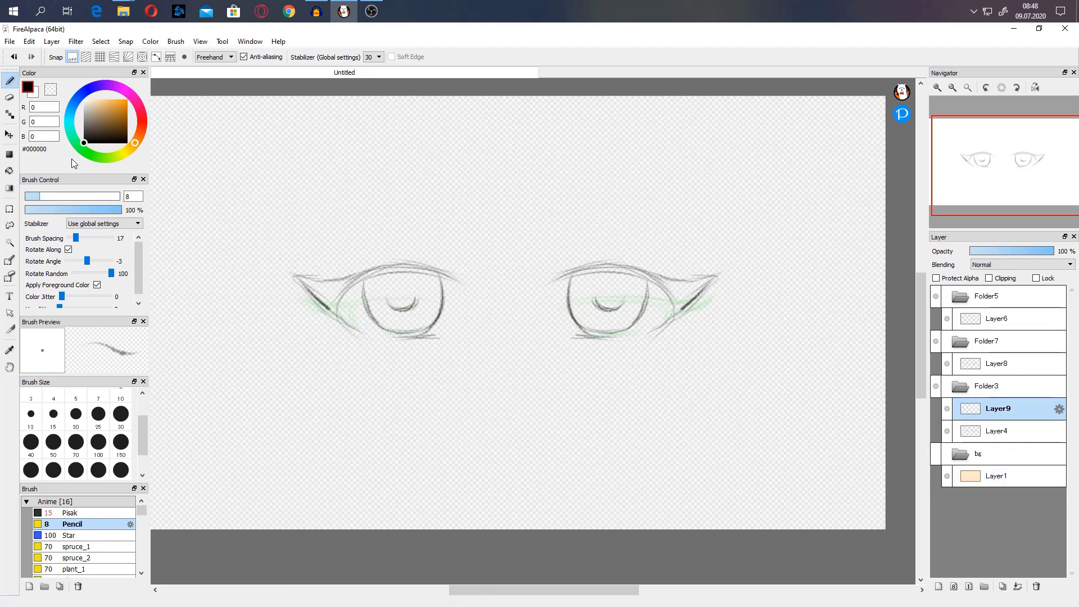
- Choose the dark brown colour #140A05 and the Pisak brush at size 5
left_click(139, 135)
left_click_drag(96, 141, 115, 139)
left_click(65, 513)
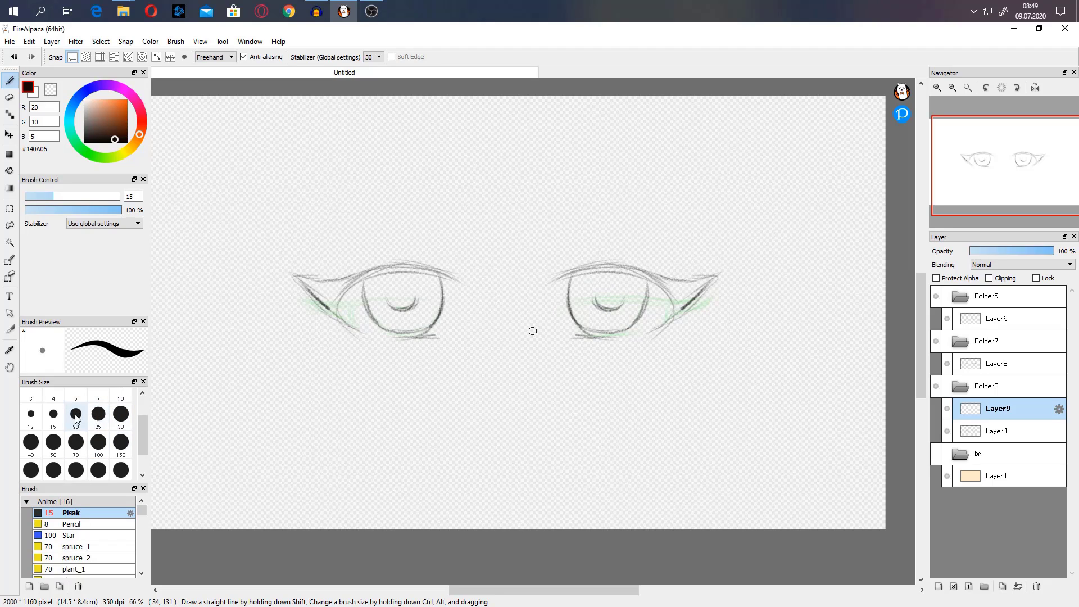
left_click(120, 414)
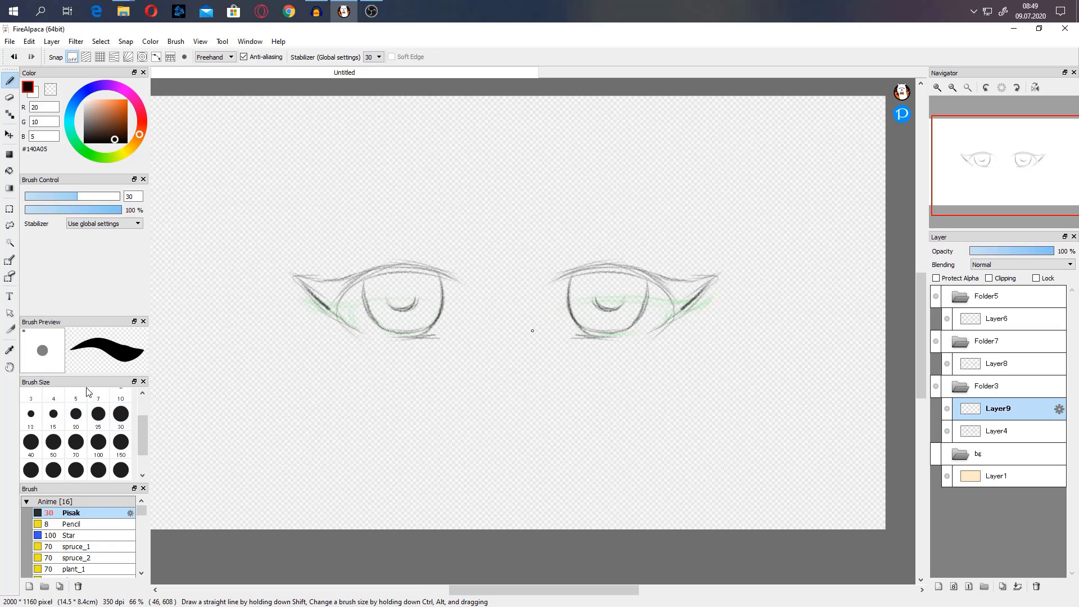
left_click(76, 413)
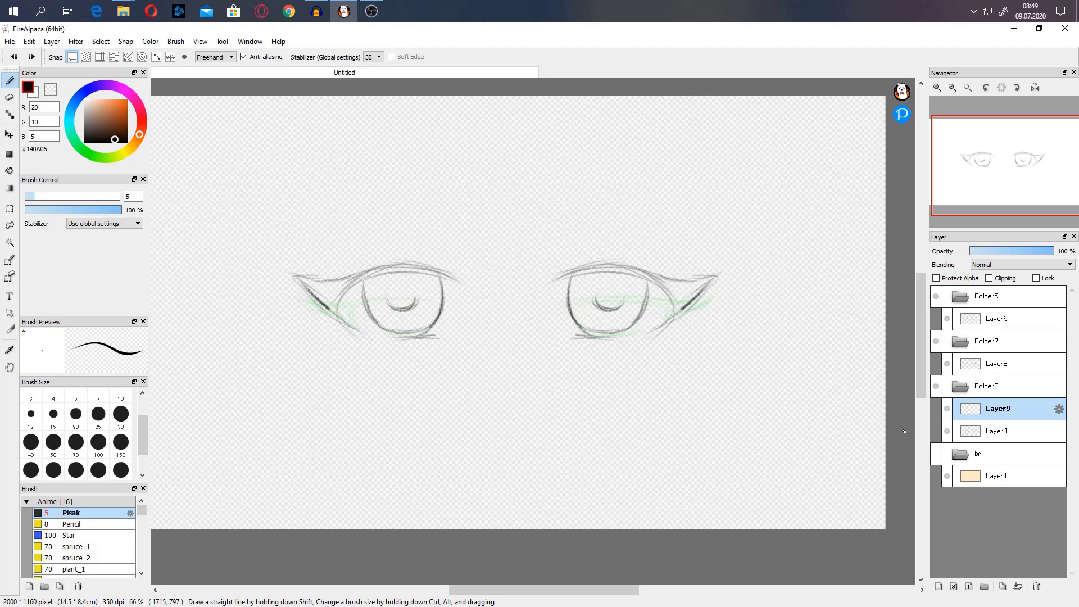
- Lower the opacity of the sketch layers Layer4 and Layer8 to about half and select Layer6
left_click(1000, 431)
left_click(1011, 251)
left_click(999, 366)
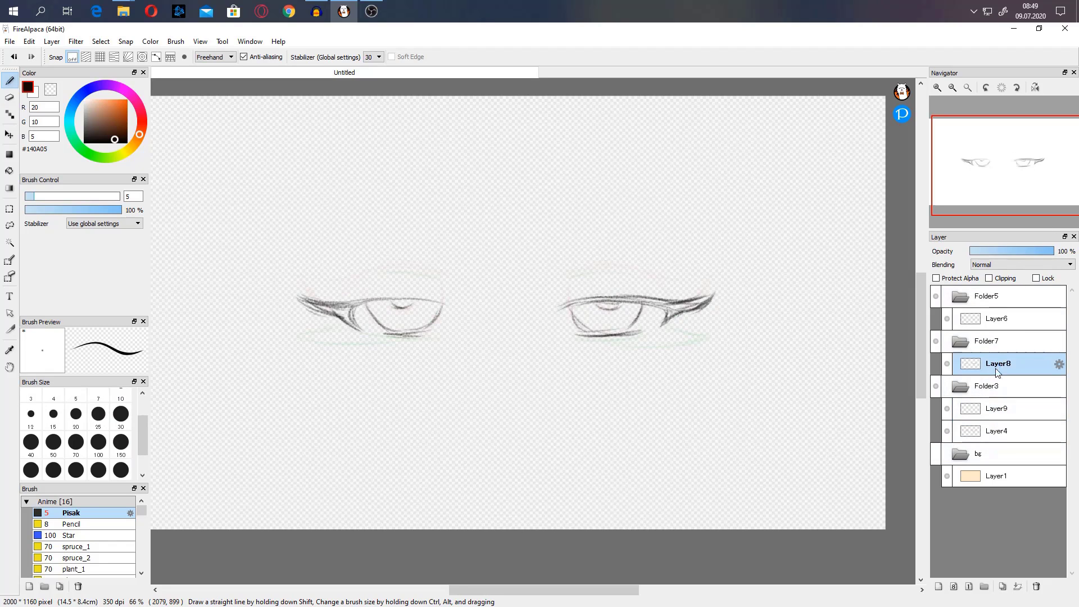
left_click(1010, 252)
left_click(1003, 328)
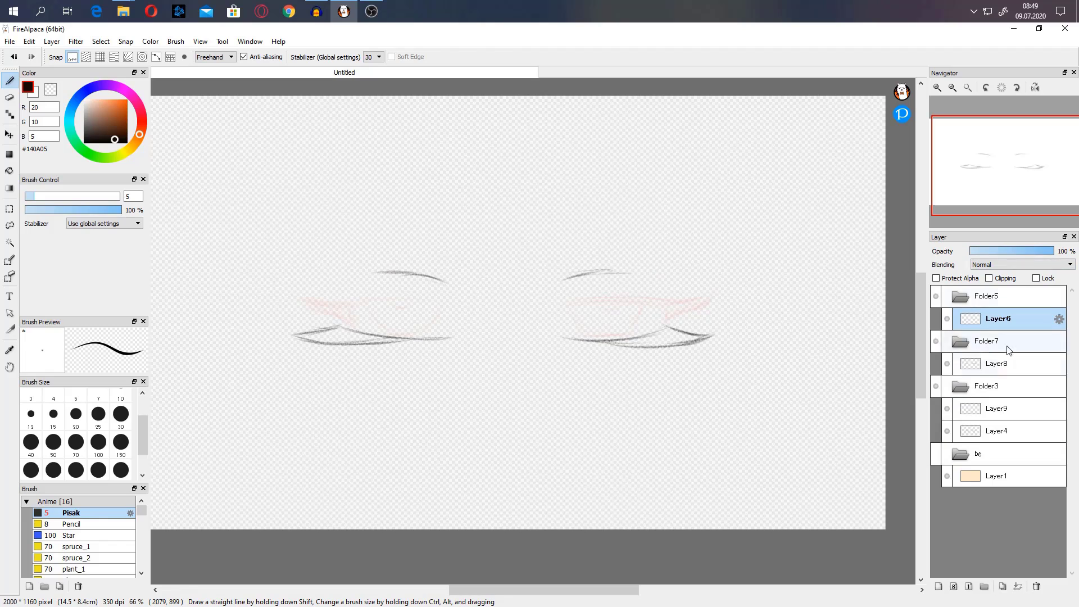
- Ink the left eye's upper lid, outer wing and lower lash line on Layer9 with the brush at size 15
left_click(992, 412)
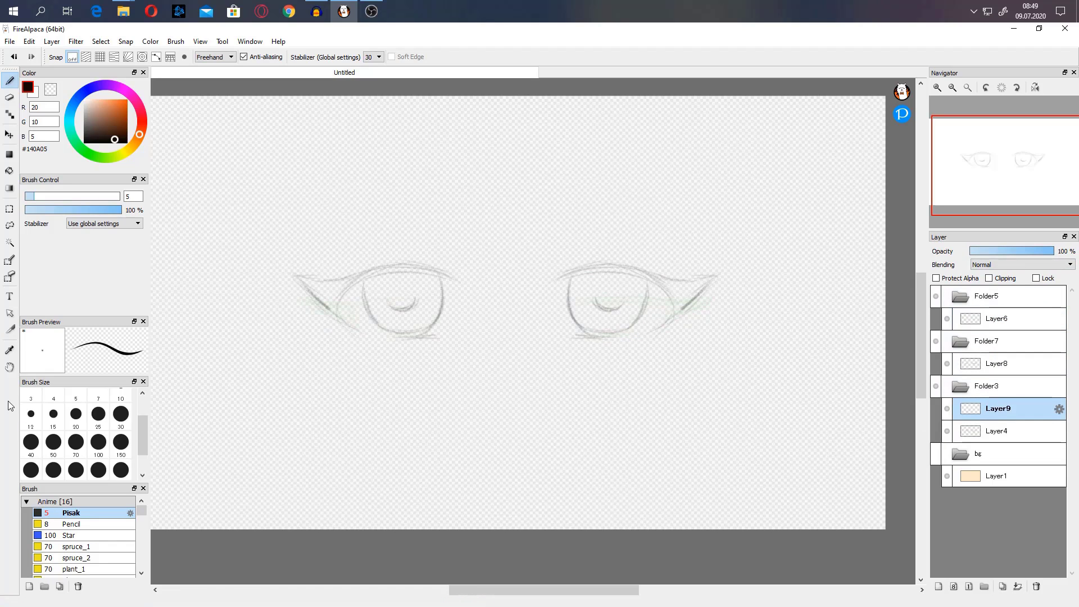
left_click(54, 422)
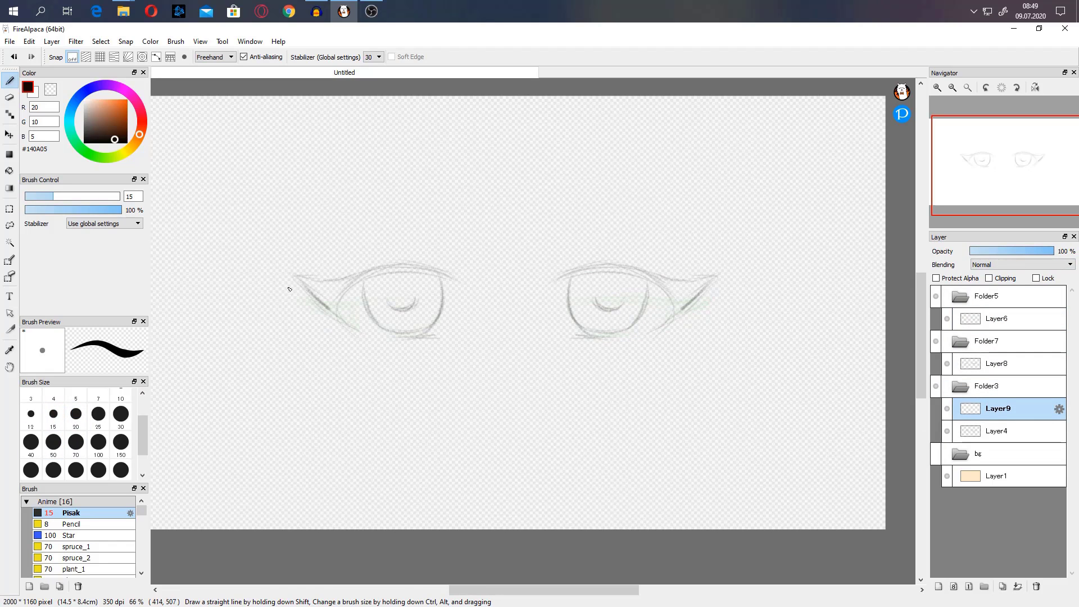
left_click_drag(317, 300, 353, 328)
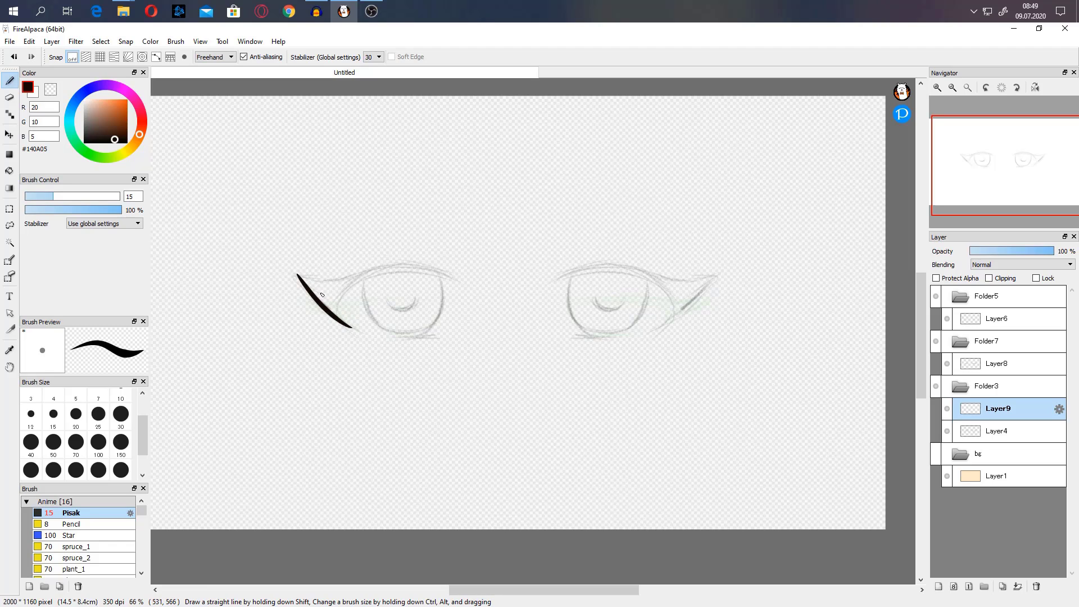
mouse_move(298, 274)
left_mouse_down()
mouse_move(358, 286)
mouse_move(373, 271)
mouse_move(469, 284)
left_mouse_up()
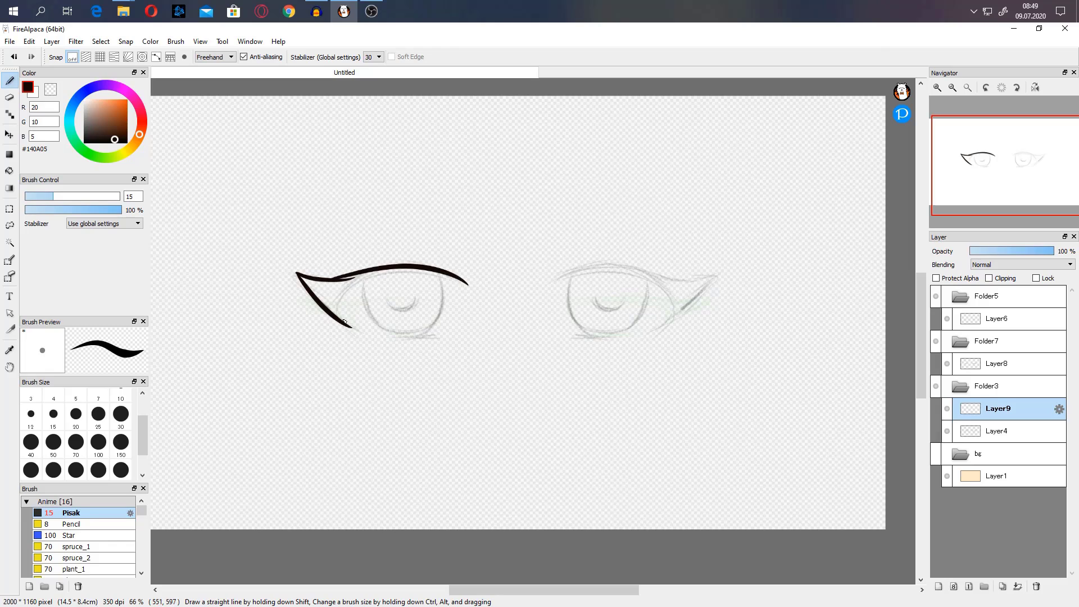
left_click_drag(342, 296, 438, 281)
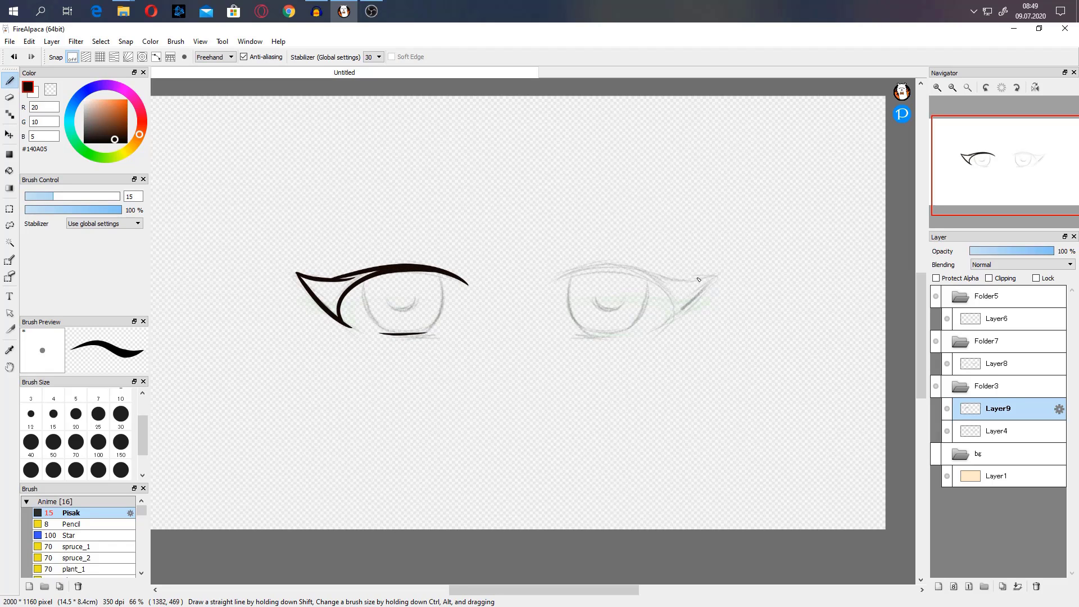
- Ink the right eye's upper lid and outer wing over the sketch, redrawing the misplaced upper strokes
mouse_move(557, 280)
left_mouse_down()
mouse_move(662, 285)
mouse_move(669, 321)
mouse_move(689, 287)
mouse_move(719, 272)
left_mouse_up()
key("ctrl+z")
left_click_drag(567, 273, 696, 289)
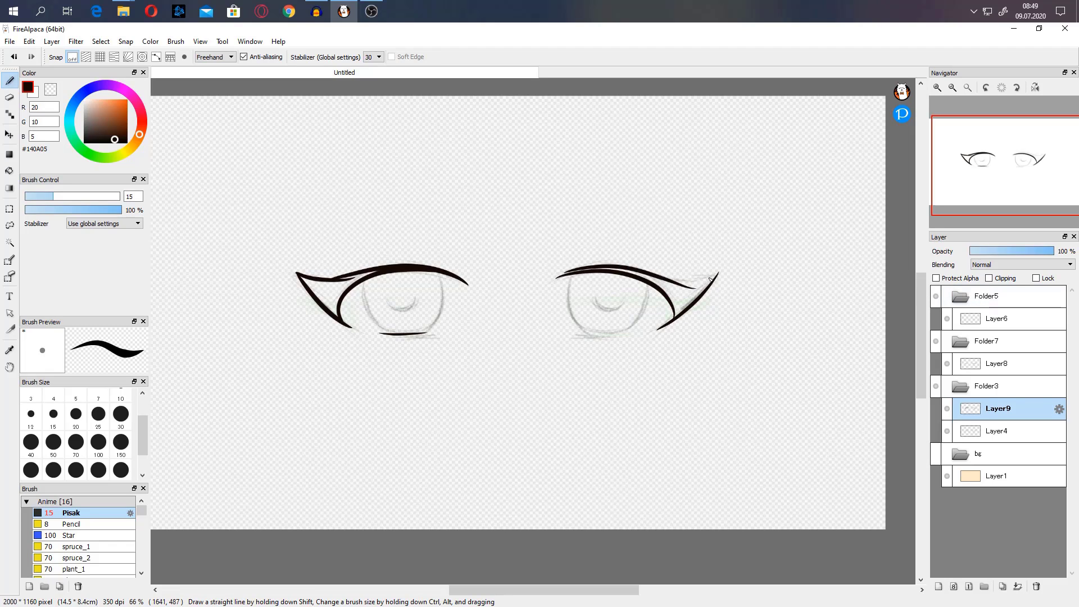
key("ctrl+z")
mouse_move(568, 273)
left_mouse_down()
mouse_move(677, 289)
mouse_move(714, 275)
left_mouse_up()
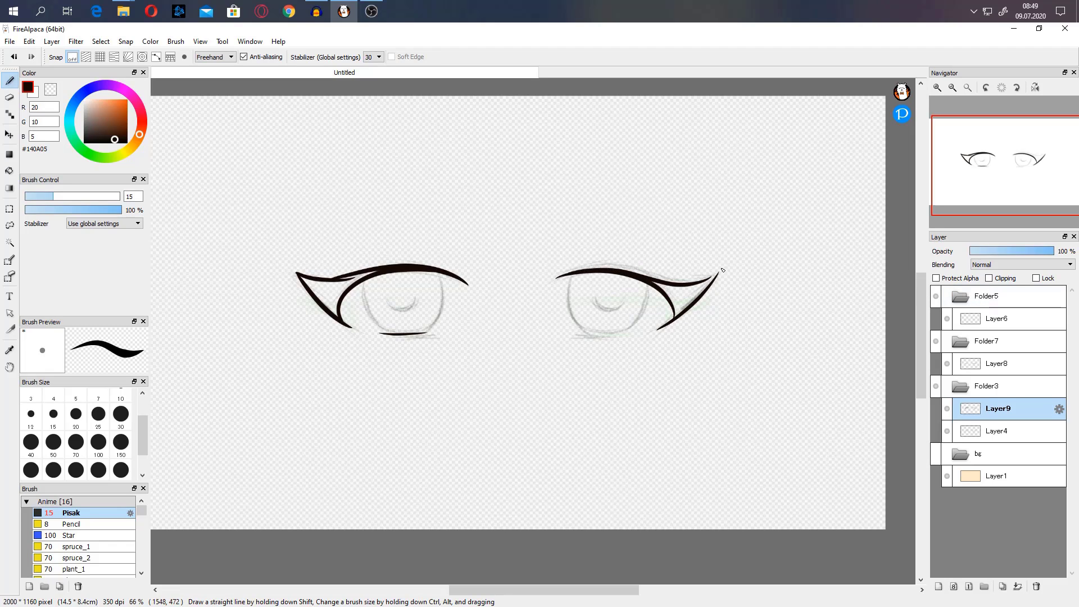
- Ink the right eye's lower lash line and the inner side of its iris over the sketch on Layer9, redrawing misplaced strokes
key("ctrl+z")
key("ctrl+z")
left_click_drag(575, 334, 621, 336)
left_click_drag(569, 277, 594, 332)
key("ctrl+z")
mouse_move(570, 273)
left_mouse_down()
mouse_move(572, 321)
mouse_move(596, 333)
left_mouse_up()
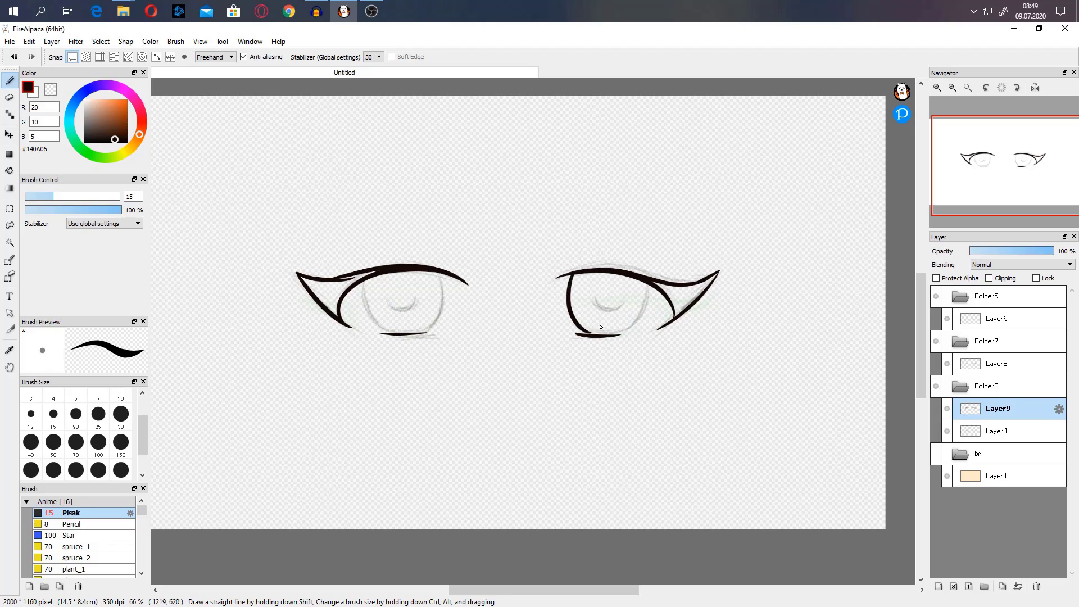
key("ctrl+z")
left_click_drag(570, 273, 591, 335)
- Ink the outer side of the right iris and the full outline of the left iris on Layer9
mouse_move(649, 280)
left_mouse_down()
mouse_move(648, 306)
mouse_move(613, 335)
left_mouse_up()
key("ctrl+z")
left_click_drag(650, 281, 611, 335)
key("ctrl+z")
left_click_drag(652, 287, 629, 334)
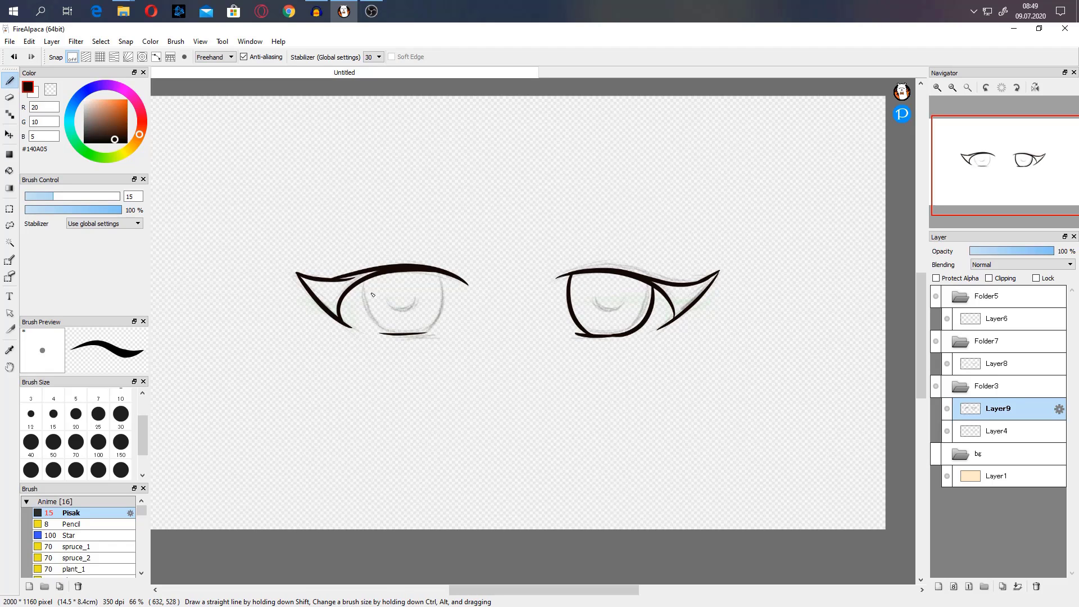
key("ctrl+z")
mouse_move(369, 310)
left_mouse_down()
mouse_move(394, 321)
mouse_move(374, 326)
mouse_move(423, 335)
mouse_move(440, 300)
left_mouse_up()
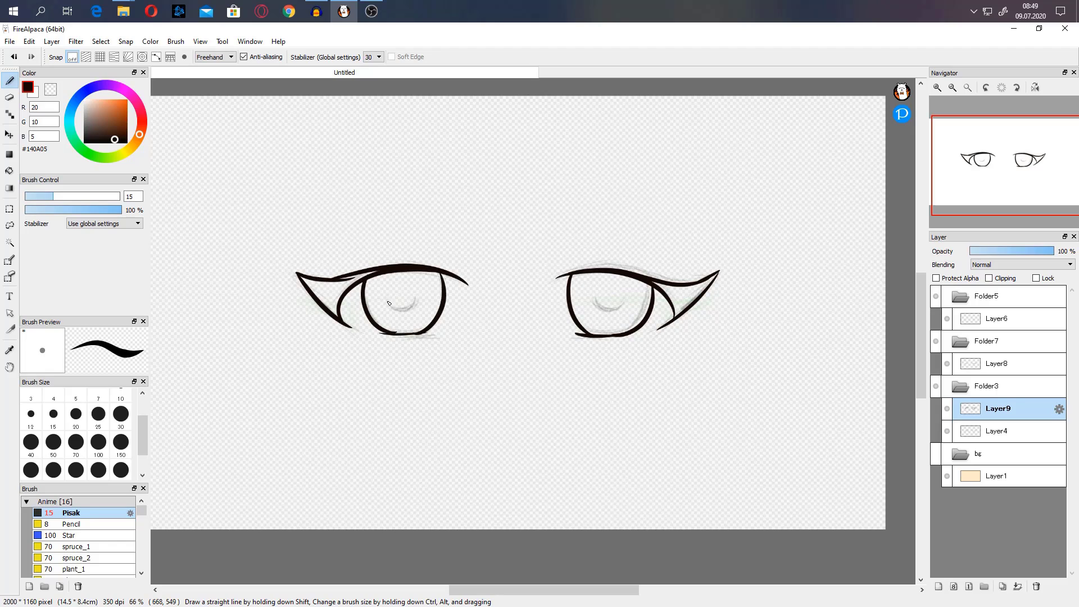
- Ink a small curved pupil arc in both irises and fill the outer lash wings of both eyes solid
key("ctrl+z")
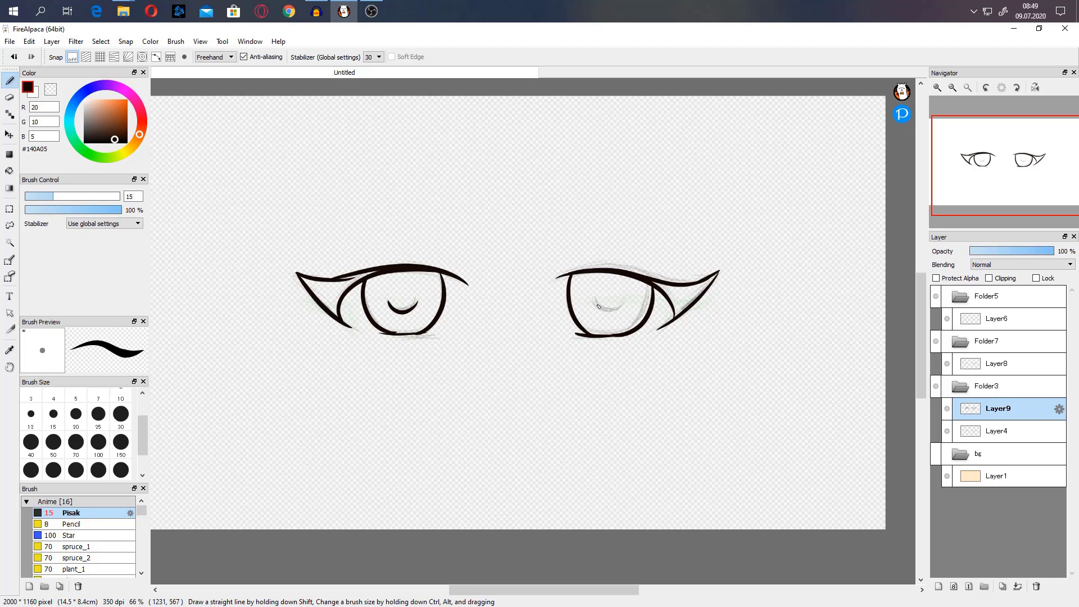
key("ctrl+z")
left_click_drag(631, 303, 621, 299)
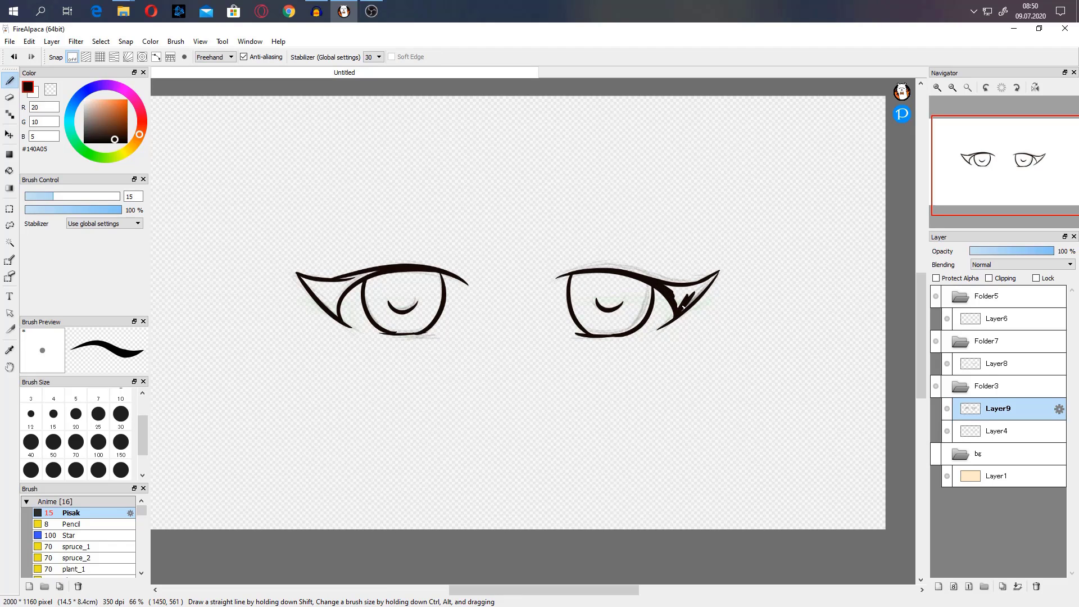
left_click_drag(682, 303, 716, 276)
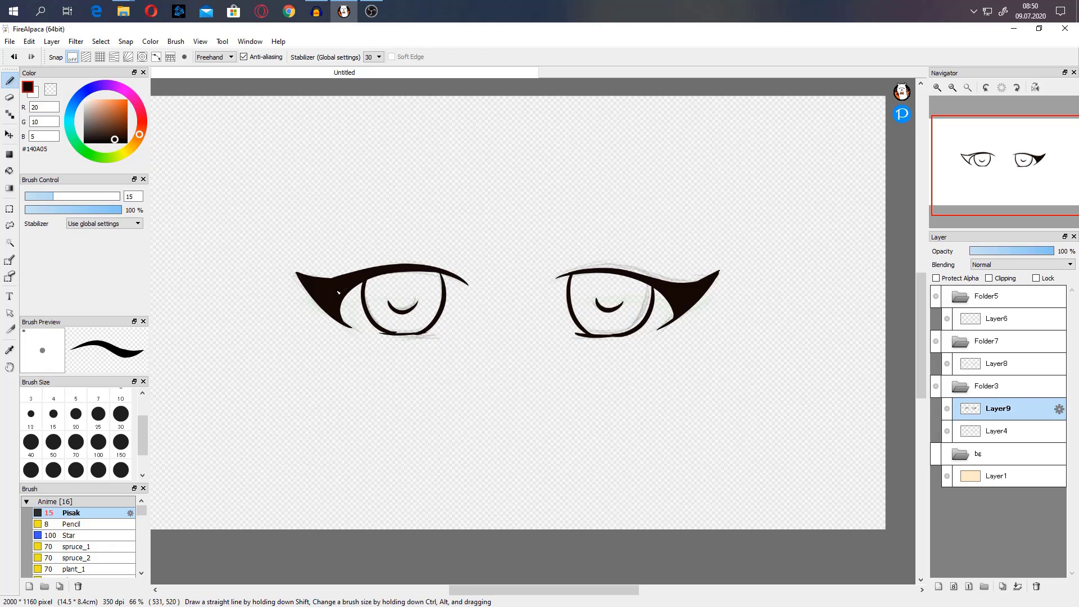
- Add a new layer above Layer8 and ink the half-closed right eye's upper lid and solid outer wing on it
left_click(1000, 363)
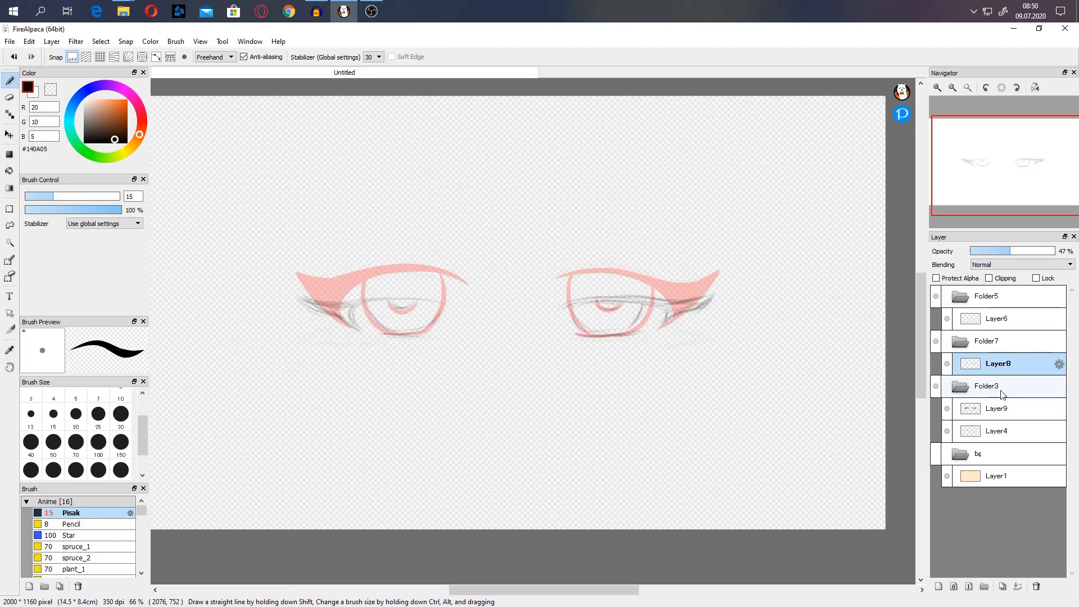
left_click(998, 318)
left_click(1000, 363)
left_click(998, 318)
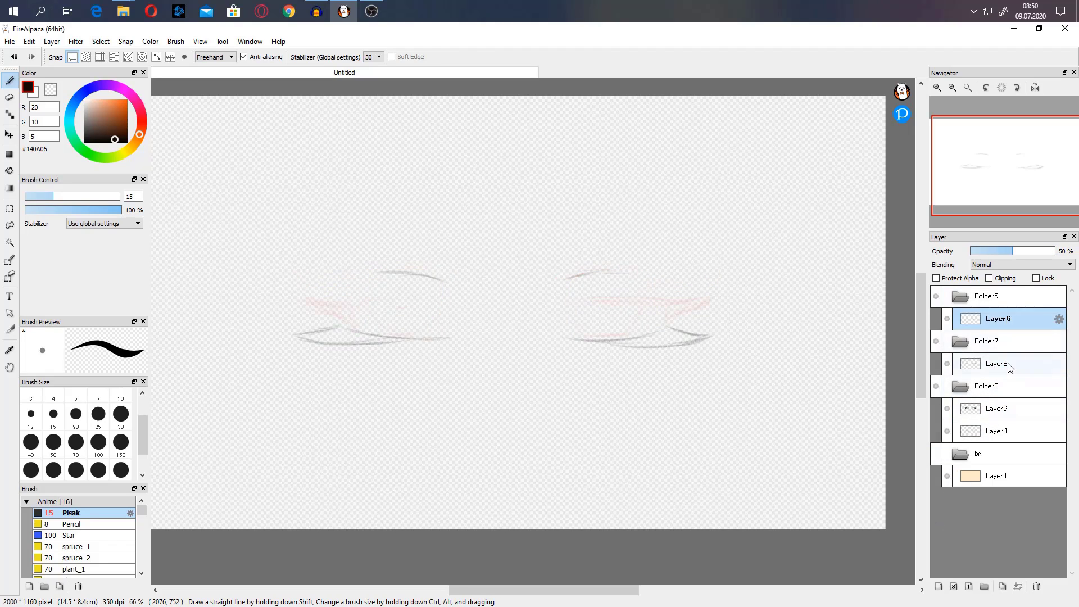
left_click(1010, 367)
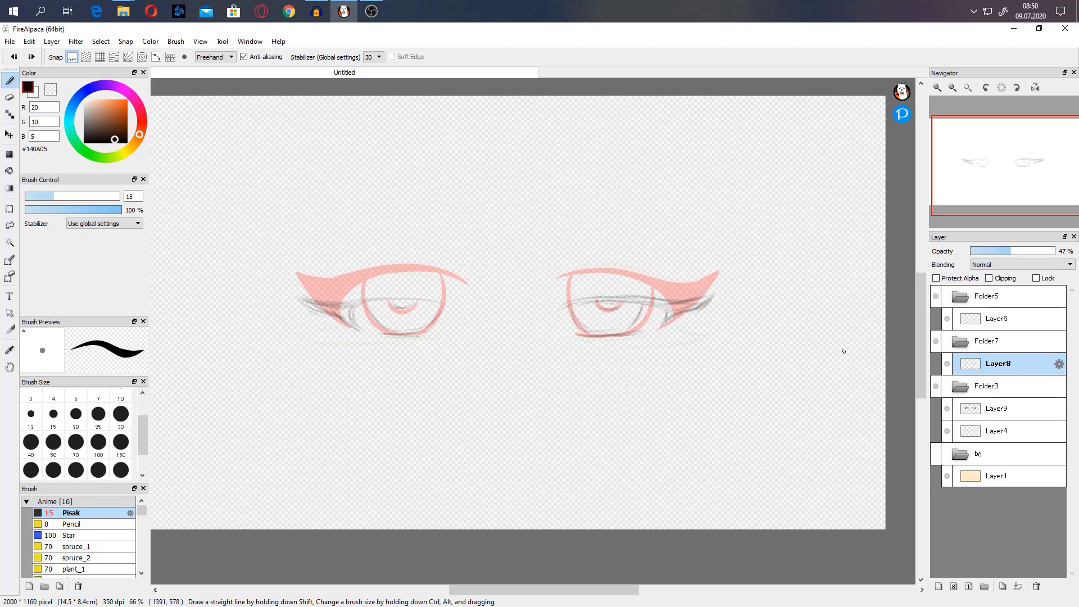
left_click(939, 587)
left_click_drag(558, 310, 681, 309)
key("ctrl+z")
left_click_drag(660, 327, 720, 292)
mouse_move(601, 302)
left_mouse_down()
mouse_move(684, 299)
mouse_move(667, 315)
mouse_move(695, 302)
left_mouse_up()
key("ctrl+z")
left_click_drag(665, 318, 681, 307)
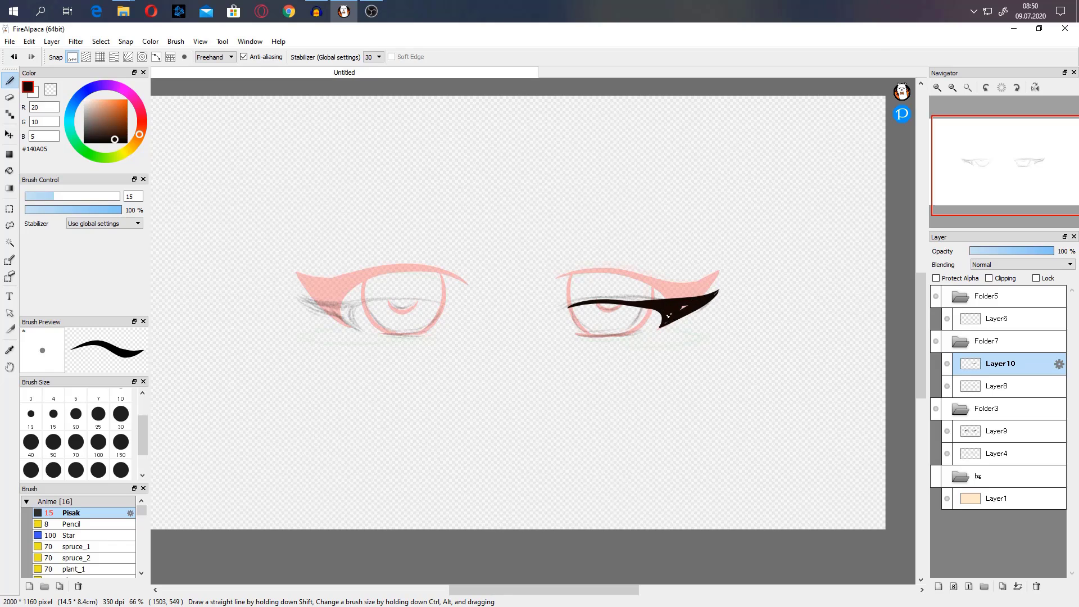
- Ink the half-closed right eye's lower lash line and the left eye's upper lid and outer wing on Layer10
left_click_drag(577, 335, 632, 336)
left_click_drag(449, 305, 350, 308)
mouse_move(376, 298)
left_mouse_down()
mouse_move(302, 296)
mouse_move(359, 329)
mouse_move(322, 305)
mouse_move(342, 310)
left_mouse_up()
key("ctrl+z")
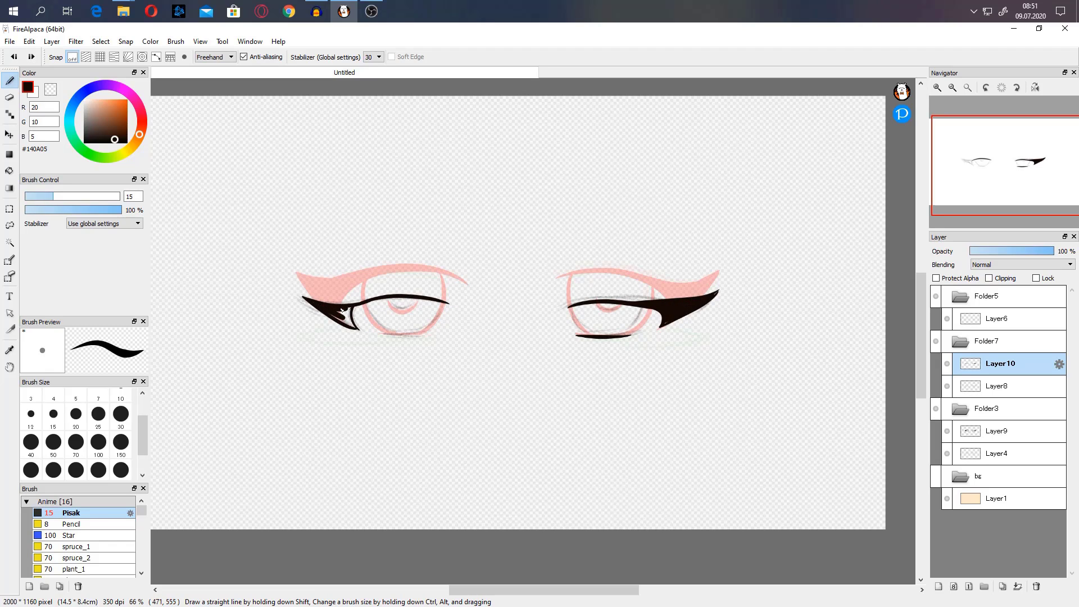
- Ink the left eye's lower lash line and the iris outlines and pupil arcs of both half-closed eyes
left_click_drag(399, 337, 417, 336)
mouse_move(364, 304)
left_mouse_down()
mouse_move(392, 333)
mouse_move(444, 300)
mouse_move(415, 305)
left_mouse_up()
key("ctrl+z")
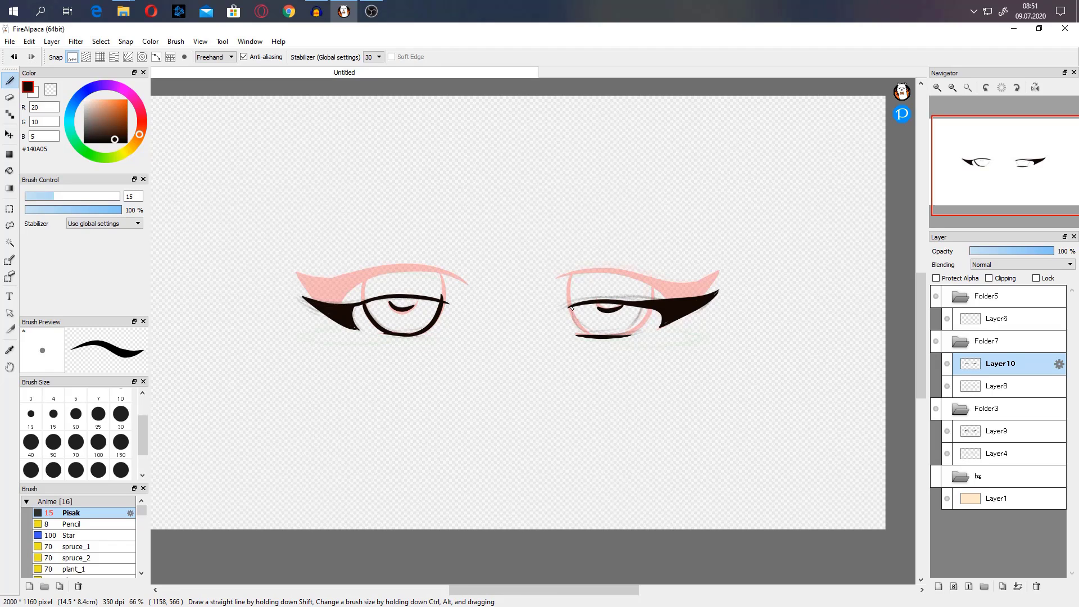
left_click_drag(571, 308, 629, 334)
- Add a new layer above Layer6 and ink the thin crease lines above both closed eyes
left_click(1003, 320)
left_click(939, 586)
left_click_drag(379, 273, 436, 282)
left_click_drag(563, 282, 620, 275)
- Ink the closed lids of both eyes on Layer11 over the sketch and fill their lash shapes solid
left_click_drag(567, 336, 672, 327)
key("ctrl+z")
key("ctrl+z")
left_click_drag(343, 325, 462, 334)
mouse_move(600, 341)
left_mouse_down()
mouse_move(672, 327)
mouse_move(704, 337)
left_mouse_up()
mouse_move(672, 326)
left_mouse_down()
mouse_move(710, 337)
mouse_move(672, 343)
left_mouse_up()
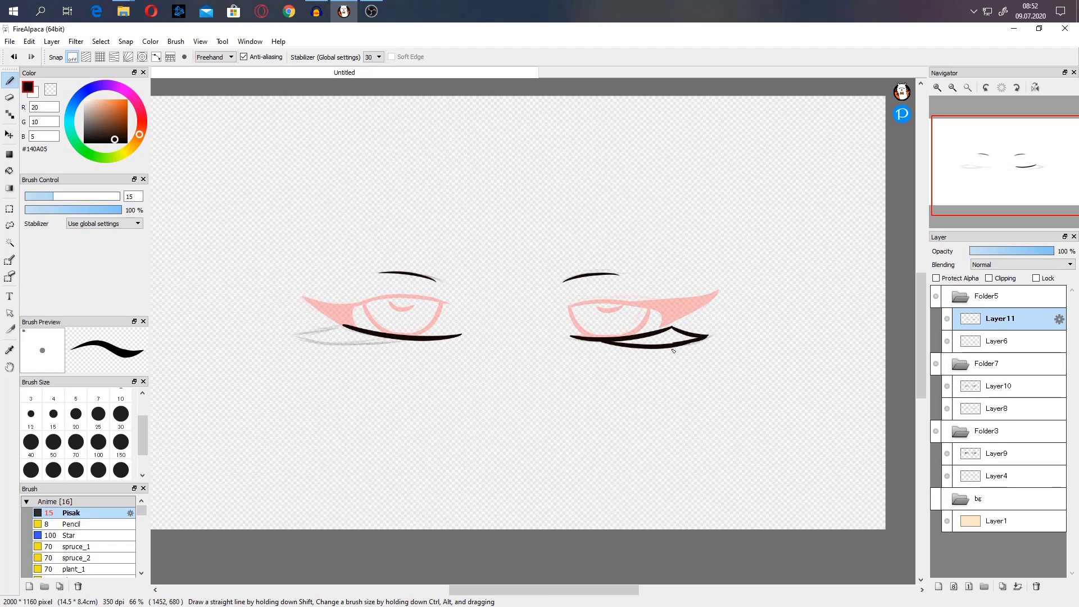
mouse_move(344, 326)
left_mouse_down()
mouse_move(297, 335)
mouse_move(400, 340)
mouse_move(332, 336)
left_mouse_up()
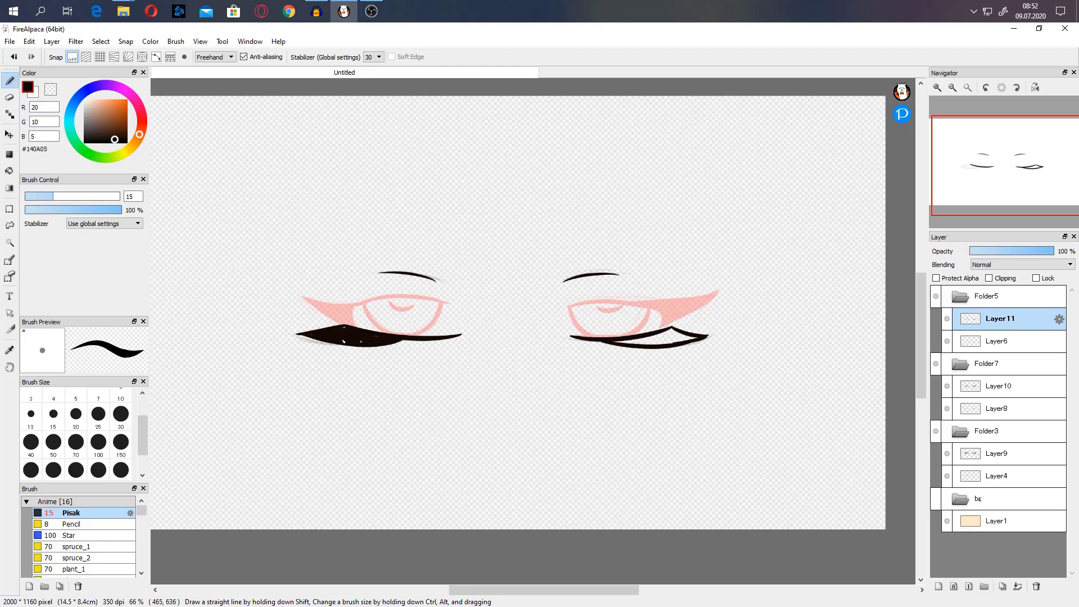
left_click_drag(624, 342, 674, 341)
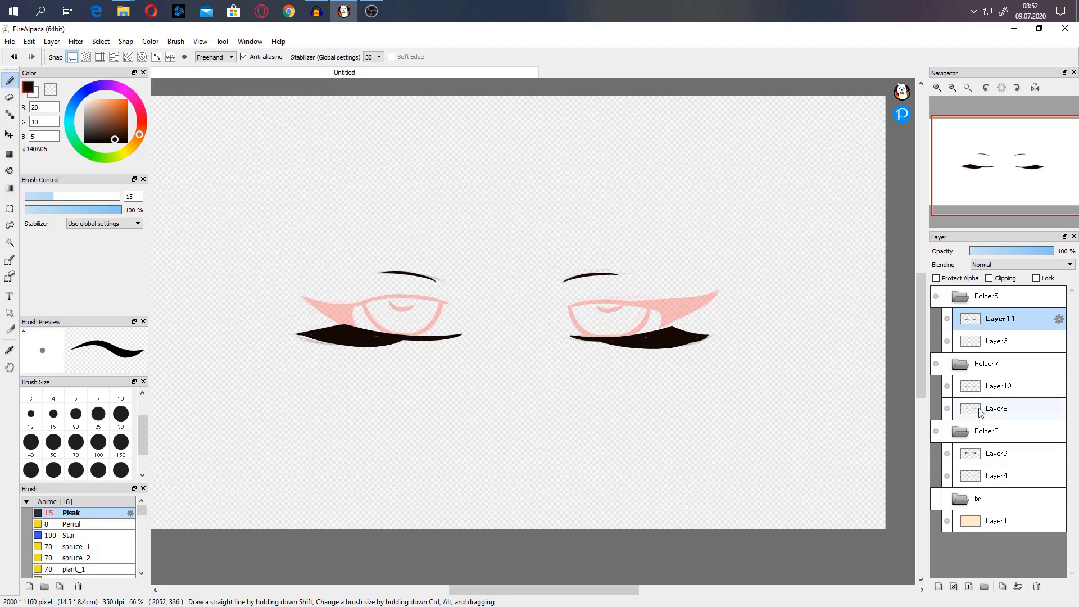
- Hide the sketch layers Layer6, Layer8 and Layer4 and preview the line-art animation with AutoPlay in a maximized window
left_click(948, 341)
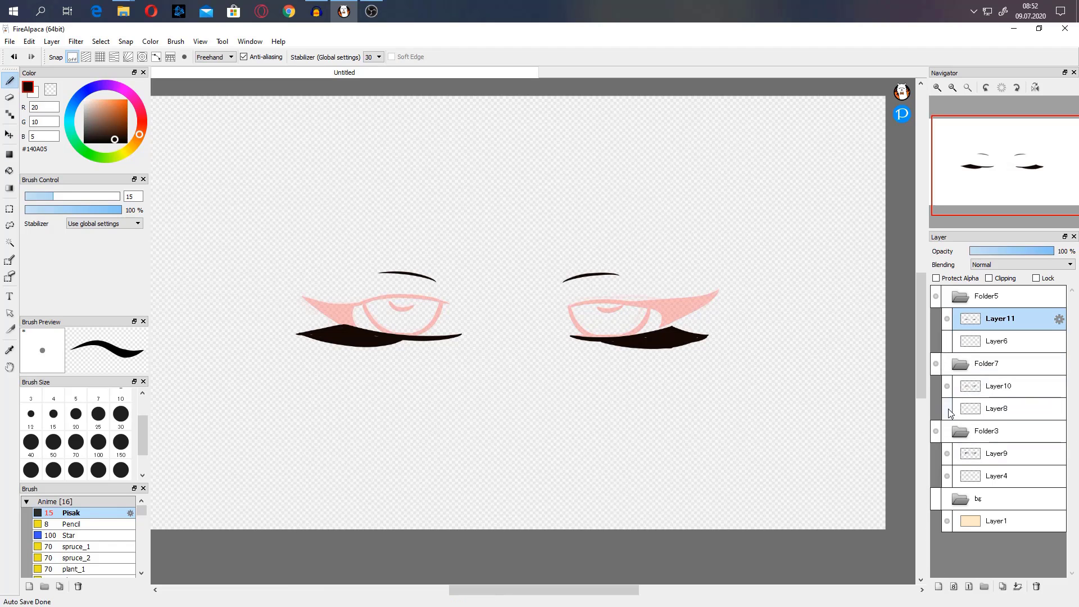
left_click(948, 477)
left_click(200, 41)
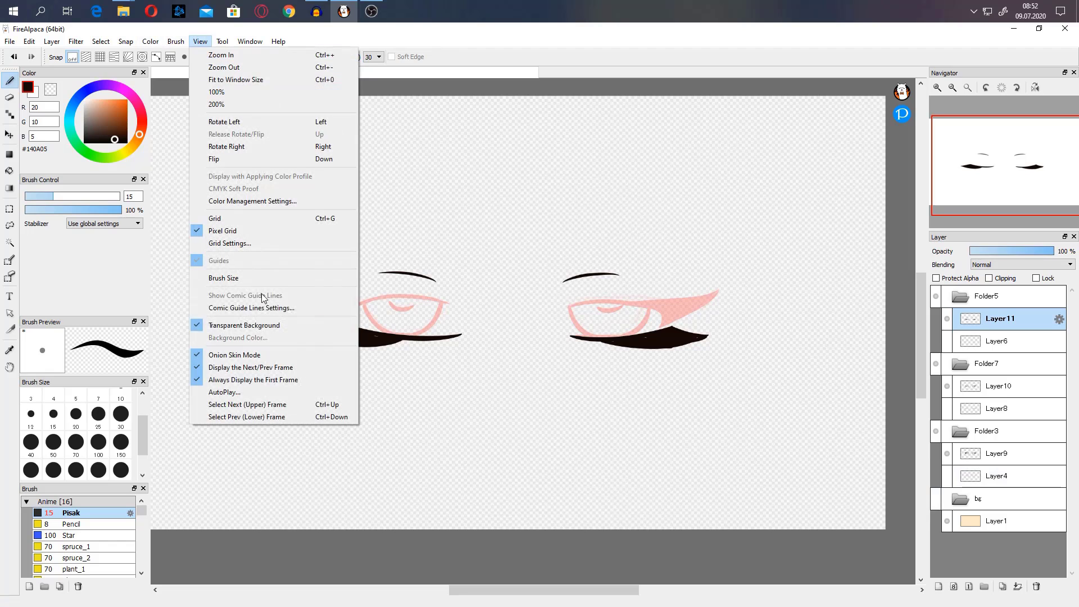
left_click(270, 392)
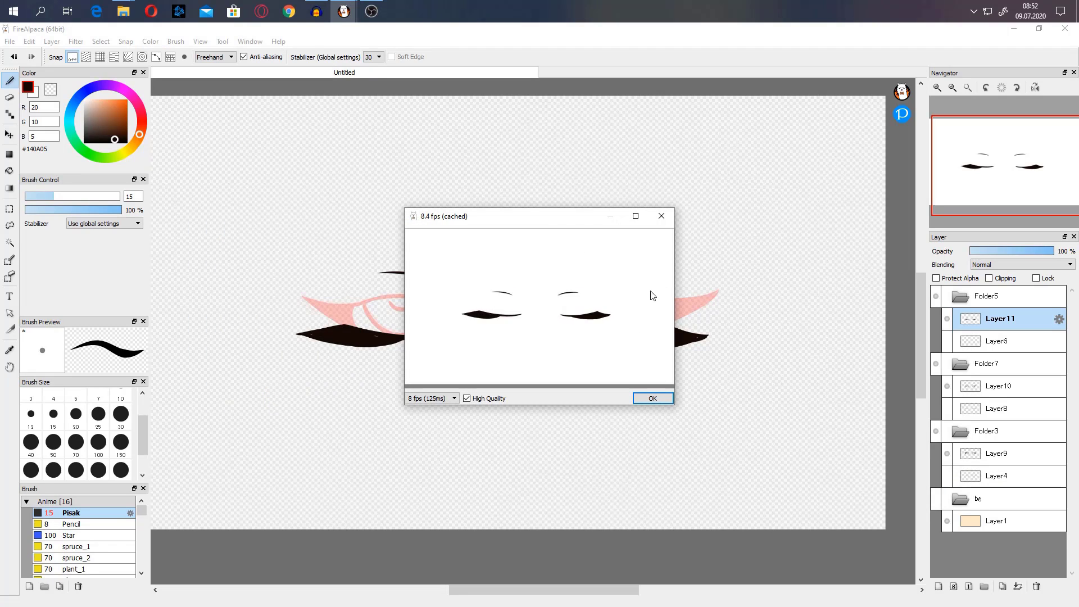
left_click(635, 217)
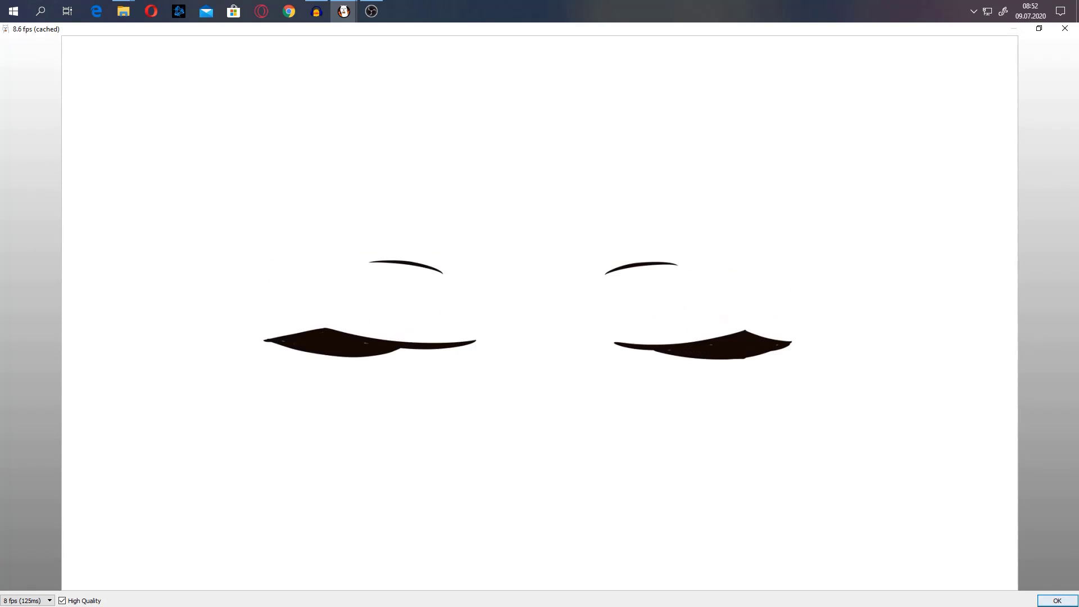
left_click(1059, 601)
scroll(807, 390, "up", 2)
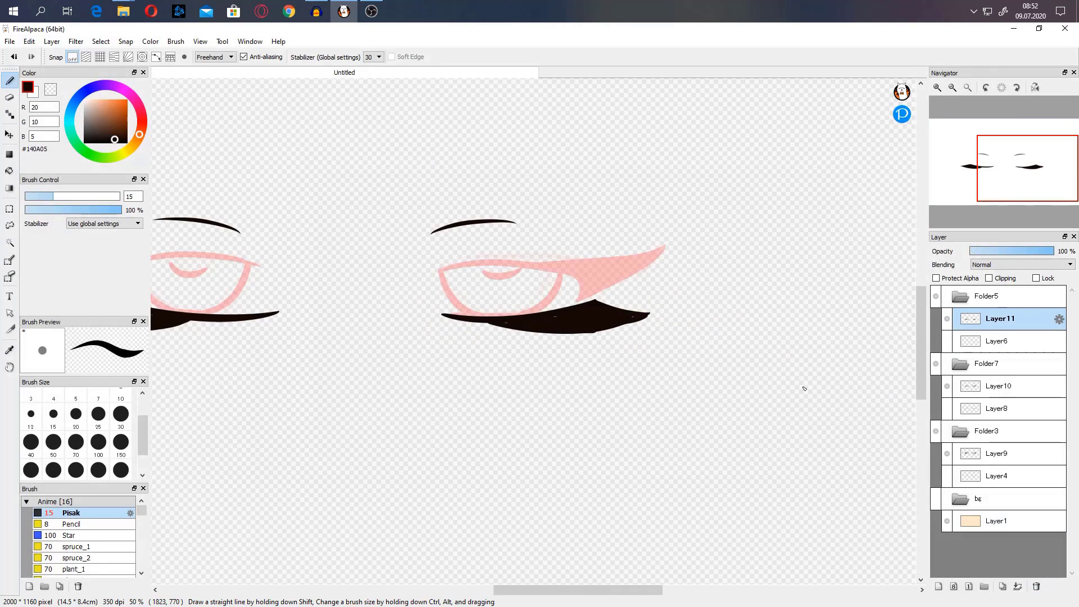
scroll(790, 382, "down", 2)
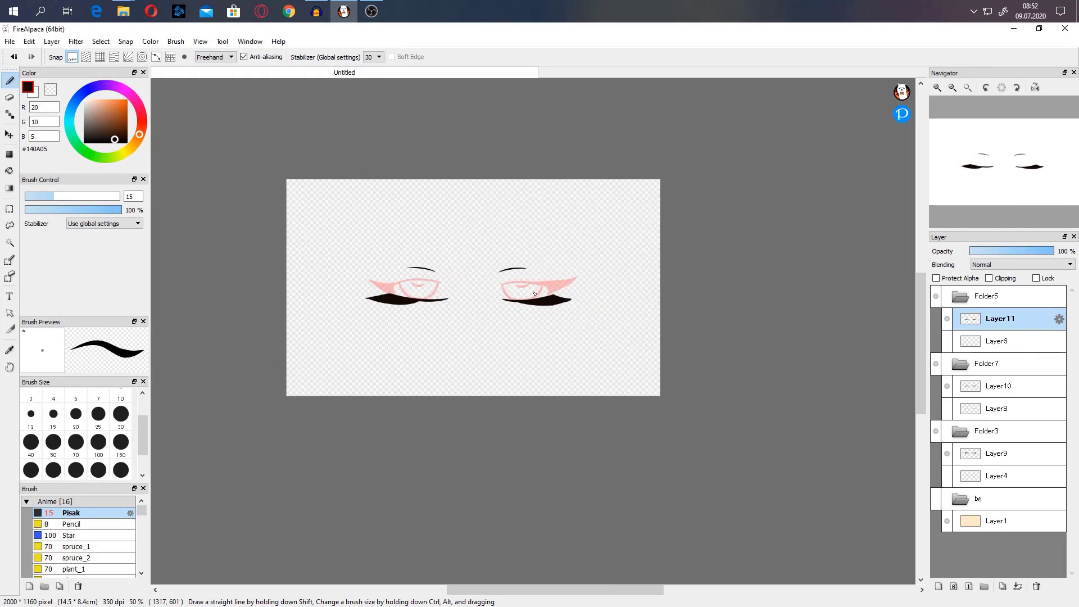
scroll(535, 291, "up", 2)
scroll(534, 291, "down", 3)
scroll(441, 326, "up", 7)
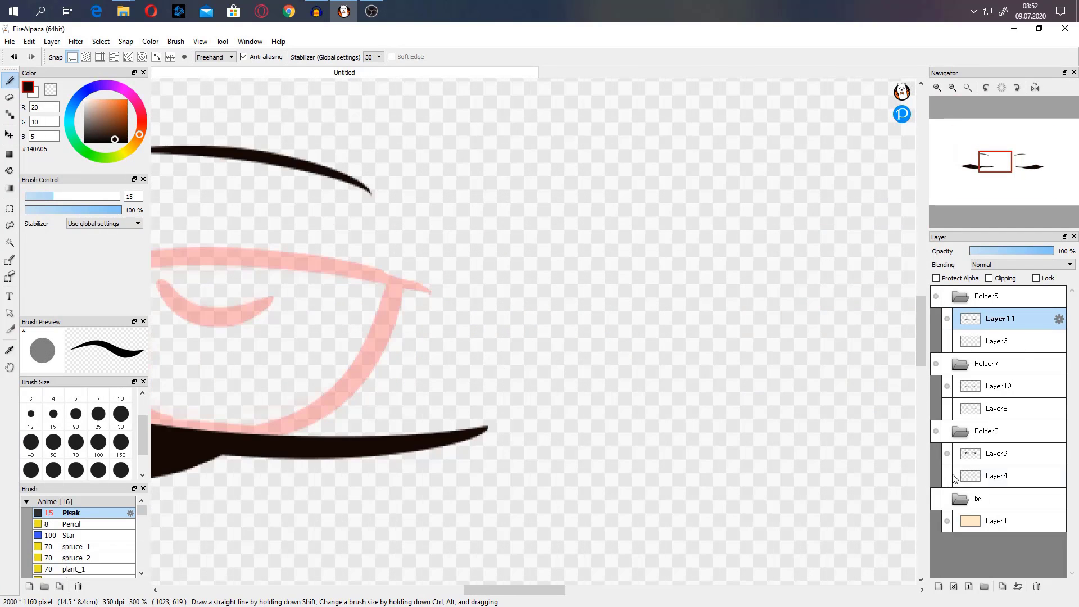
- Select Layer4, choose the light blue iris colour #4CB2CE and add a new layer above Layer4
left_click(956, 478)
scroll(418, 341, "down", 2)
scroll(421, 342, "up", 1)
scroll(430, 342, "down", 3)
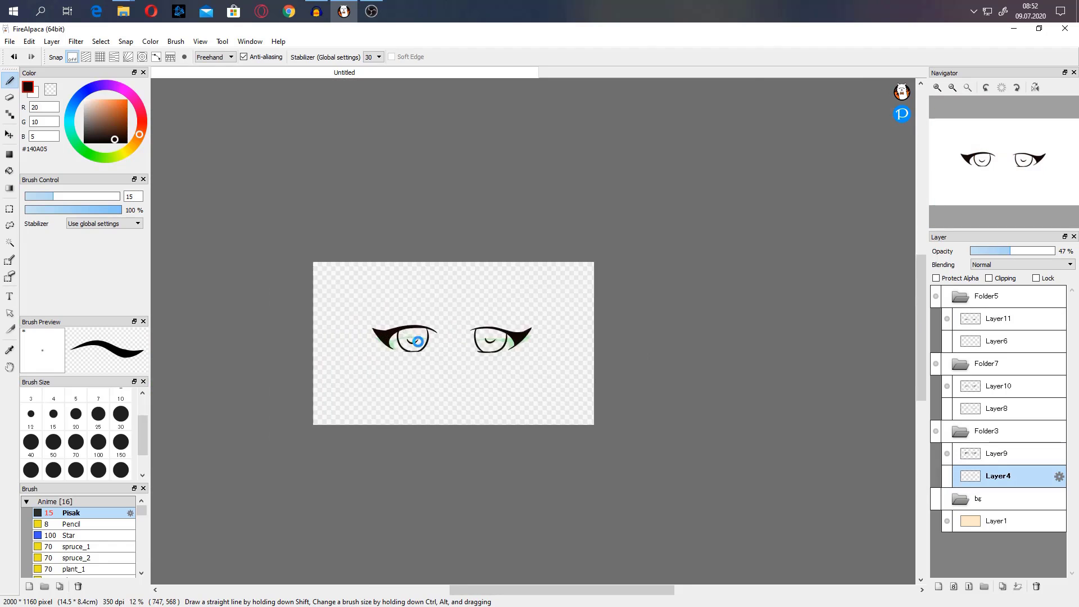
scroll(423, 345, "up", 3)
scroll(405, 346, "down", 1)
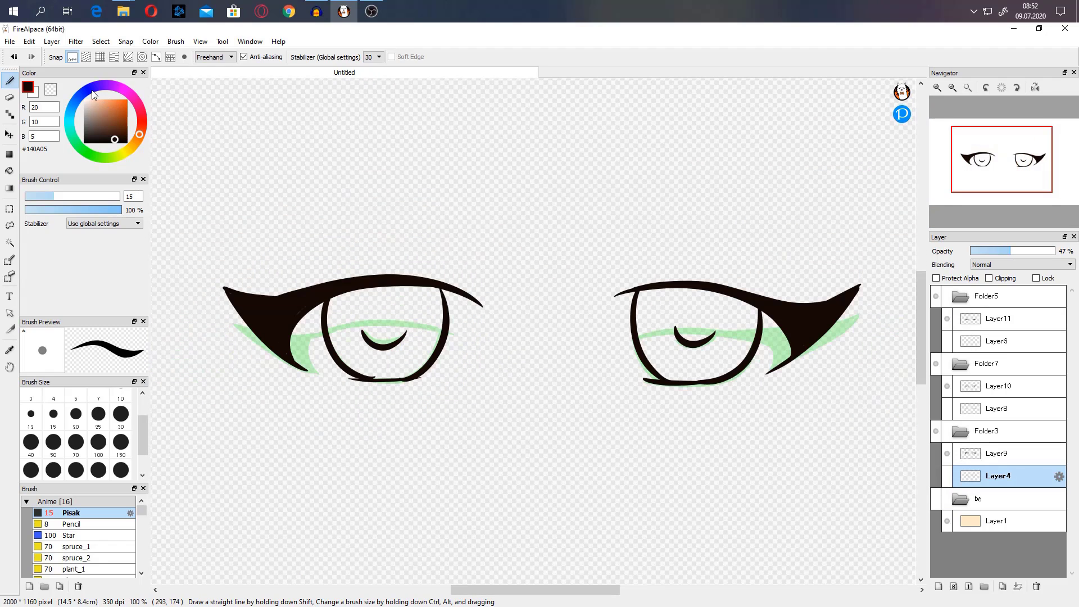
mouse_move(93, 96)
left_mouse_down()
mouse_move(64, 97)
mouse_move(59, 123)
mouse_move(64, 112)
mouse_move(71, 134)
mouse_move(120, 94)
mouse_move(110, 107)
mouse_move(106, 99)
mouse_move(111, 108)
left_mouse_up()
left_click(69, 113)
left_click(110, 106)
scroll(363, 307, "down", 2)
left_click(938, 586)
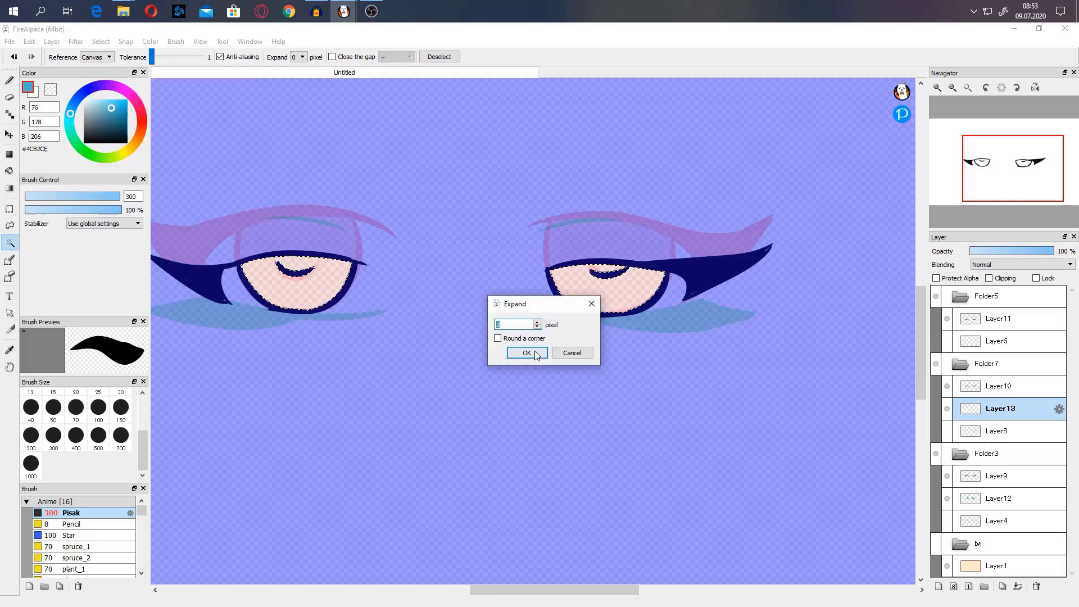
- Expand the selection of the half-closed irises on Layer13
left_click(527, 353)
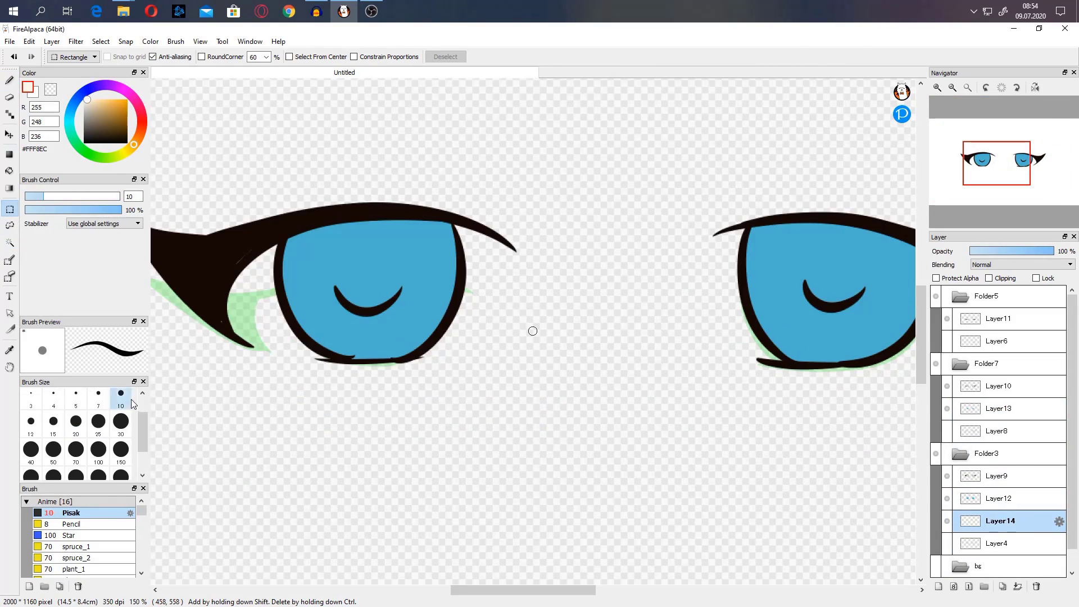
- Show the bg folder and outline the open eyes' whites on Layer14 in white #FFFFFF with the Pisak brush at size 10
left_click(9, 80)
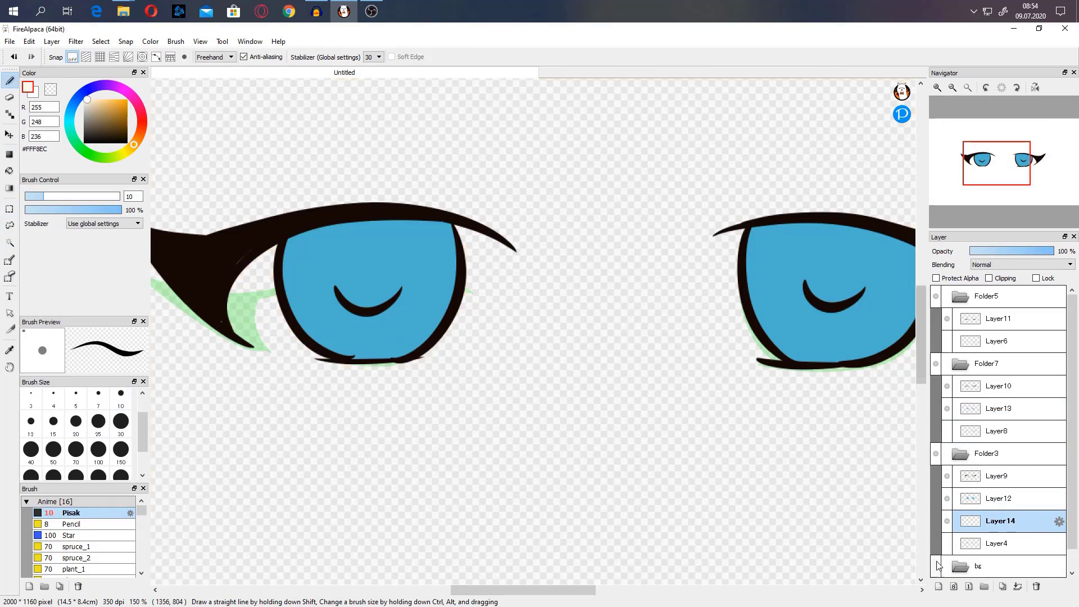
left_click(936, 566)
left_click_drag(429, 353, 479, 315)
left_click_drag(499, 245, 471, 321)
left_click_drag(721, 236, 767, 357)
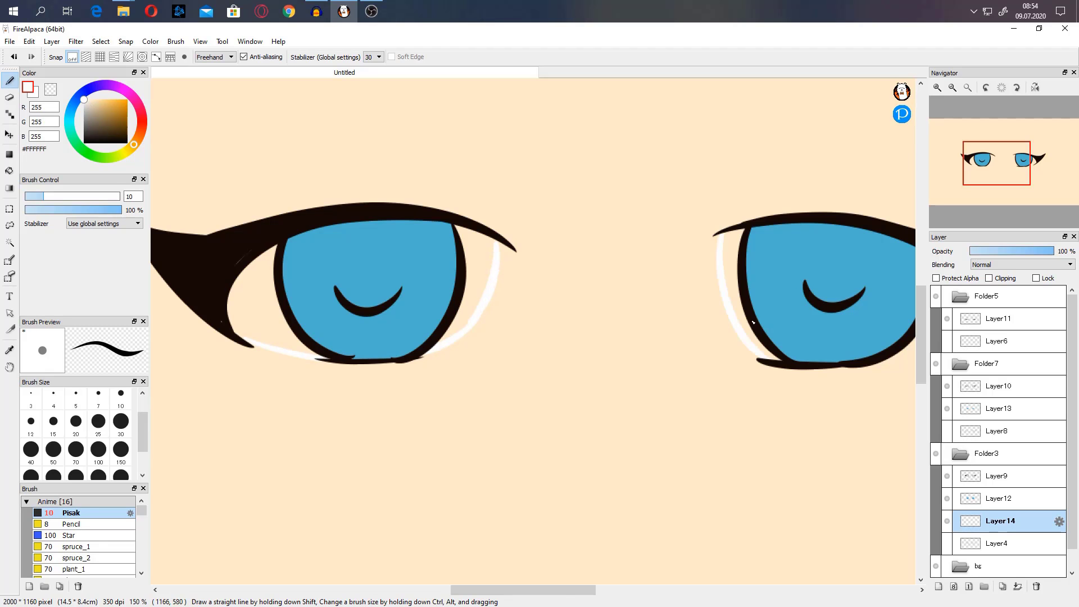
mouse_move(703, 315)
left_mouse_down()
mouse_move(425, 315)
mouse_move(611, 360)
left_mouse_up()
- Fill the whites on both sides of the right iris on Layer14 with the brush at size 30
left_click(120, 422)
left_click_drag(695, 326, 625, 352)
left_click_drag(619, 308, 669, 269)
left_click_drag(457, 237, 494, 354)
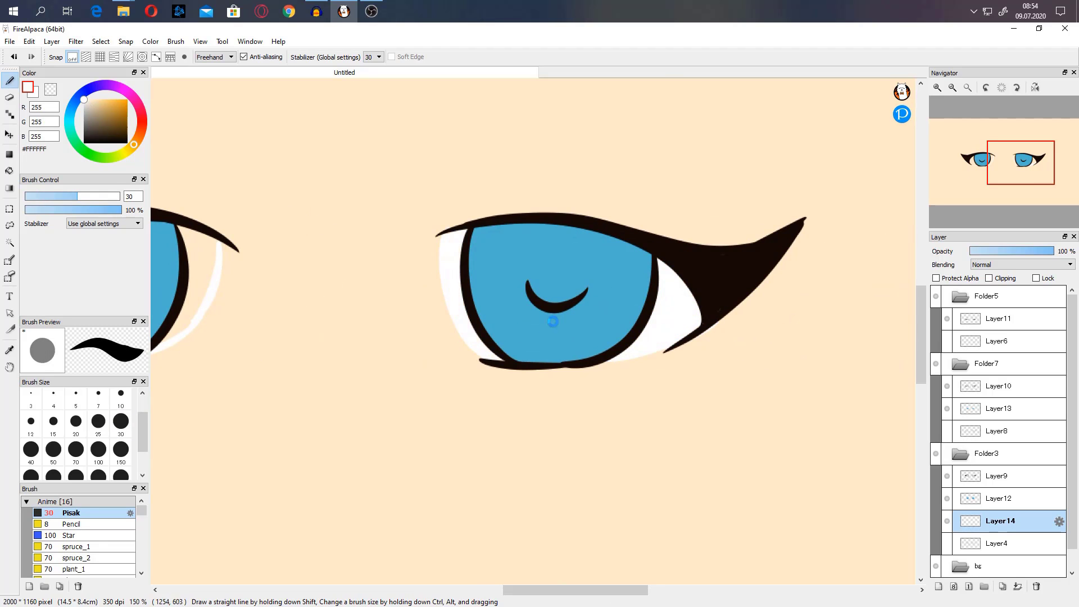
- Fill the whites on both sides of the left iris on Layer14 with white
left_click_drag(243, 260, 597, 298)
scroll(598, 298, "up", 2)
scroll(598, 299, "down", 1)
mouse_move(264, 293)
left_mouse_down()
mouse_move(279, 404)
mouse_move(285, 390)
left_mouse_up()
scroll(285, 388, "down", 2)
scroll(299, 349, "up", 2)
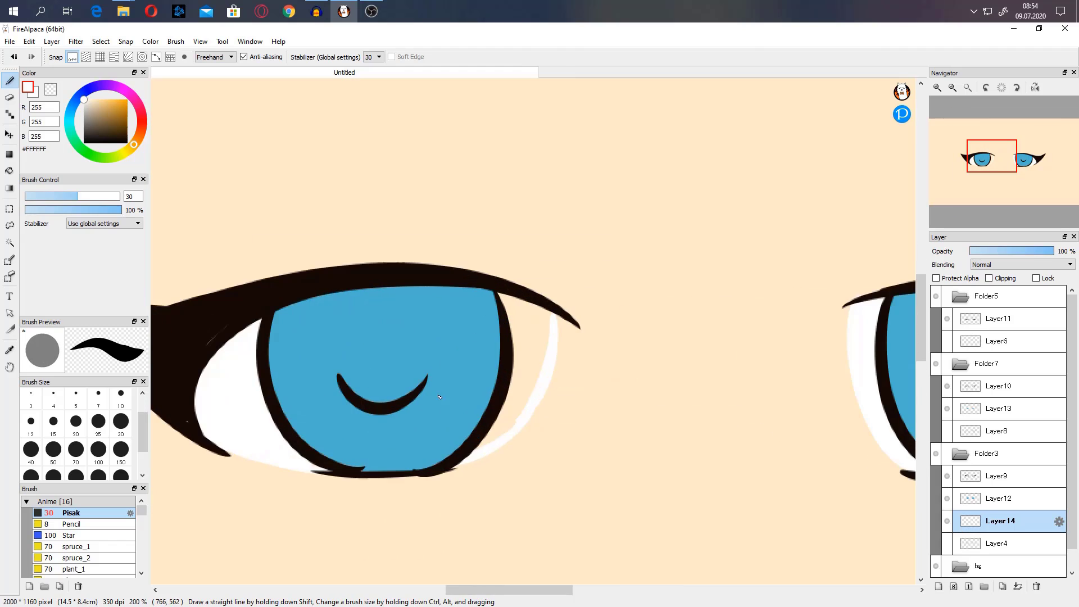
left_click_drag(496, 429, 532, 318)
scroll(532, 316, "down", 3)
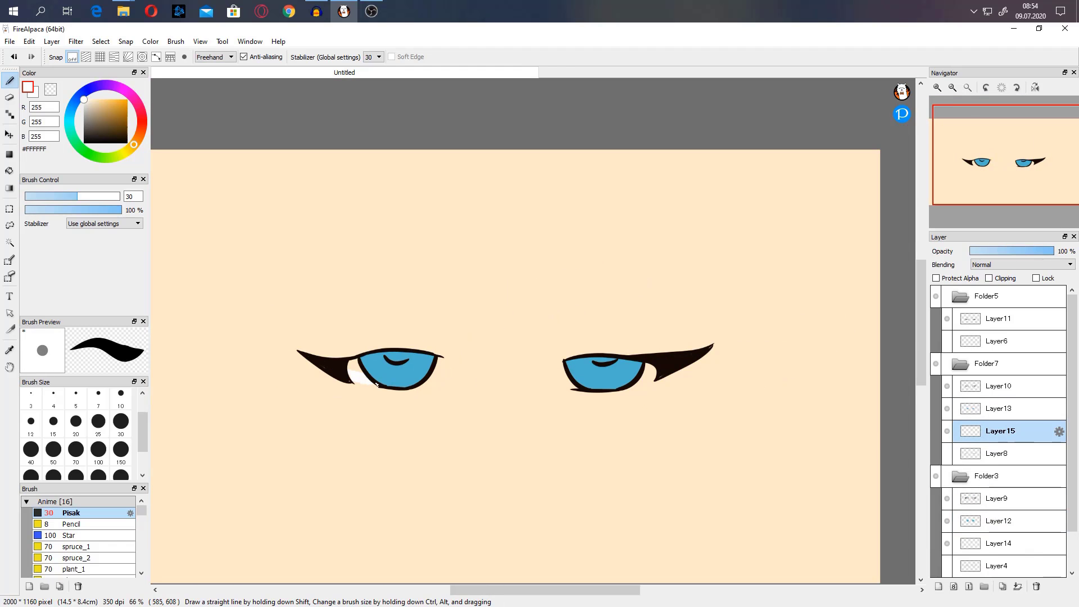
- Paint the whites beside the irises of both half-closed eyes on Layer15 in white
left_click_drag(651, 367, 642, 383)
scroll(632, 384, "down", 2)
scroll(622, 380, "up", 3)
left_click_drag(361, 365, 336, 393)
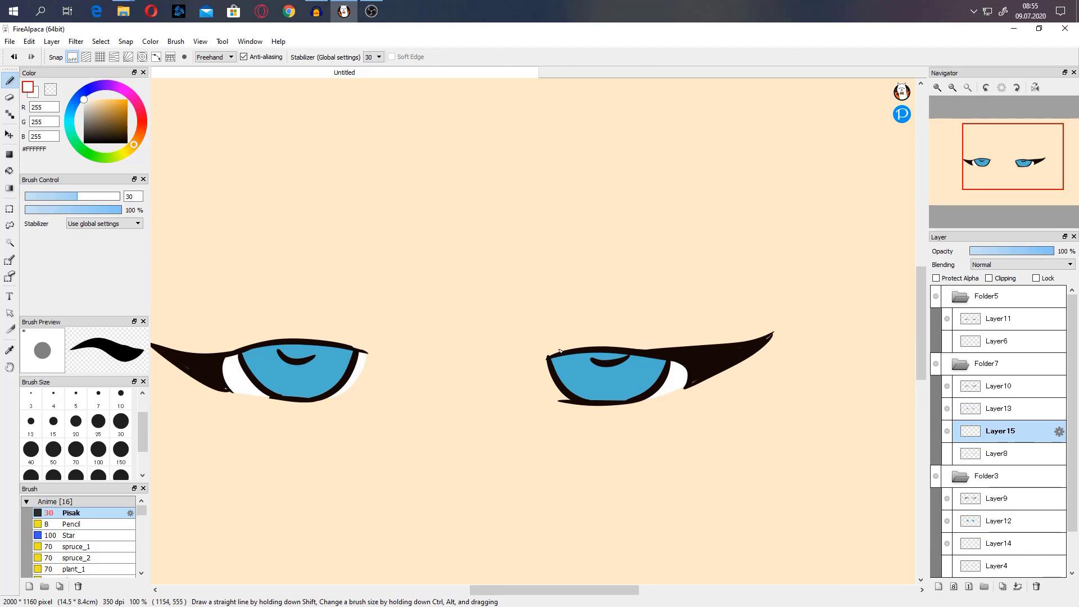
left_click_drag(550, 365, 564, 395)
scroll(601, 342, "down", 4)
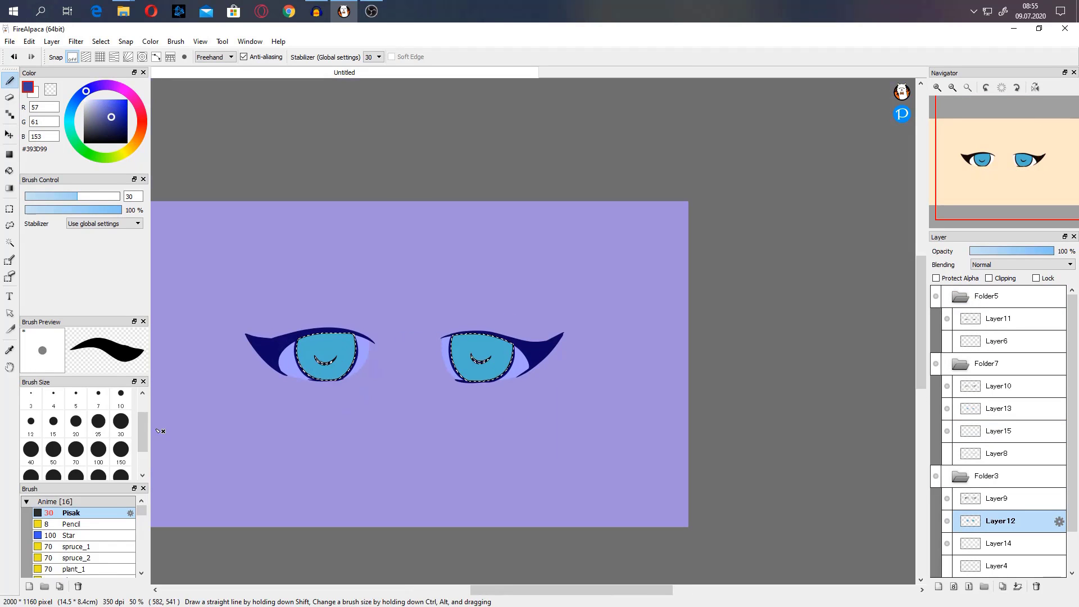
- Shade both selected irises on Layer12 with the Aerograf brush at size 277 in dark blue #393D99
scroll(140, 518, "down", 5)
left_click_drag(141, 515, 142, 520)
left_click(67, 530)
key("bracketleft")
key("bracketleft")
key("bracketleft")
mouse_move(298, 337)
left_mouse_down()
mouse_move(371, 366)
mouse_move(362, 335)
left_mouse_up()
key("ctrl+z")
key("bracketright")
key("bracketright")
key("bracketright")
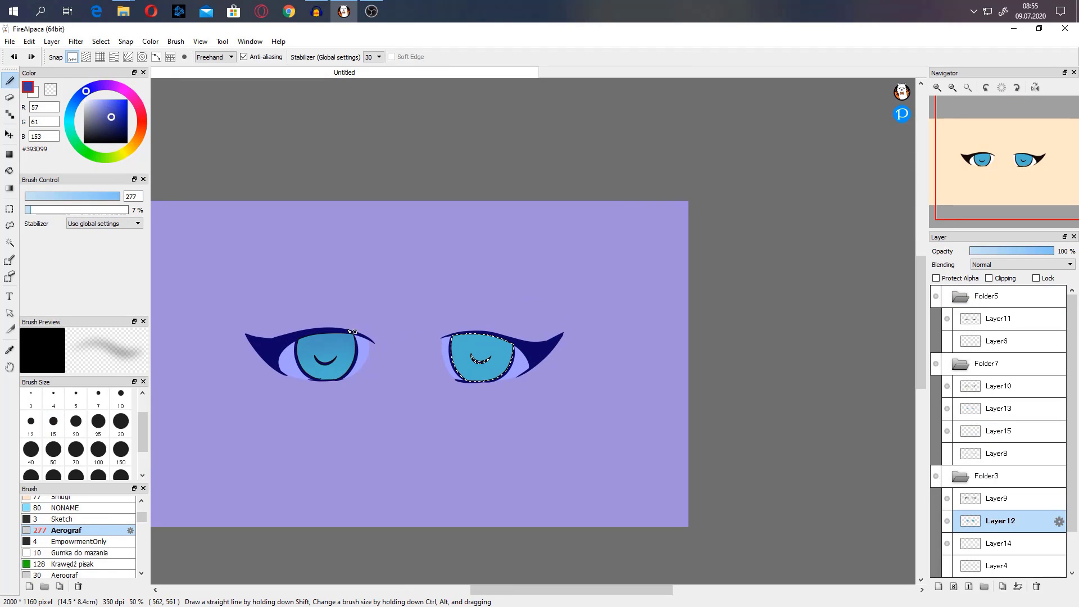
left_click_drag(443, 365, 528, 360)
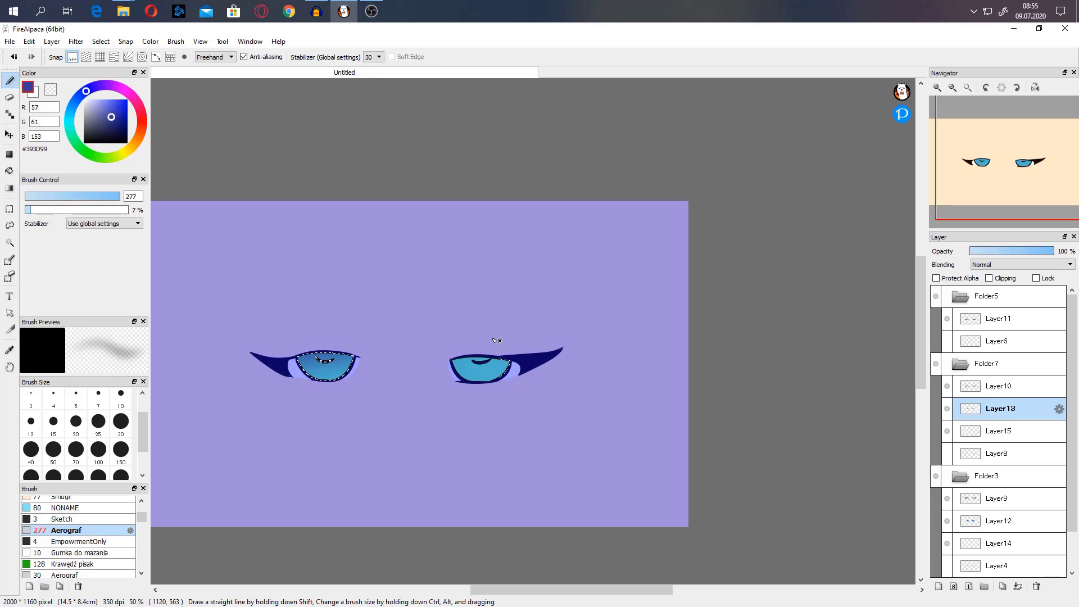
- Paint white highlights on both irises of the open eyes on Layer16 with the Pisak brush at size 30
left_click(10, 208)
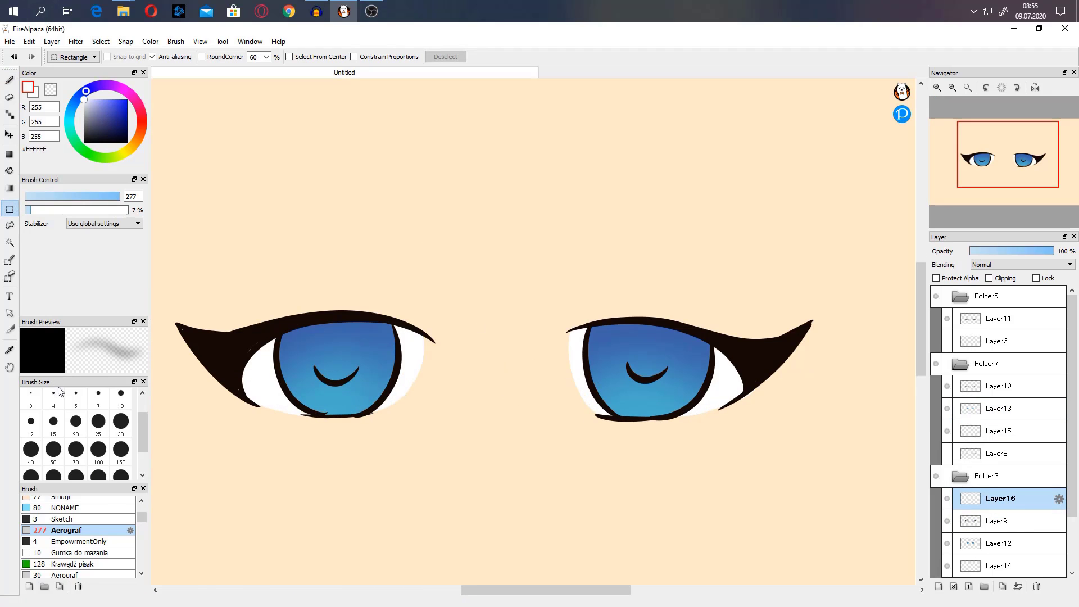
scroll(79, 520, "up", 5)
left_click(78, 513)
left_click(387, 352)
left_click(694, 360)
left_click(287, 388)
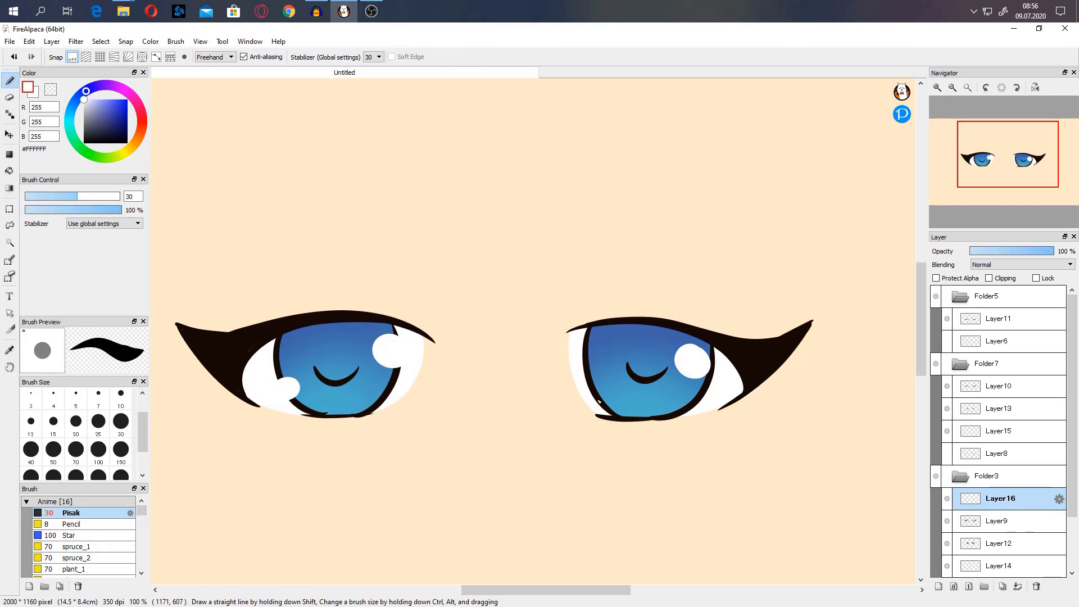
left_click(600, 395)
key("ctrl+minus")
key("ctrl+plus")
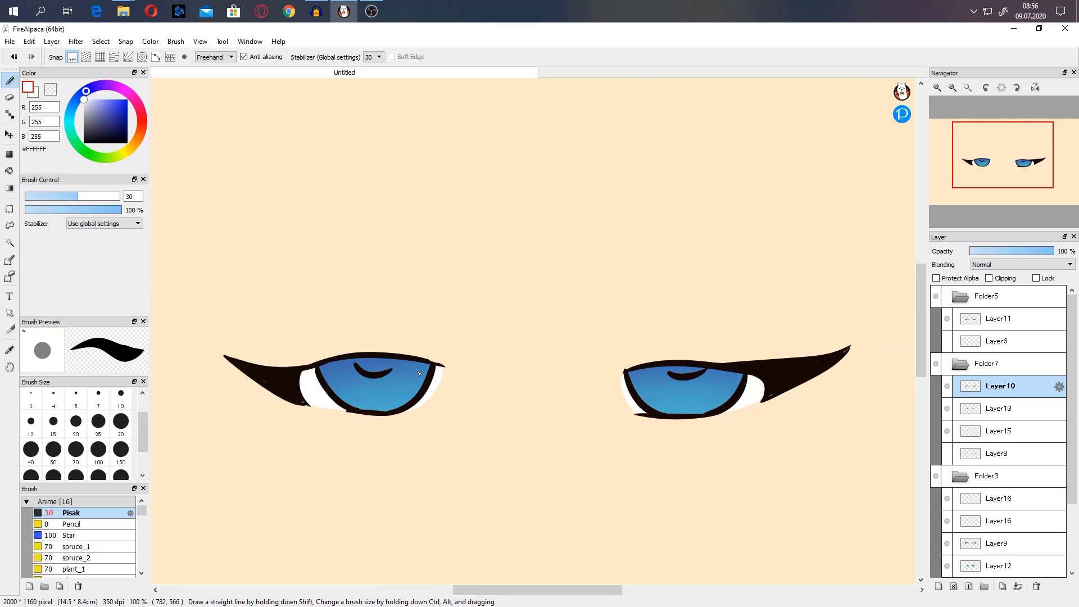
- Add a new layer above Layer10 and paint two white highlights on each half-closed iris
key("ctrl+z")
key("ctrl+z")
left_click(939, 587)
left_click_drag(416, 375, 432, 379)
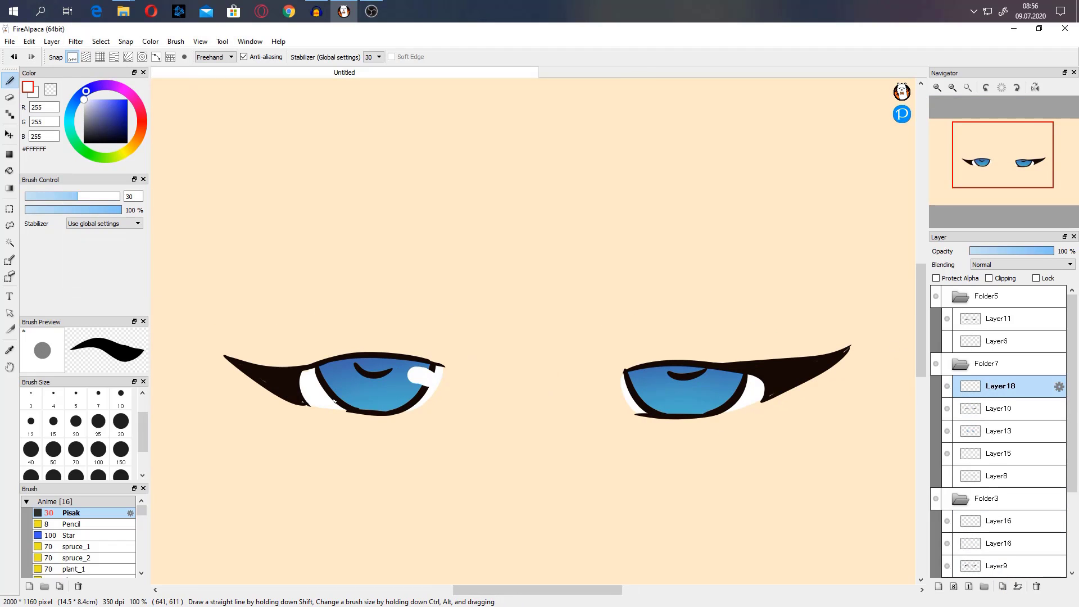
left_click_drag(337, 399, 331, 403)
left_click_drag(726, 384, 739, 387)
left_click(649, 403)
- Duplicate the half-closed eyes' highlight layer and apply a Gaussian Blur of 3.94 to the copy
left_click(1003, 586)
left_click(76, 41)
left_click(97, 177)
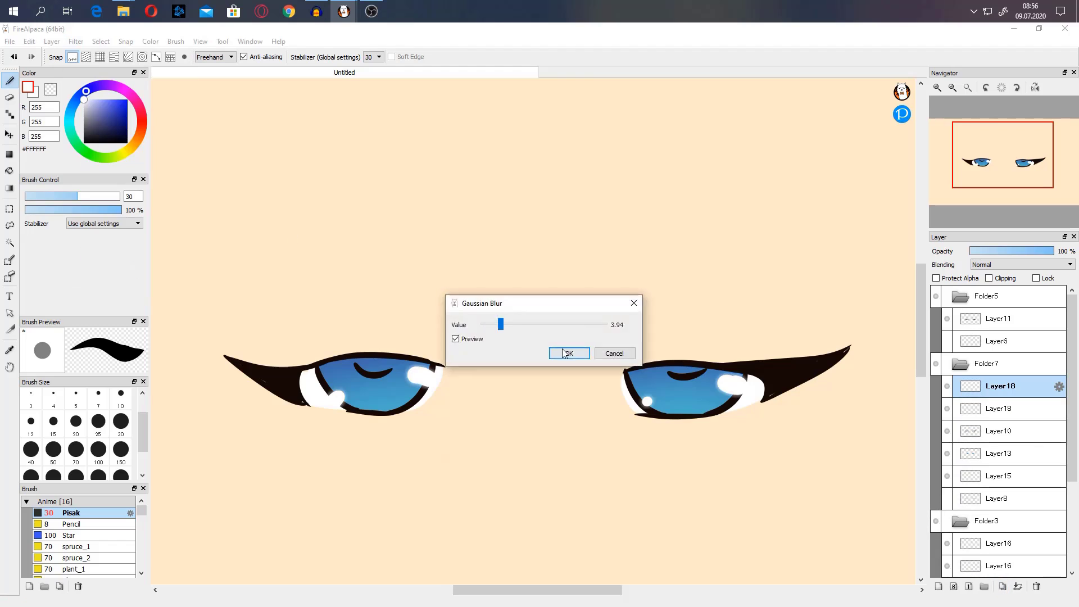
left_click(568, 355)
- Compare the closed-eyes frame in Folder5 with the half-closed frame in Folder7
key("ctrl+minus")
key("ctrl+minus")
key("ctrl+minus")
left_click(1003, 317)
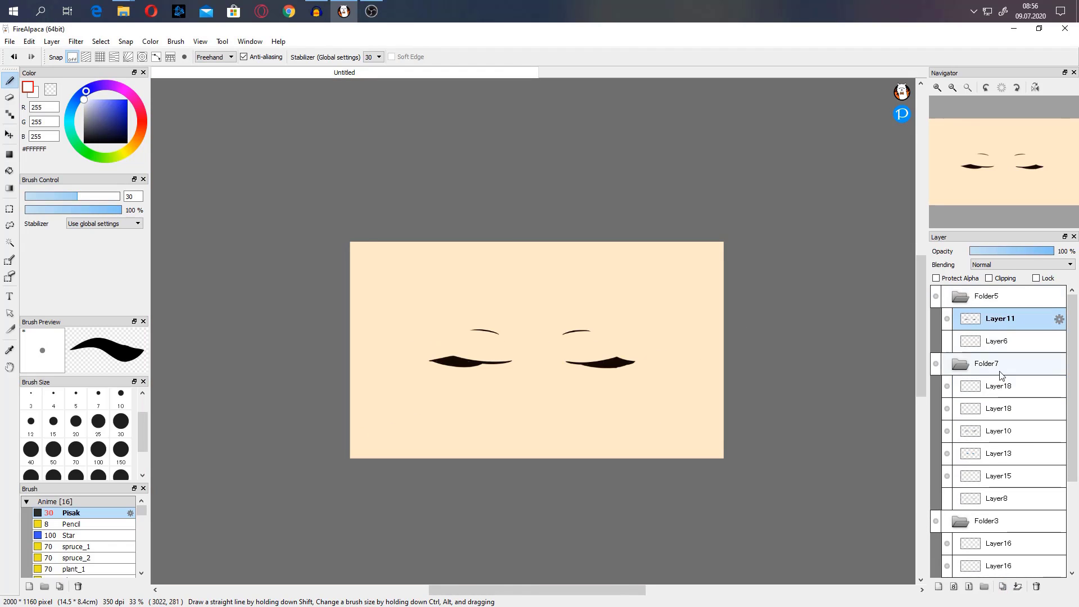
left_click(1010, 392)
left_click(964, 414)
key("ctrl+plus")
key("ctrl+plus")
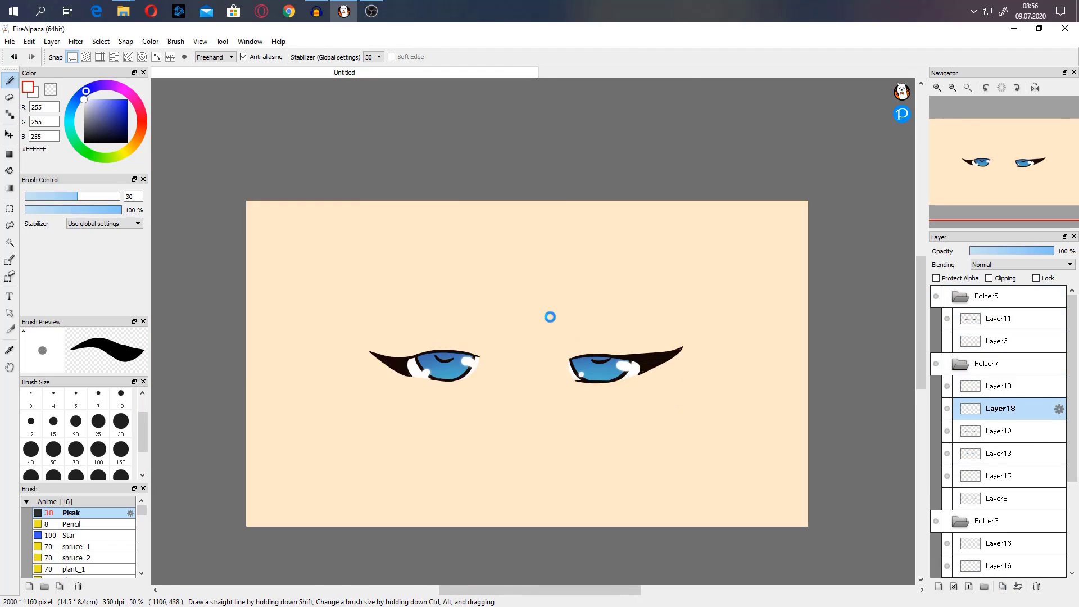
- Preview the blinking animation with AutoPlay at 8 fps and close the preview
left_click(197, 43)
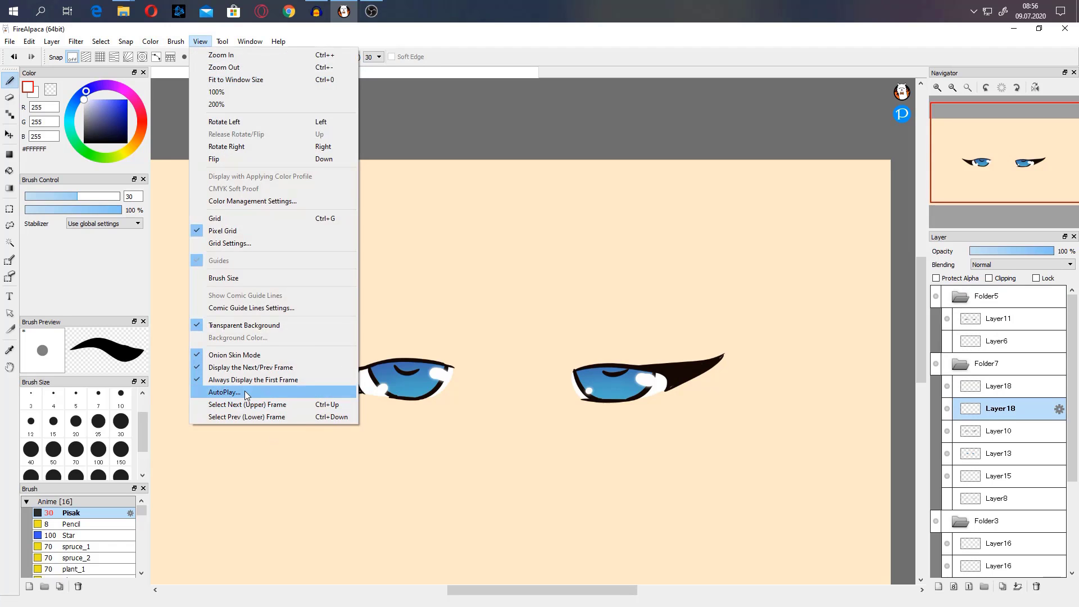
left_click(273, 404)
left_click(636, 216)
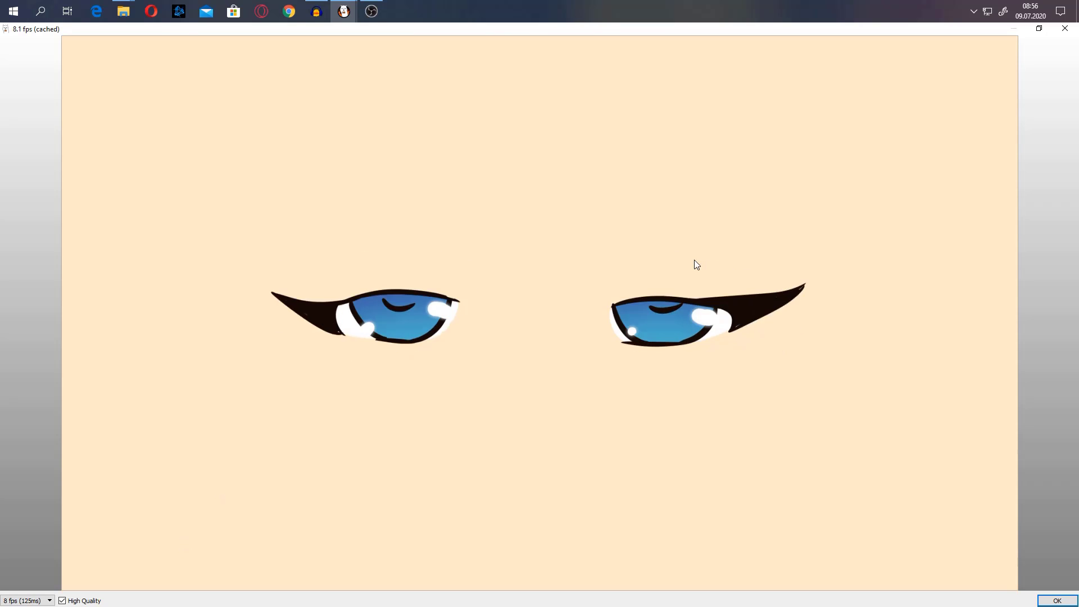
left_click(1065, 31)
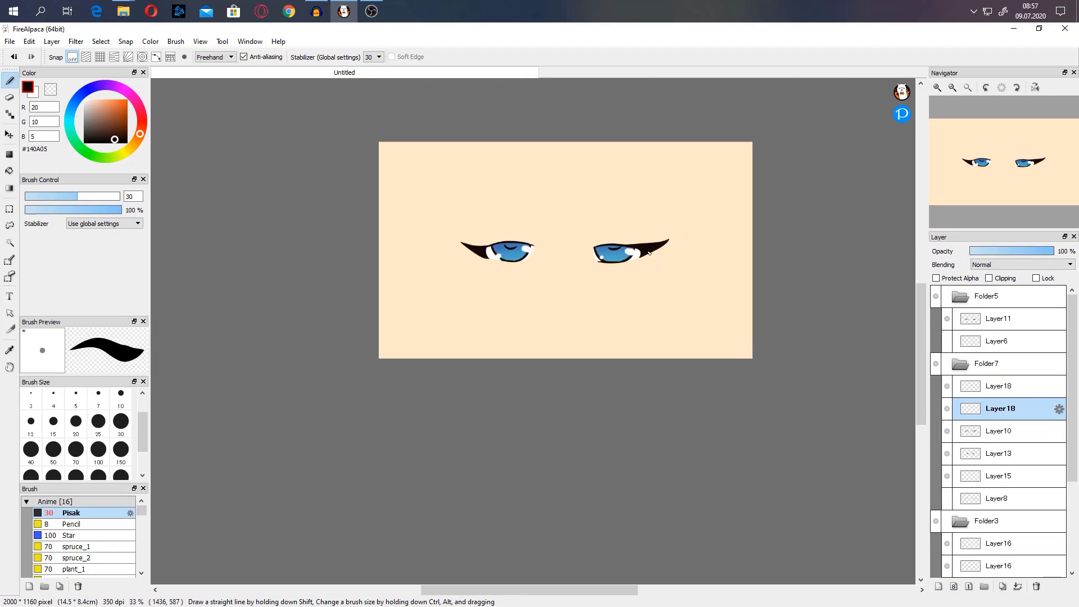
scroll(540, 185, "down", 5)
scroll(521, 256, "up", 6)
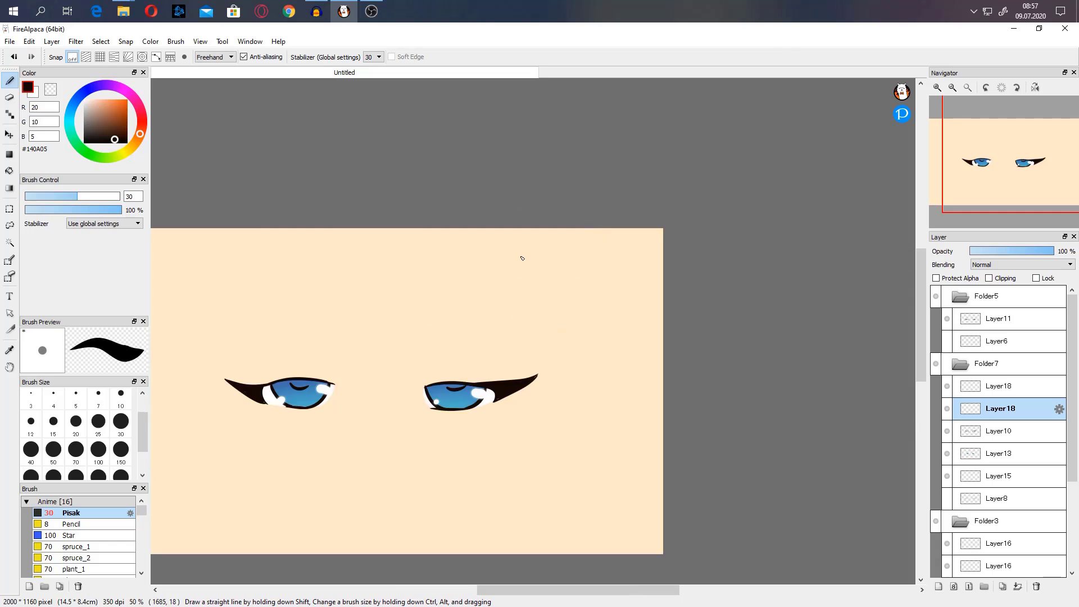
scroll(298, 373, "down", 5)
scroll(304, 368, "up", 6)
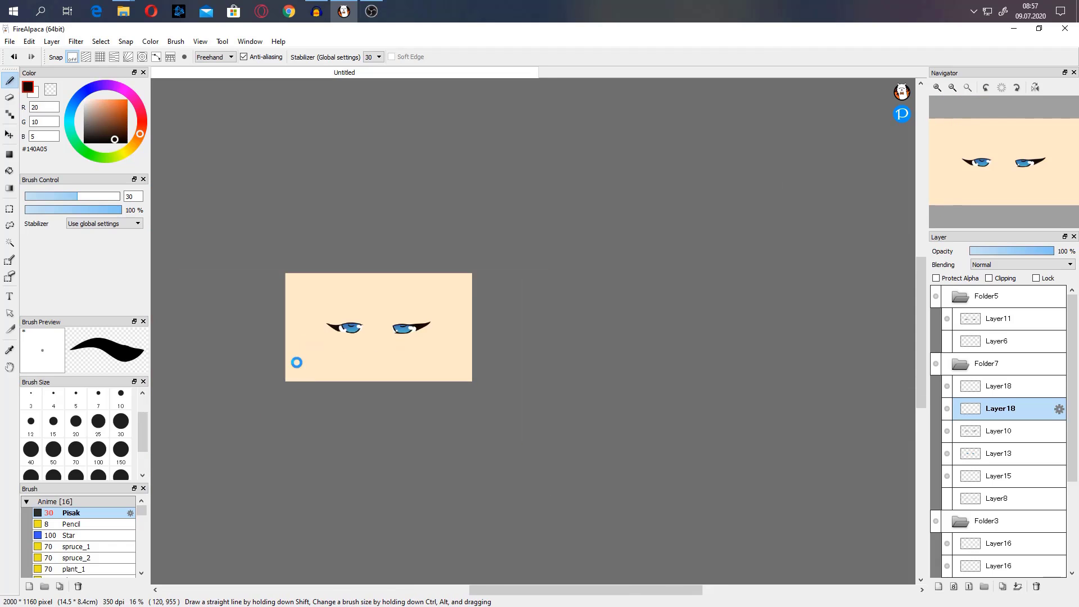
- Hide the bg folder so the eye frames have a transparent background
scroll(1009, 499, "down", 3)
scroll(1010, 498, "down", 2)
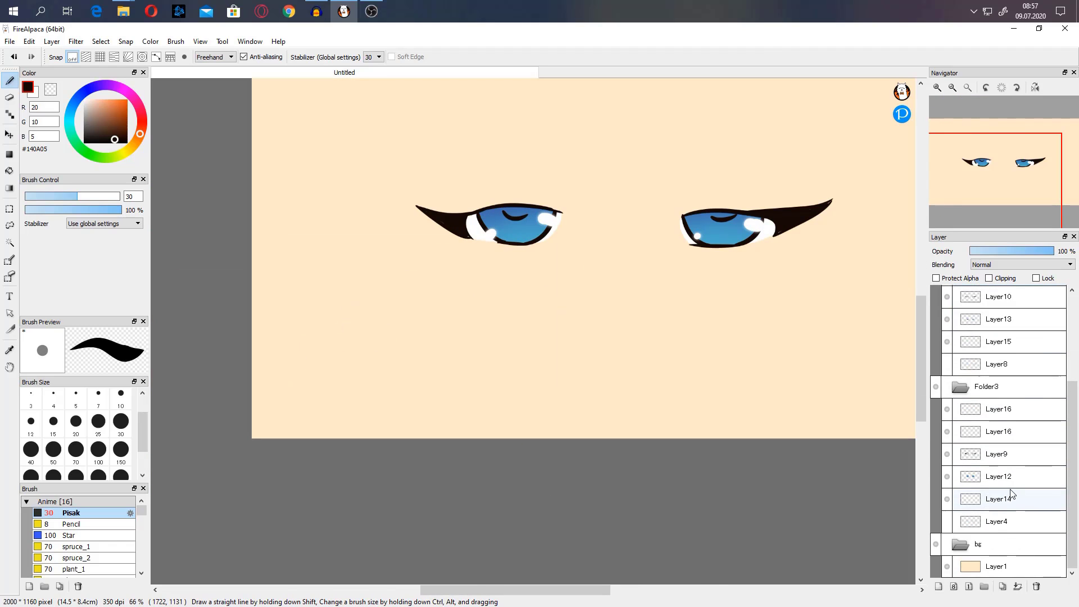
left_click(936, 544)
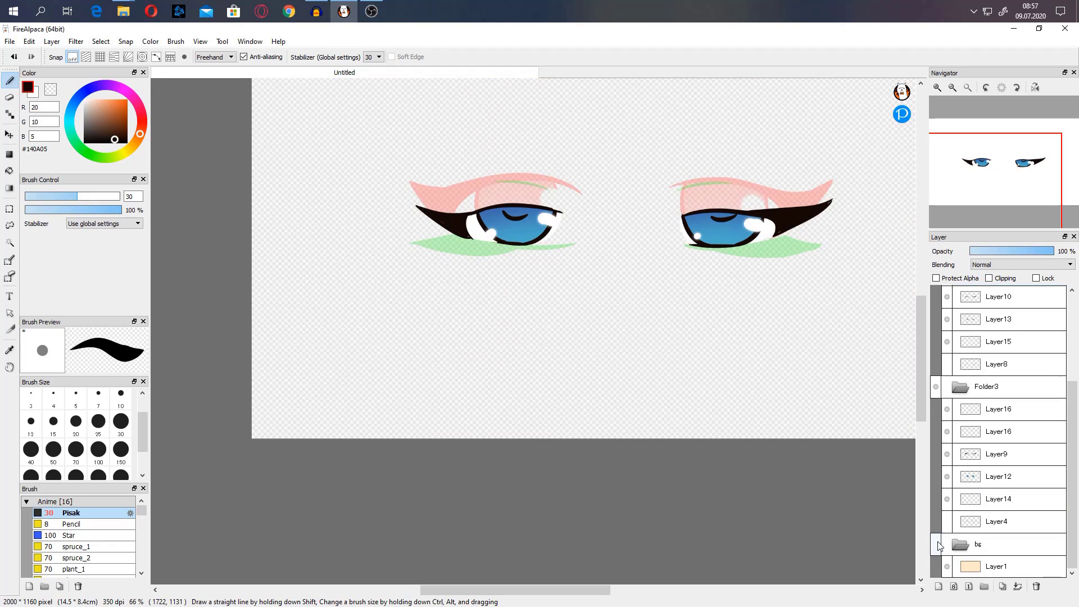
scroll(617, 276, "down", 3)
scroll(617, 276, "up", 3)
scroll(617, 276, "down", 3)
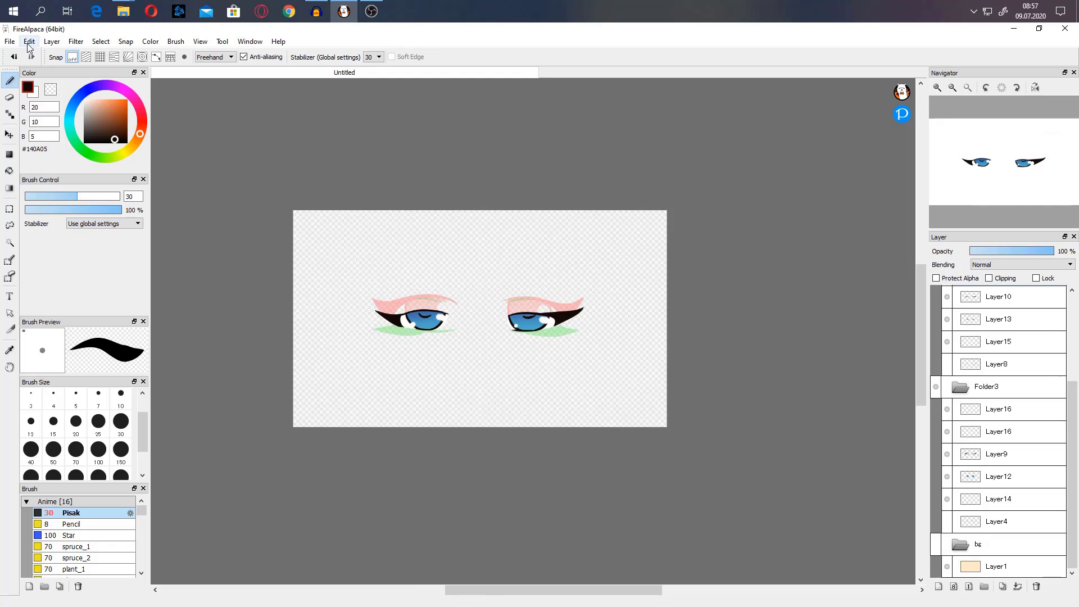
left_click(11, 41)
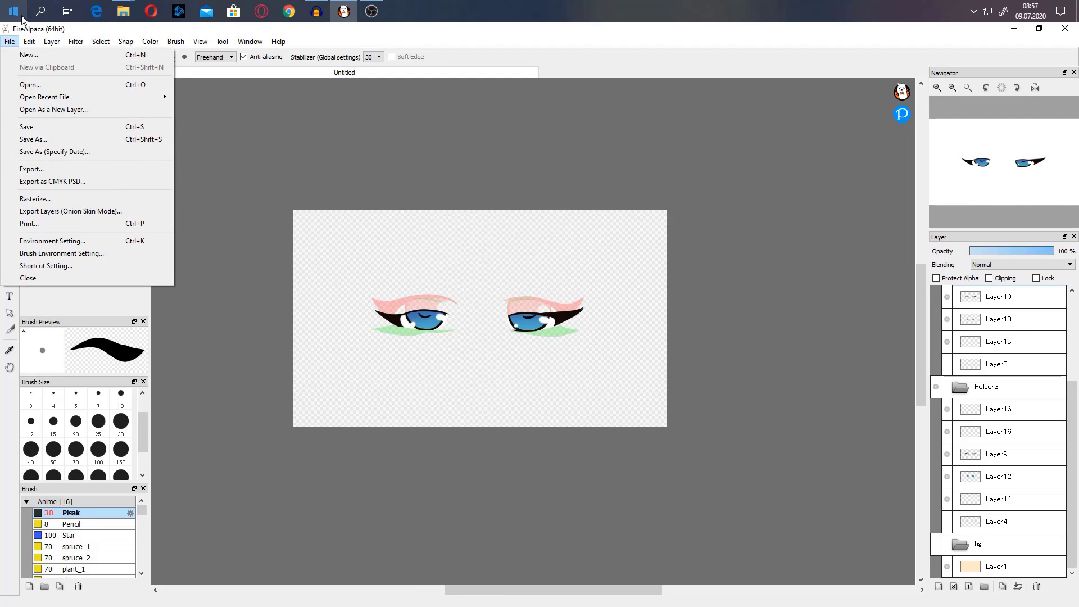
left_click(34, 171)
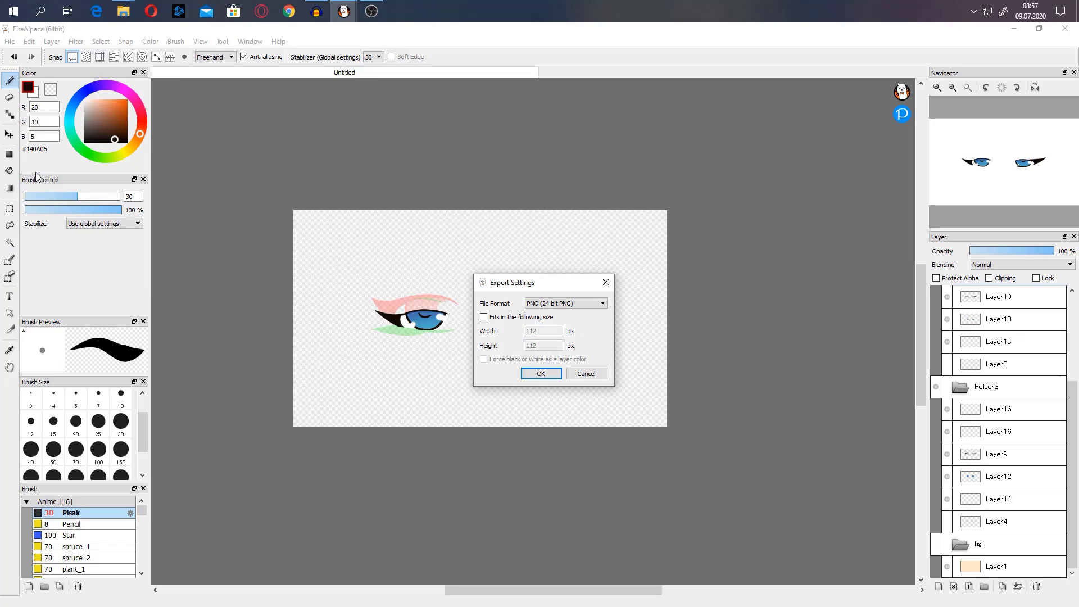
left_click(587, 375)
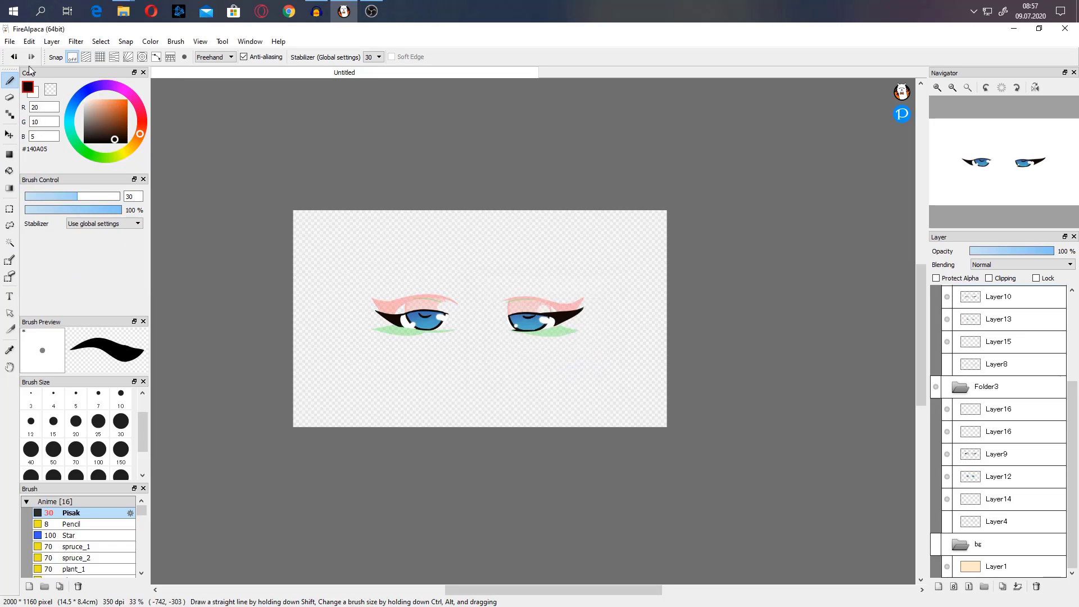
- Start exporting the layers in Onion Skin Mode and create a folder named Animation on the desktop (Pulpit)
left_click(9, 41)
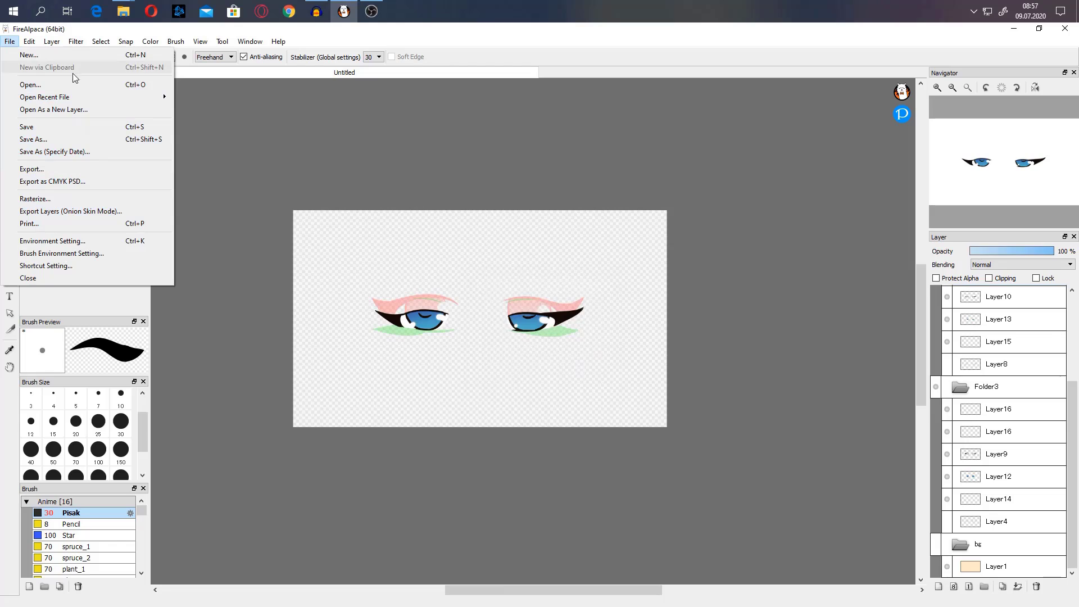
left_click(100, 212)
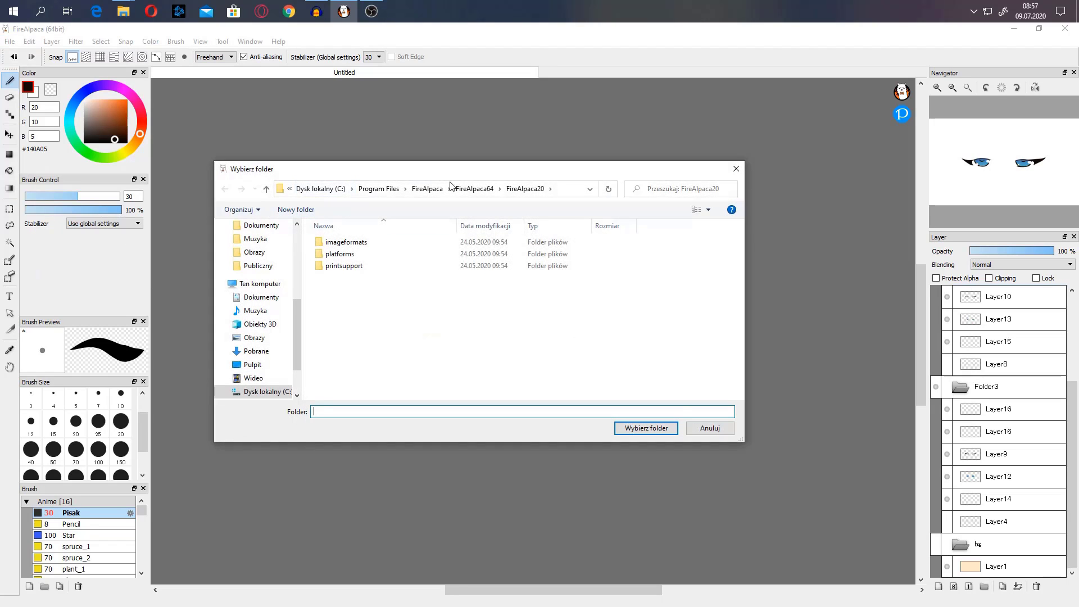
left_click(253, 364)
right_click(472, 336)
mouse_move(419, 459)
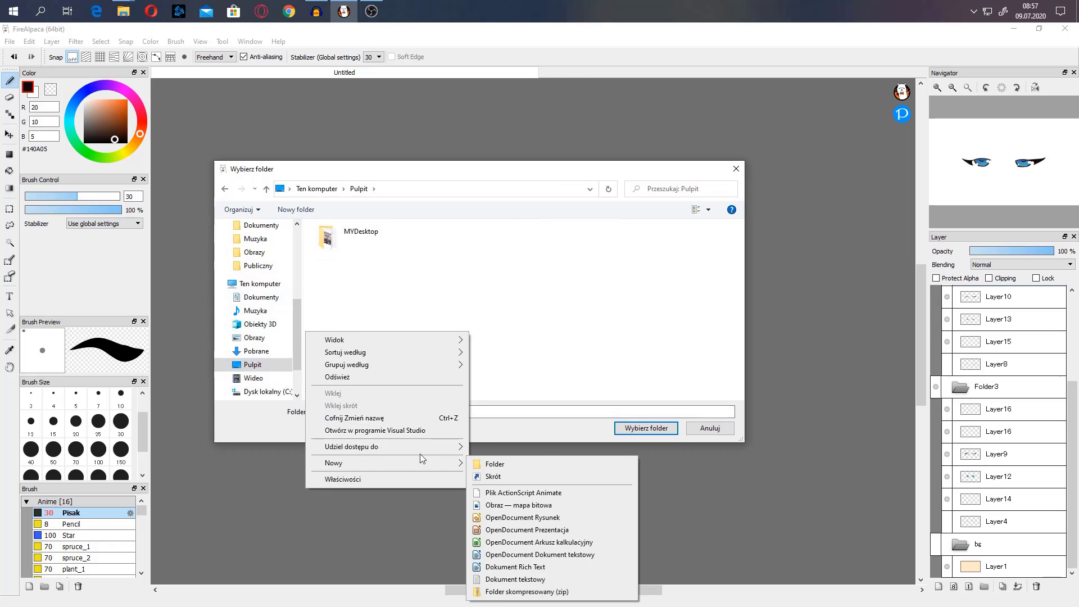
left_click(506, 462)
type("Anima")
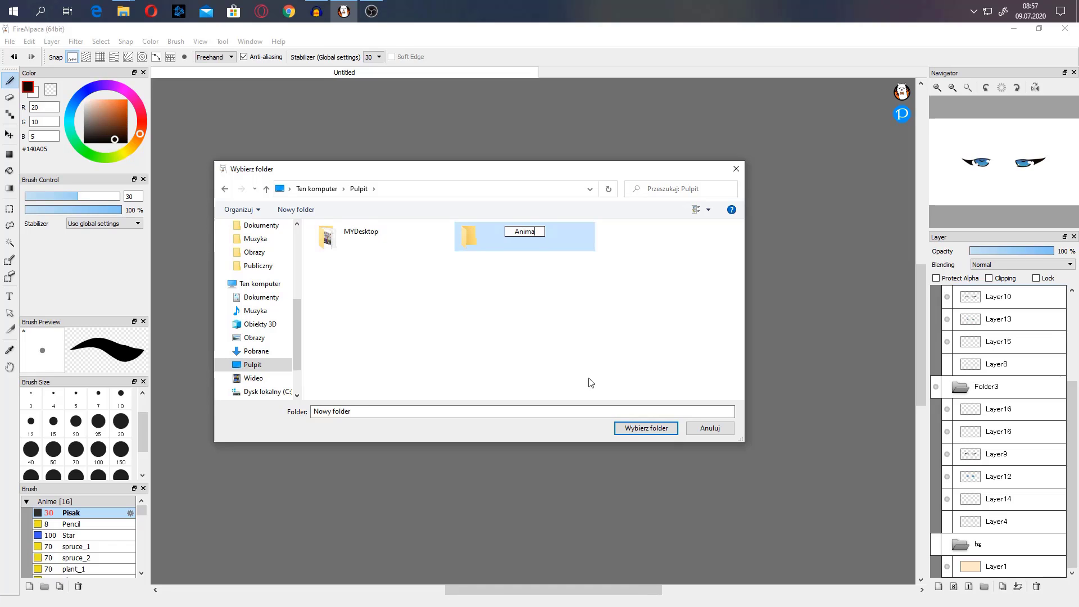
type("tion")
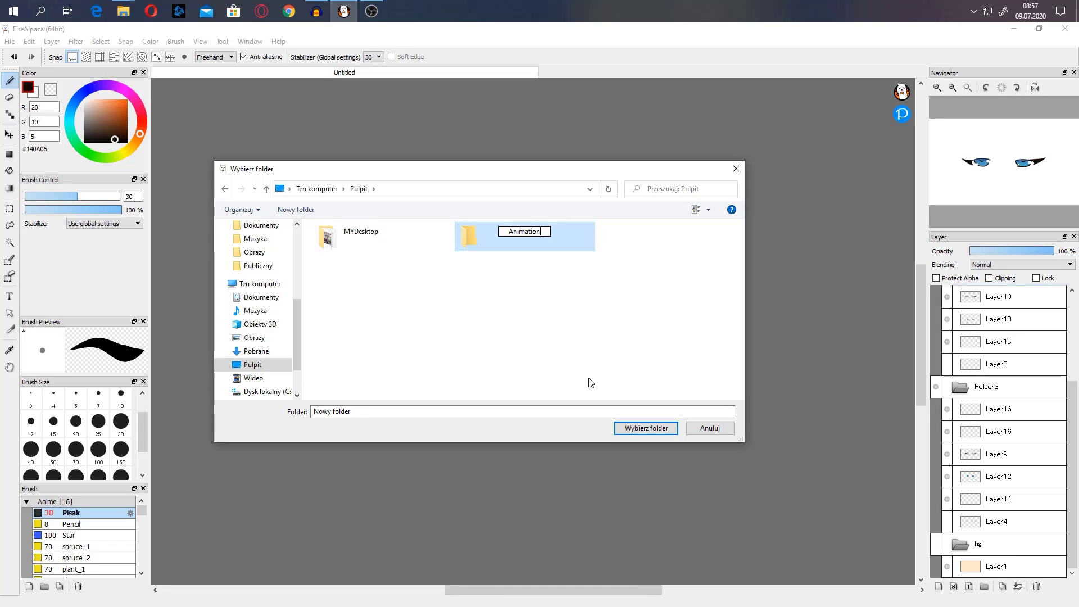
key("Return")
- Create a subfolder named FbF inside the Animation folder
double_click(510, 243)
right_click(443, 303)
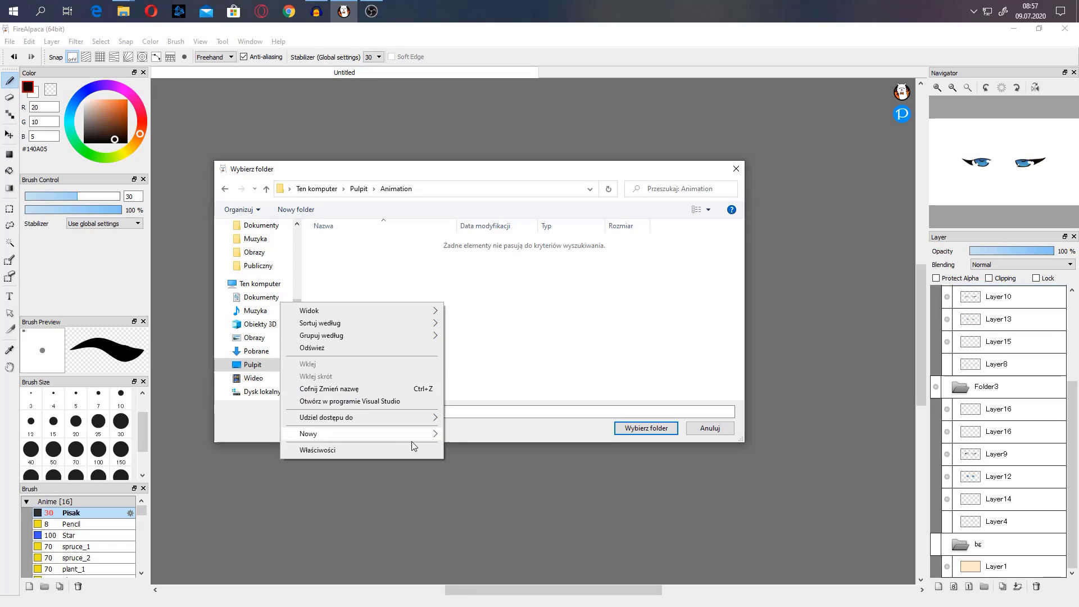
mouse_move(414, 434)
left_click(469, 434)
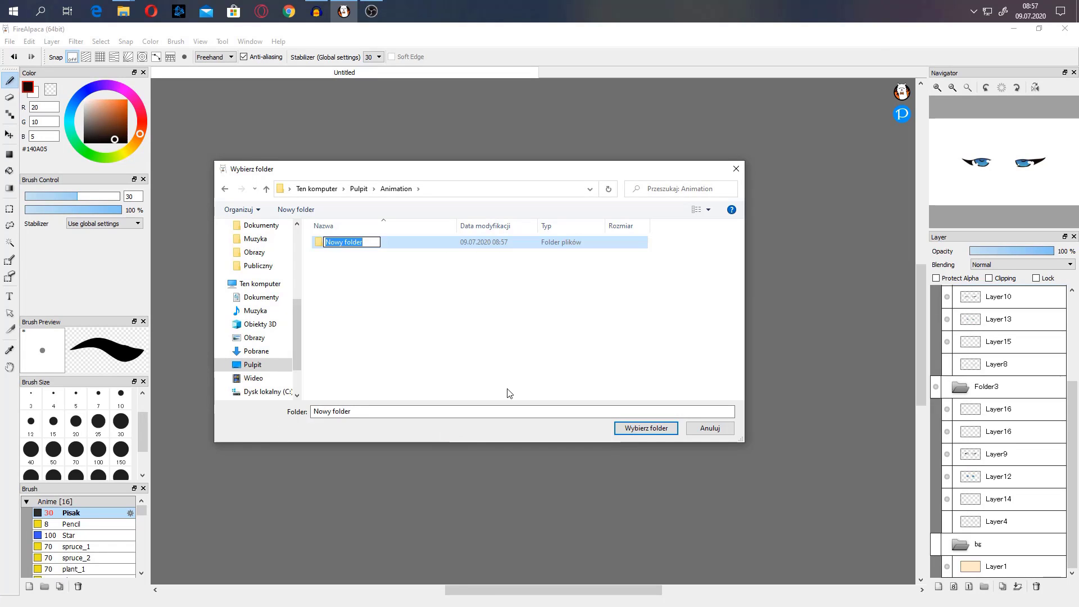
type("FbF")
key("Return")
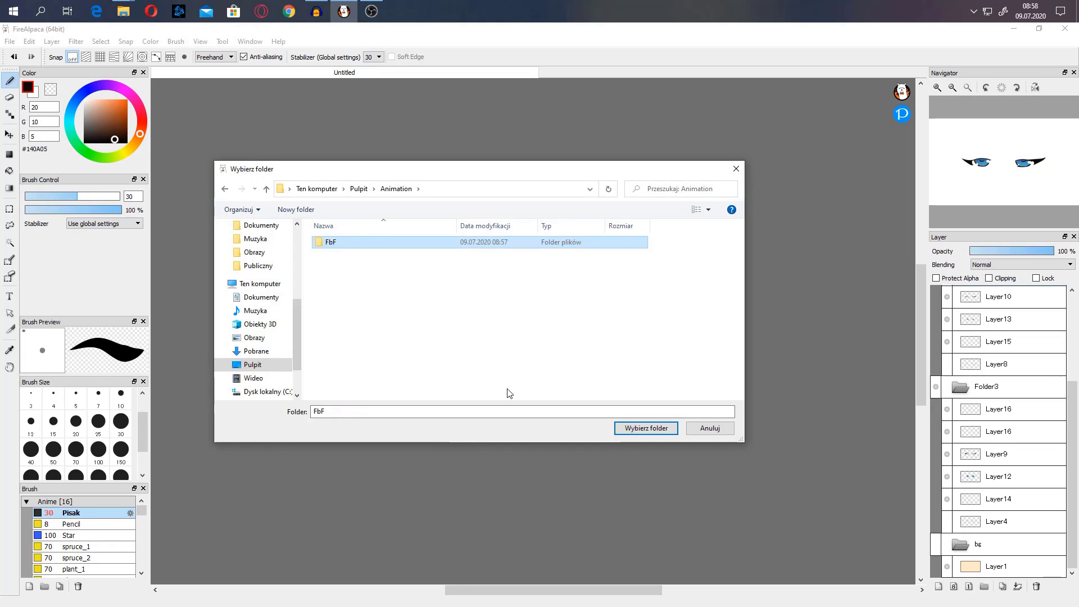
- Export the frames to the FbF folder with a transparent background and decline opening AlpacaDouga
double_click(355, 249)
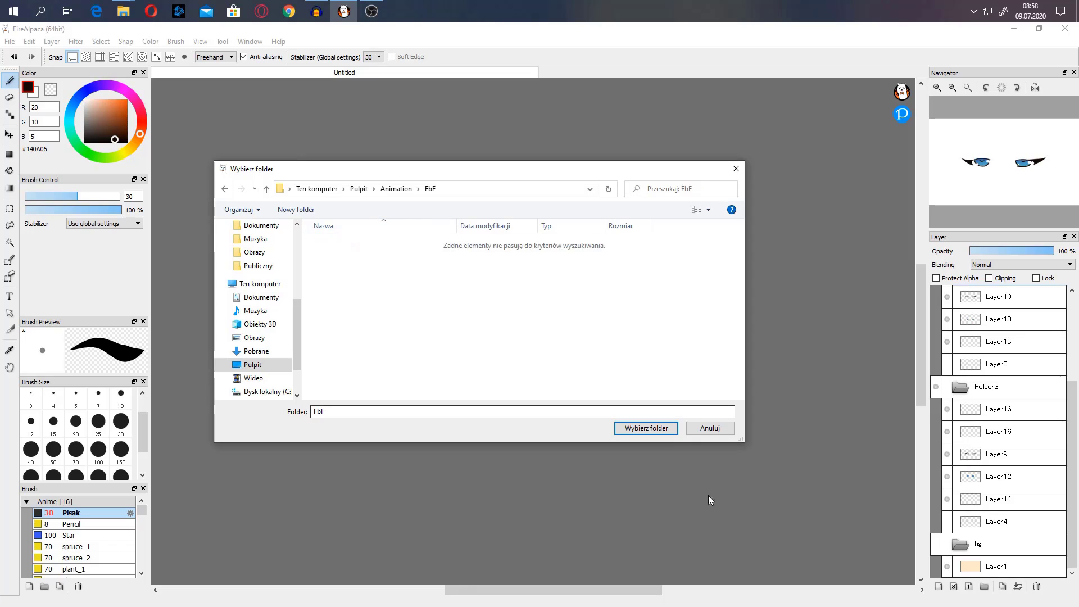
left_click(666, 428)
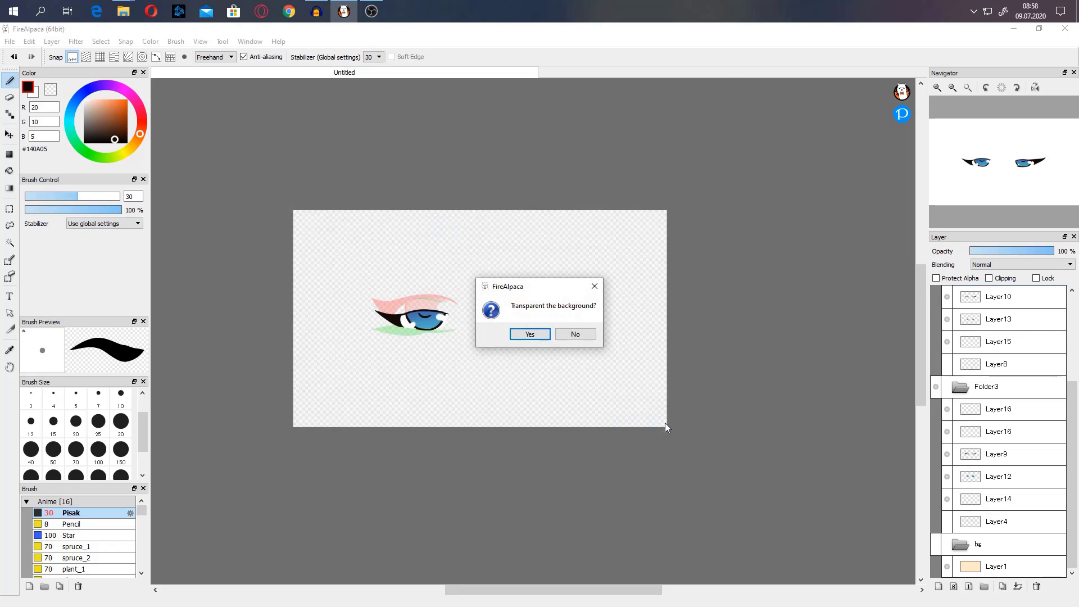
left_click(526, 335)
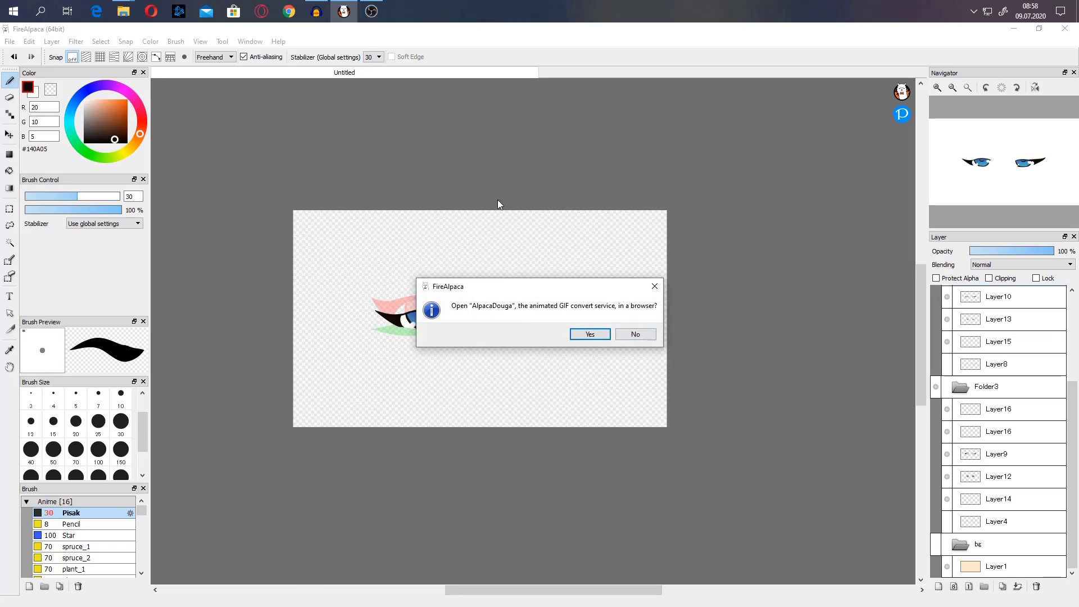
left_click(636, 335)
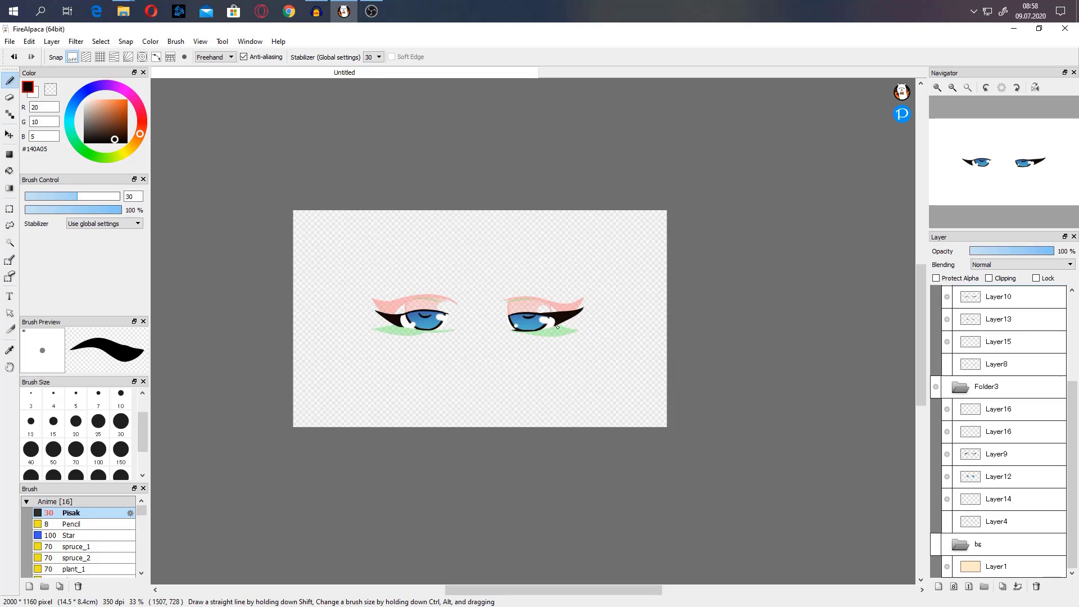
- Examine the character's separate body parts and their layer folders in RPG.mdp, collapsing Folder36
scroll(557, 326, "up", 1)
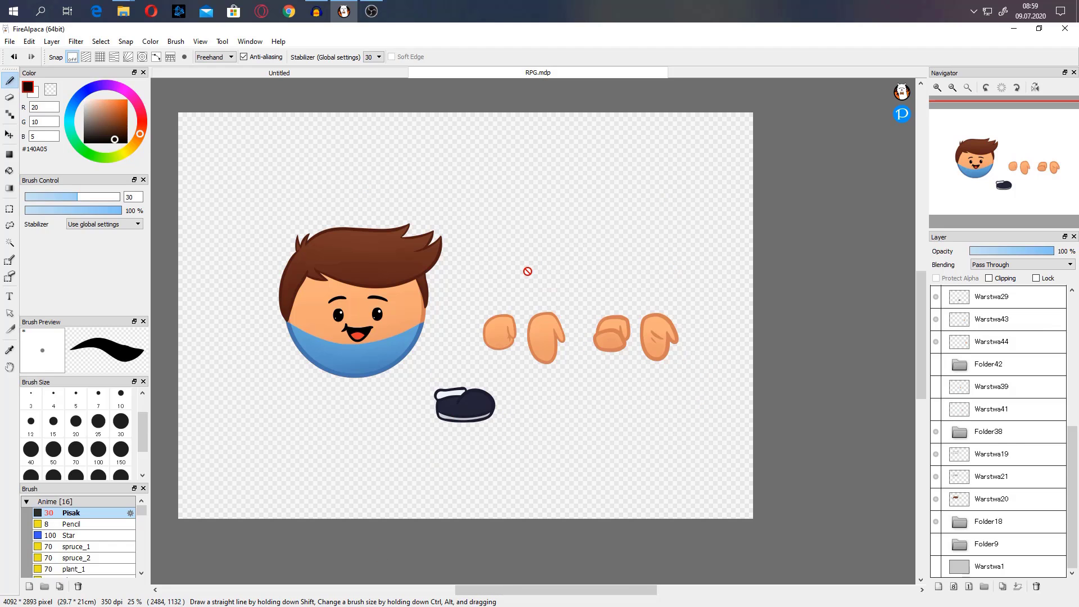
scroll(496, 269, "up", 1)
scroll(467, 280, "down", 5)
scroll(455, 283, "up", 5)
key("m")
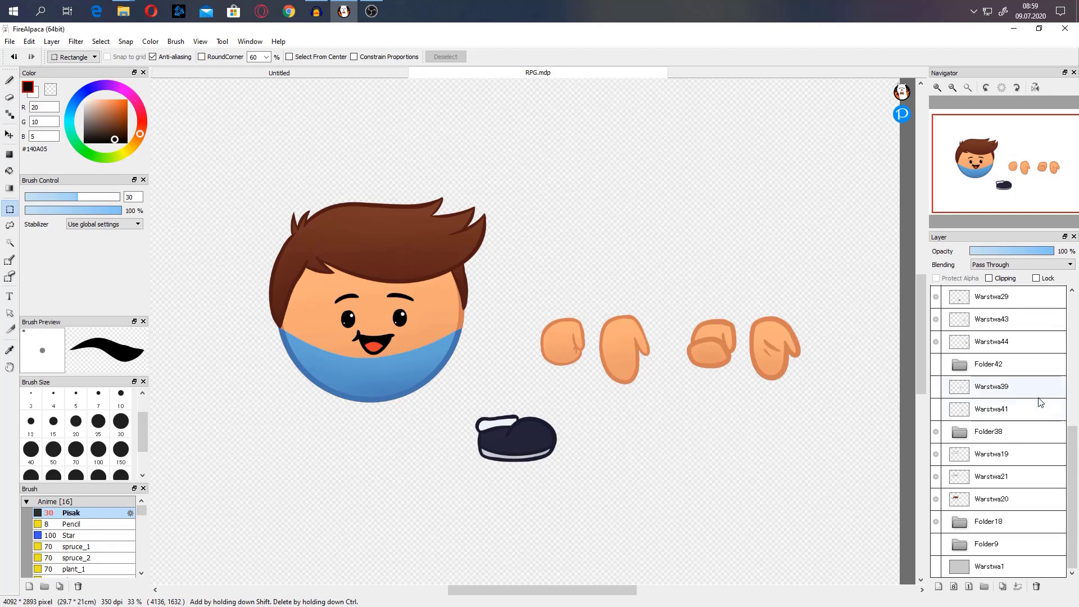
scroll(1034, 397, "up", 3)
scroll(1034, 397, "up", 2)
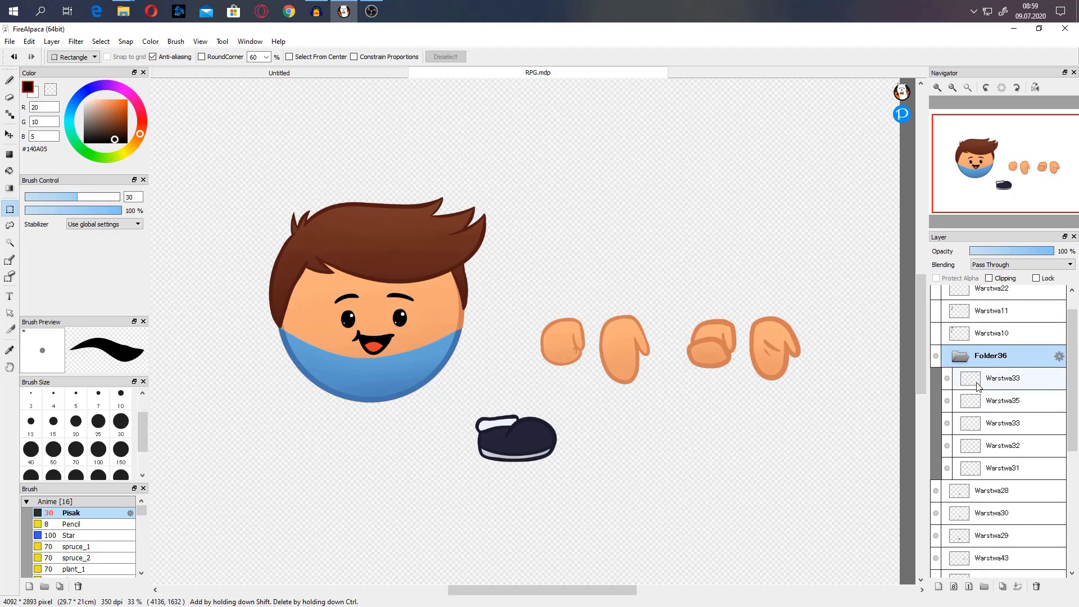
left_click(959, 356)
scroll(583, 334, "down", 2)
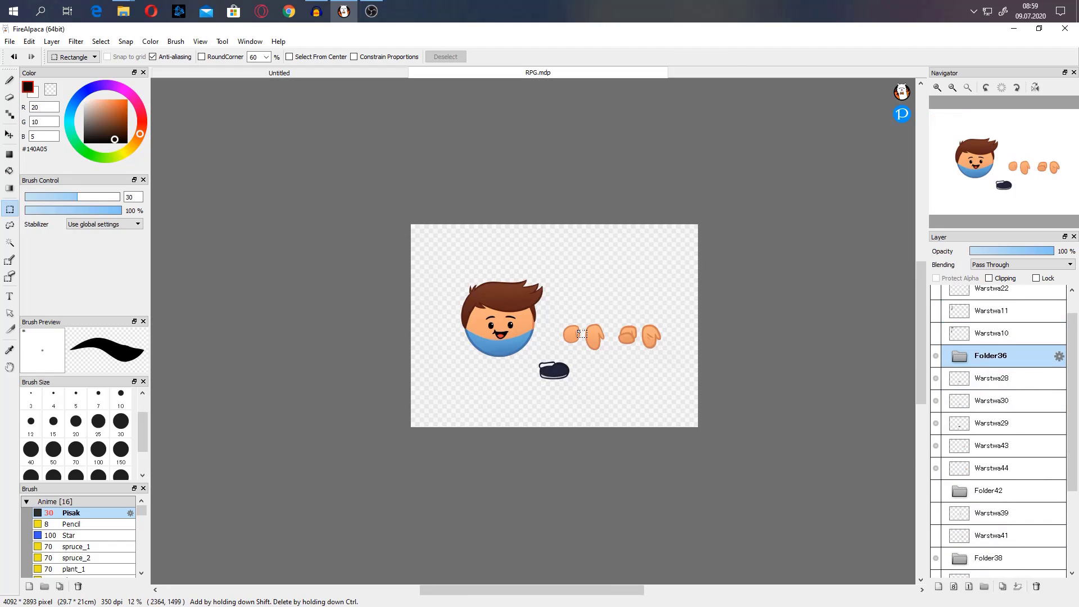
scroll(583, 334, "up", 3)
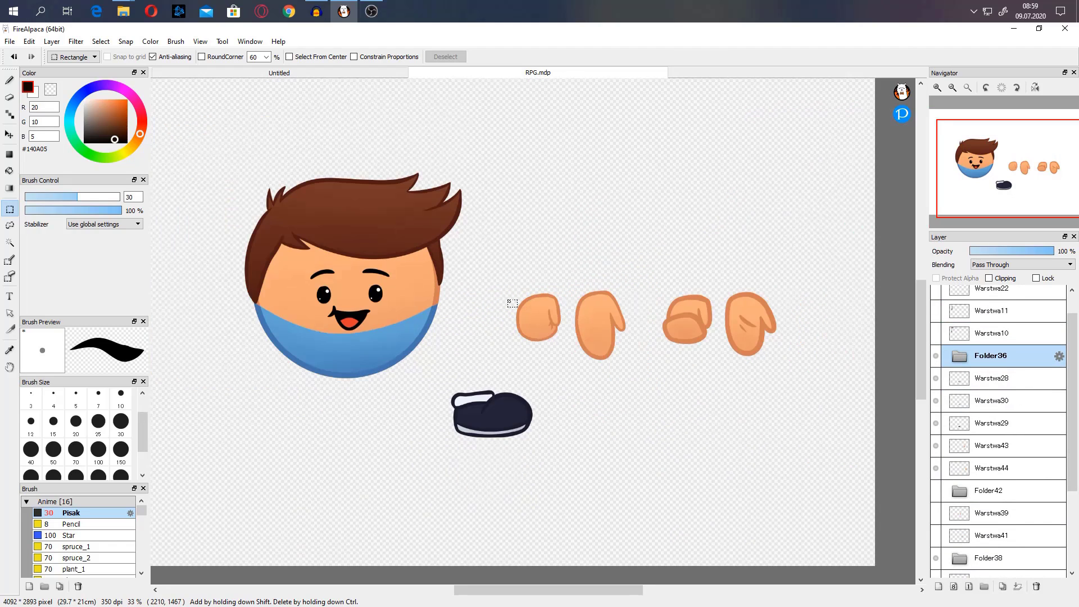
- Try moving the face features in Folder36 on the canvas and undo the move
scroll(512, 303, "down", 1)
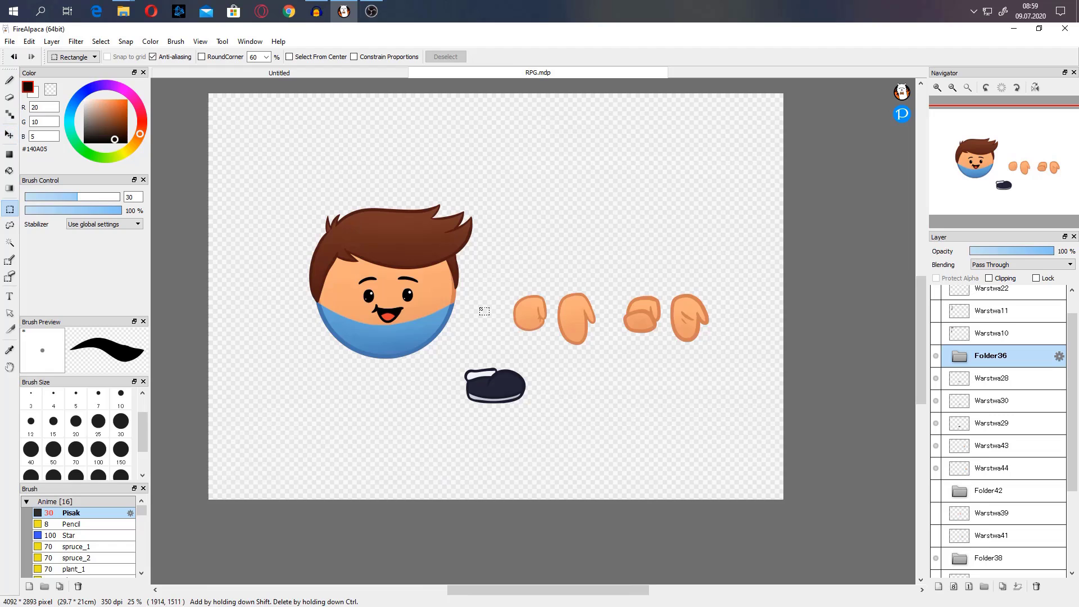
left_click(9, 135)
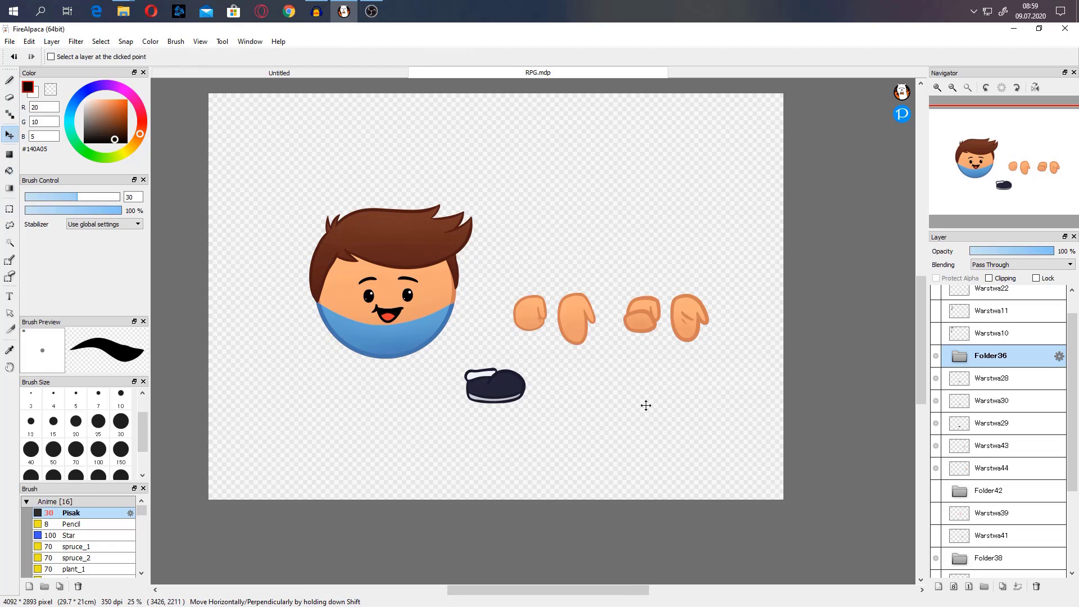
left_click_drag(531, 317, 540, 349)
key("ctrl+z")
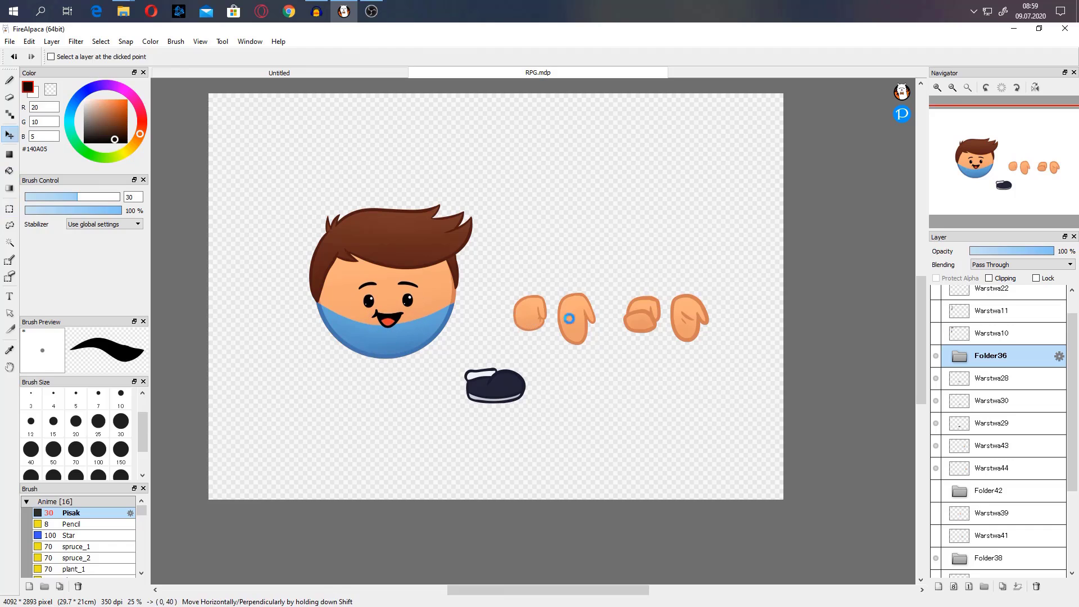
- Inspect the layers inside Folder36, hide that folder's face features, and check the shoe outline by toggling the visibility of Warstwa28
left_click(959, 355)
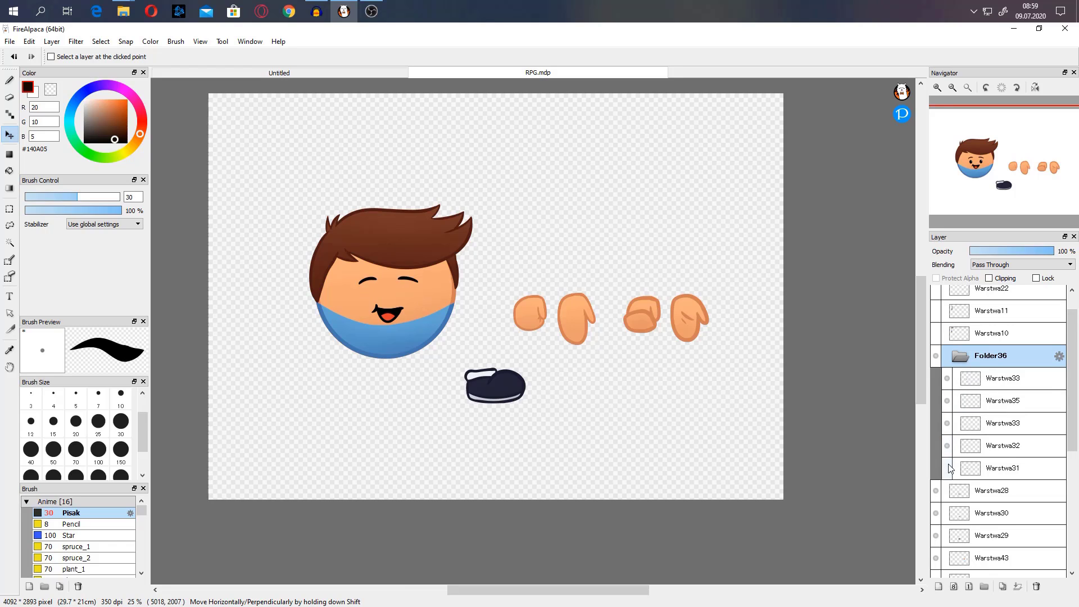
left_click(960, 356)
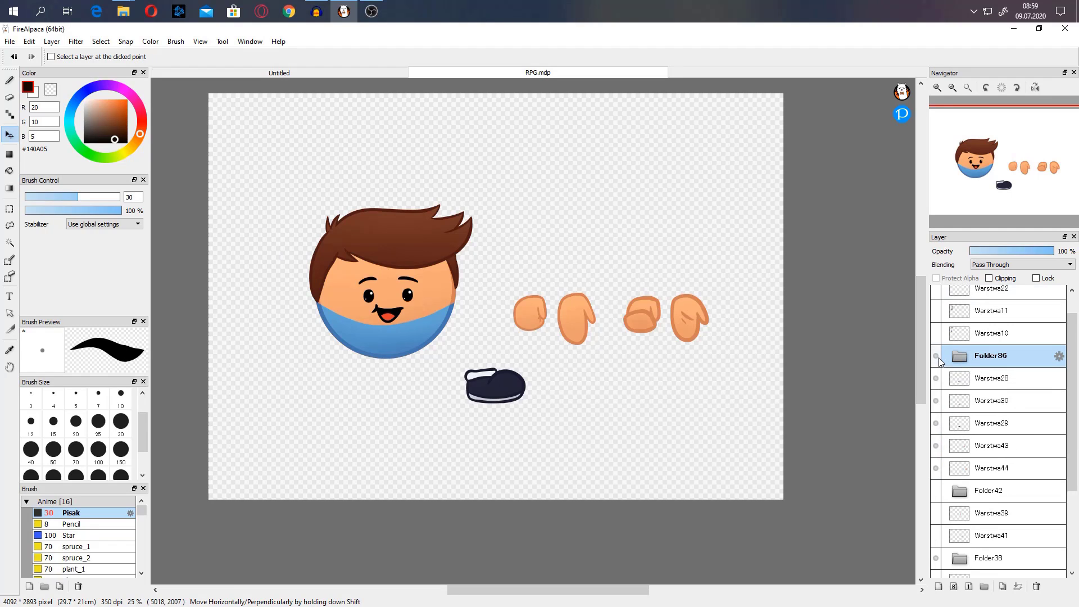
left_click(936, 356)
left_click(937, 379)
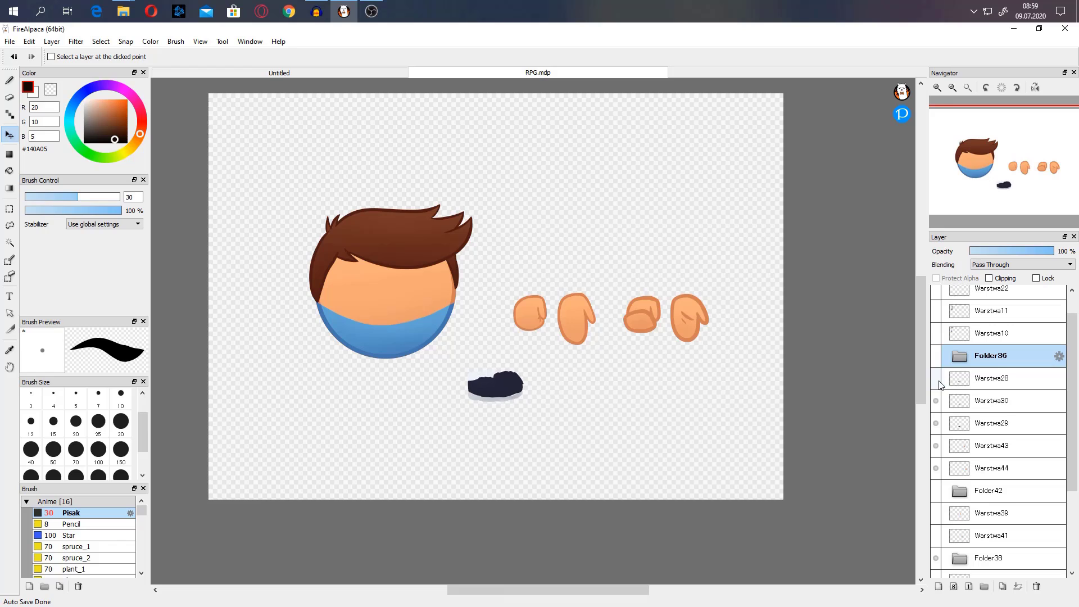
left_click(937, 379)
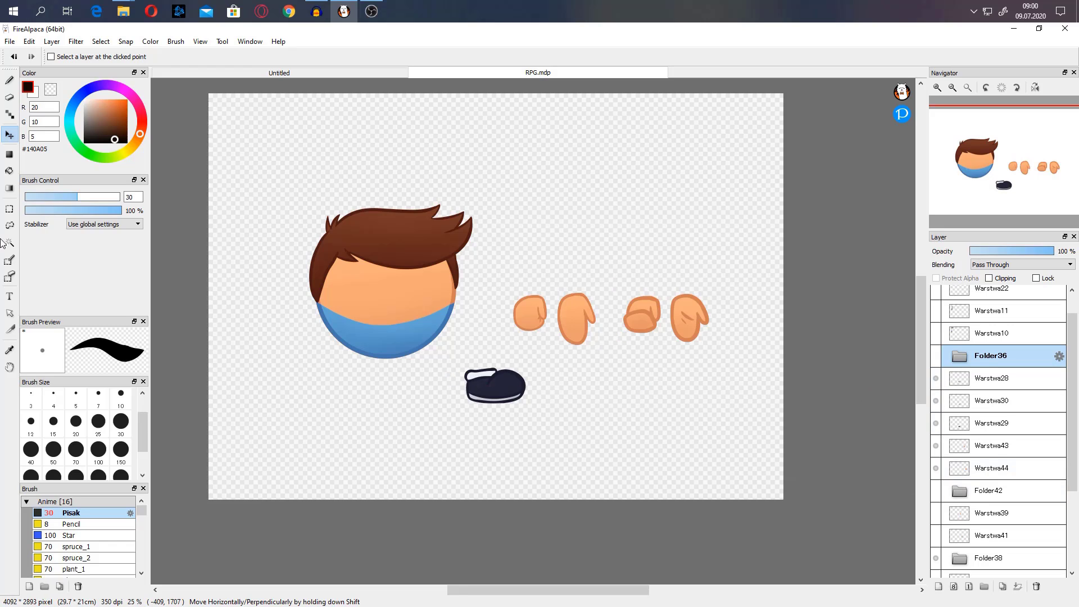
- Move the Warstwa44 hand away from the other hands and make Folder36 visible again
left_click(9, 209)
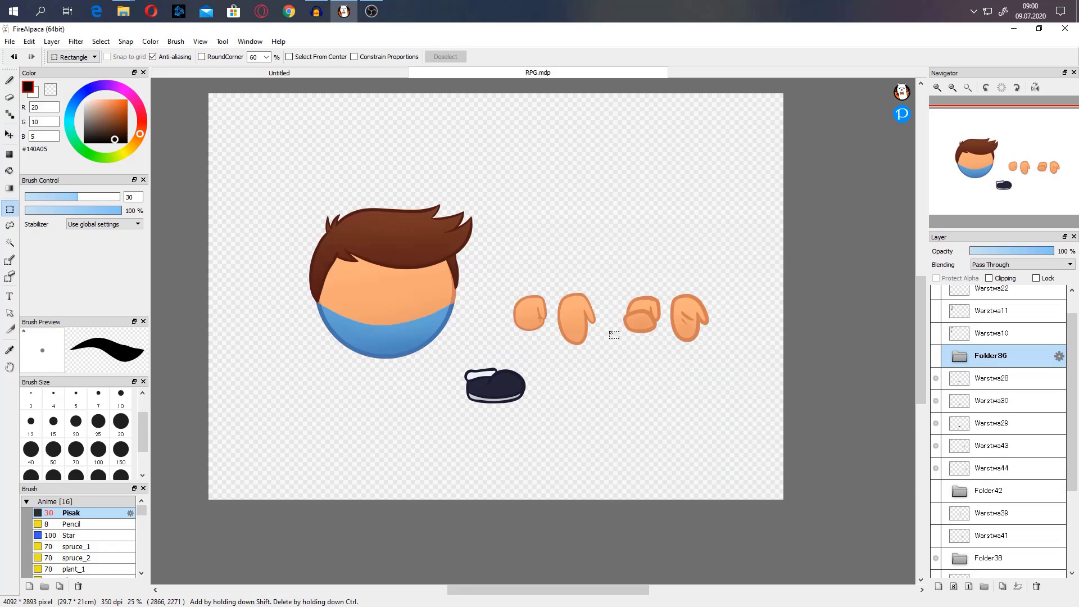
left_click(937, 469)
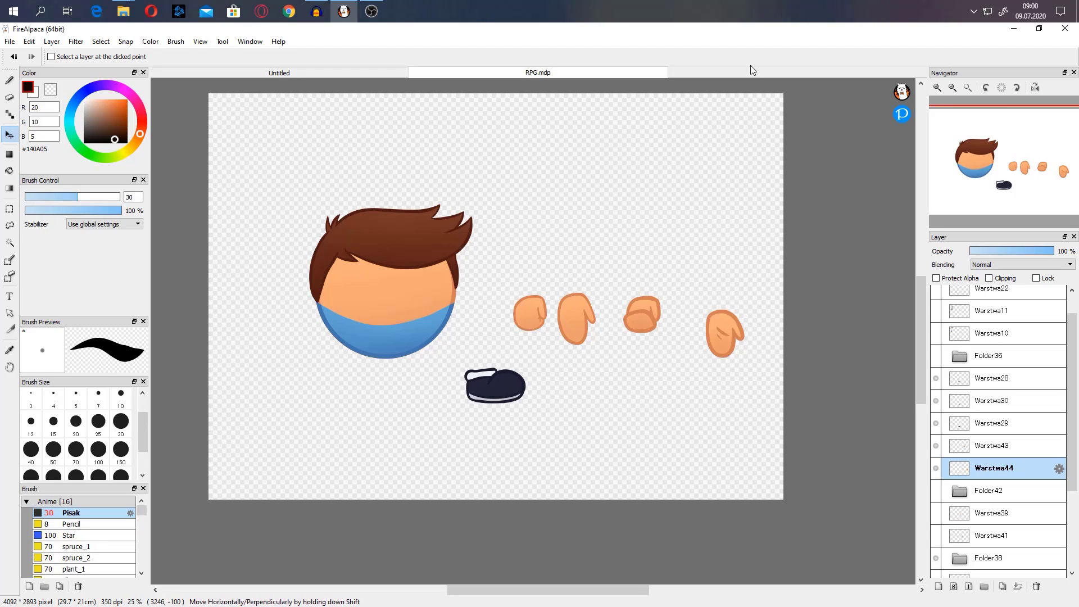
left_click(936, 356)
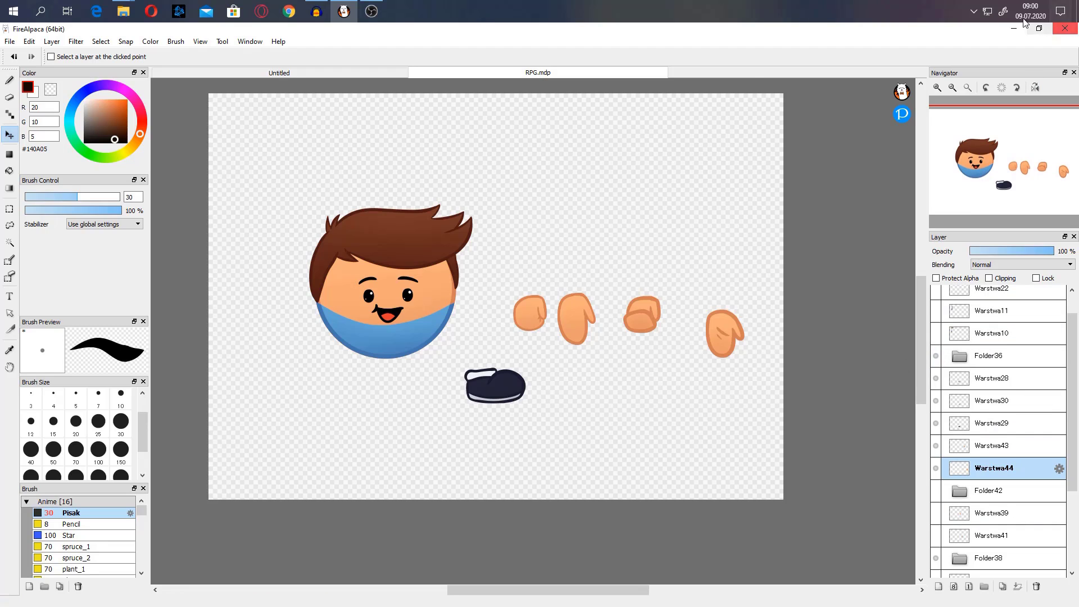
- Switch to DragonBones Pro and create a new animation project using the Armature Template
left_click(1011, 32)
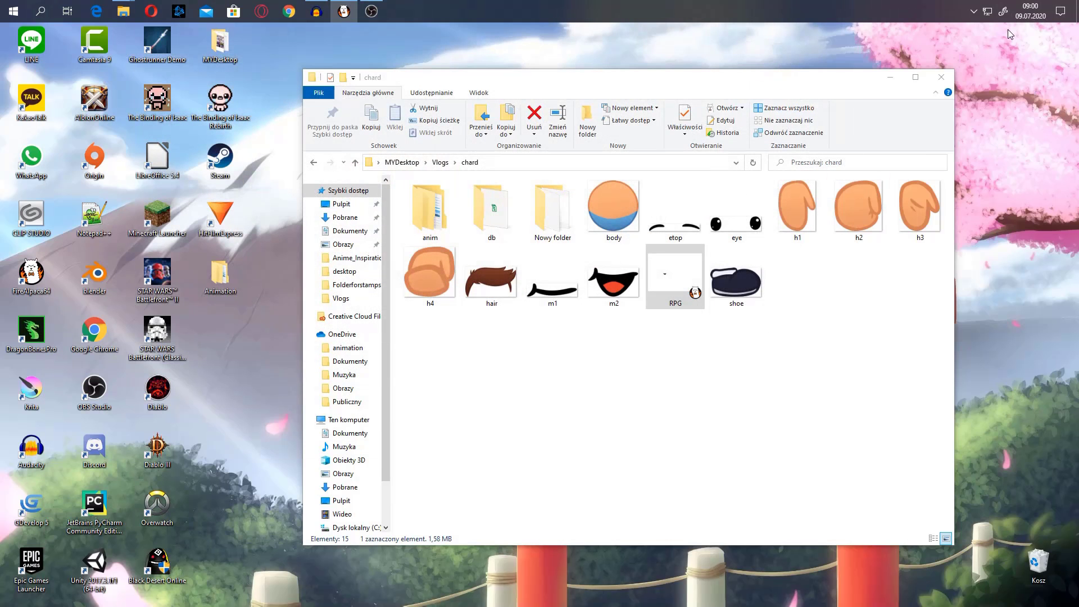
left_click(894, 82)
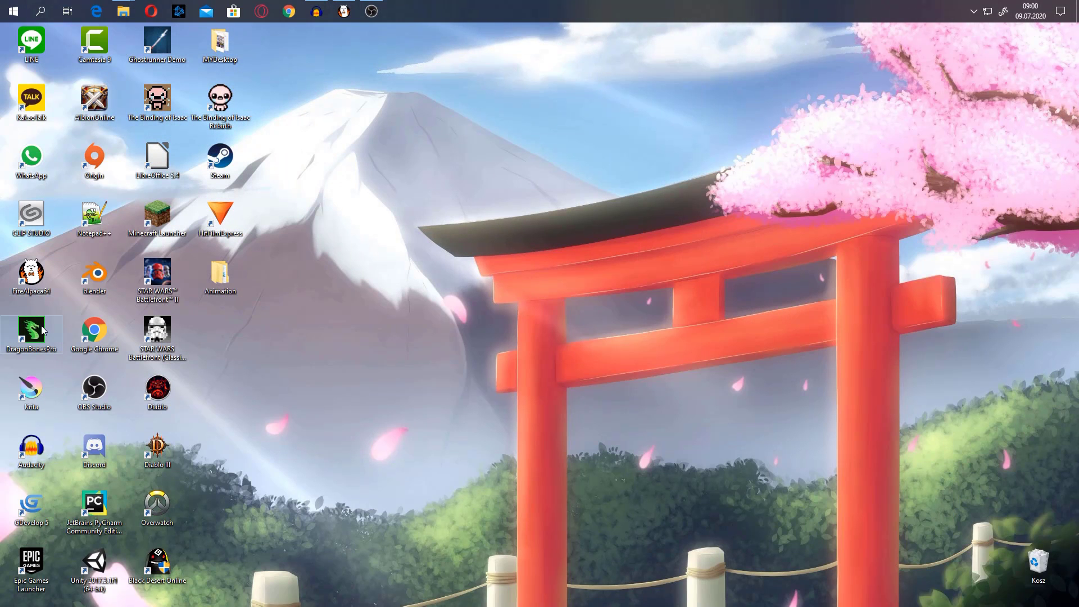
double_click(23, 335)
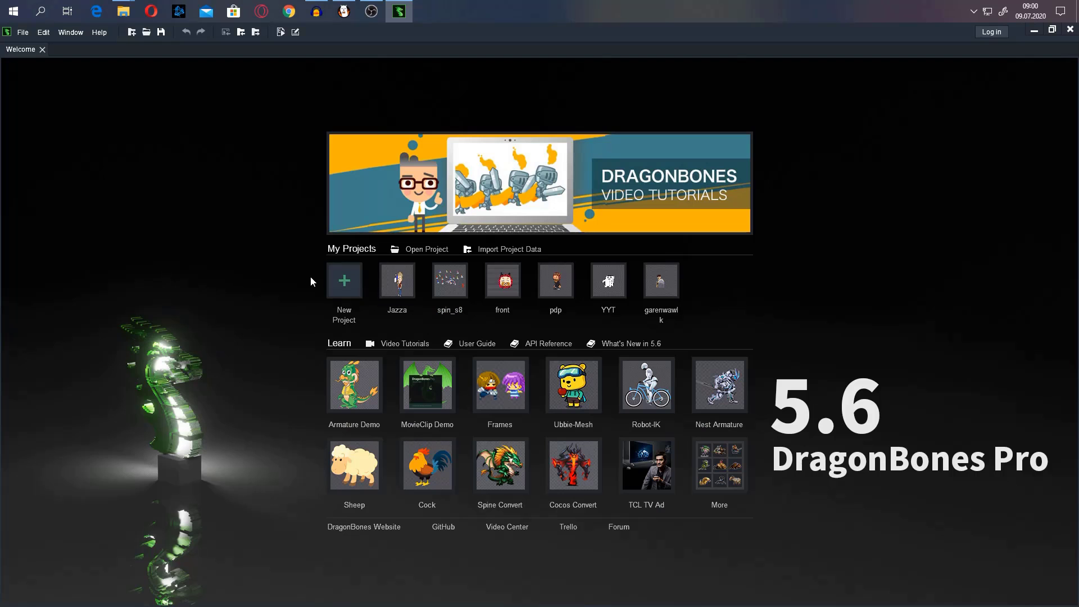
left_click(337, 281)
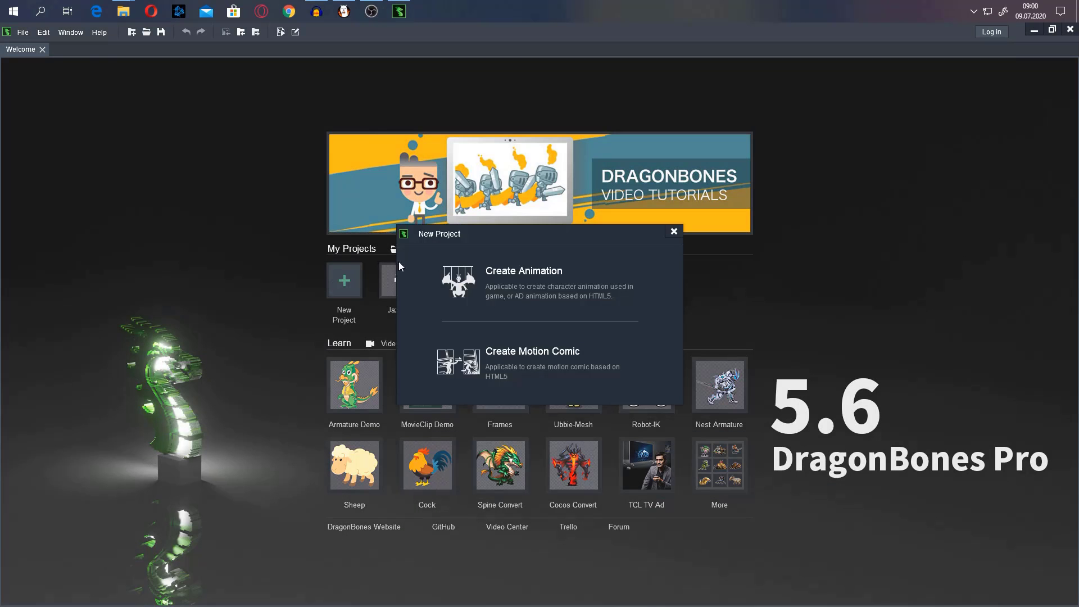
left_click(500, 296)
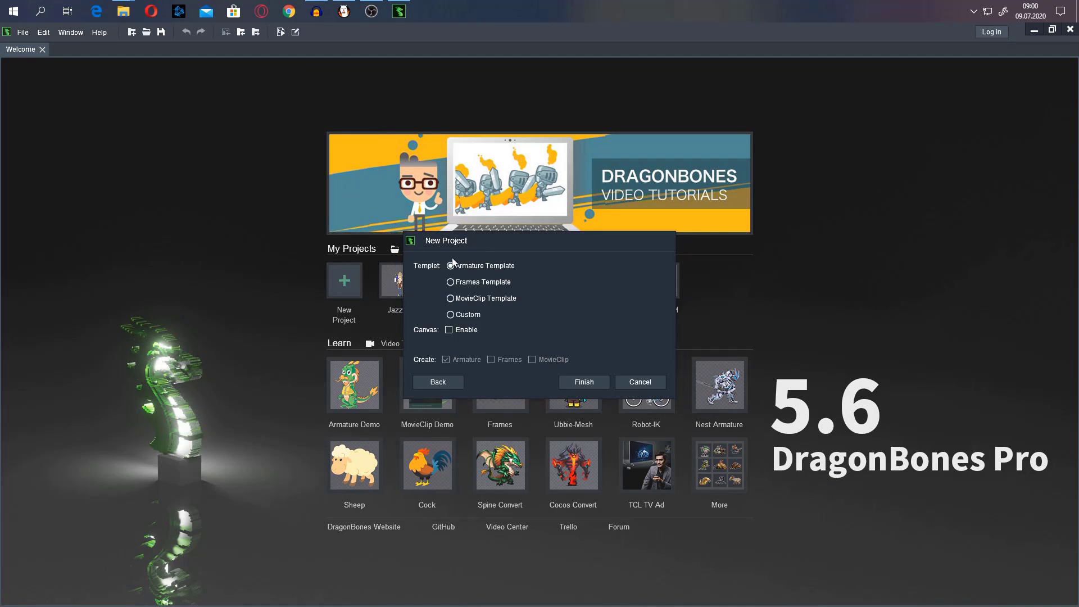
left_click(581, 386)
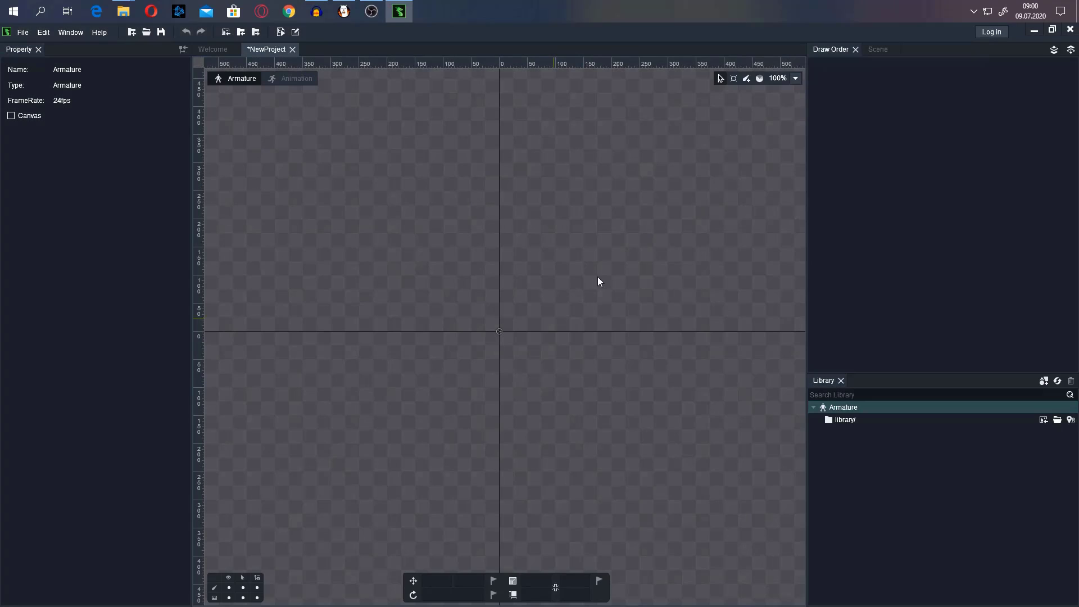
- Import all the character part images from the chard folder, except the RPG file, into the project library
mouse_move(120, 15)
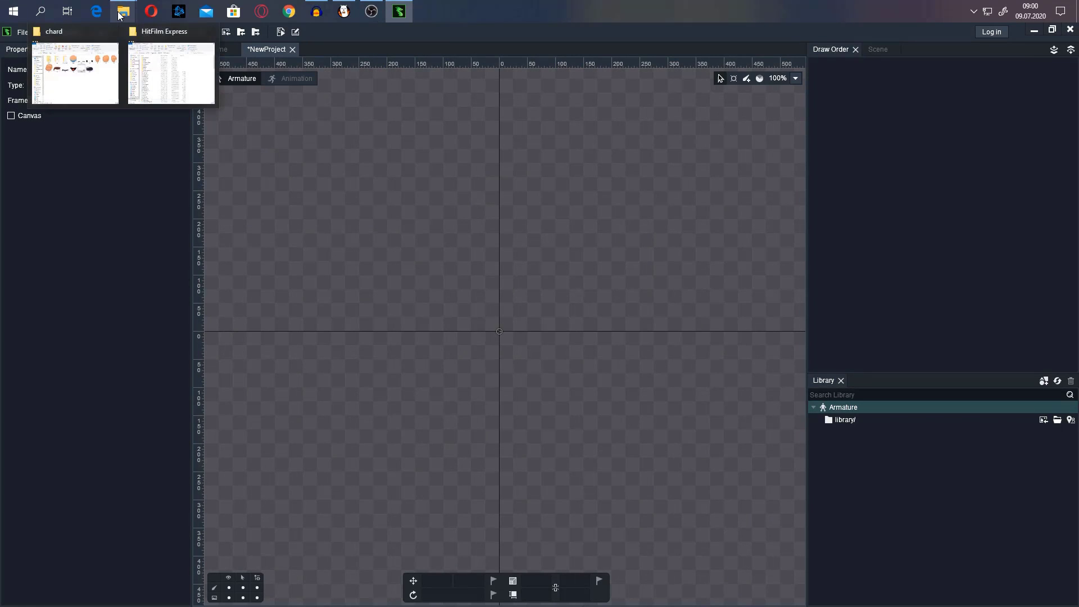
left_click(93, 68)
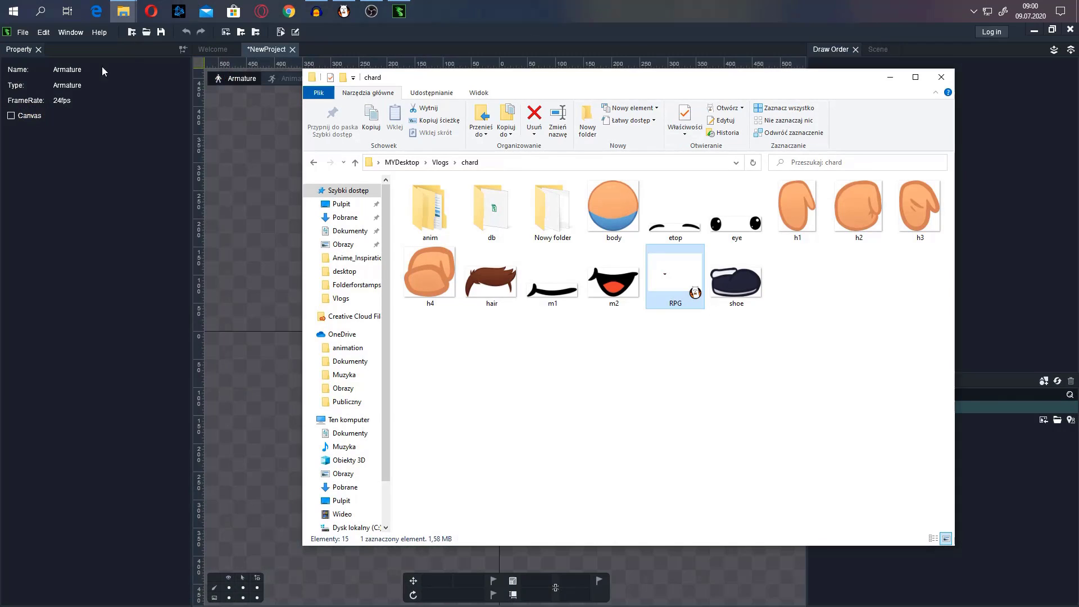
left_click(615, 194)
left_click(762, 281, "shift")
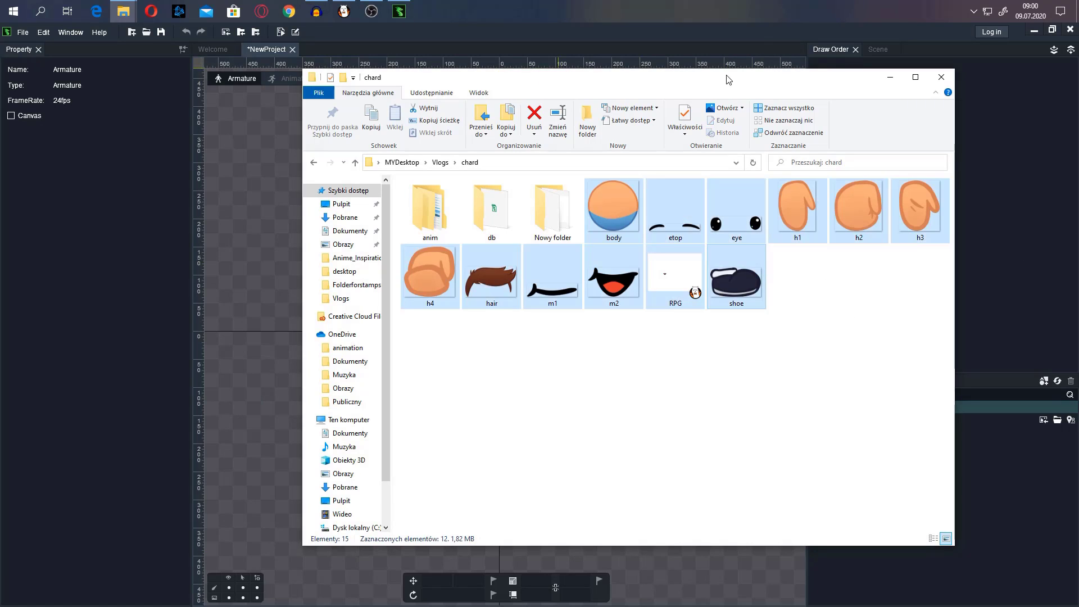
left_click(678, 278, "ctrl")
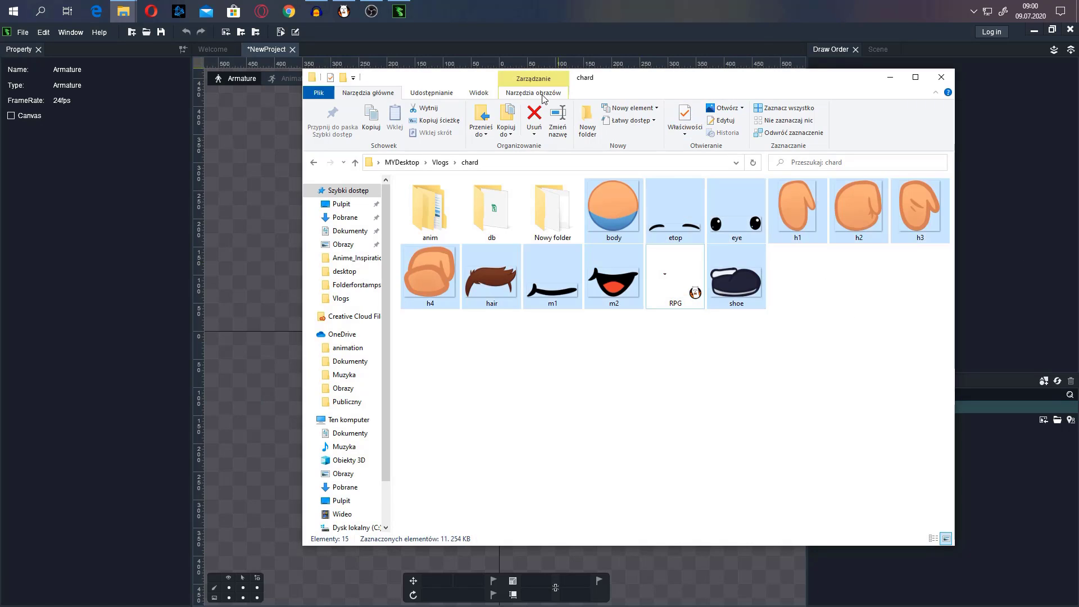
left_click_drag(638, 74, 344, 120)
left_click_drag(450, 263, 912, 470)
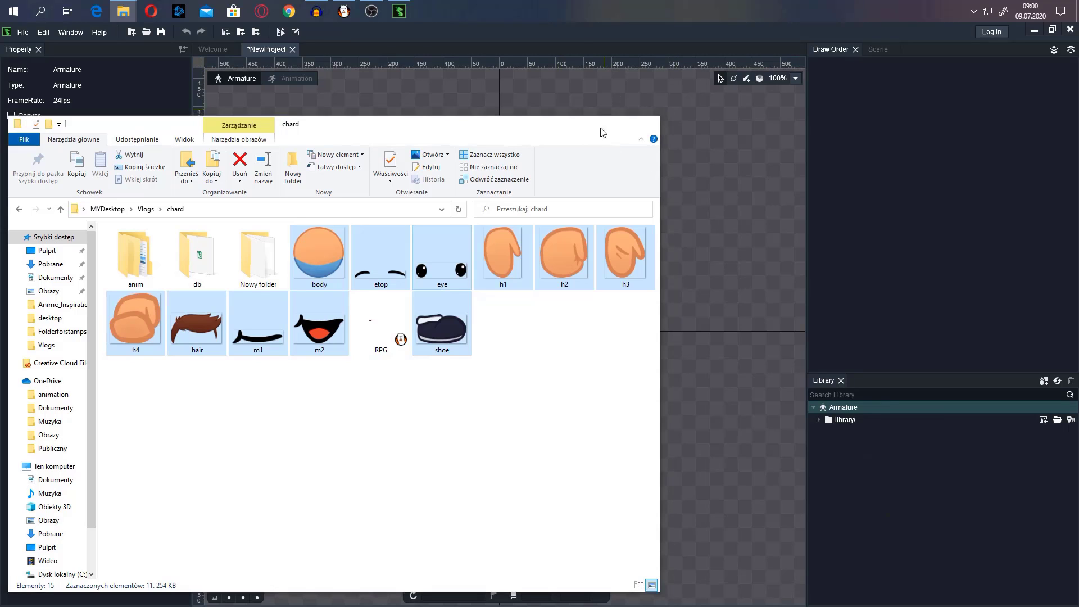
left_click(596, 124)
- Place the library images body, etop, eye, hair, m1, m2 and shoe on the canvas, leaving out the four hands
left_click(819, 420)
left_click(849, 437)
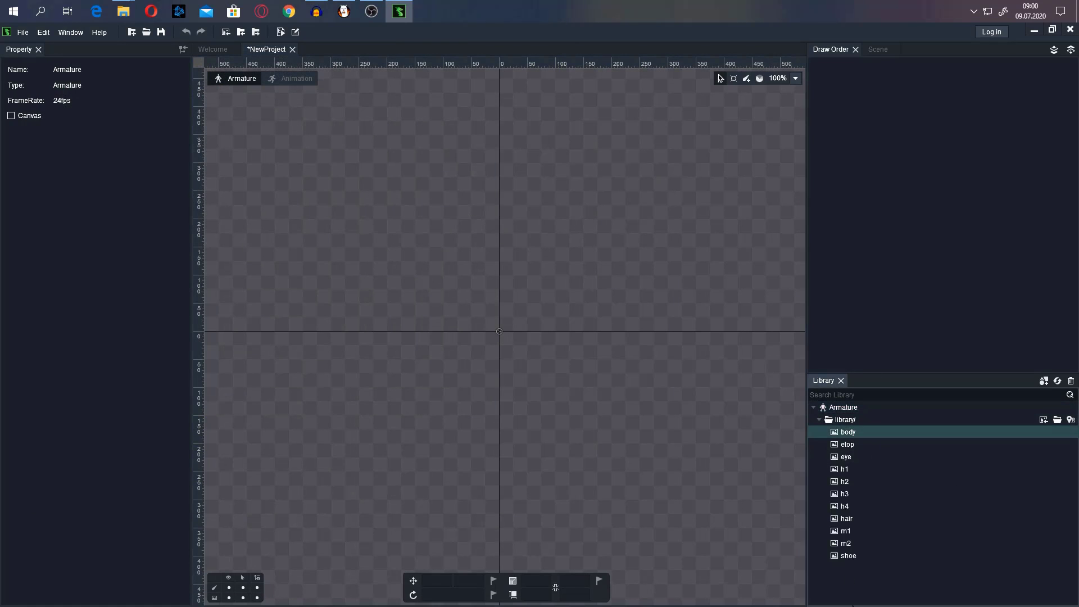
left_click(859, 556, "shift")
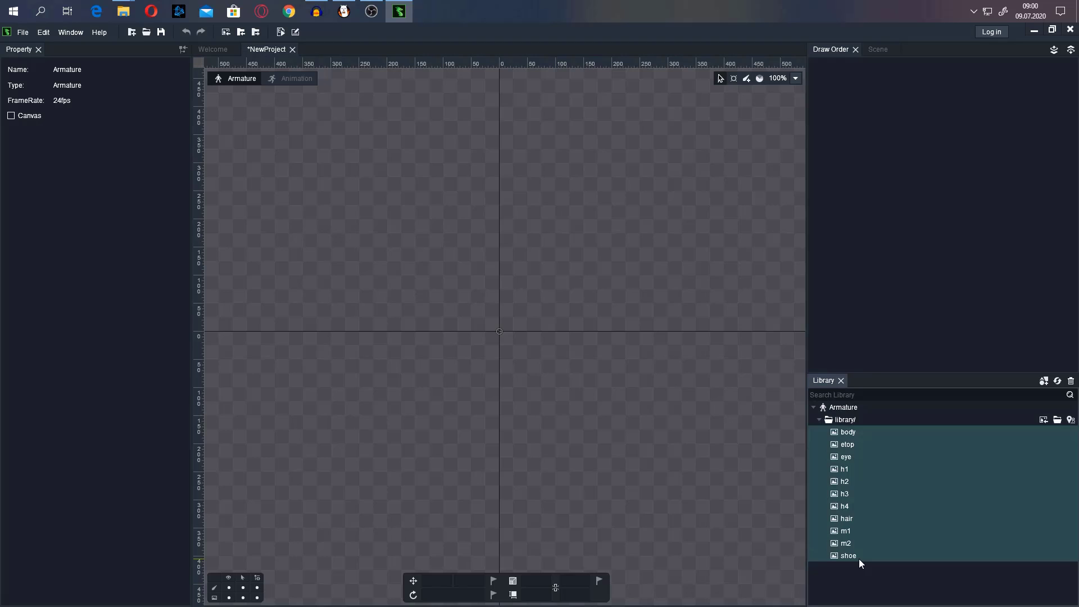
left_click(845, 494, "ctrl")
left_click(844, 506, "ctrl")
left_click(844, 481, "ctrl")
left_click(845, 469, "ctrl")
left_click_drag(852, 454, 554, 273)
scroll(541, 277, "down", 8)
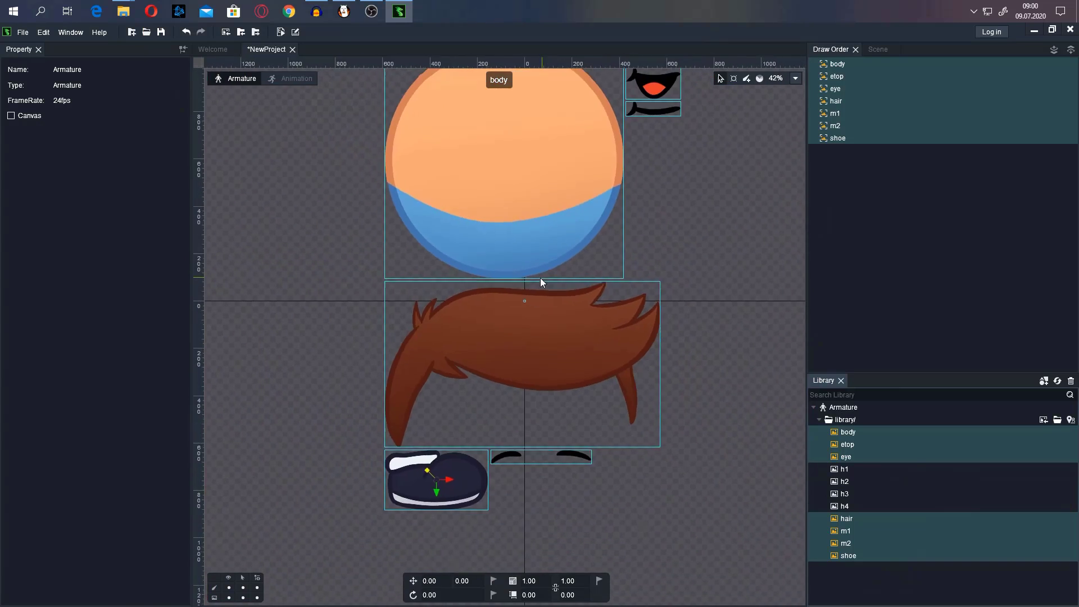
scroll(674, 227, "up", 3)
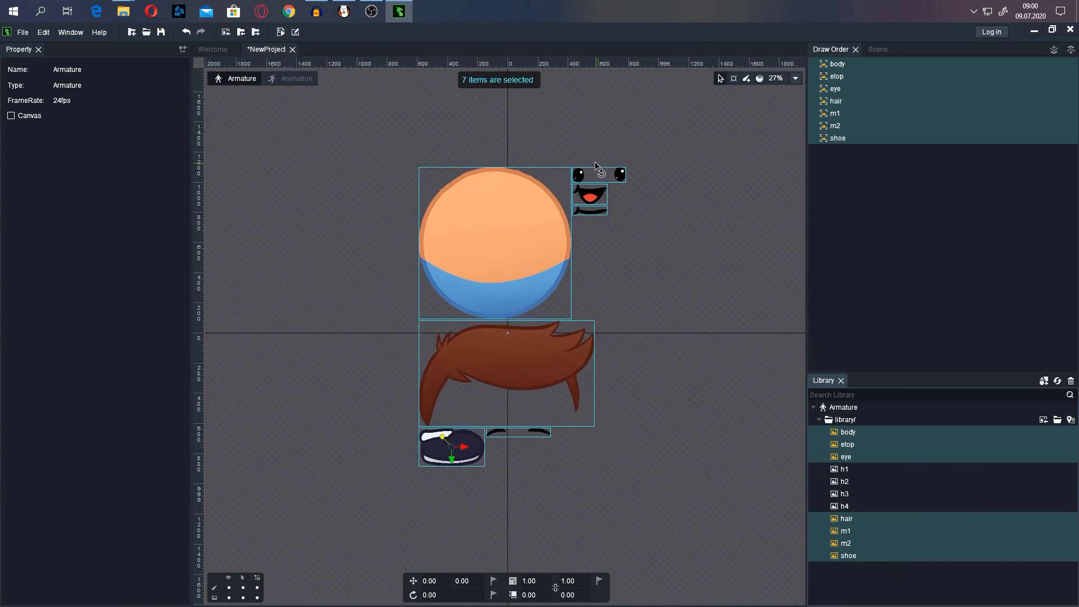
left_click(643, 248)
- Position the hair over the upper part of the body and bring it to the front of the draw order
left_click(503, 458)
mouse_move(504, 459)
left_mouse_down()
mouse_move(537, 244)
mouse_move(474, 182)
mouse_move(511, 190)
mouse_move(512, 201)
left_mouse_up()
left_click_drag(838, 99, 840, 59)
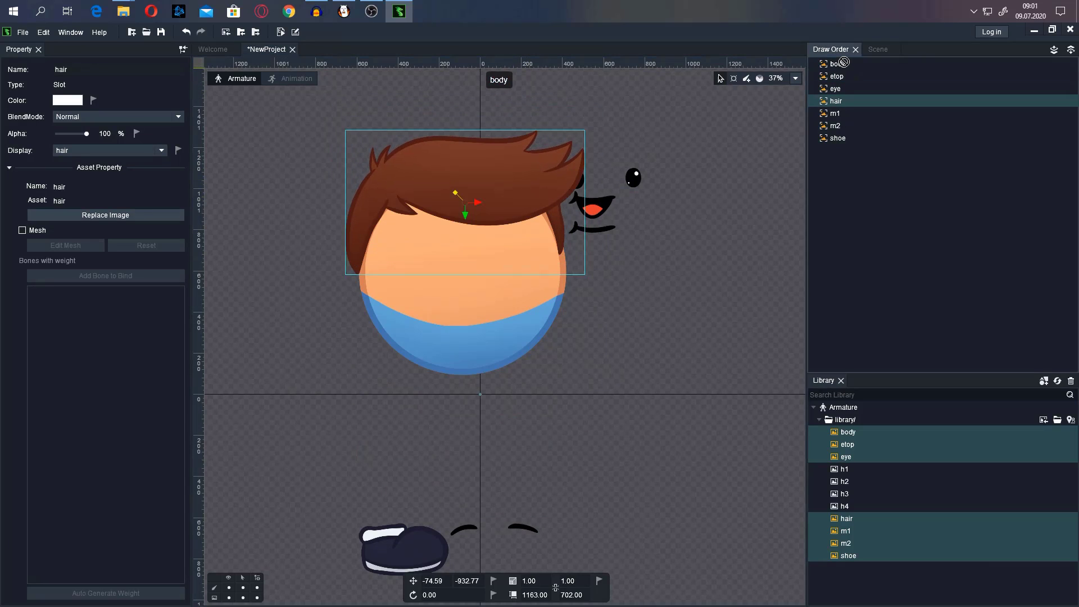
left_click_drag(506, 187, 508, 201)
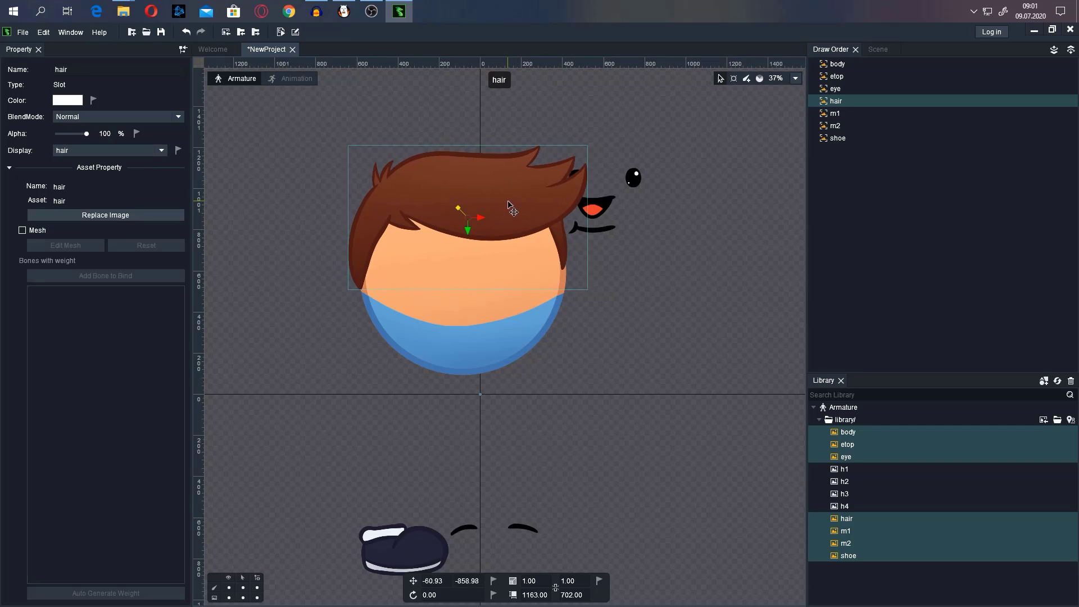
- Move the eyes and both mouths closer to the lower right of the body and delete the m2 open-mouth slot
left_click_drag(683, 164, 603, 270)
left_click_drag(591, 213, 622, 351)
left_click(617, 388)
right_click(622, 354)
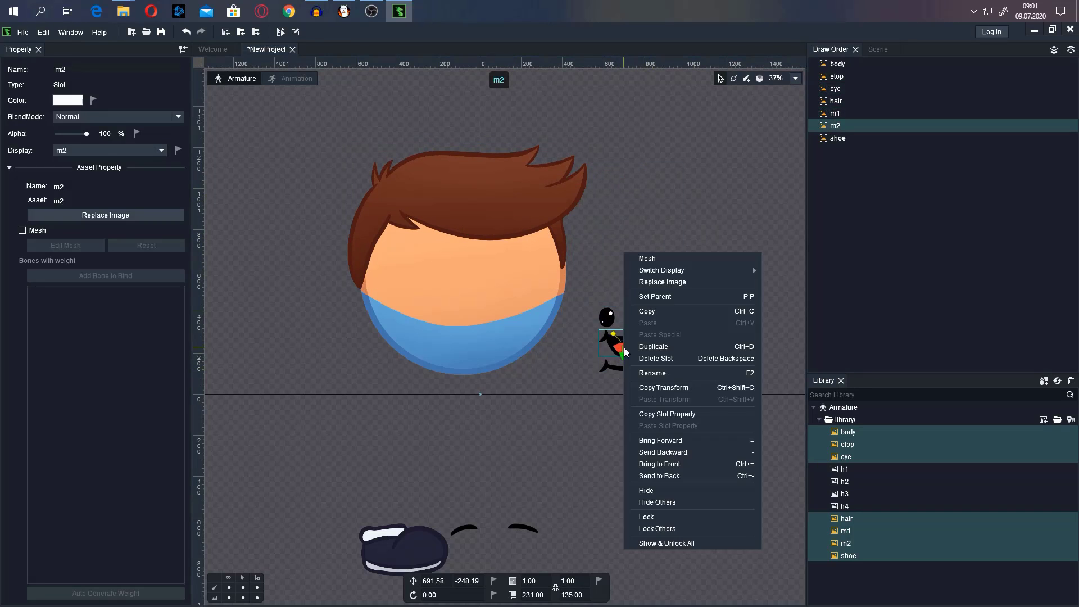
left_click(662, 372)
left_click(549, 345)
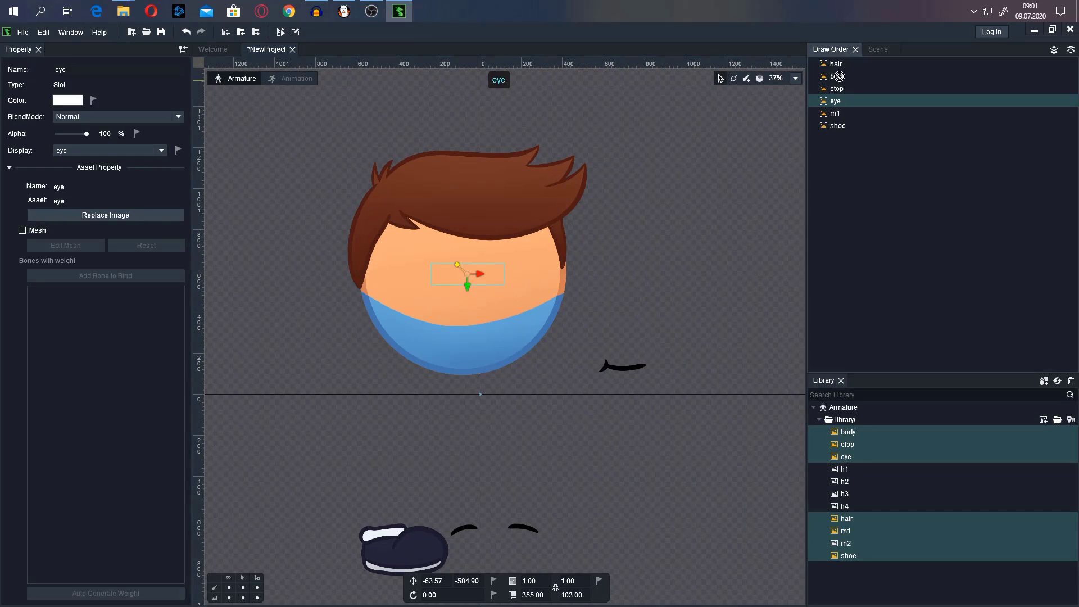
- Arrange the eyes, m1 mouth and etop eyebrows on the face and order them in front of the body
left_click_drag(451, 300, 461, 309)
left_click_drag(837, 114, 850, 82)
left_click_drag(497, 276, 502, 289)
mouse_move(527, 531)
left_mouse_down()
mouse_move(535, 506)
mouse_move(507, 246)
left_mouse_up()
left_click_drag(837, 114, 842, 62)
- Place the shoe under the body at about X 164, Y 20, and put a copy of it at about X -204
left_click_drag(438, 539, 552, 392)
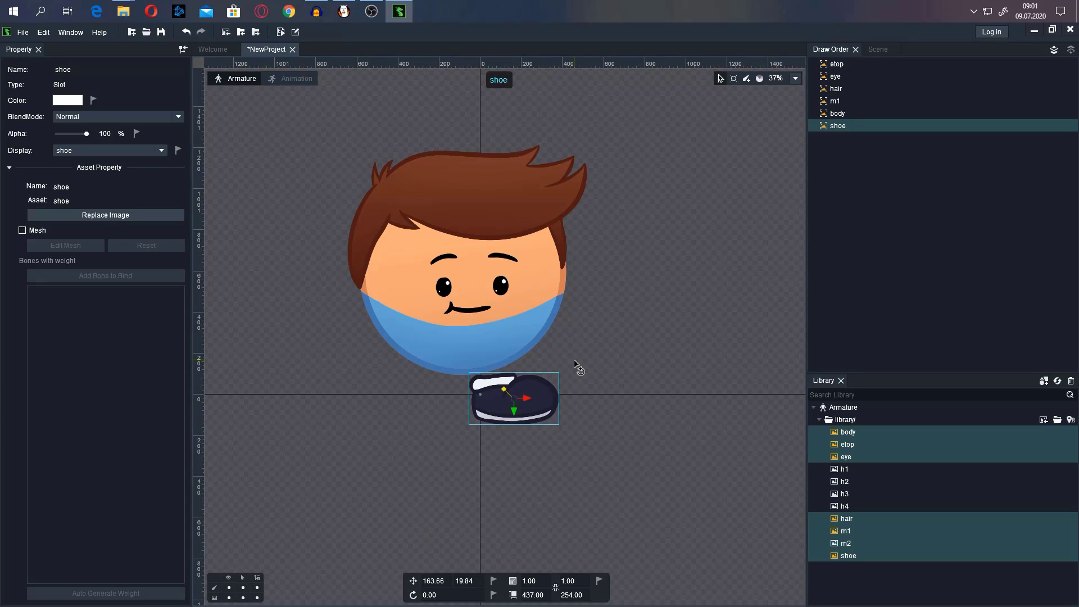
key("ctrl+c")
key("ctrl+v")
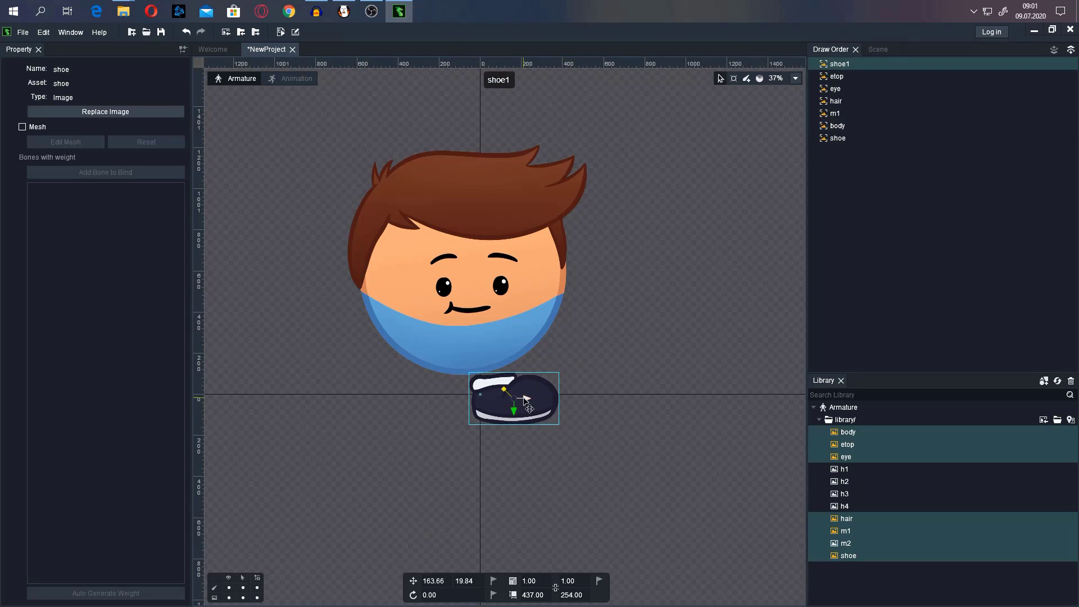
left_click_drag(525, 391, 450, 391)
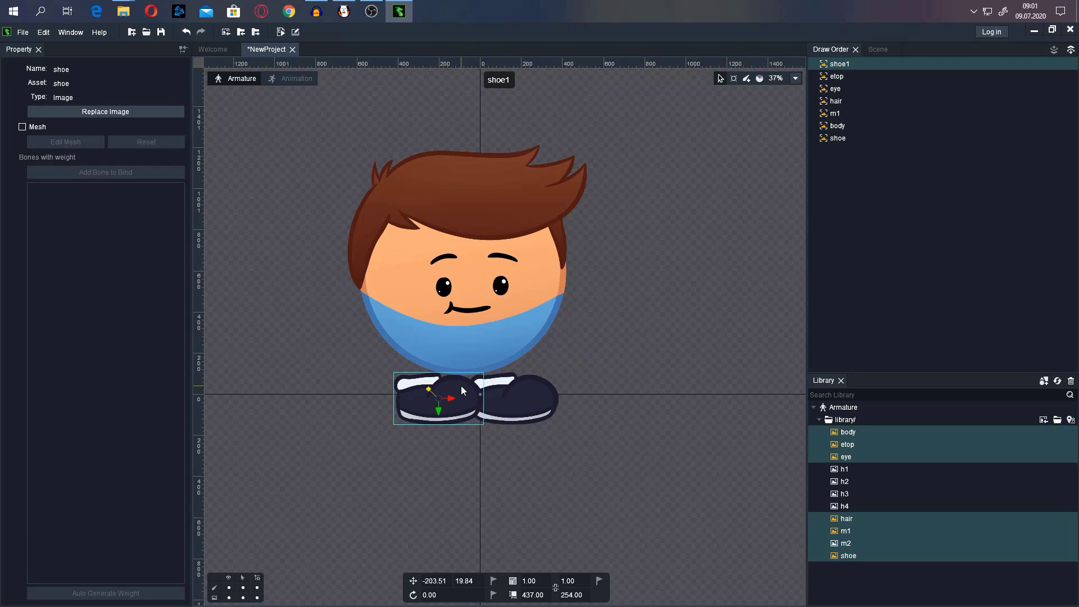
left_click(530, 409)
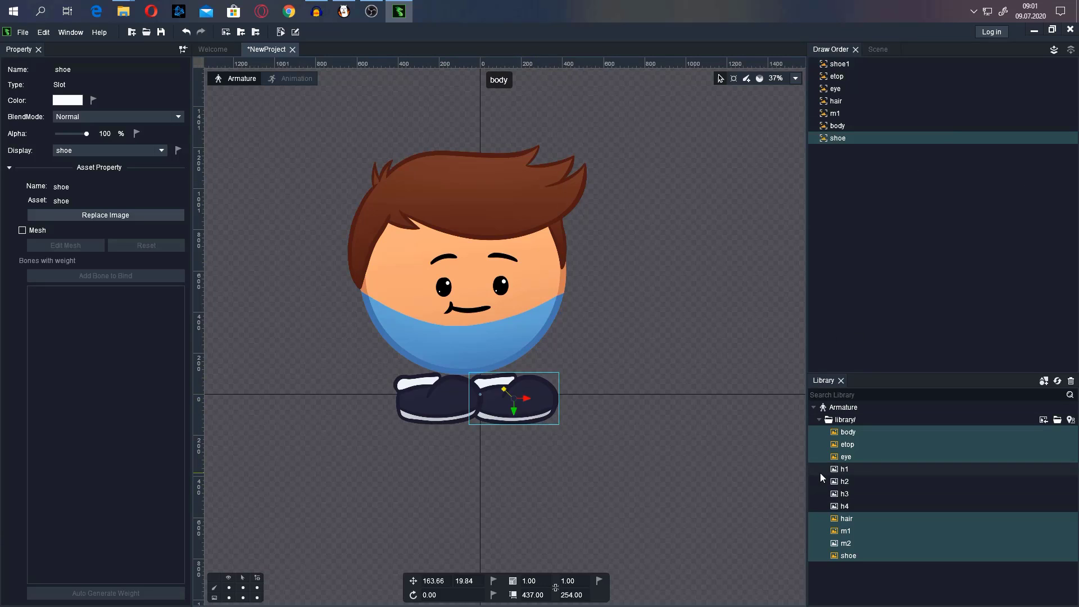
- Add the h1 hand from the library to the right of the body at about X 783, Y -321
left_click(843, 470)
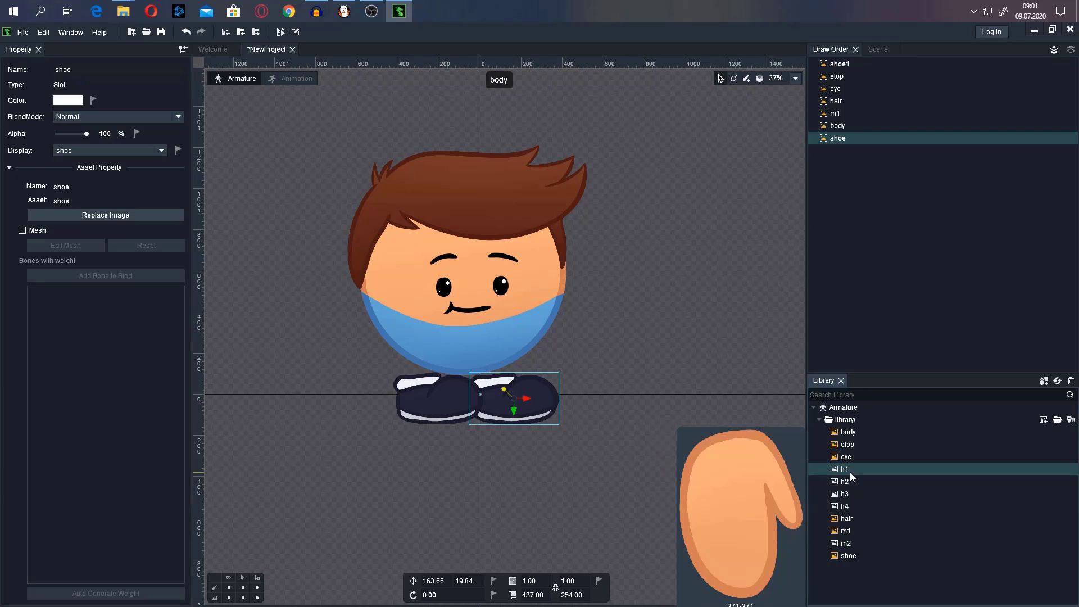
left_click_drag(846, 473, 642, 328)
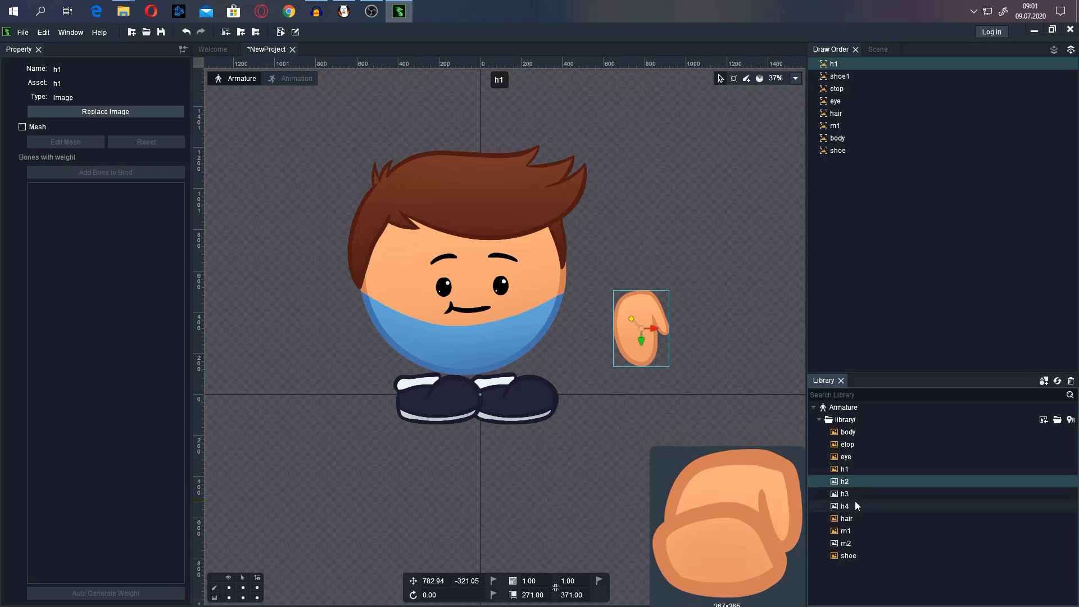
- Add the h3 hand from the library, and rotate and scale the h1 hand to 0.84 at about X -321, Y -272 on the body
left_click_drag(855, 494, 709, 335)
left_click(641, 320)
left_click_drag(618, 315, 408, 333)
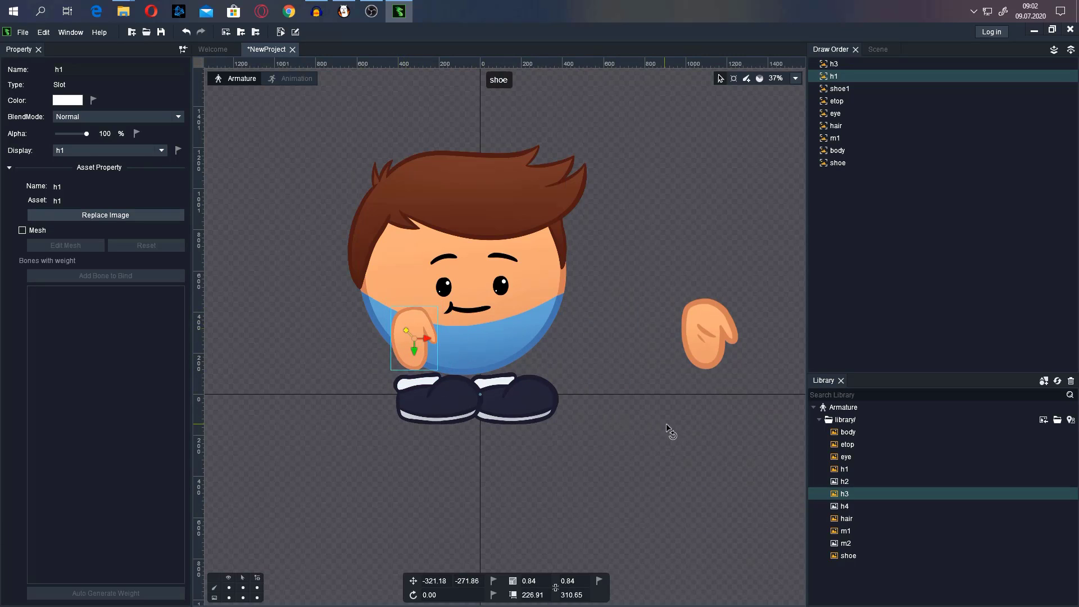
left_click_drag(666, 424, 653, 259)
- Place the h3 hand at about X 381, Y -340, order it behind the body and rotate it about -31 degrees
left_click_drag(727, 348, 577, 337)
left_click_drag(838, 69, 838, 159)
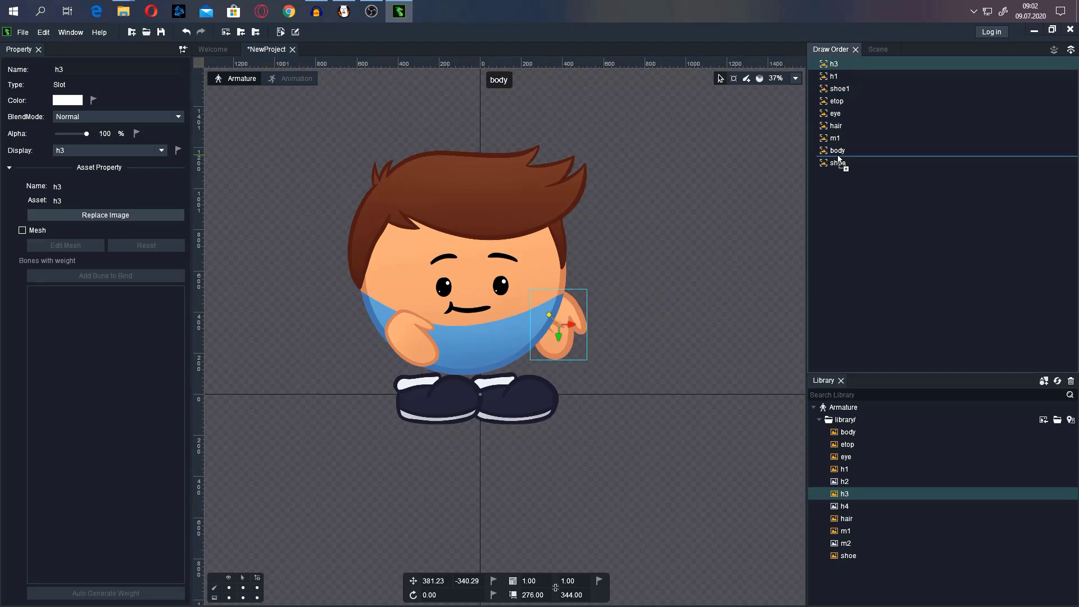
left_click_drag(649, 363, 651, 316)
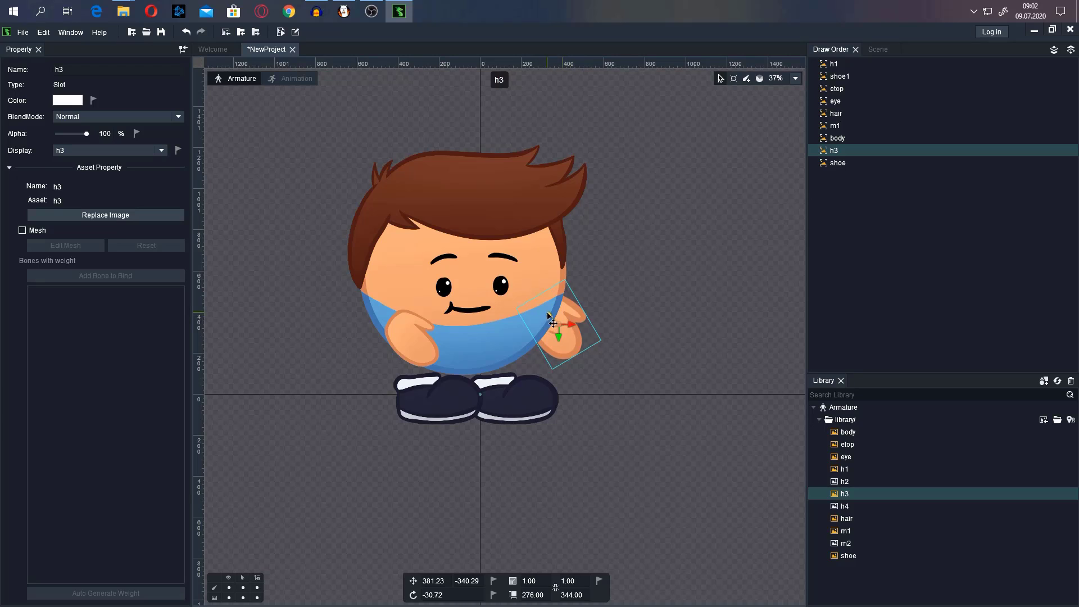
left_click(644, 311)
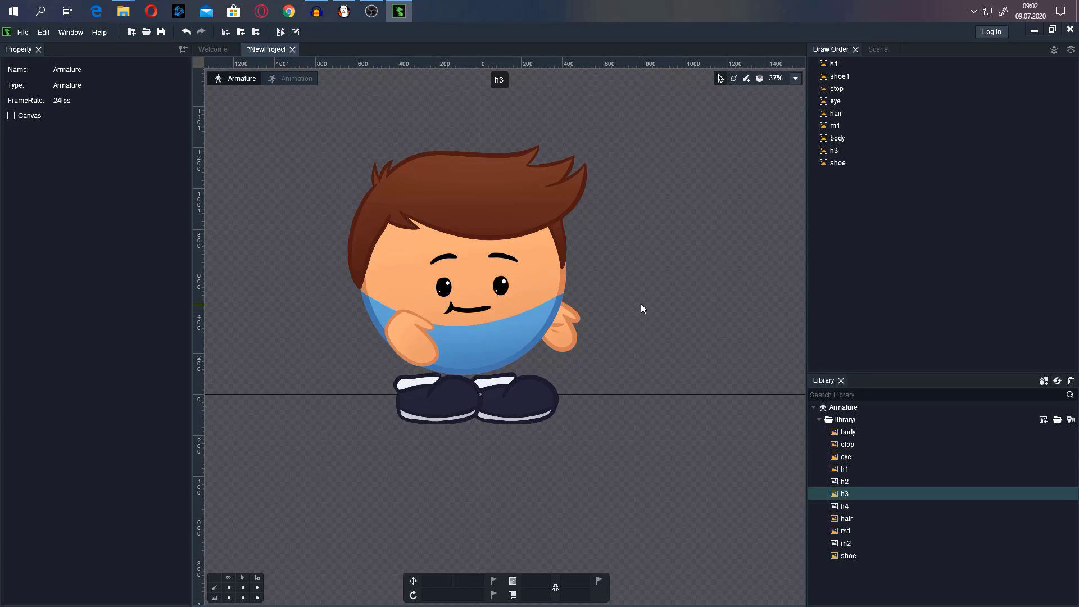
- Draw a vertical bone about 915 long through the body and a child bone about 225 long in the hair
left_click(748, 82)
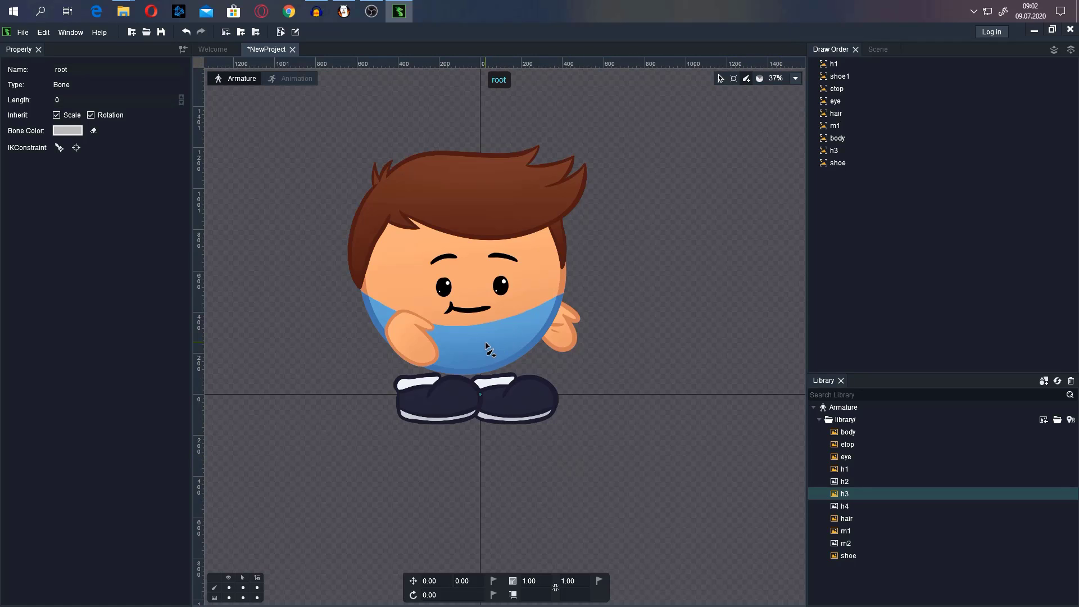
mouse_move(461, 366)
left_mouse_down()
mouse_move(483, 222)
mouse_move(463, 181)
left_mouse_up()
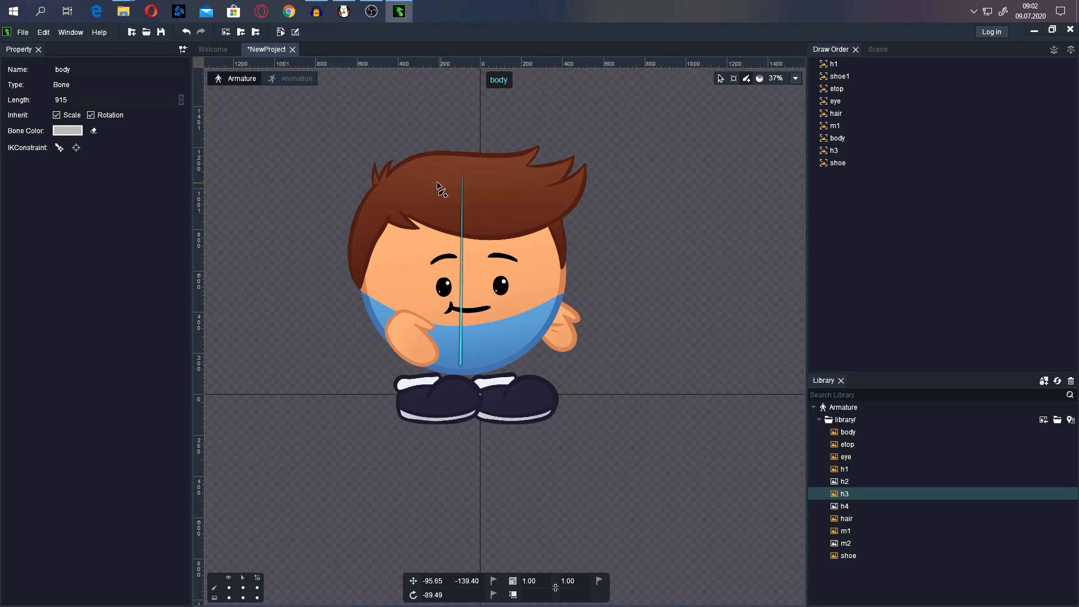
left_click_drag(410, 196, 439, 158)
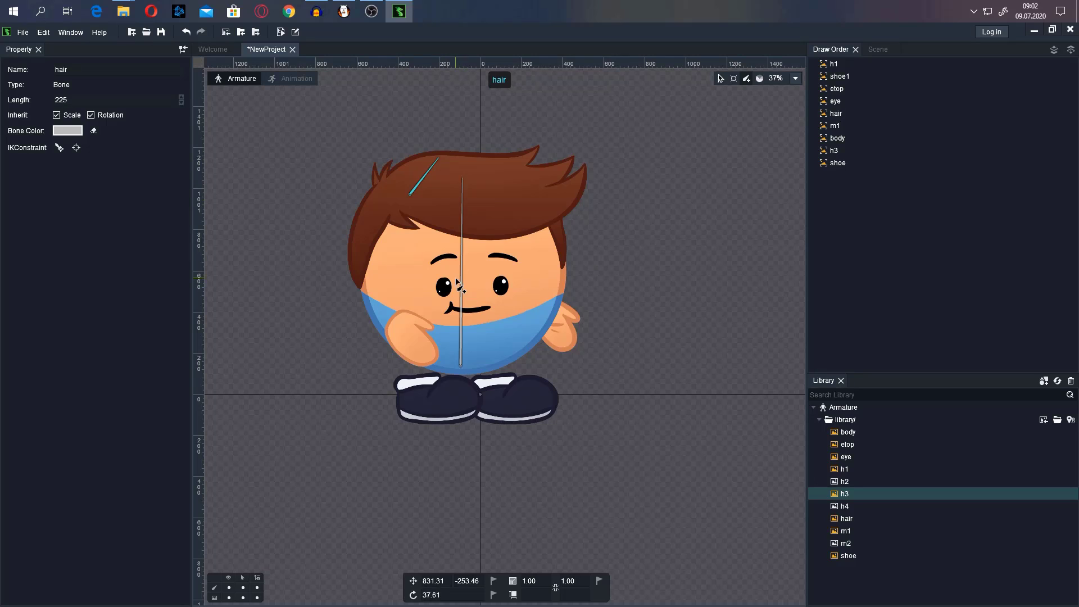
- Draw child bones of the body bone on the eye, about 52 long, and on the m1 mouth, about 37 long
left_click(462, 284)
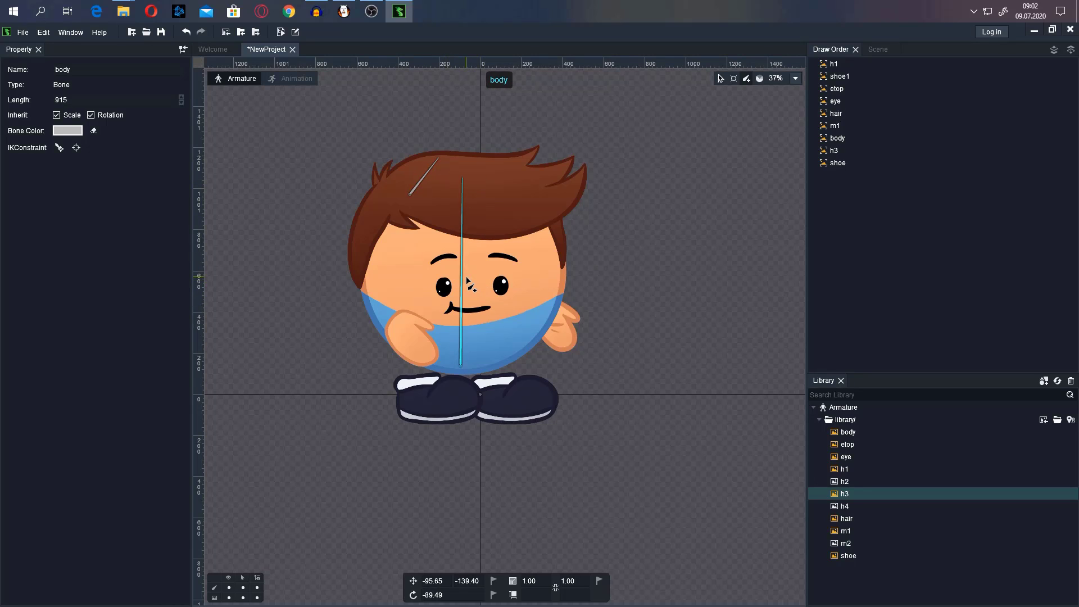
scroll(469, 282, "up", 5)
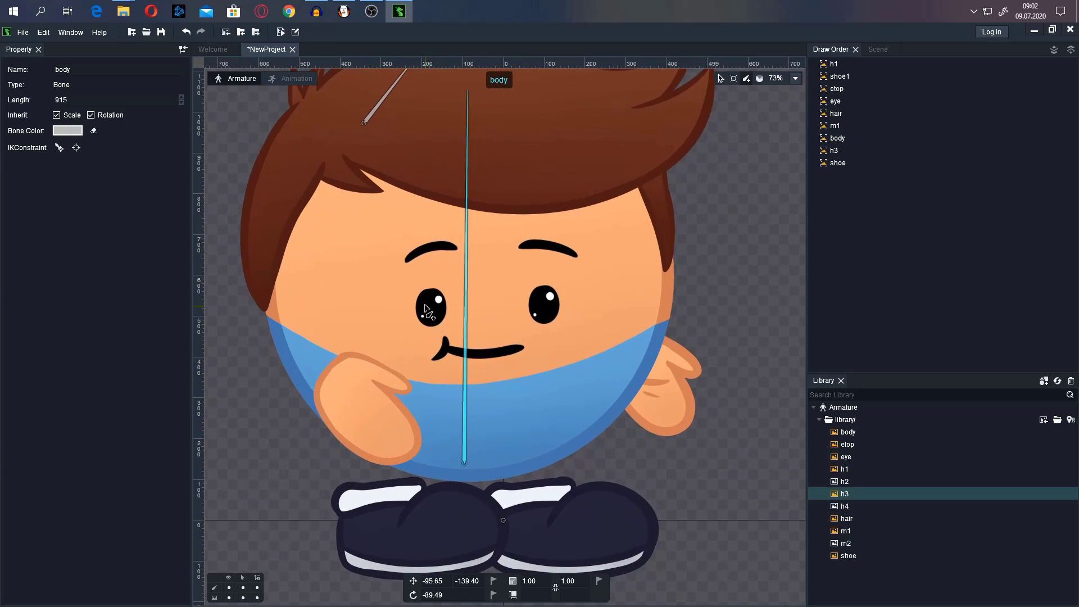
left_click_drag(433, 314, 435, 294)
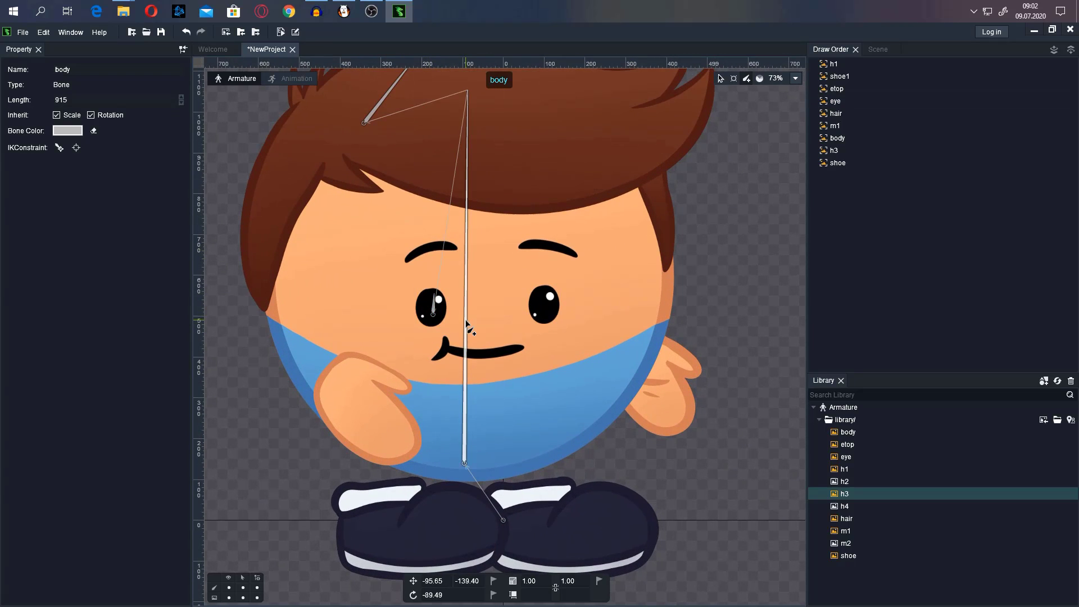
left_click_drag(481, 355, 482, 340)
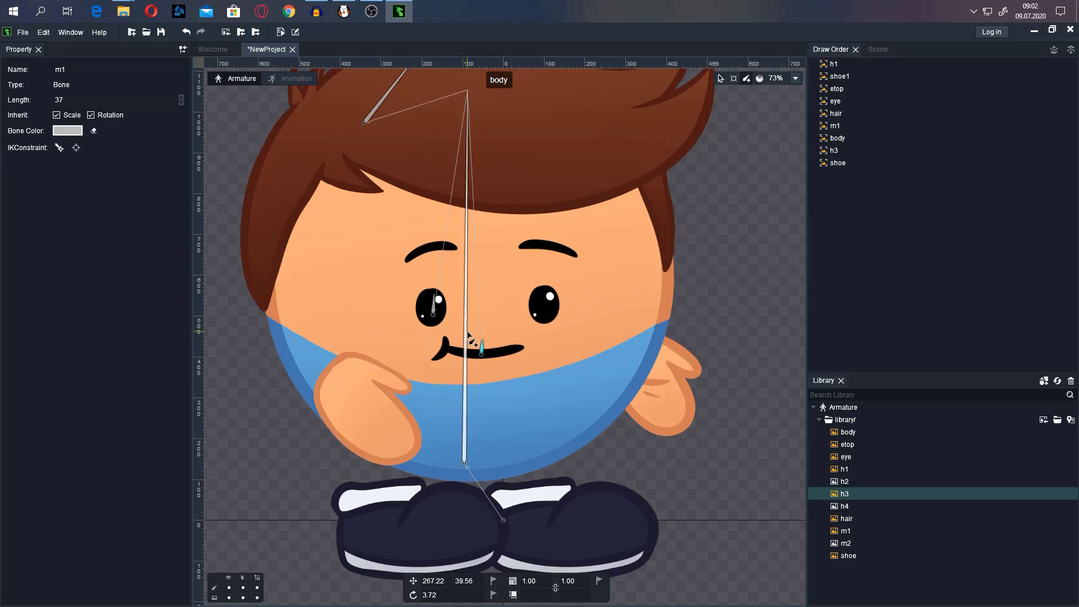
- Draw a bone about 26 long on the etop eyebrow as a child of the eye bone
left_click(434, 306)
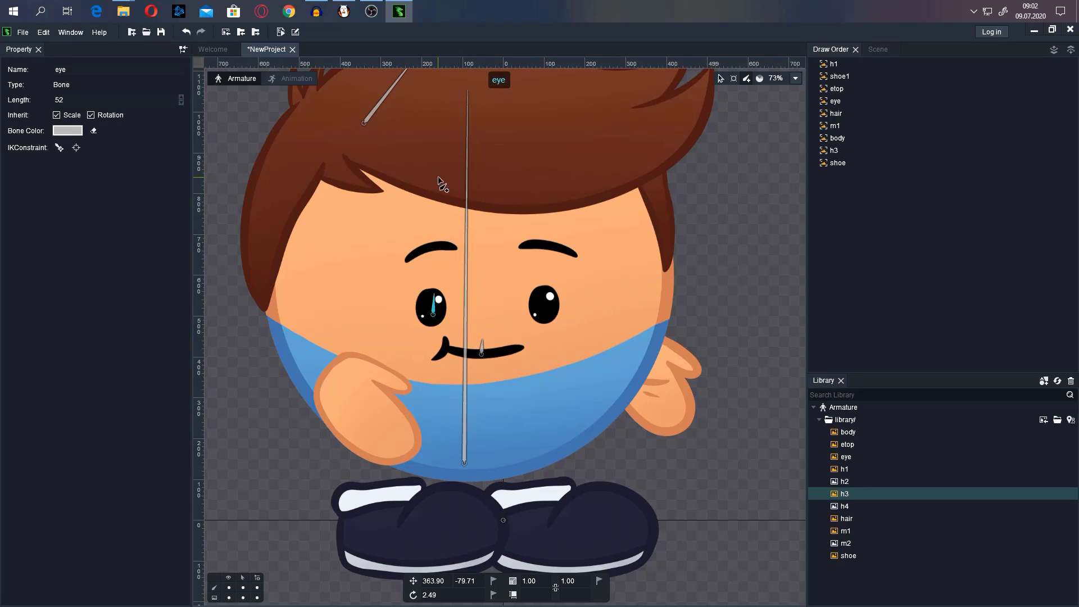
left_click(439, 247)
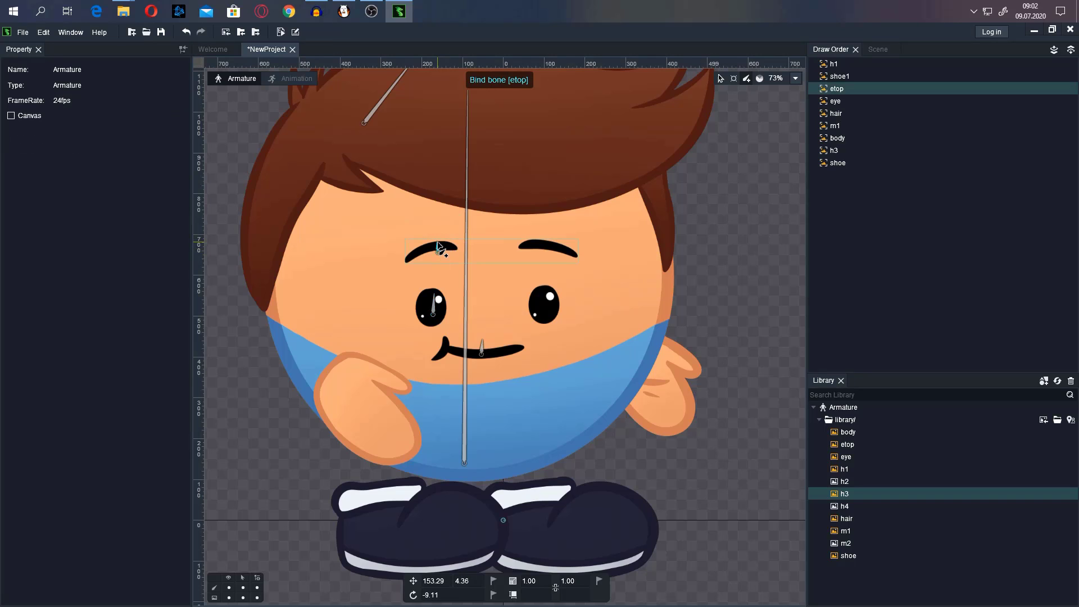
left_click_drag(438, 252, 438, 243)
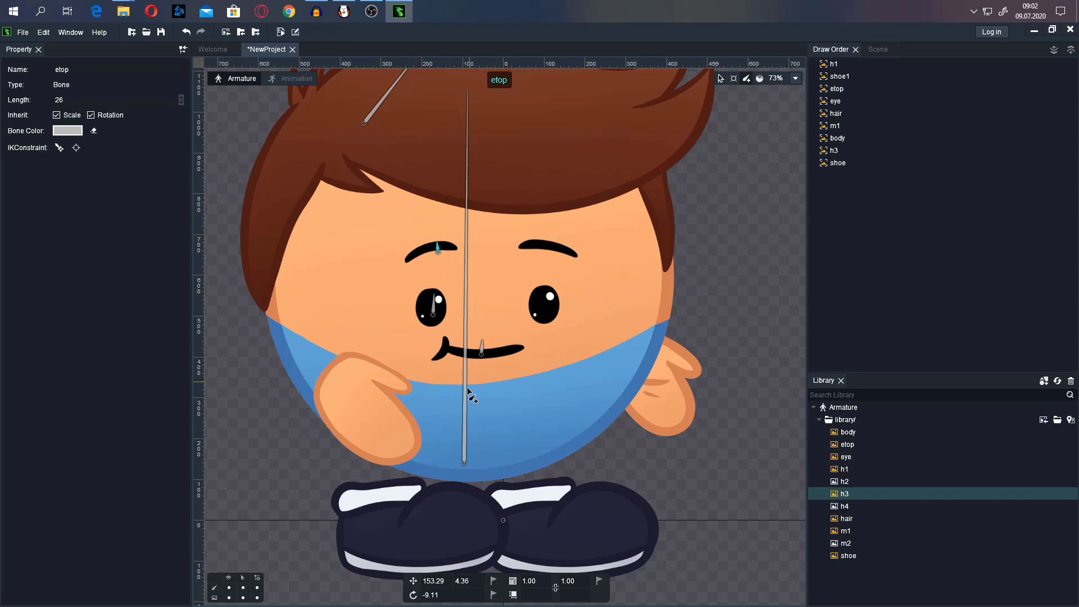
- Draw body child bones in the h1 and h3 hands, about 186 and 144 long, and in shoe and shoe1, about 237 and 157 long
left_click_drag(343, 368, 386, 430)
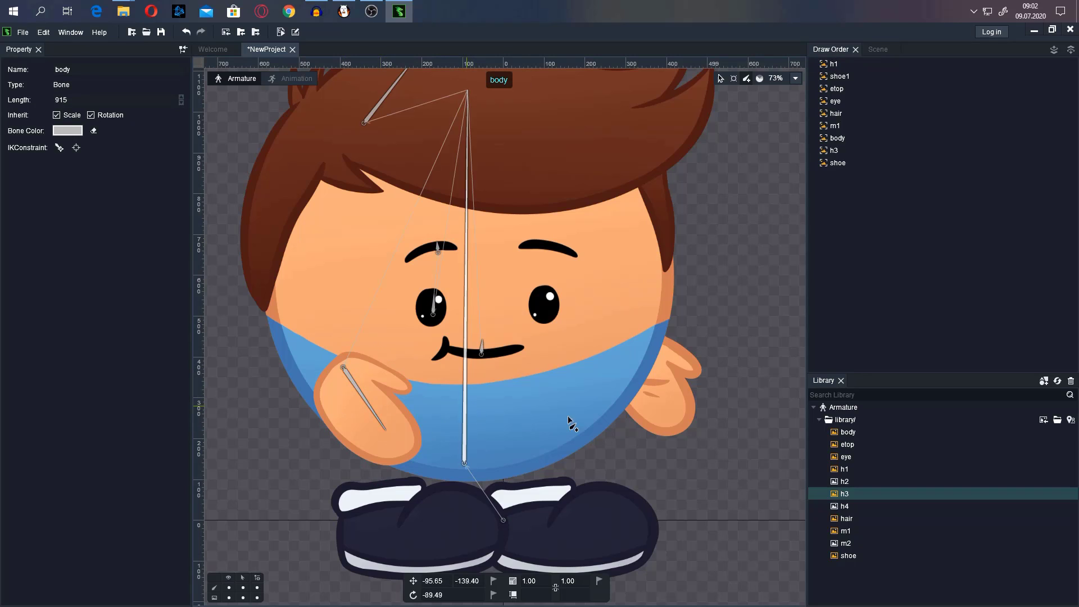
left_click_drag(647, 356, 677, 405)
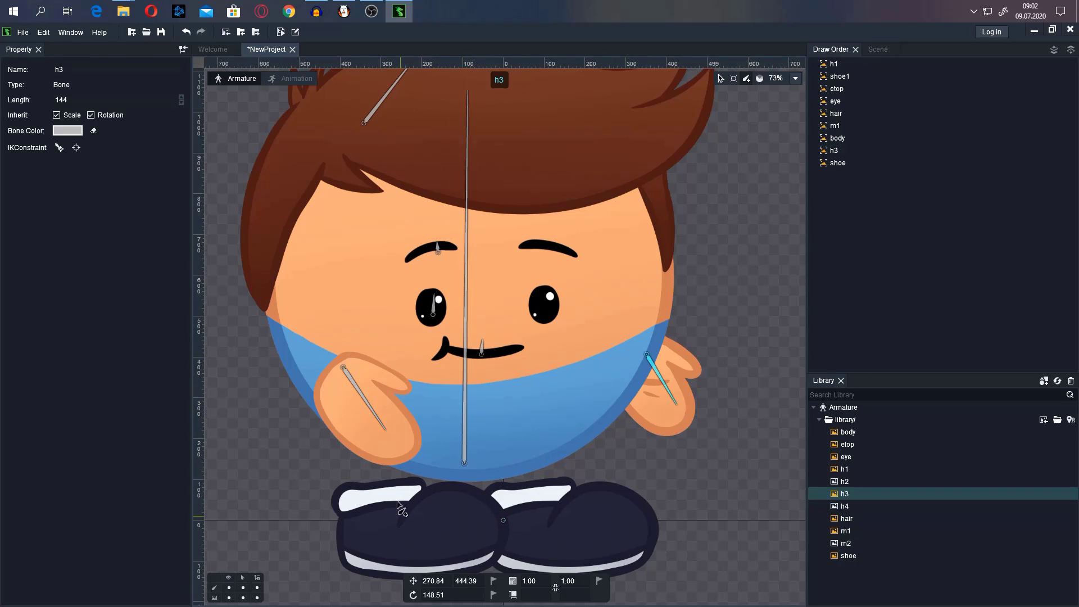
left_click(465, 429)
left_click_drag(536, 485, 594, 562)
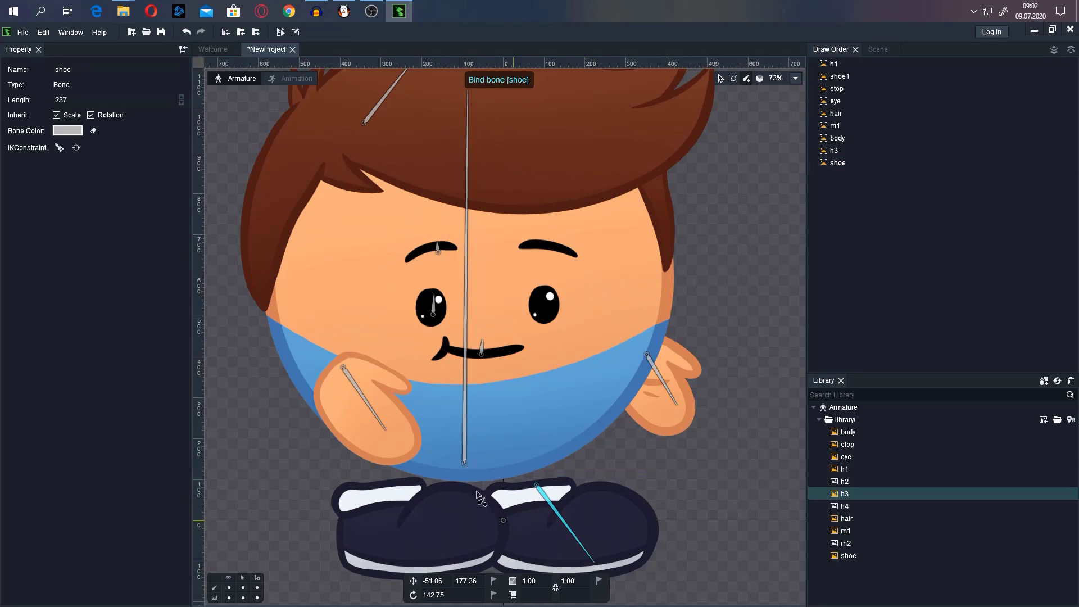
left_click(465, 429)
left_click_drag(392, 493, 427, 556)
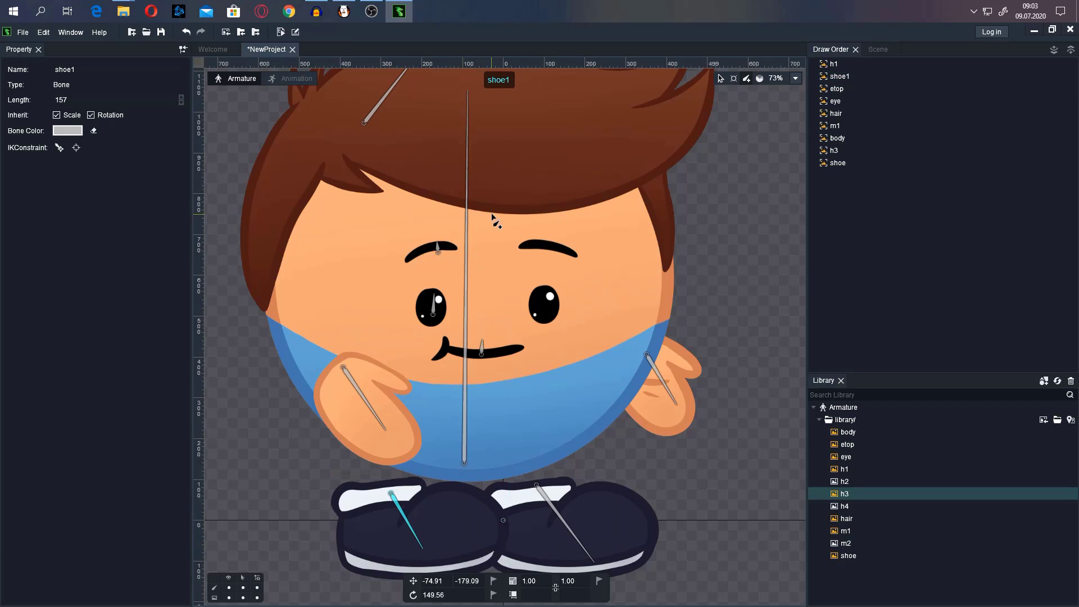
- Move the body bone upward with the whole character attached, to about Y -273
scroll(494, 217, "down", 5)
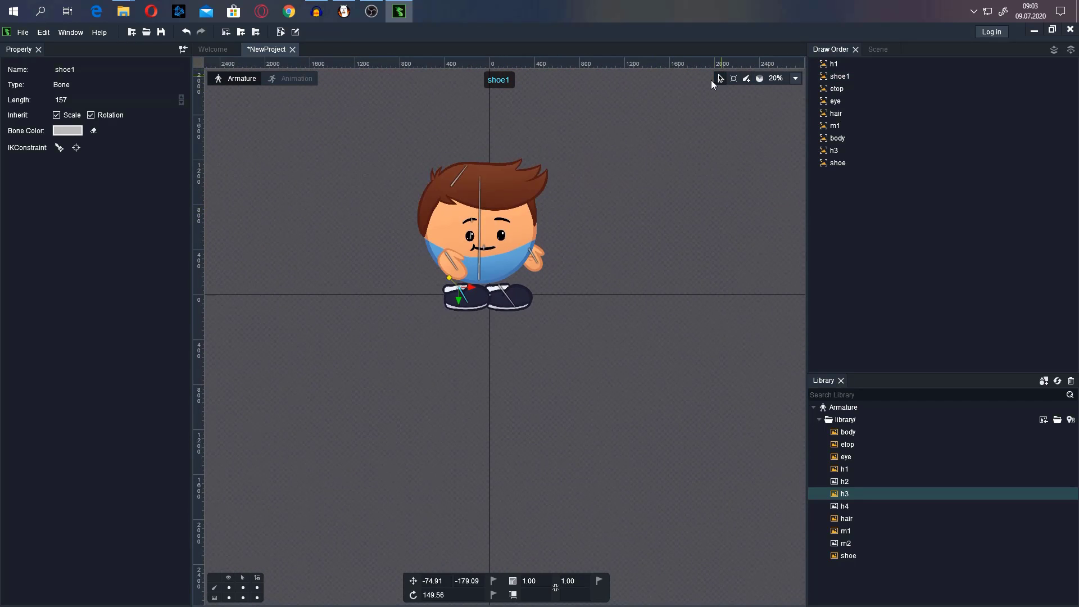
scroll(475, 207, "up", 4)
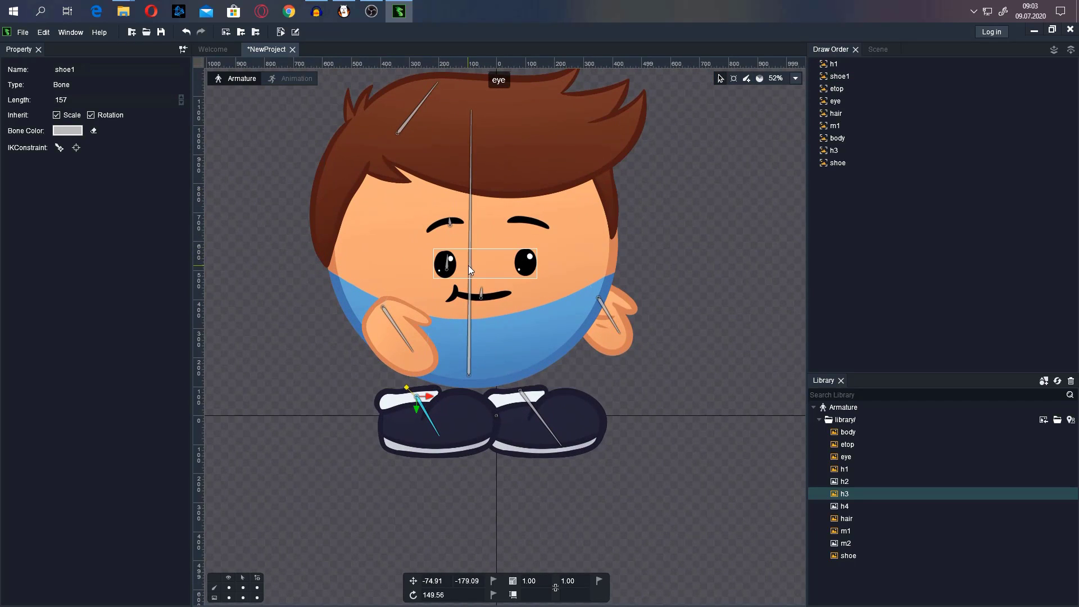
left_click(470, 269)
scroll(486, 250, "down", 4)
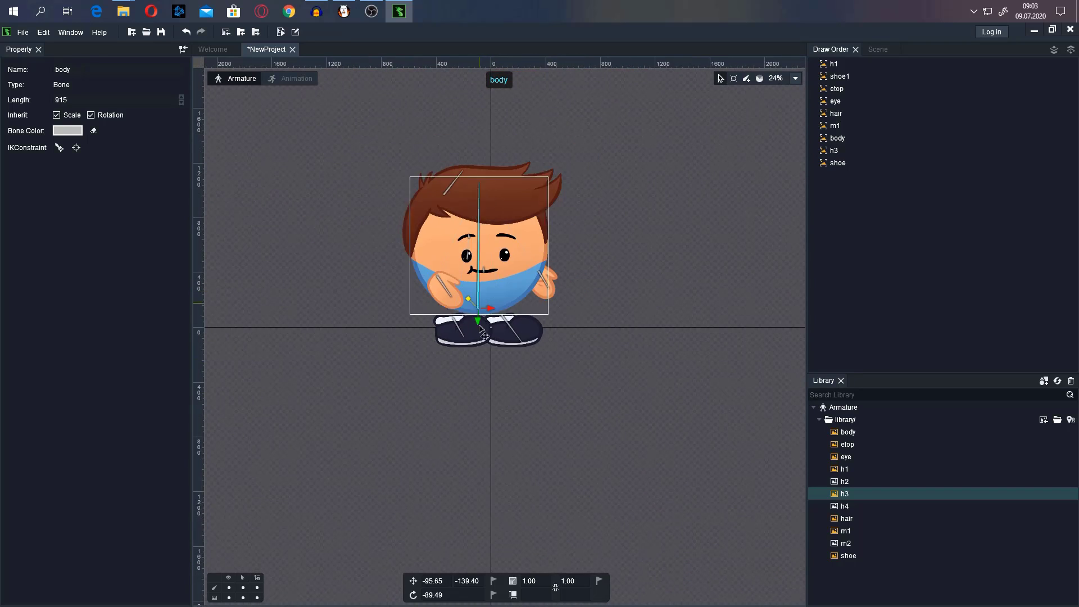
left_click_drag(479, 321, 497, 294)
scroll(490, 147, "up", 2)
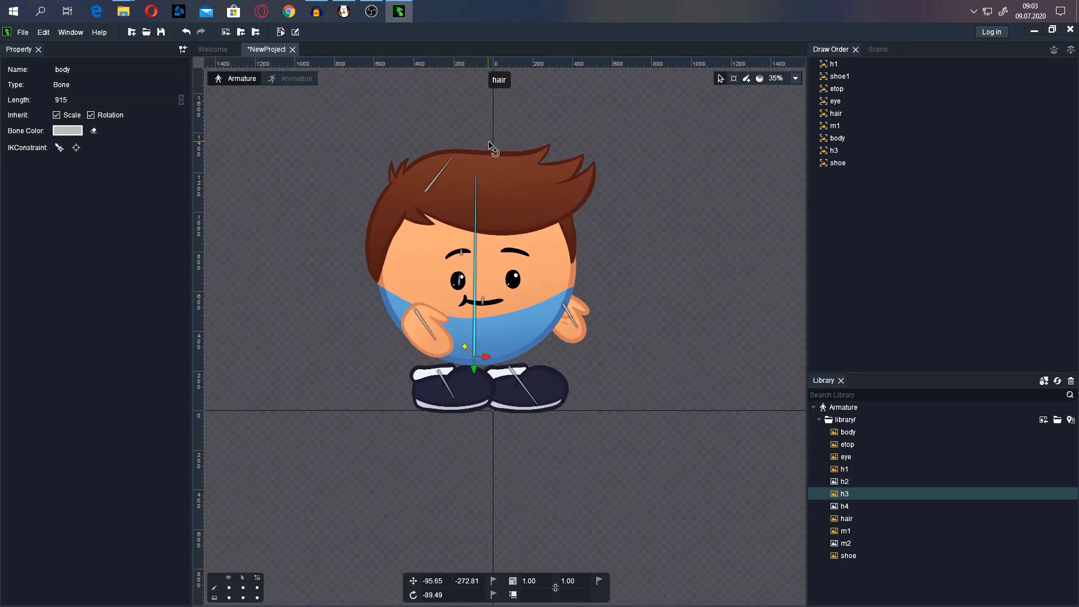
scroll(491, 149, "up", 1)
- Test the rig by moving the eye bone sideways and transforming the h1 hand bone, and undo the changes
left_click(455, 326)
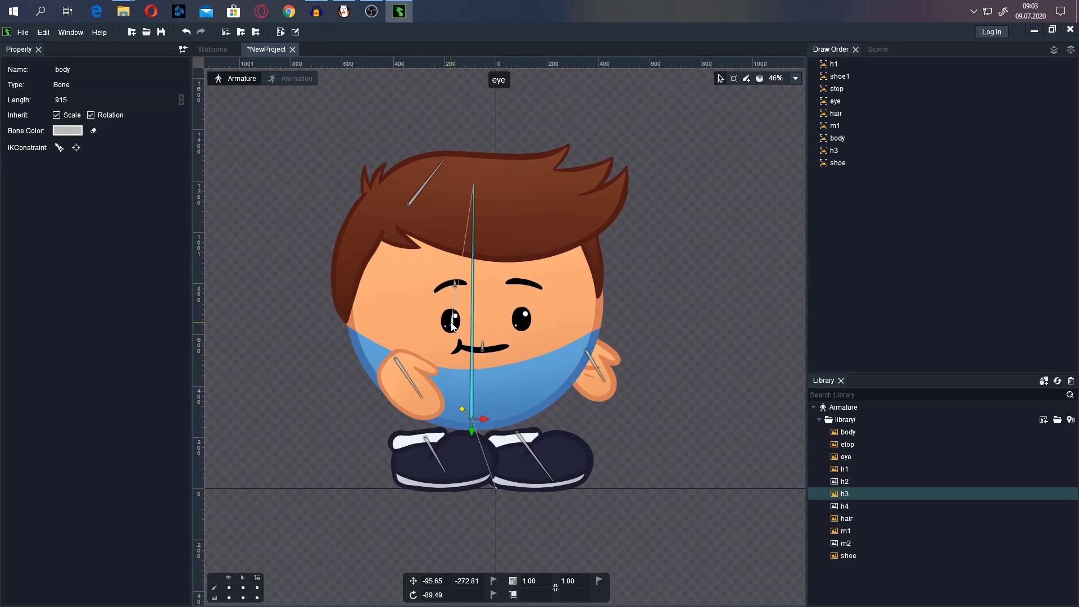
left_click_drag(462, 326, 449, 291)
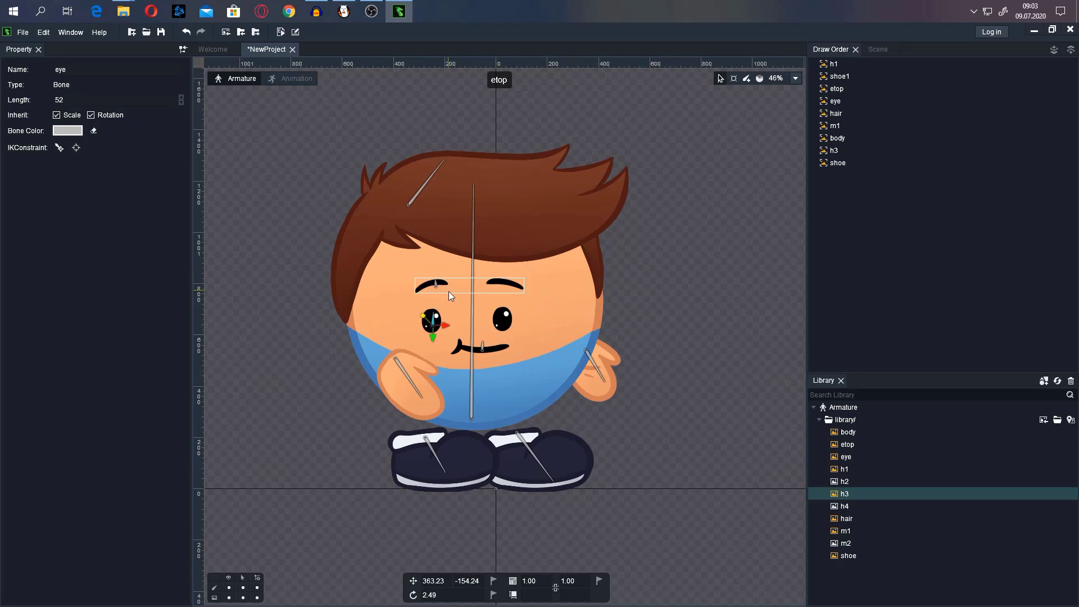
left_click(402, 369)
left_click_drag(742, 311, 643, 349)
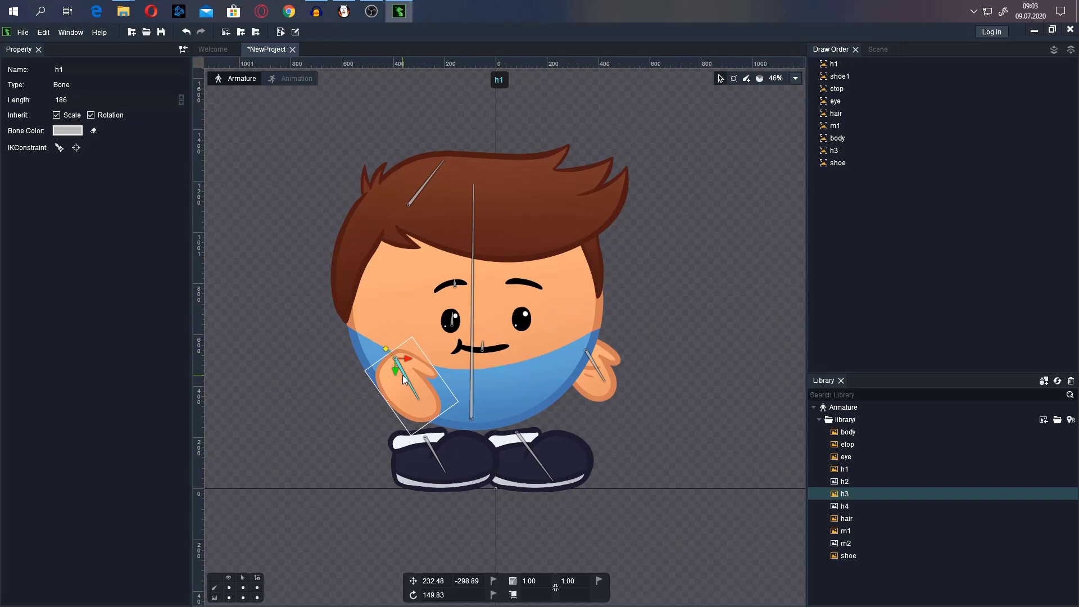
mouse_move(408, 376)
left_mouse_down()
mouse_move(396, 396)
mouse_move(403, 375)
left_mouse_up()
key("ctrl+z")
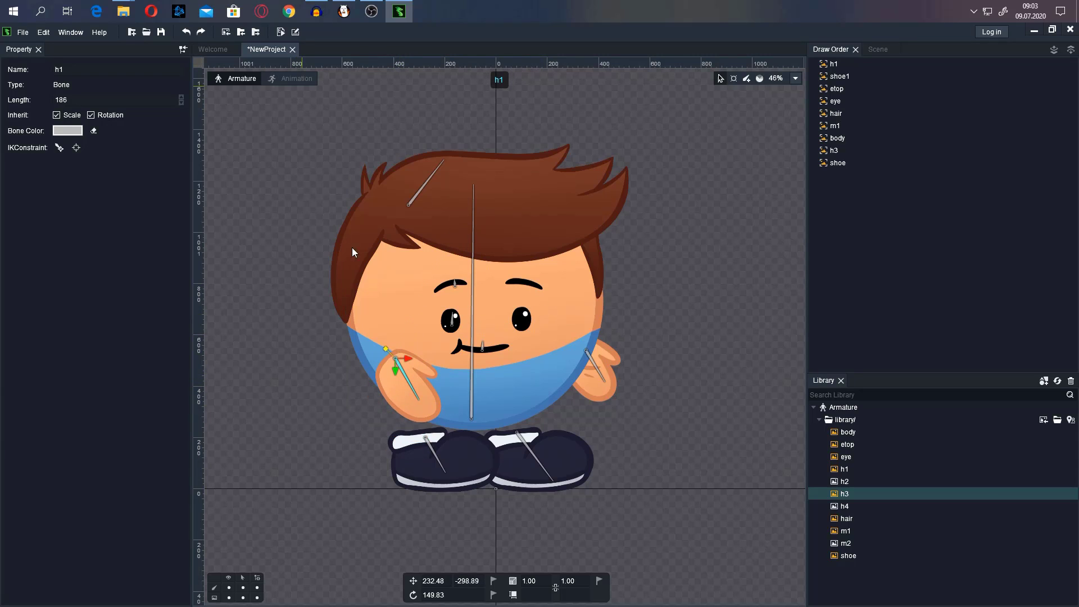
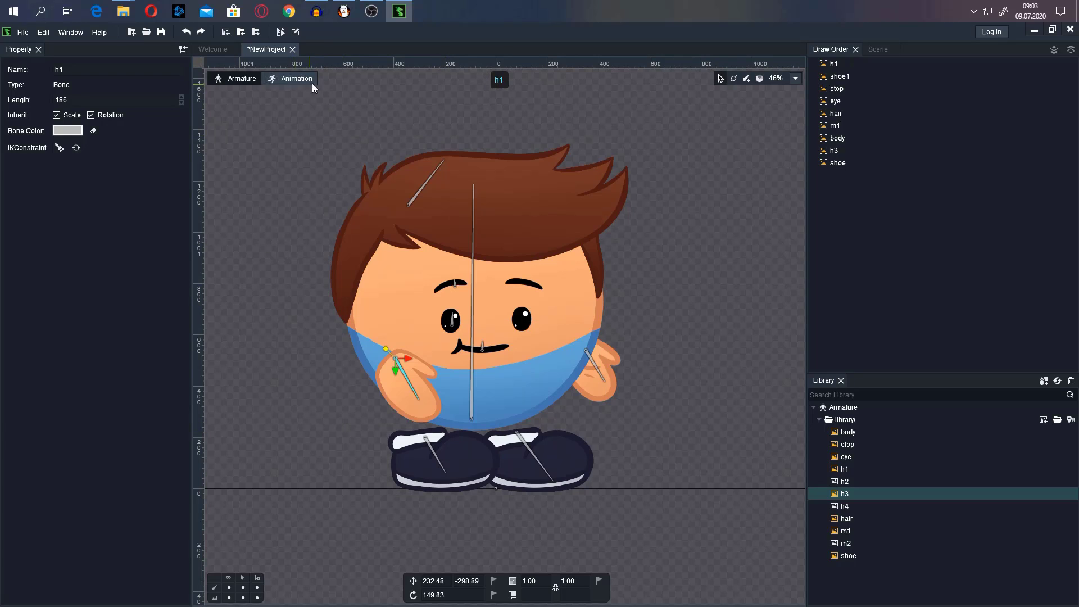
- Expand the body bone in the Scene hierarchy and add the h2 library image to the h1 slot as a second display
left_click(747, 231)
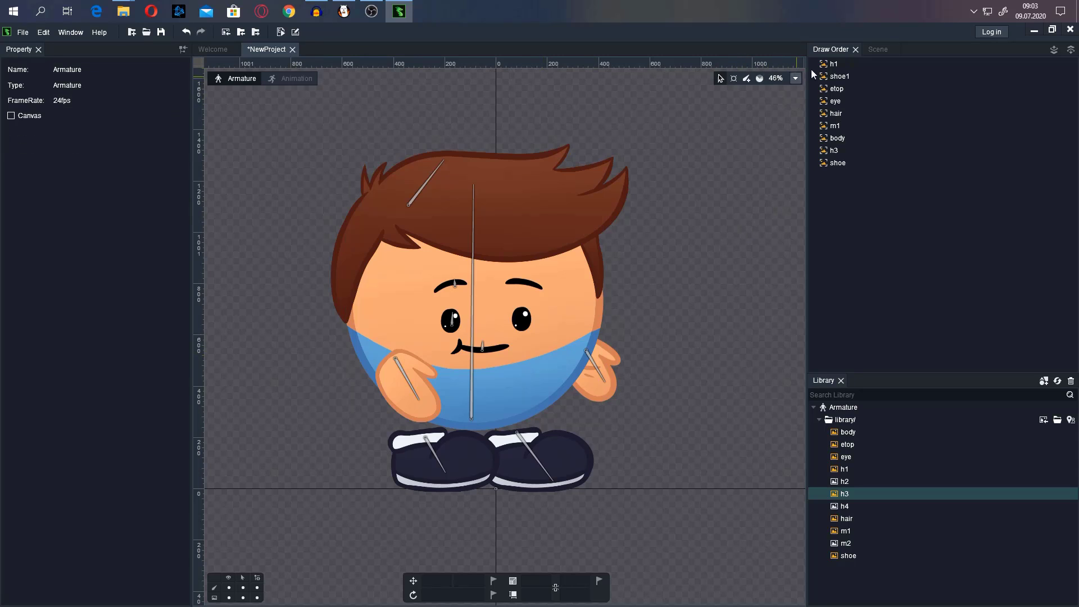
left_click(878, 50)
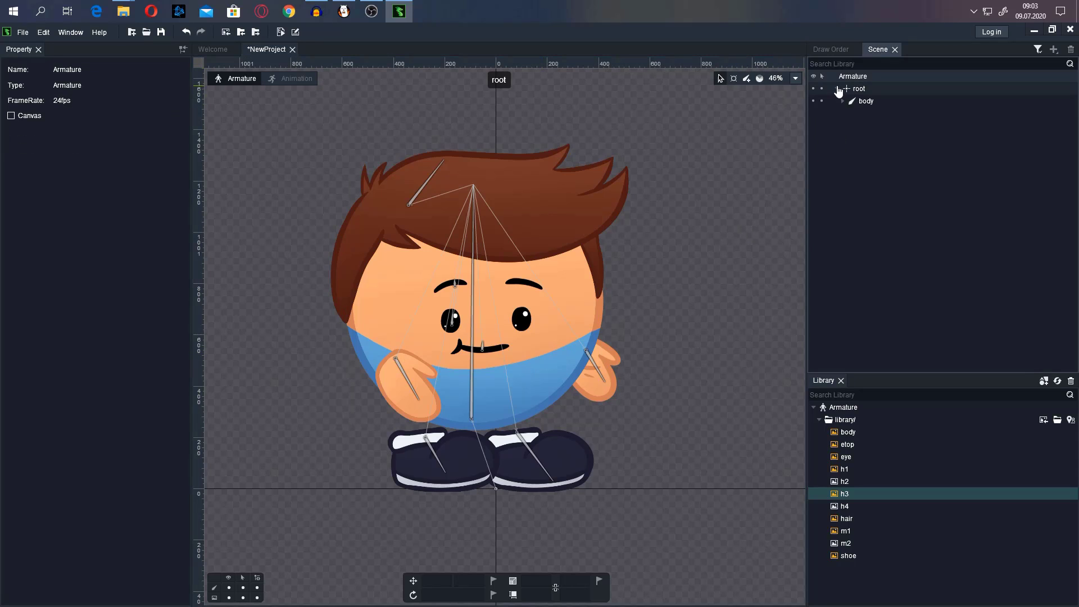
left_click(843, 102)
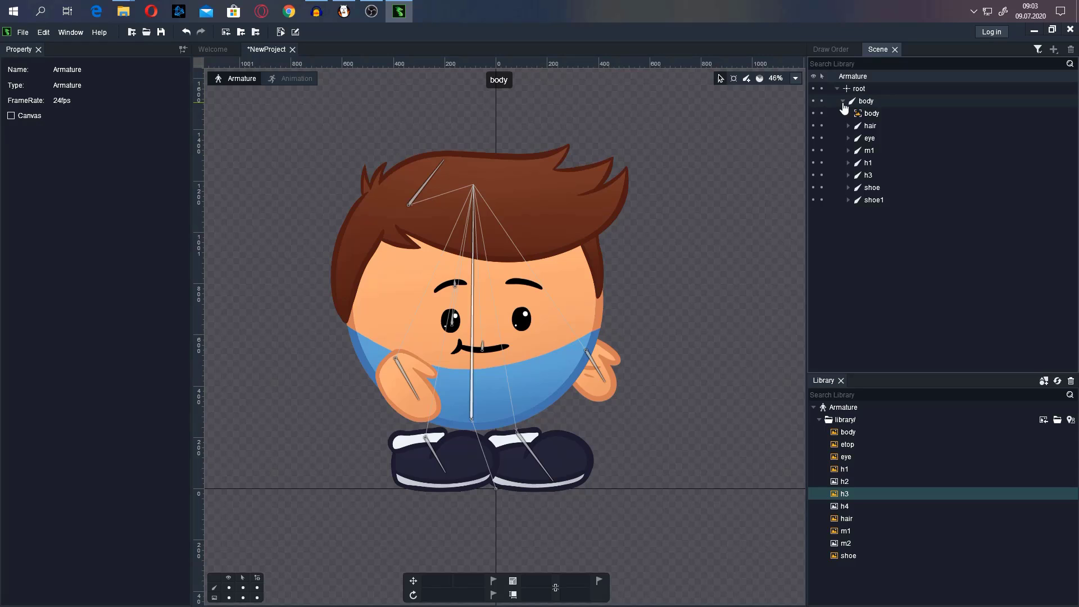
left_click(841, 482)
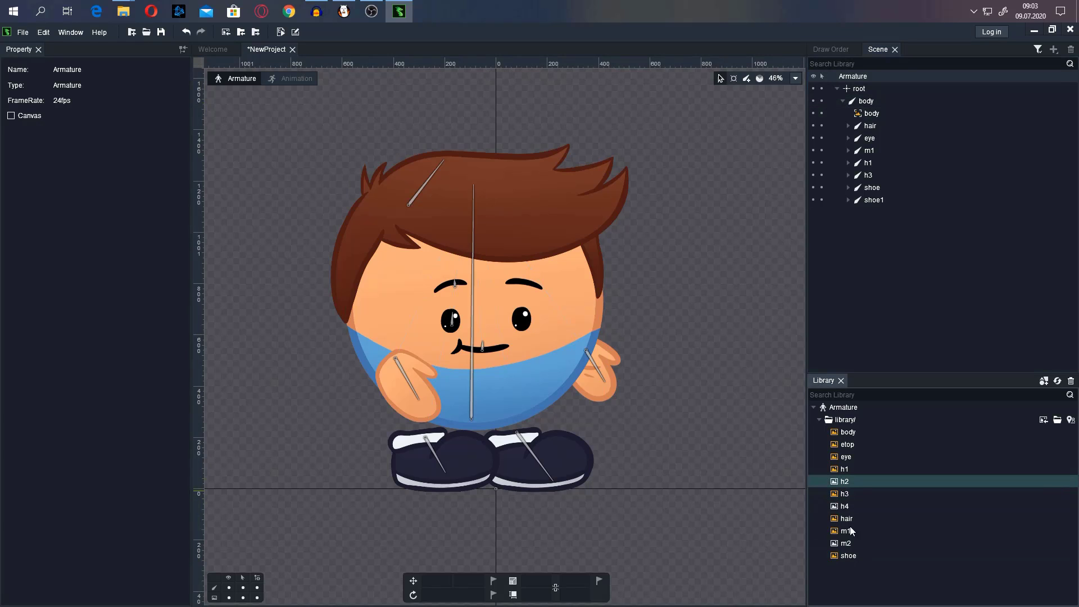
left_click(425, 397)
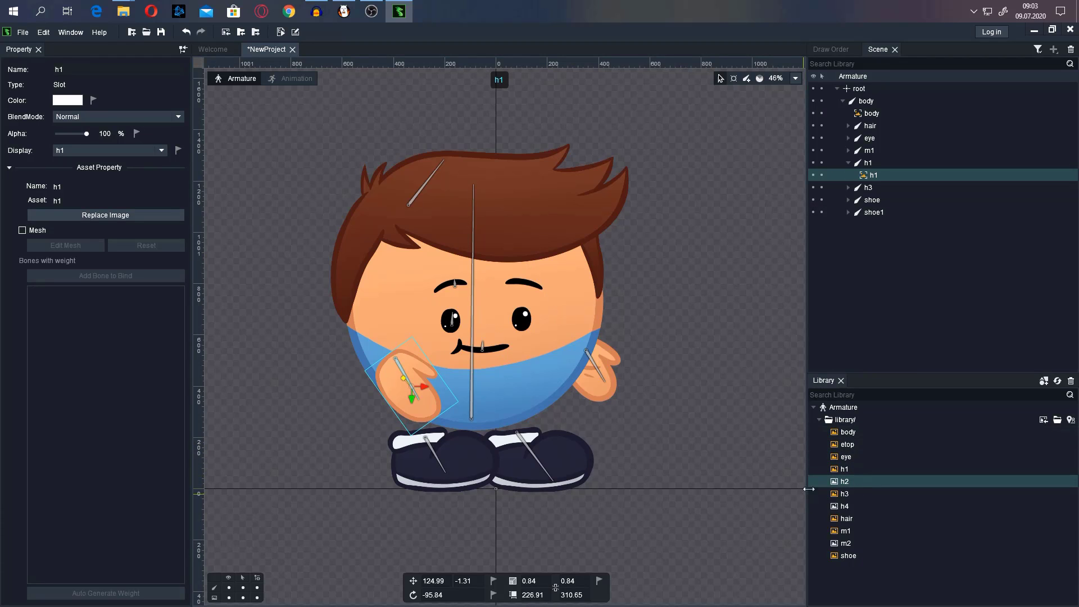
left_click_drag(818, 487, 883, 176)
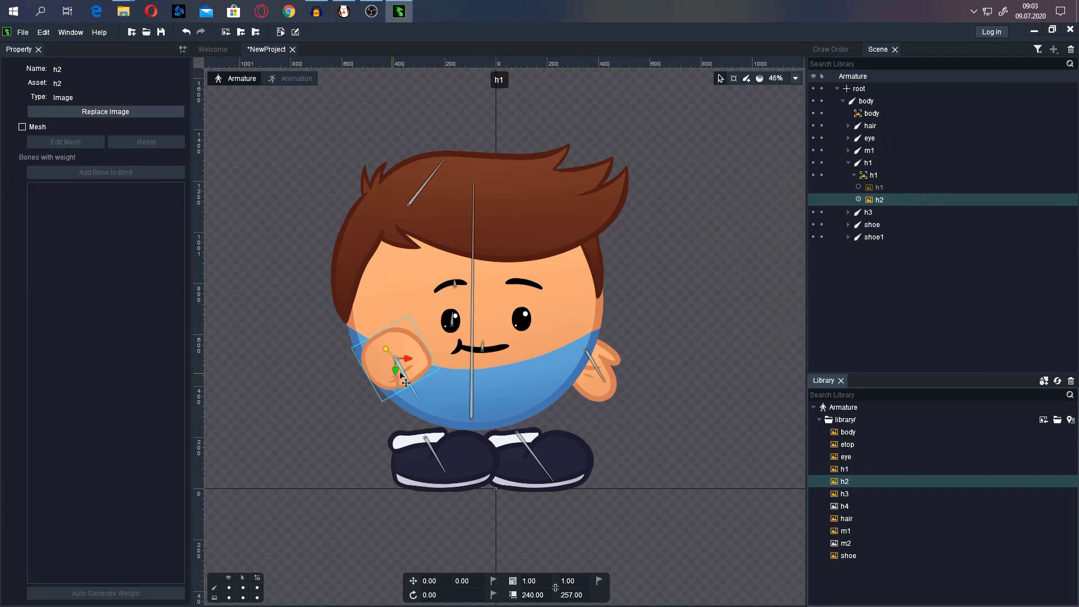
- Rotate the h2 hand image to about -82 degrees and place it over the h1 bone at about X 89, Y 14
left_click_drag(701, 448, 469, 227)
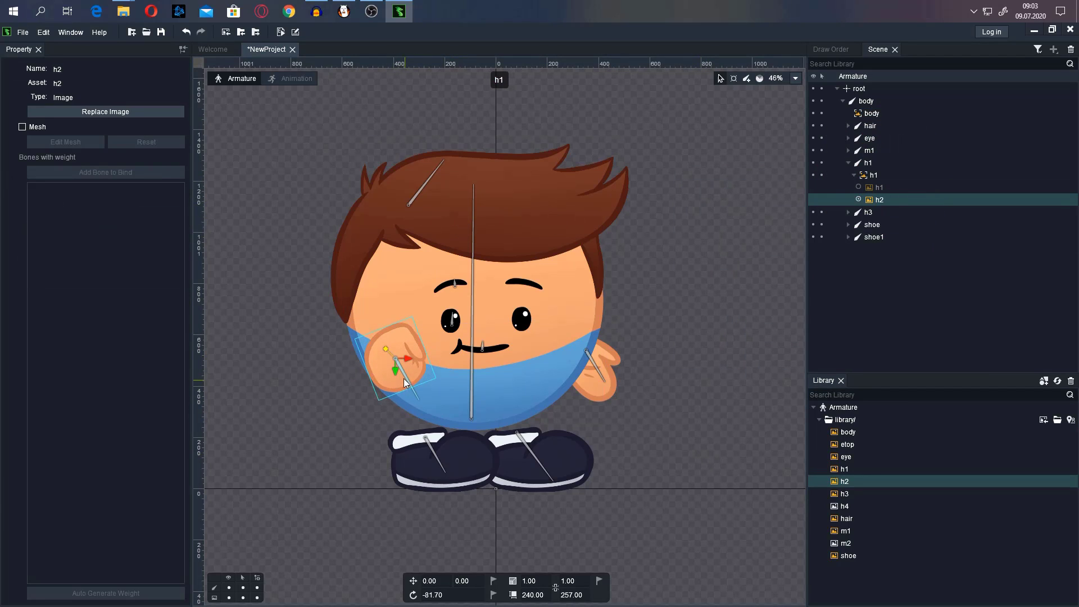
mouse_move(403, 378)
left_mouse_down()
mouse_move(396, 406)
mouse_move(419, 379)
left_mouse_up()
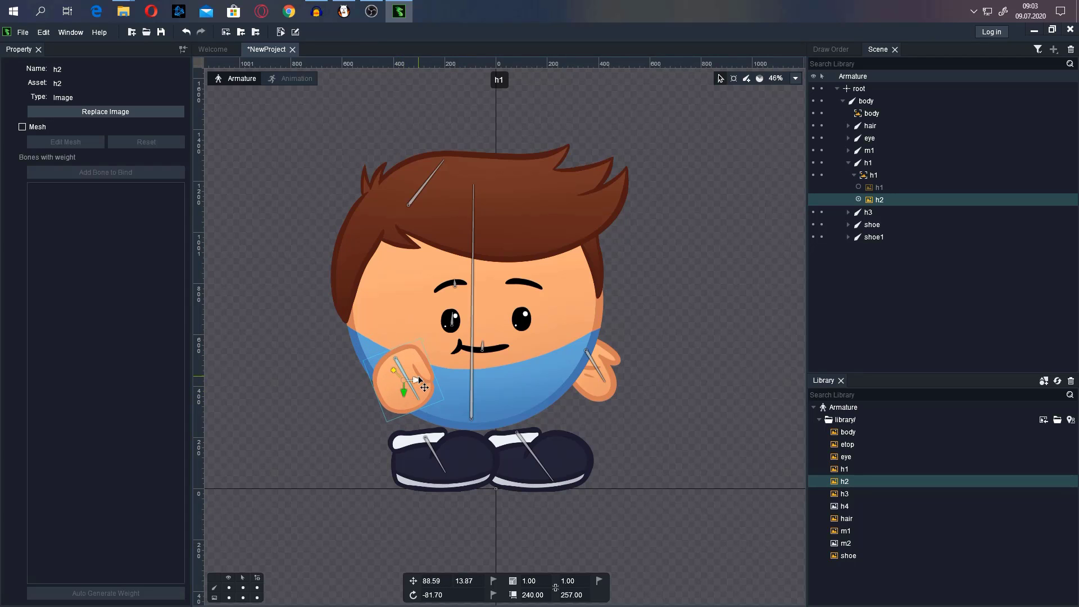
left_click(666, 385)
left_click(403, 373)
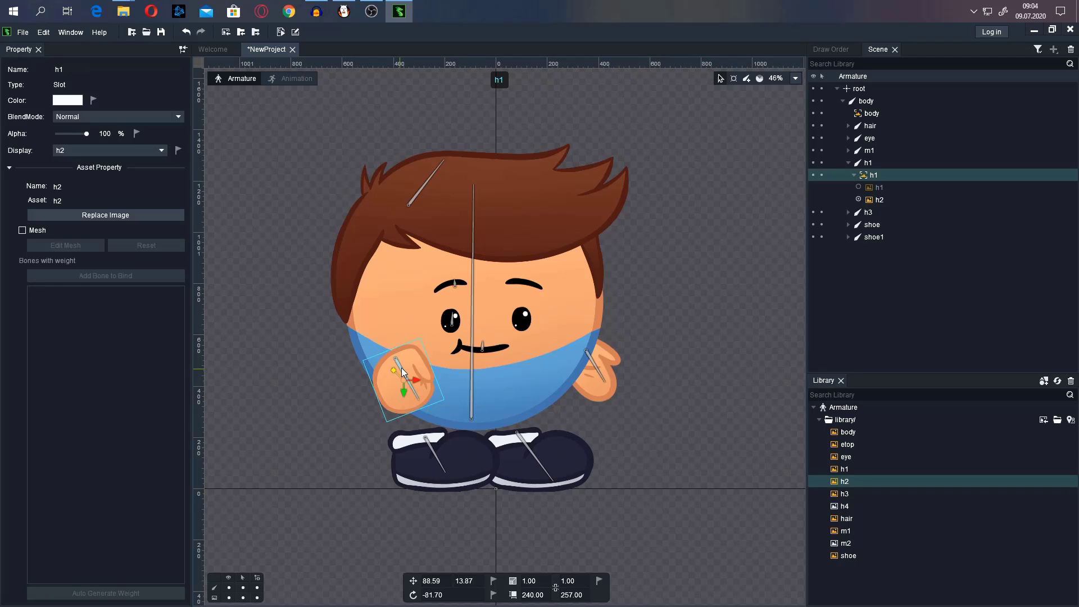
mouse_move(694, 354)
left_mouse_down()
mouse_move(711, 284)
mouse_move(686, 258)
mouse_move(641, 408)
mouse_move(701, 263)
mouse_move(653, 400)
mouse_move(673, 321)
mouse_move(690, 339)
left_mouse_up()
left_click(691, 355)
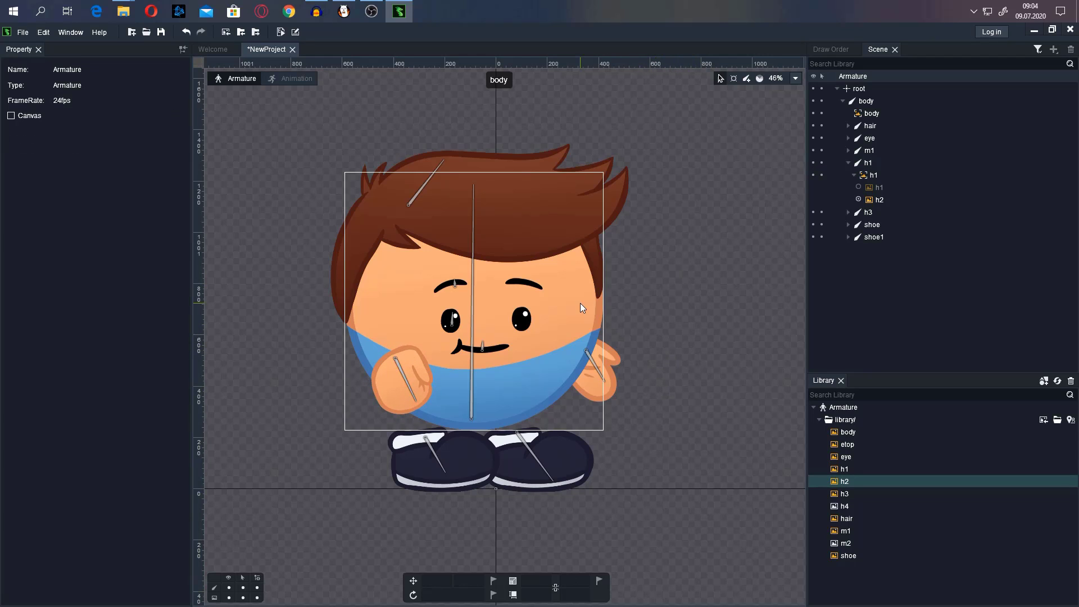
left_click(497, 349)
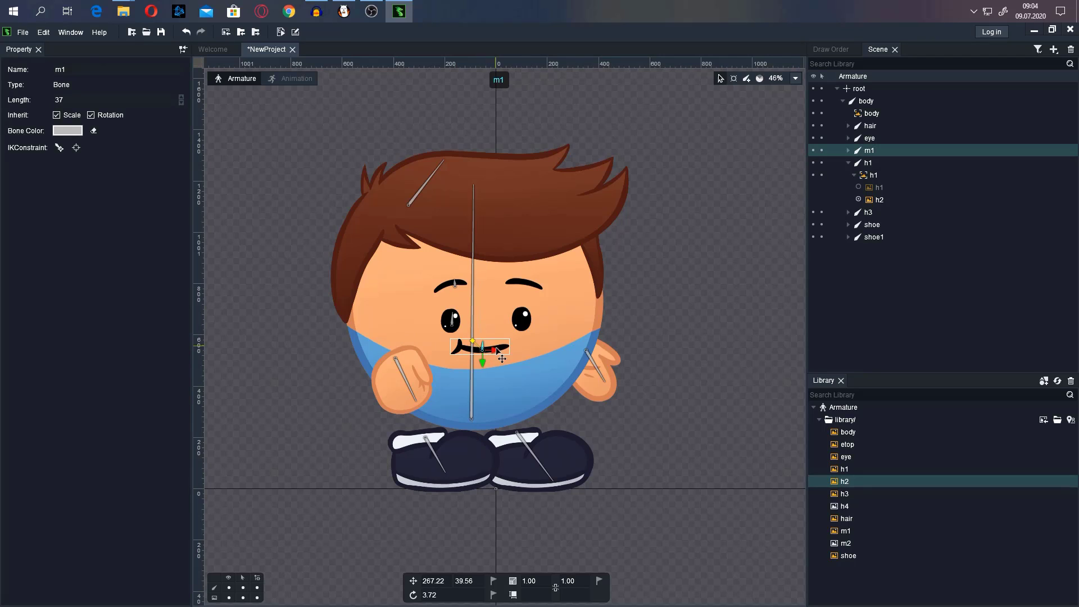
left_click(507, 354)
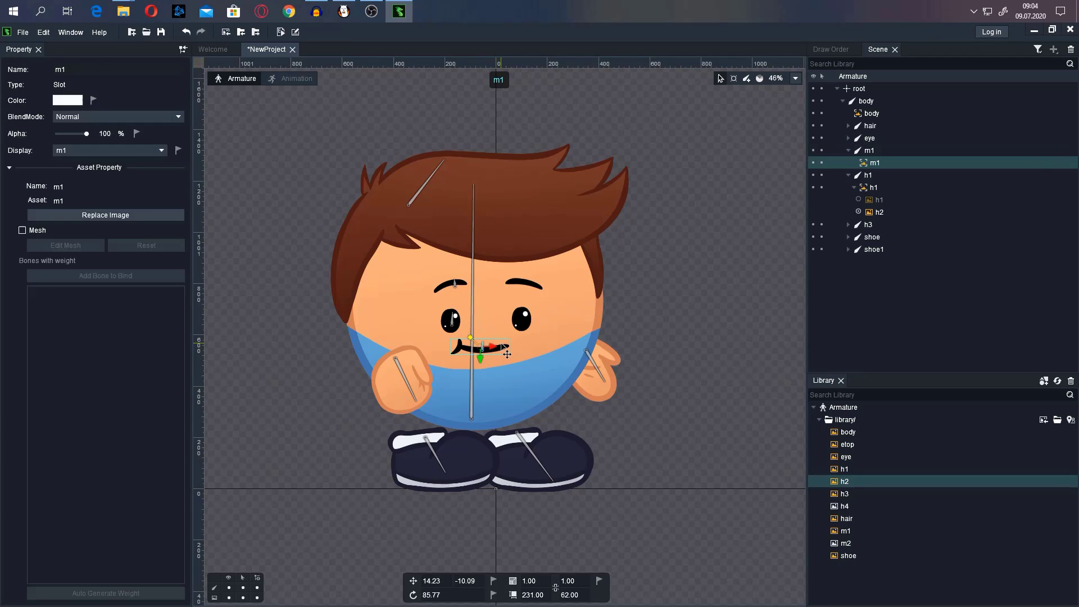
left_click(695, 169)
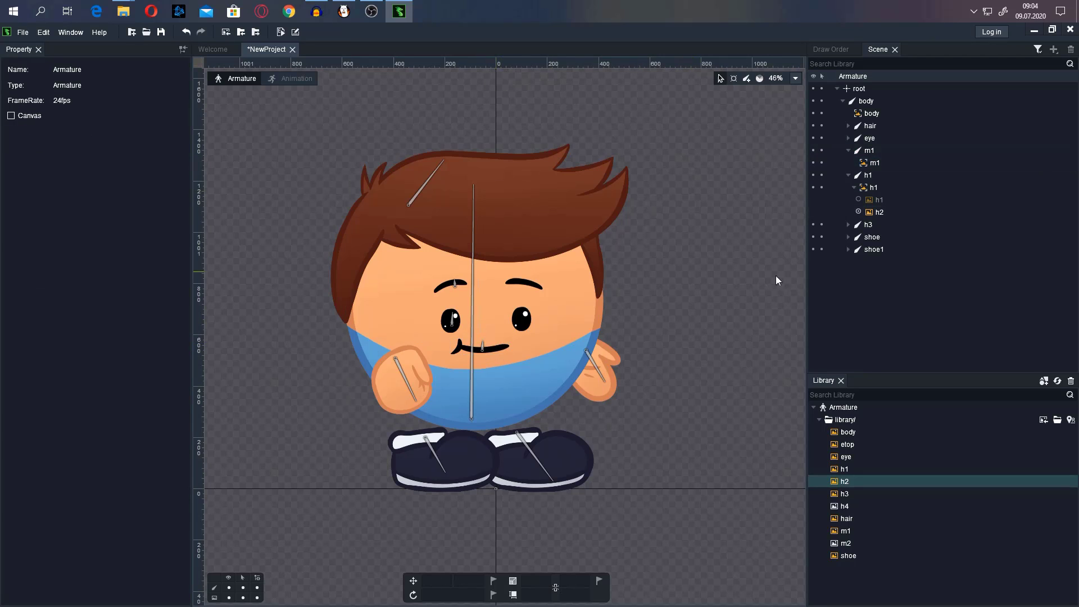
- Switch the h1 slot's displayed image back to h1 and enter animation mode
left_click(860, 200)
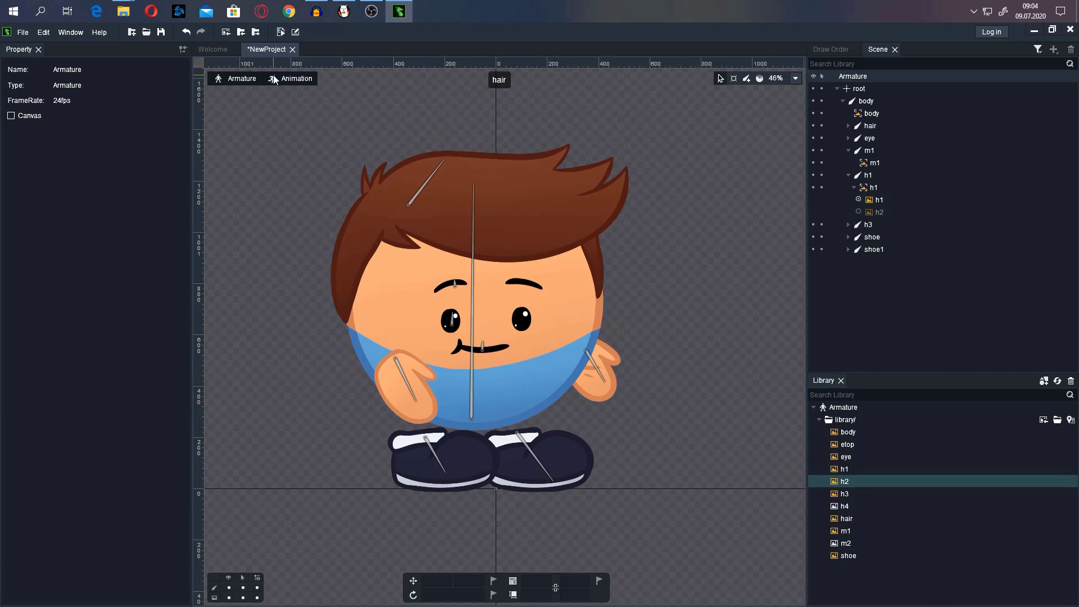
left_click(275, 80)
scroll(303, 315, "down", 4)
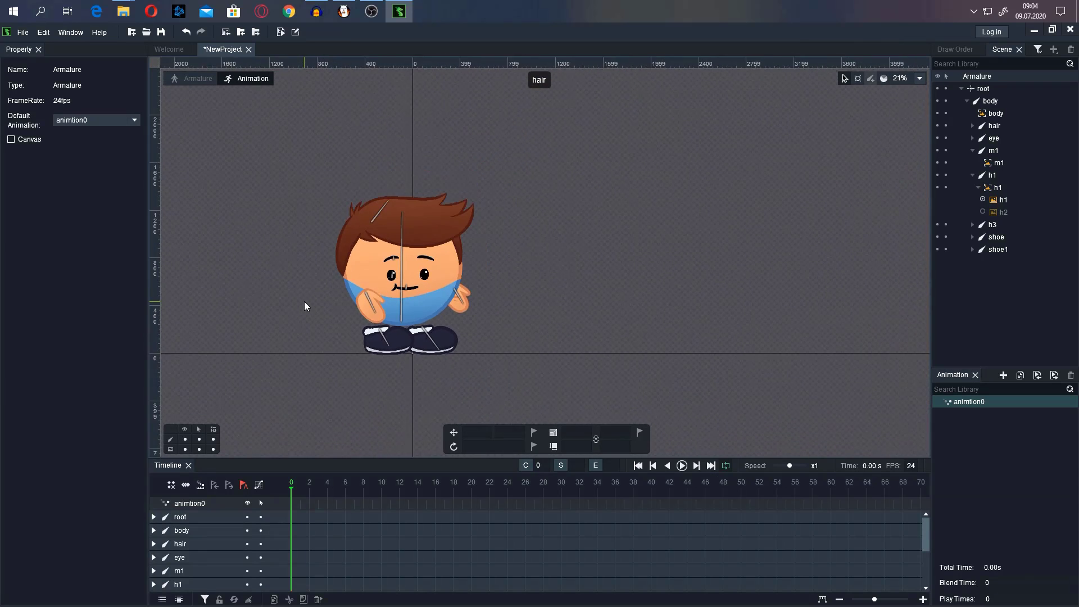
scroll(337, 233, "up", 2)
scroll(331, 230, "down", 1)
right_click(325, 228)
left_click(293, 270)
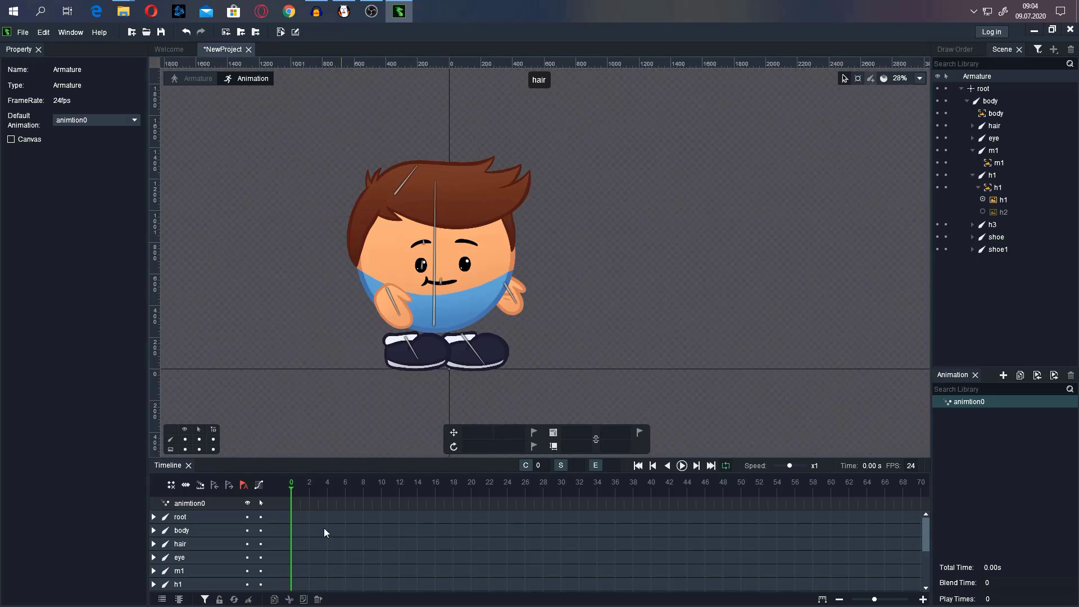
- Select the whole character and set keyframes for all its parts at frame 0
left_click_drag(253, 138, 659, 389)
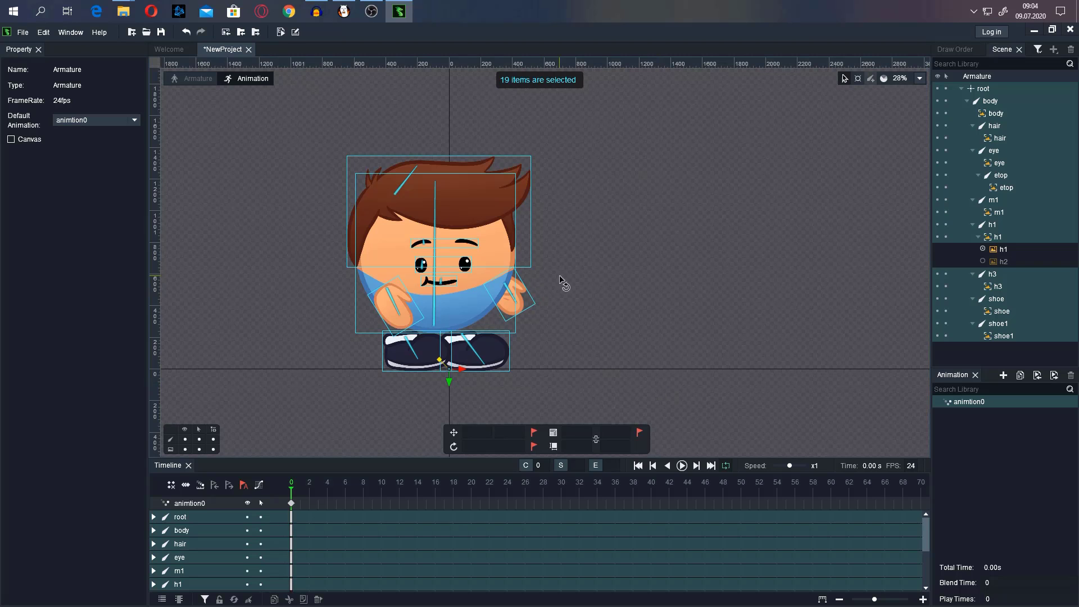
left_click(565, 206)
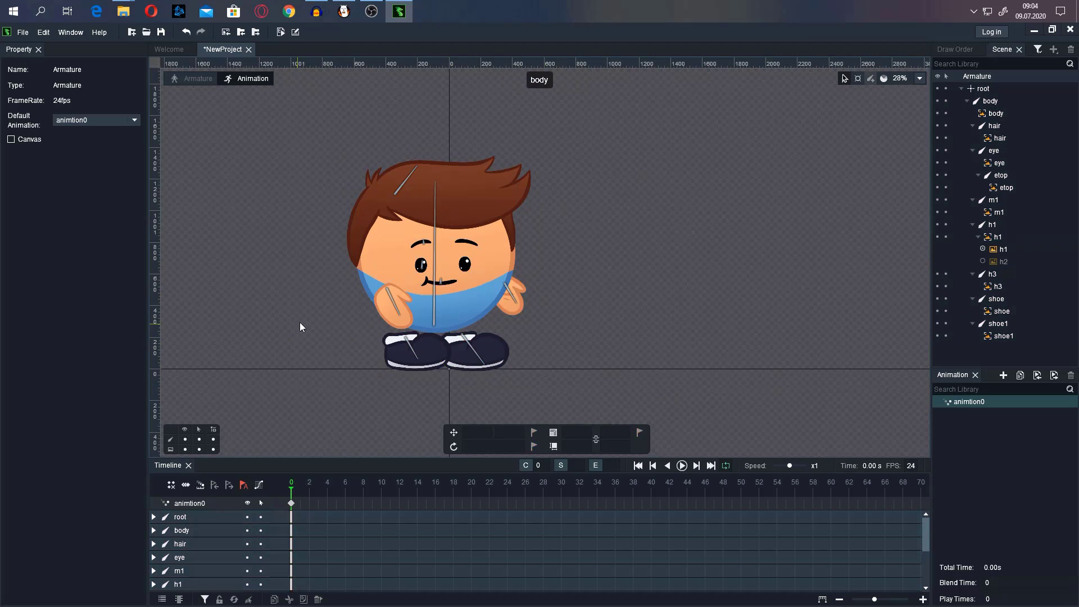
scroll(316, 243, "up", 3)
scroll(317, 241, "down", 5)
scroll(447, 157, "up", 2)
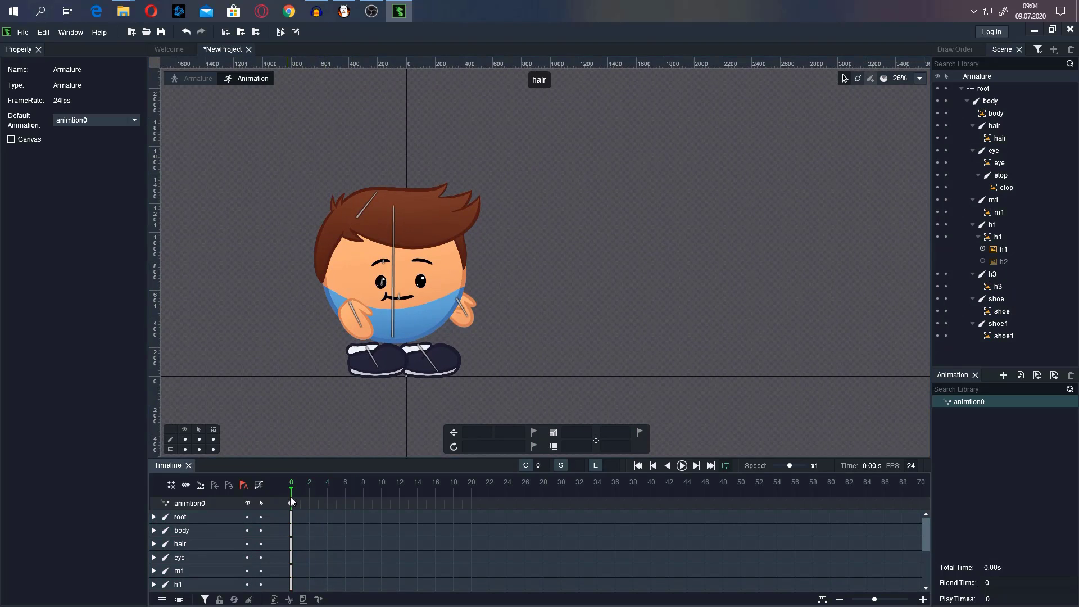
- At frame 0, raise the shoe bone to about X 16, Y 177 and the shoe1 bone to about X -48, Y -179
left_click(394, 302)
left_click(373, 358)
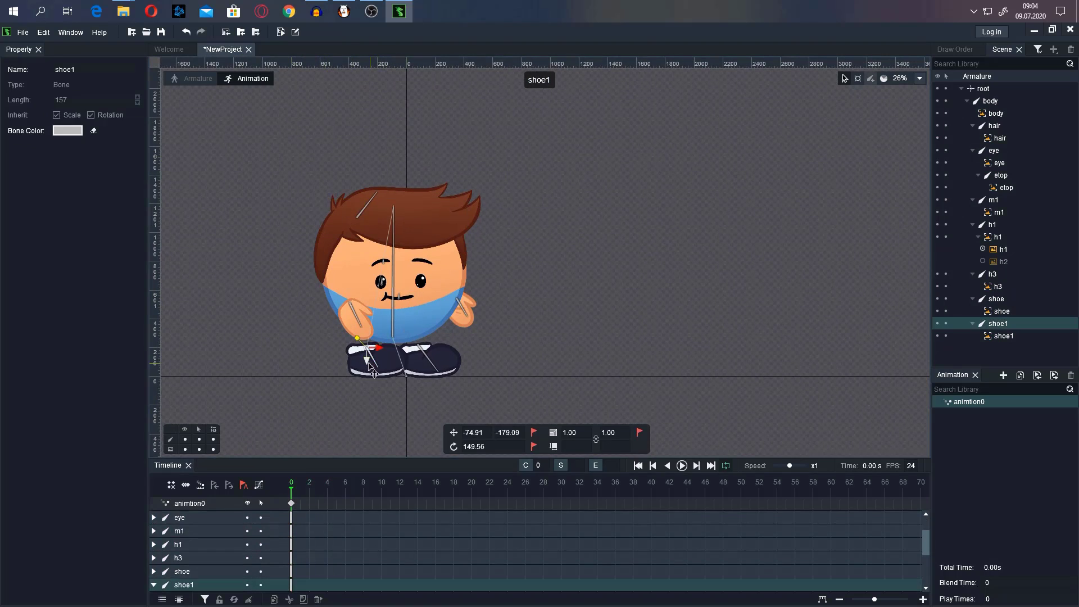
mouse_move(373, 357)
left_mouse_down()
mouse_move(368, 347)
mouse_move(368, 360)
left_mouse_up()
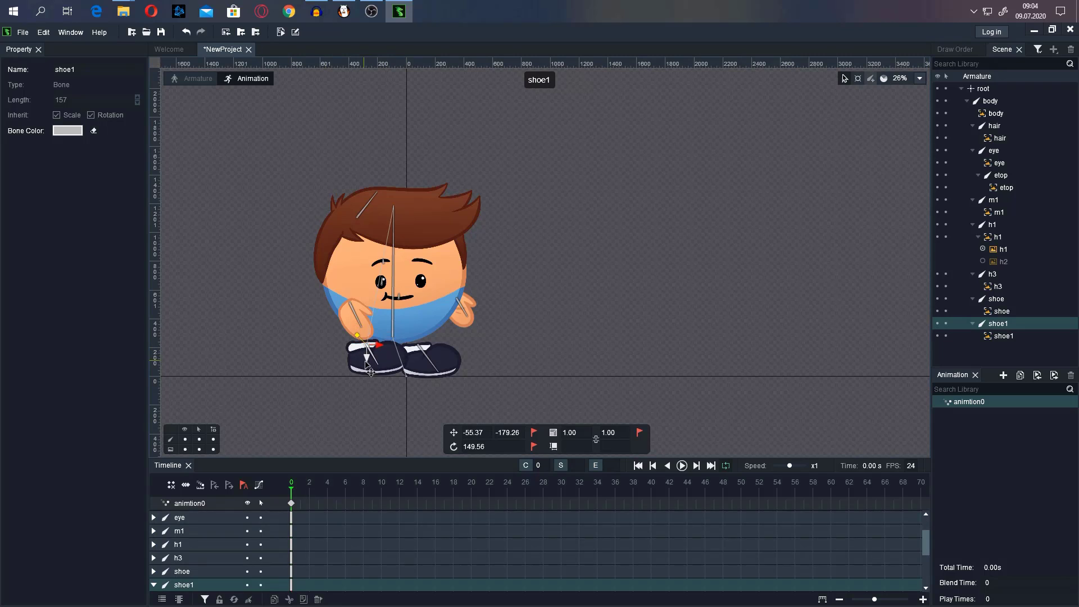
left_click(425, 367)
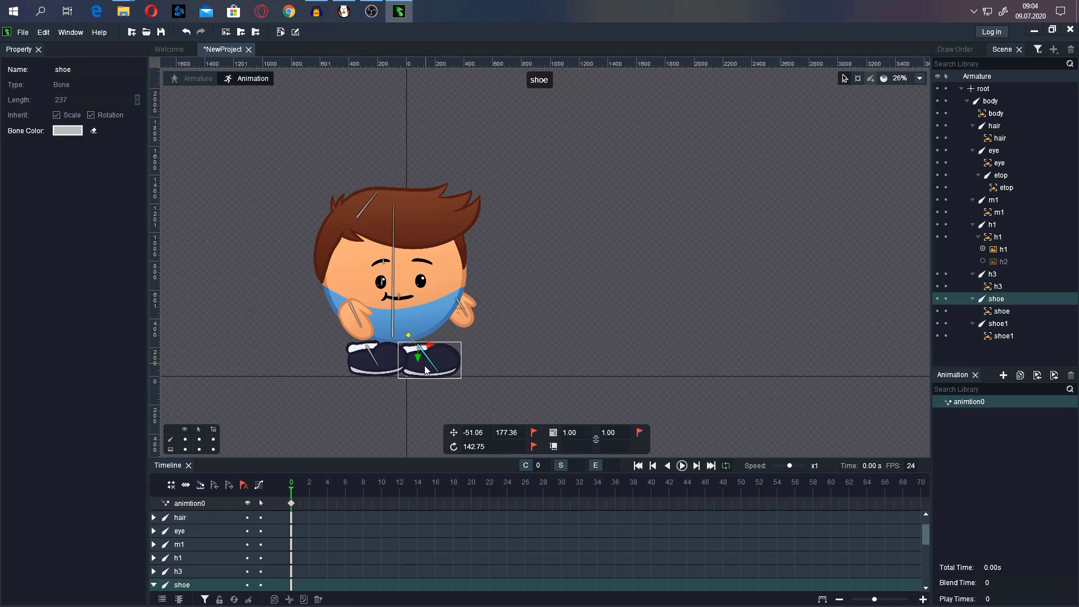
left_click_drag(425, 369, 422, 365)
left_click_drag(422, 353, 417, 353)
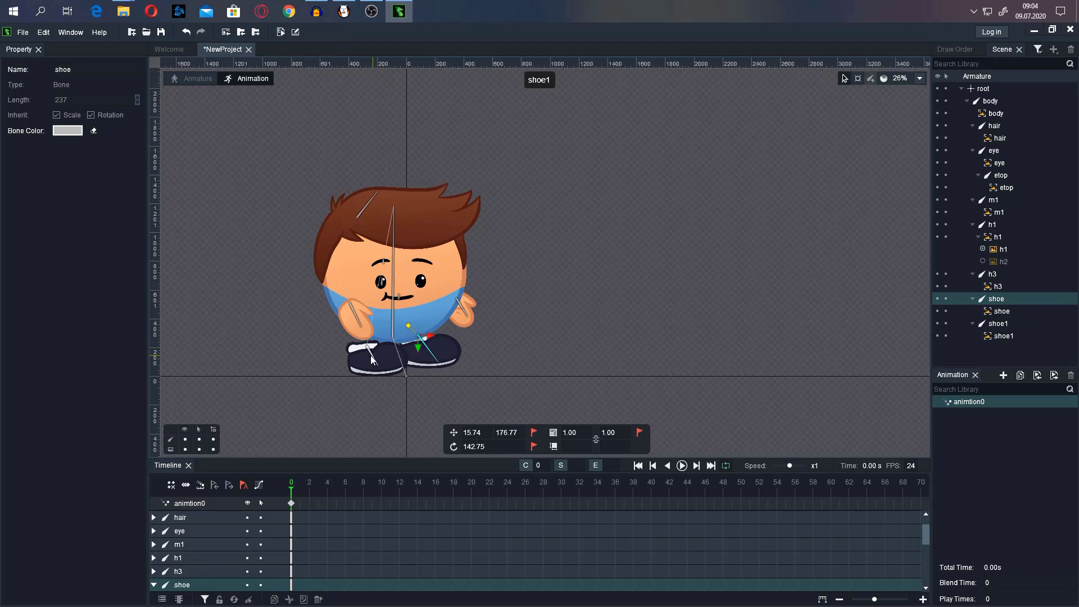
left_click(352, 363)
left_click_drag(352, 362, 371, 367)
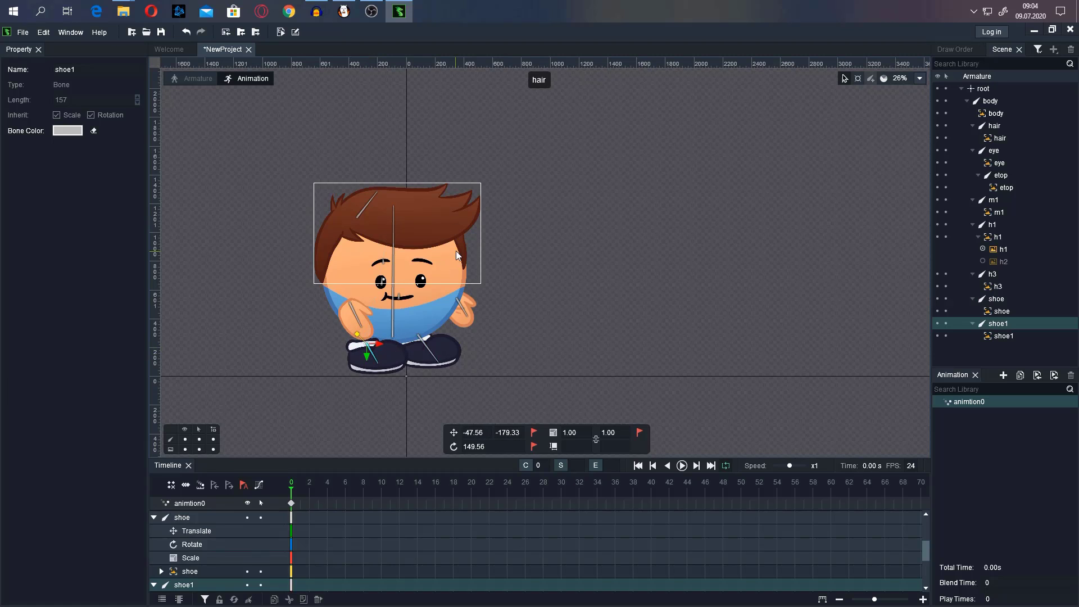
left_click(605, 284)
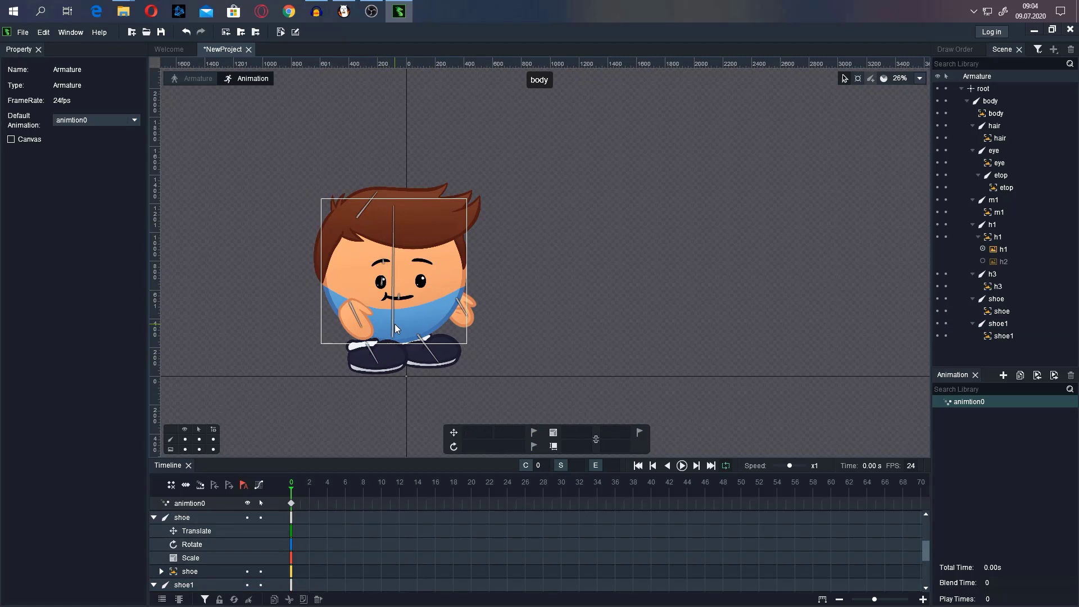
- Lower the body bone slightly at frame 0 so the character crouches with its feet near the ground line
left_click(393, 325)
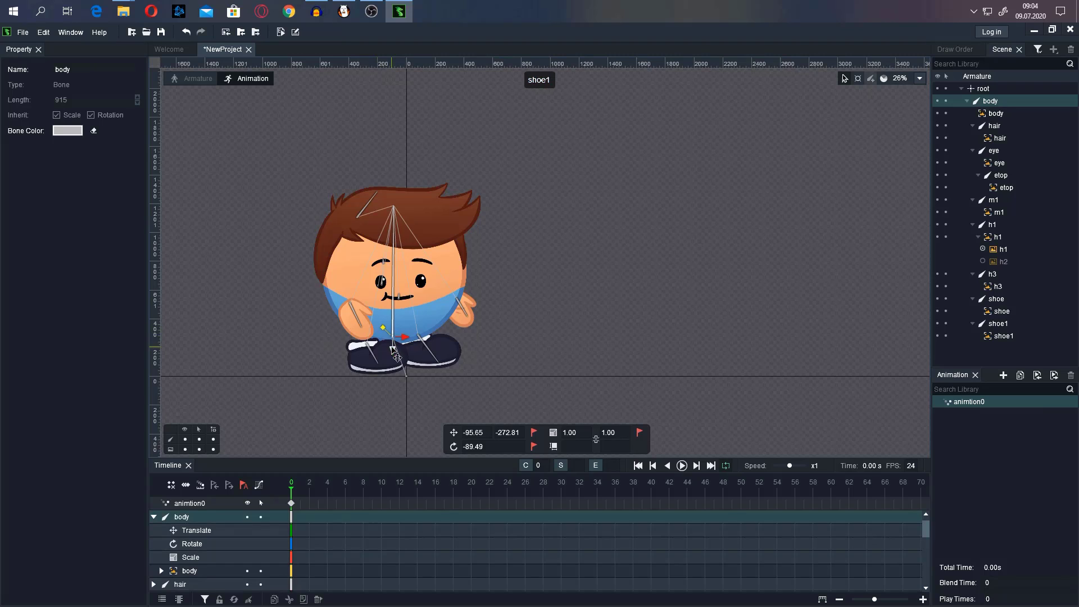
left_click_drag(394, 349, 393, 360)
left_click(545, 337)
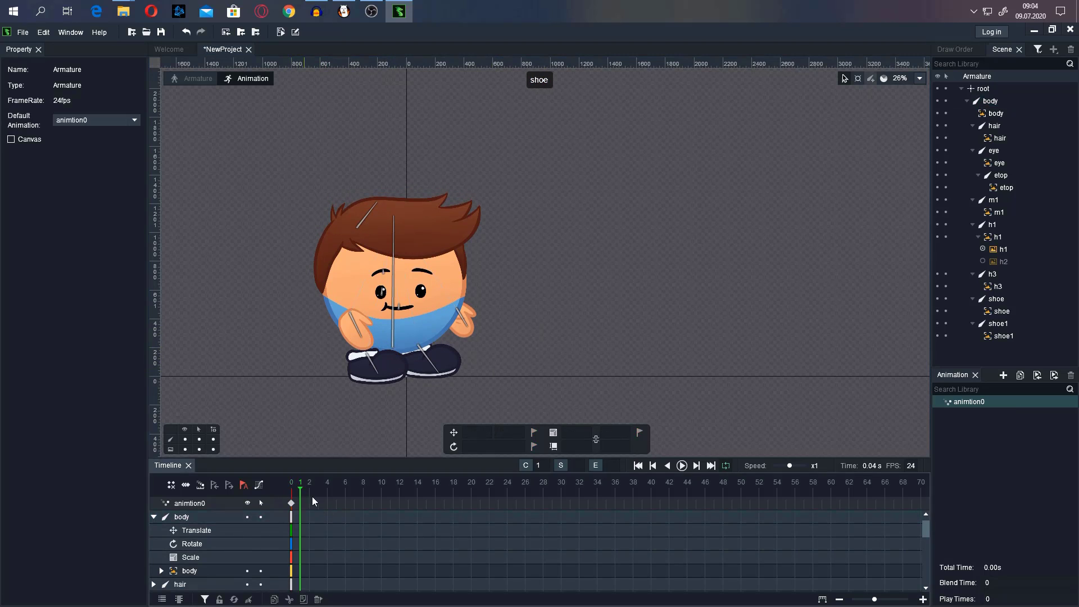
- Keyframe the whole character at frame 24 and raise it straight up, high above the ground line
left_click_drag(312, 497, 480, 521)
left_click_drag(447, 169, 301, 433)
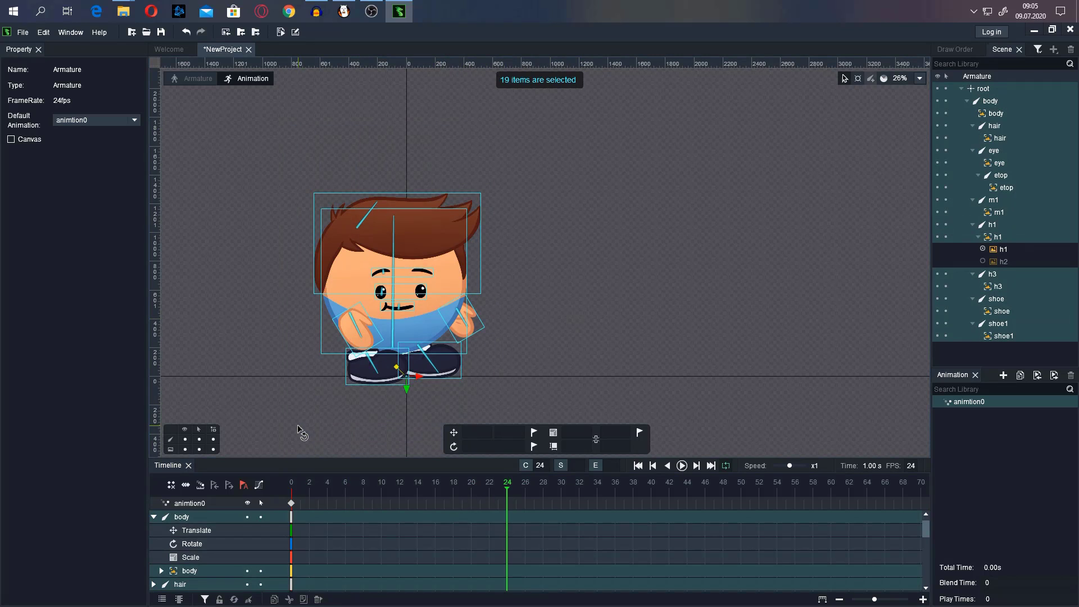
key("k")
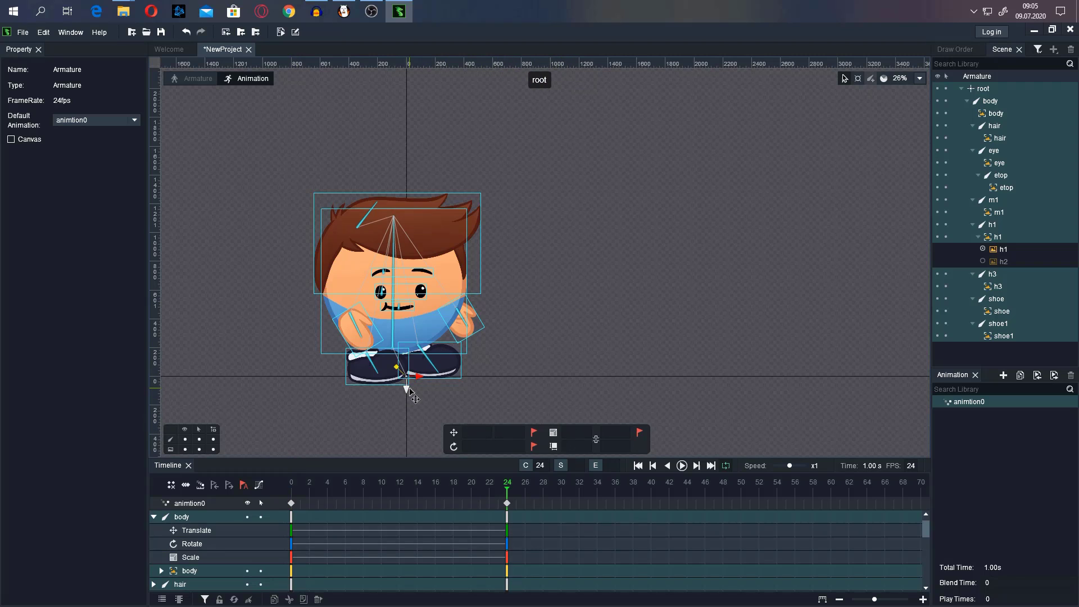
left_click_drag(408, 388, 420, 244)
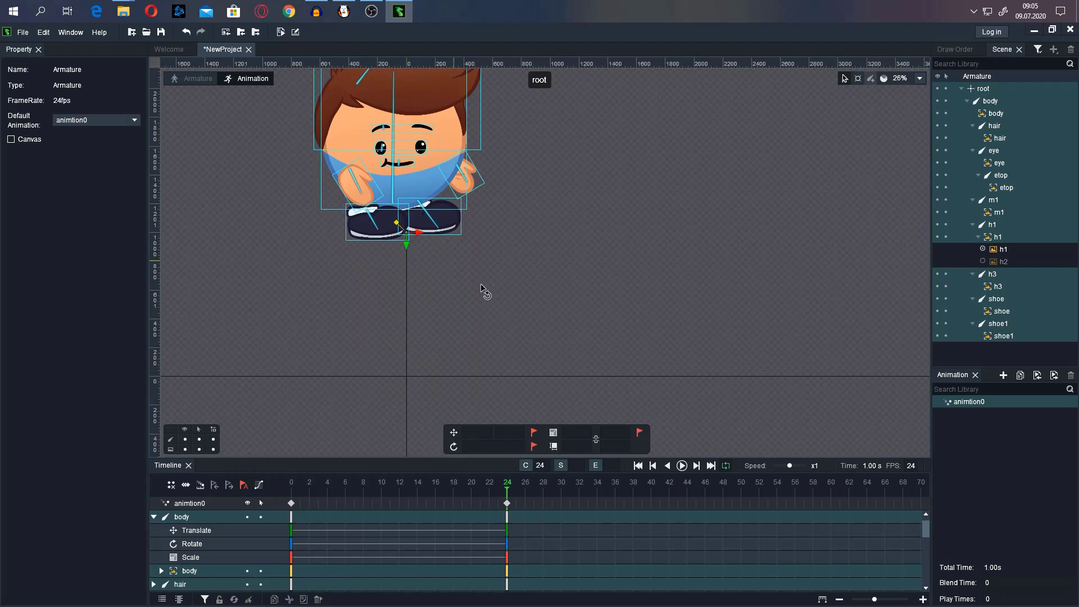
left_click_drag(502, 300, 548, 210)
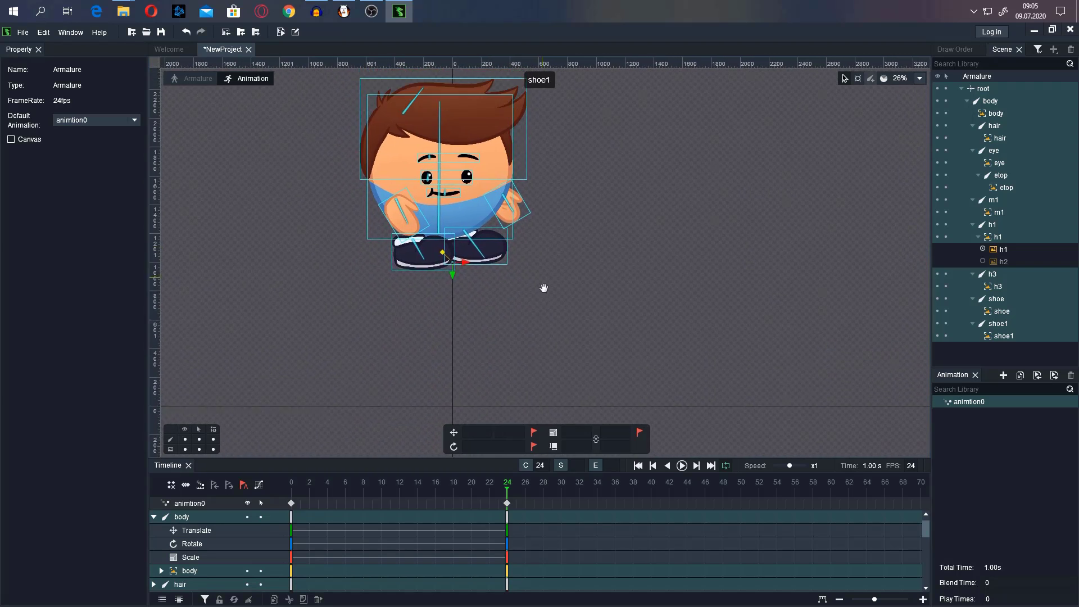
- Play the jump animation from frame 0 to check the movement, and stop it
left_click_drag(498, 497, 281, 526)
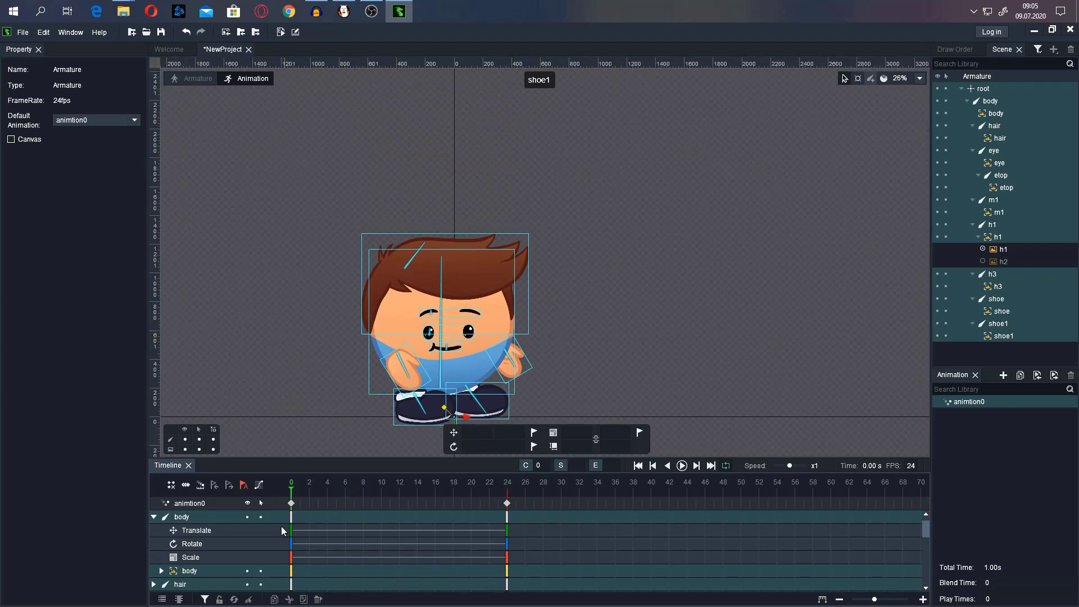
left_click_drag(631, 302, 633, 256)
left_click(699, 337)
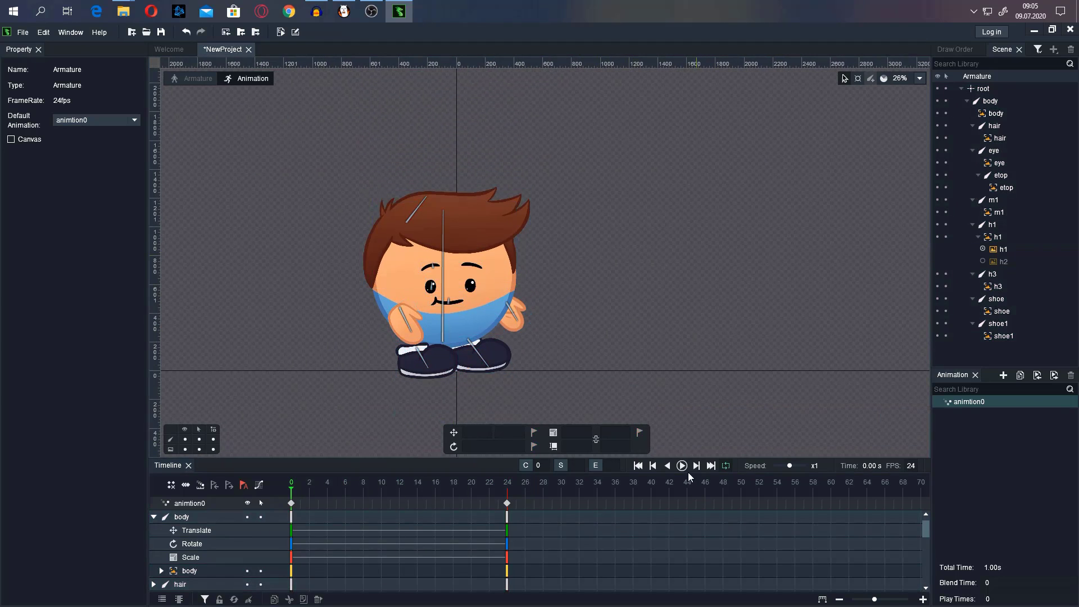
left_click(682, 466)
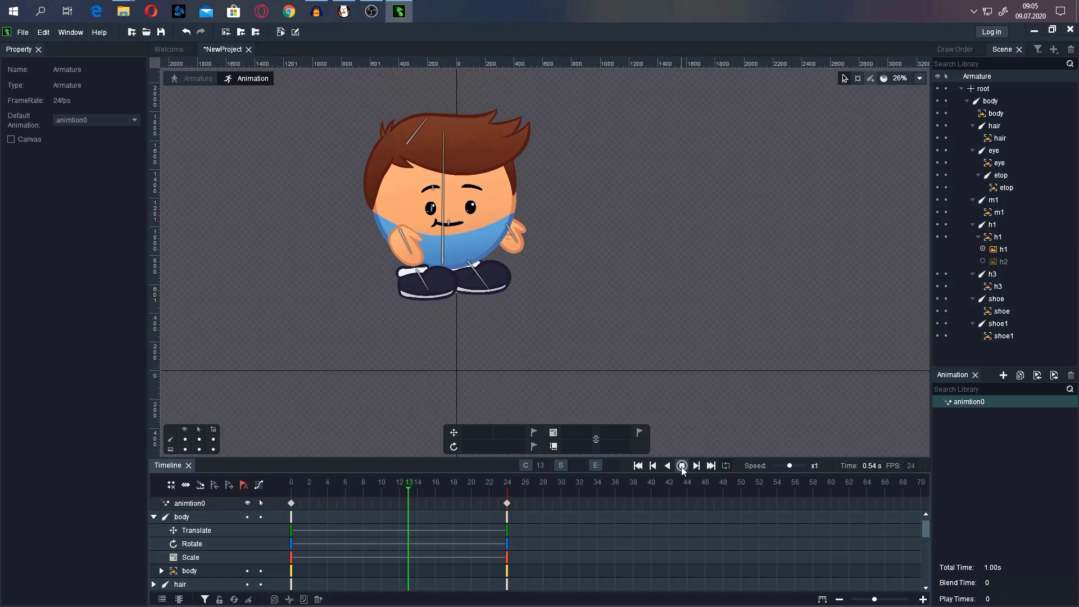
left_click(681, 466)
- Move the crouching pose's keyframes from frame 0 to frame 4
left_click_drag(470, 489, 329, 518)
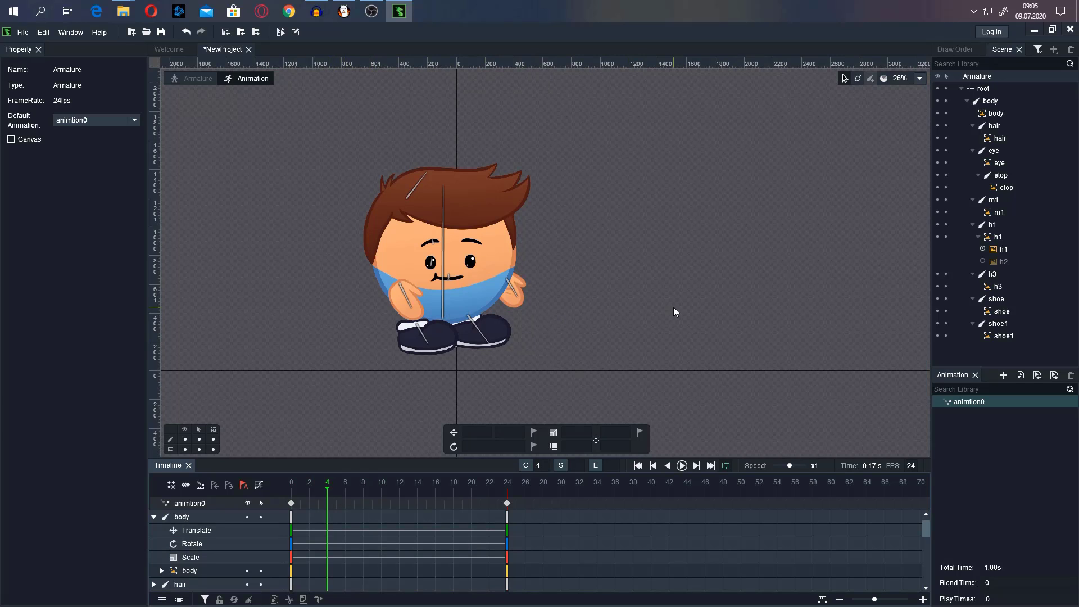
left_click_drag(645, 133, 371, 381)
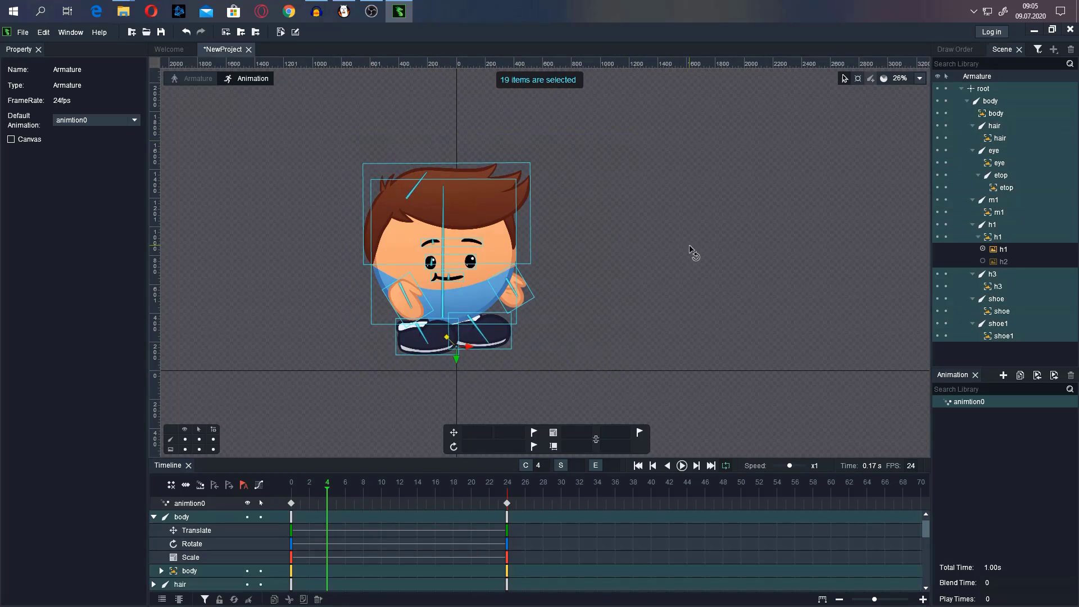
left_click(689, 245)
left_click_drag(292, 504, 324, 505)
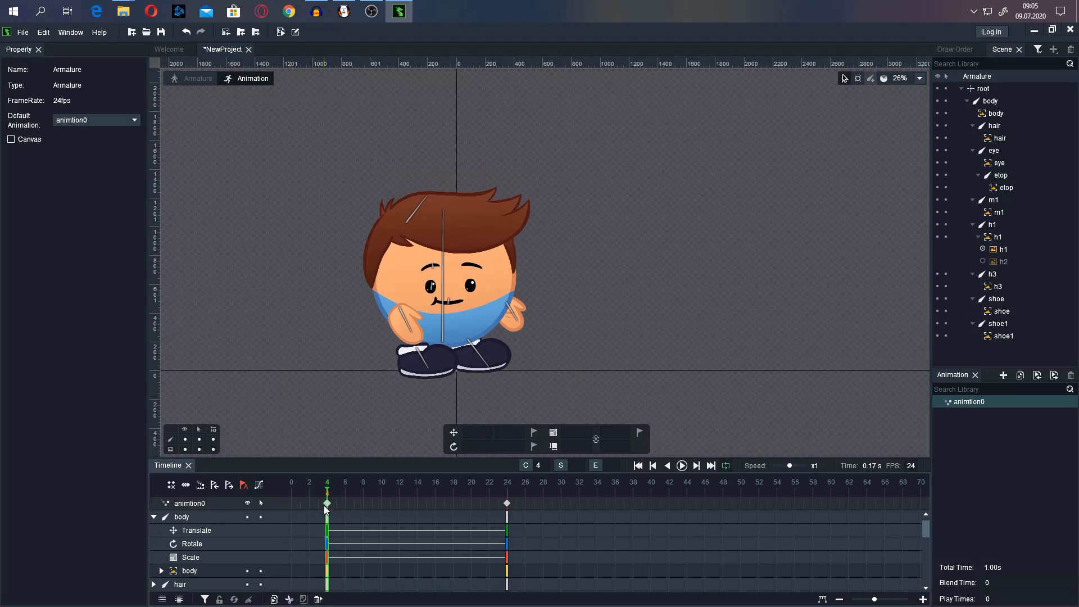
- Select the character in its rest pose and set new keyframes at frame 0
left_click(295, 490)
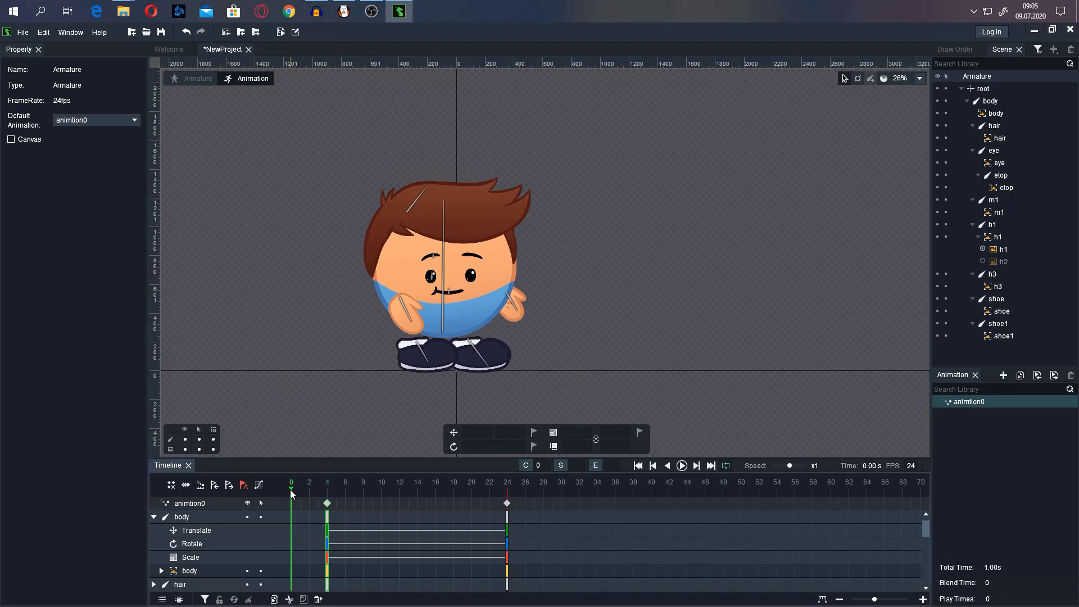
left_click_drag(635, 162, 399, 376)
key("k")
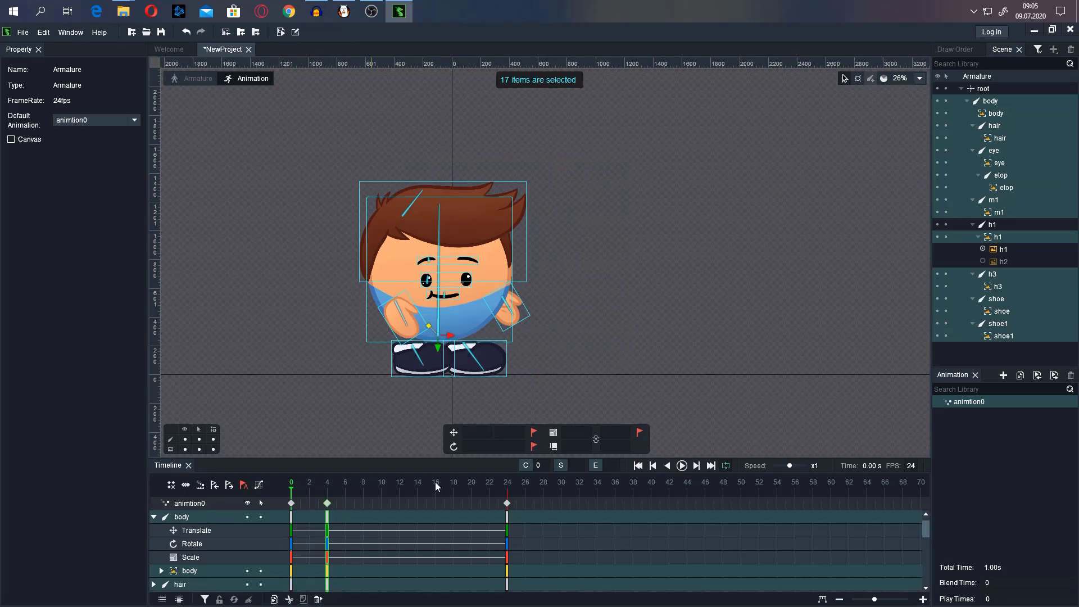
left_click(557, 406)
- At frame 4, lower the body bone to about Y -97 to deepen the crouch
left_click_drag(291, 502, 324, 501)
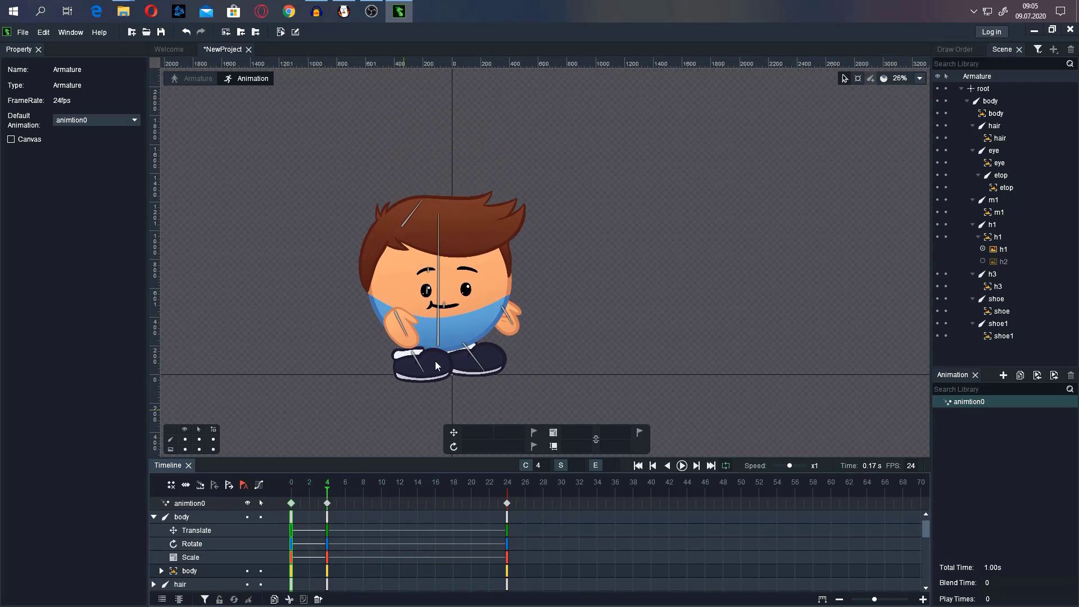
left_click(439, 340)
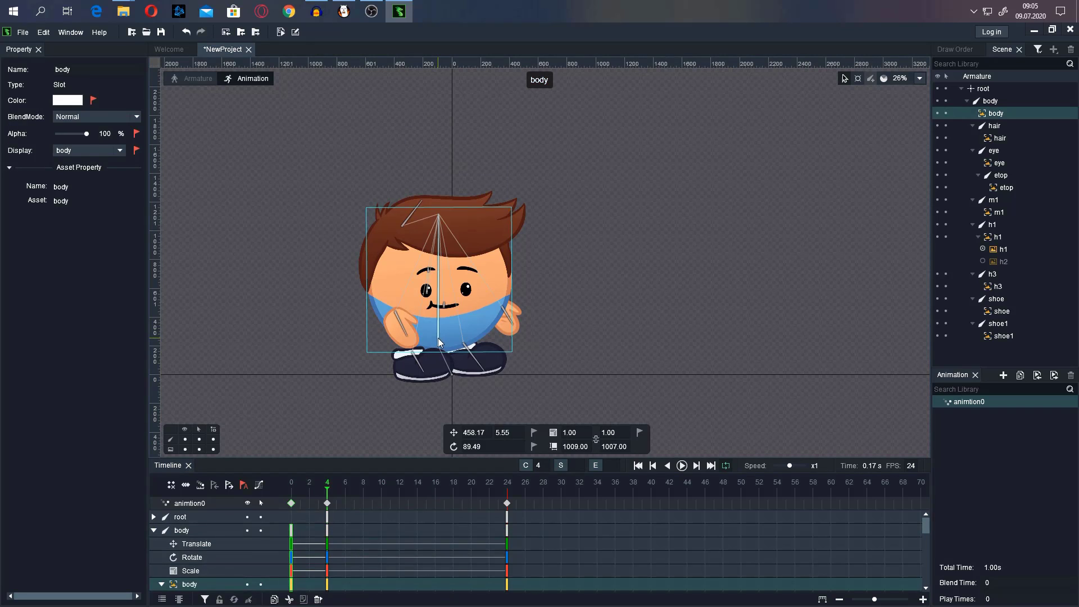
left_click(437, 338)
left_click_drag(444, 354, 442, 383)
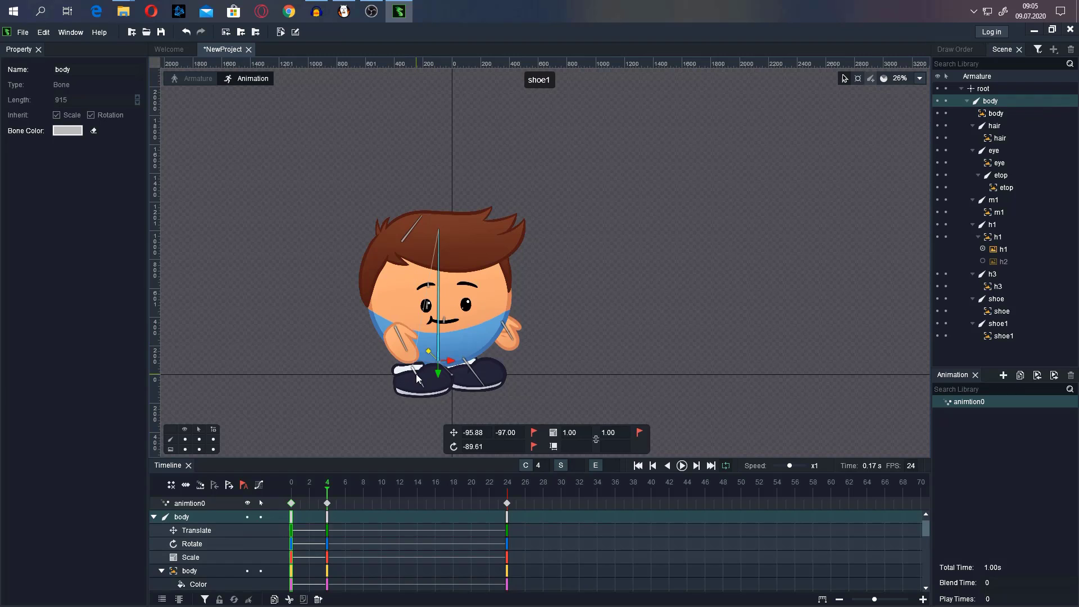
- At frame 4, select the shoe and shoe1 bones together and raise both shoes to the ground line
left_click(416, 374)
left_click(474, 372, "ctrl")
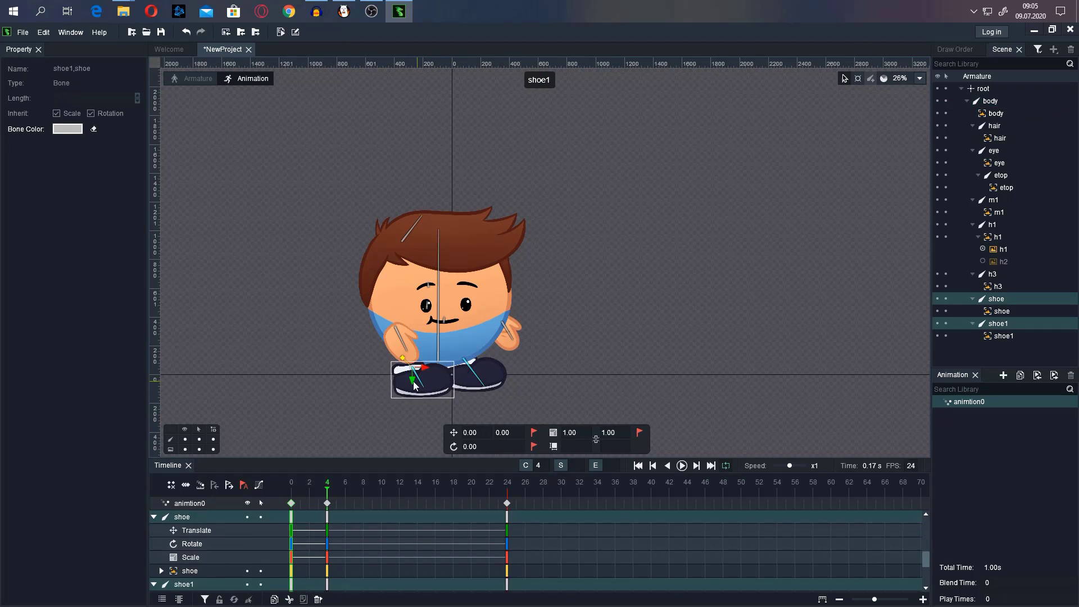
left_click_drag(414, 385, 430, 350)
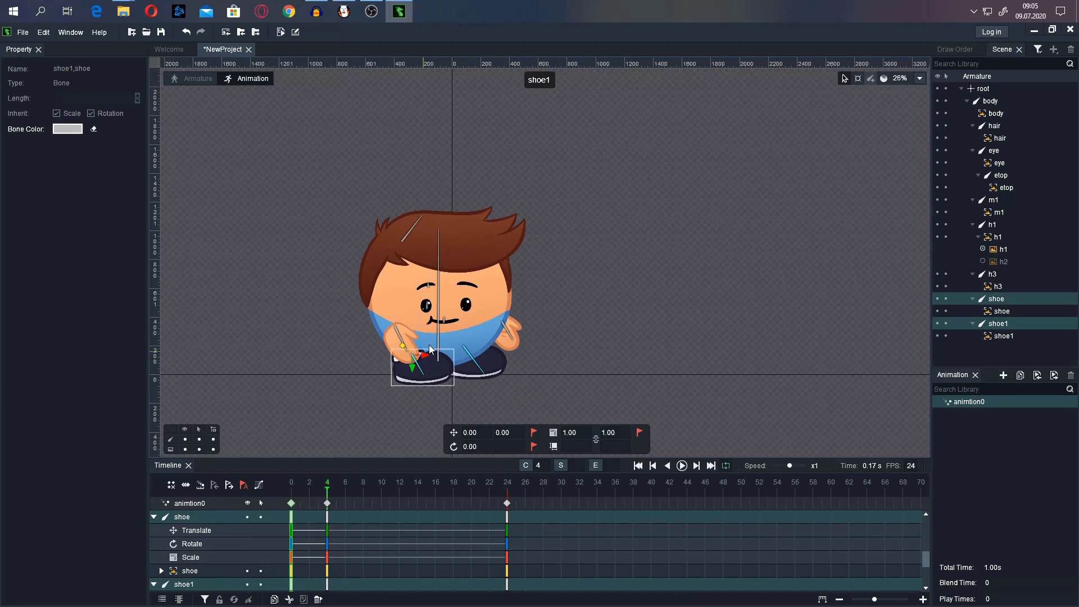
- Tilt the body bone forward to a rotation of about -85 at frame 4 and adjust the rotation of both shoe bones to match
left_click(440, 309)
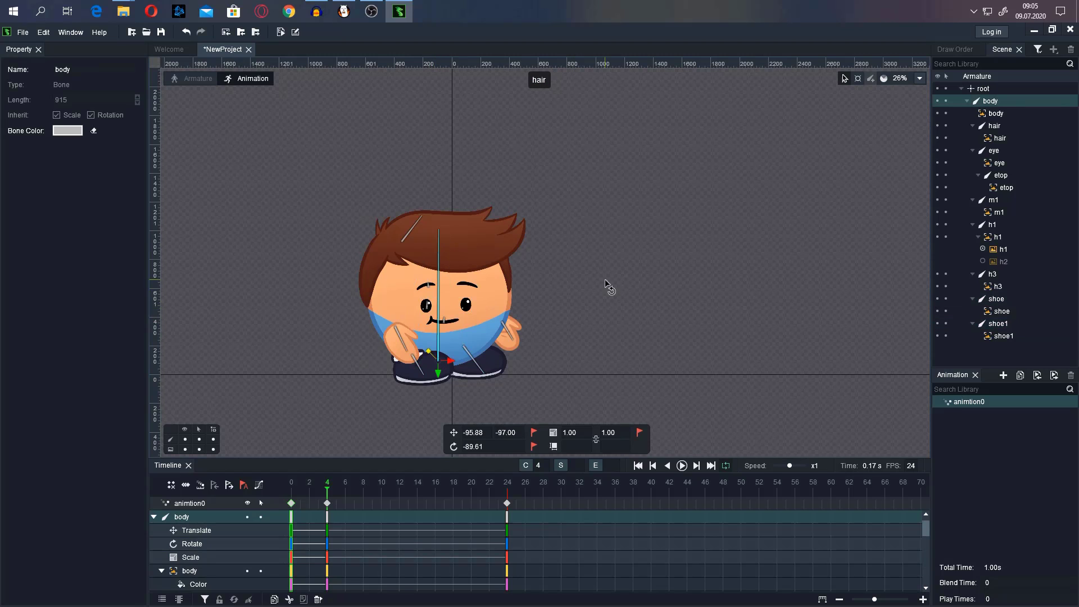
left_click_drag(608, 285, 625, 298)
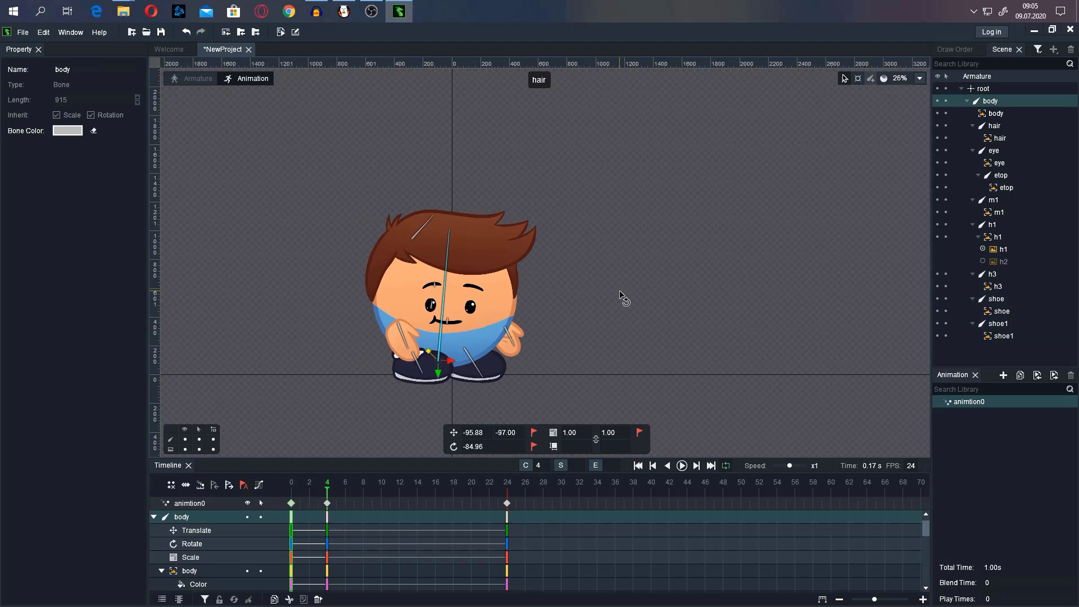
left_click(475, 361)
left_click(475, 362)
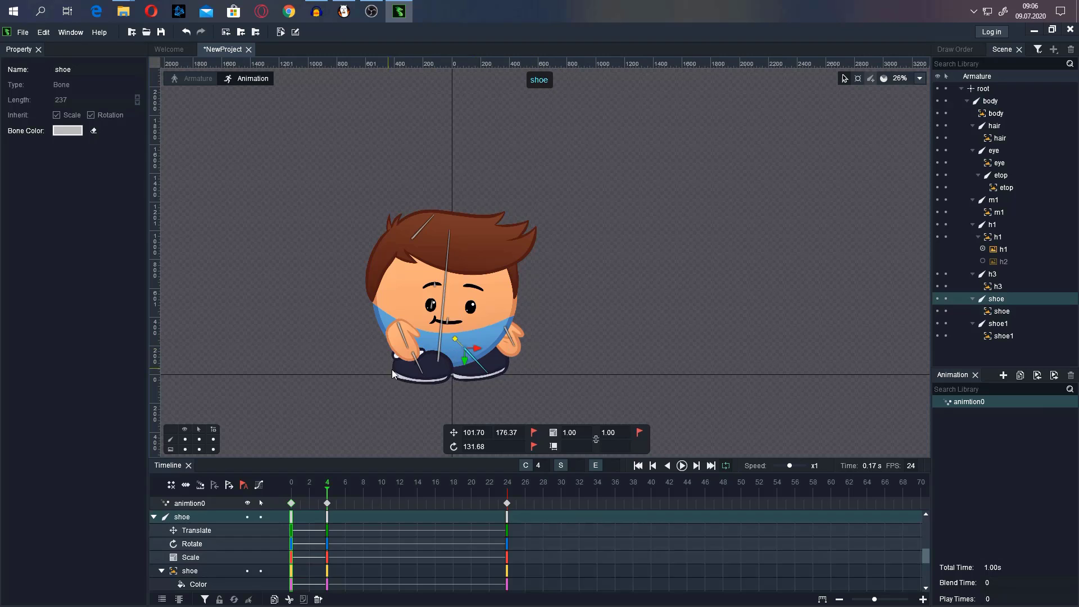
left_click(420, 366)
left_click_drag(530, 373, 650, 353)
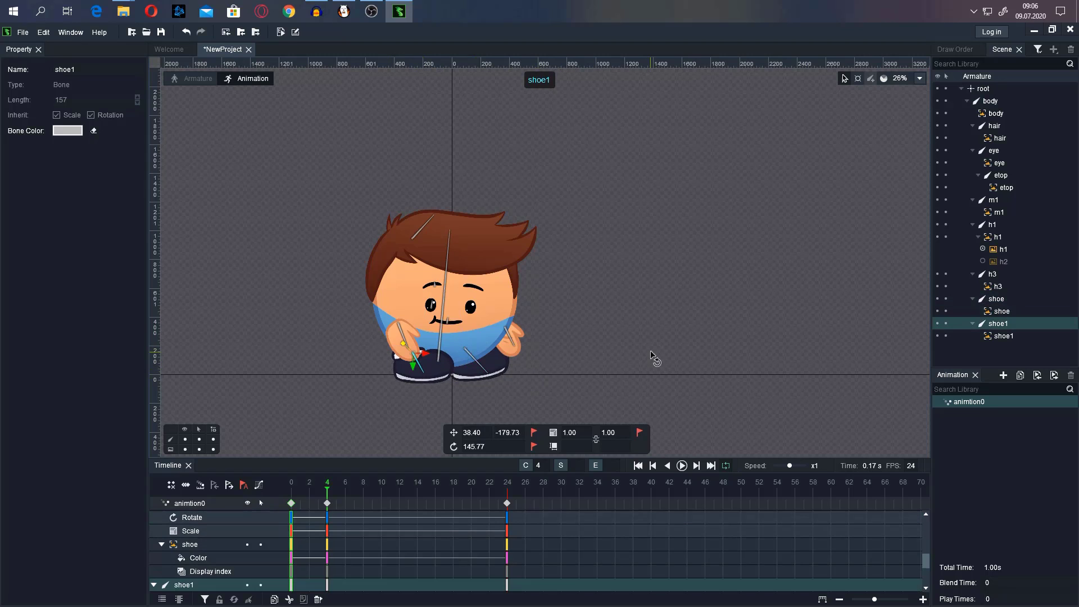
- At frame 4, rotate hand bones h1 and h3 to about 174 and 177 and shift them to hang inward beside the body
left_click(406, 336)
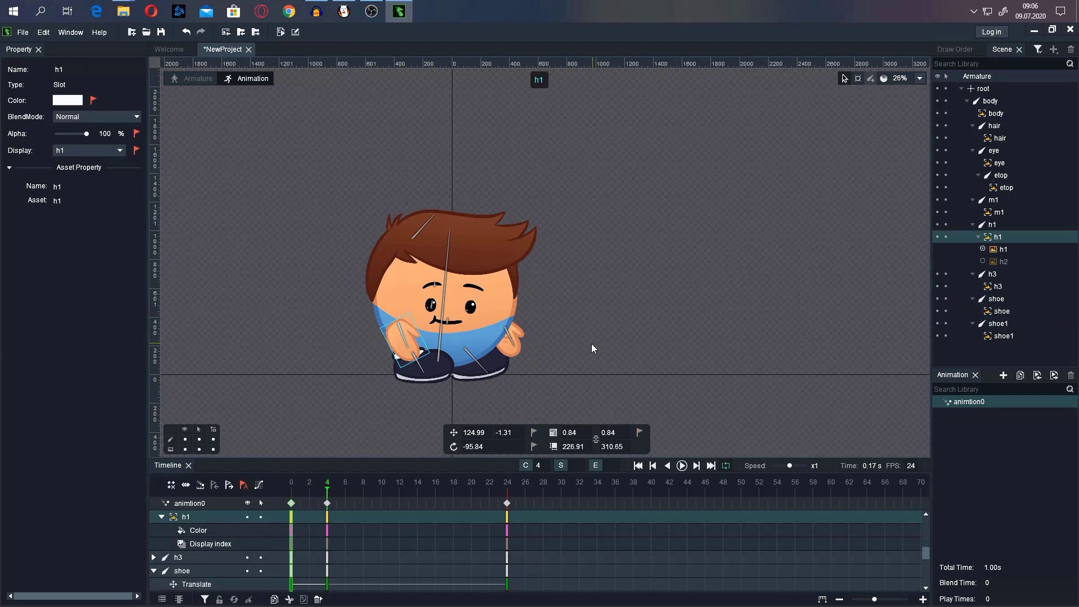
left_click(403, 335)
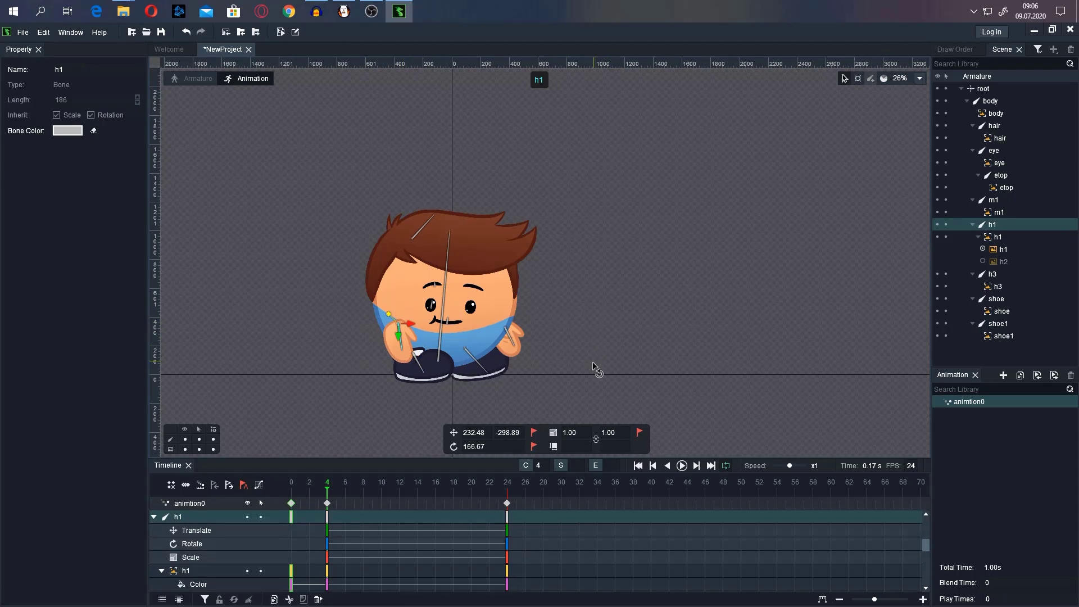
left_click_drag(592, 363, 584, 387)
left_click_drag(400, 337, 400, 346)
left_click(508, 333)
left_click_drag(573, 331, 579, 367)
left_click_drag(516, 332, 493, 333)
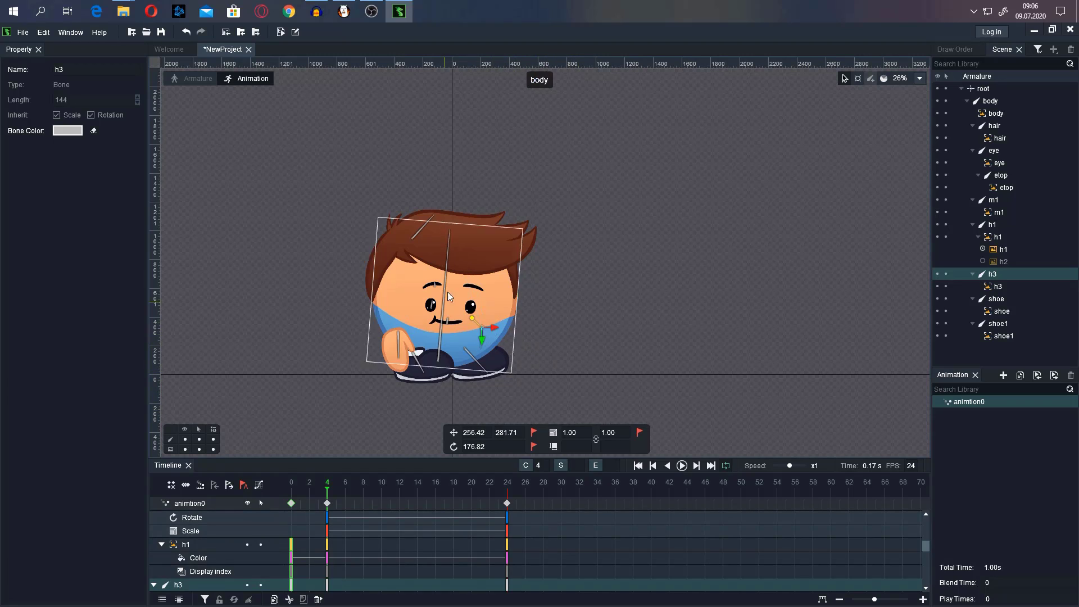
- Play the animation from frame 0 to check the crouch and jump, and stop it
left_click_drag(324, 491, 289, 502)
left_click(683, 467)
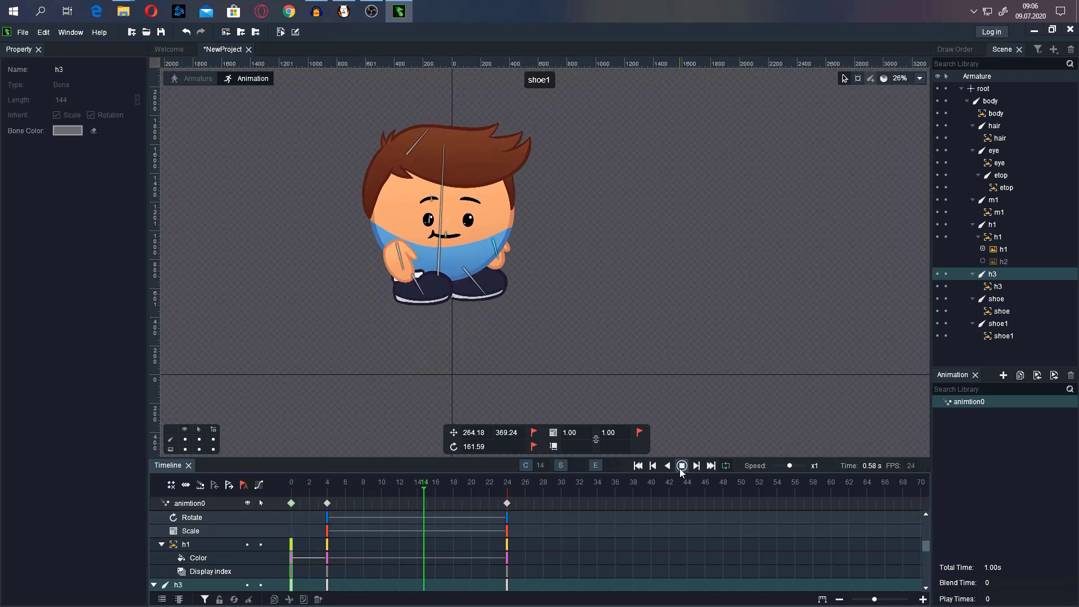
left_click(682, 467)
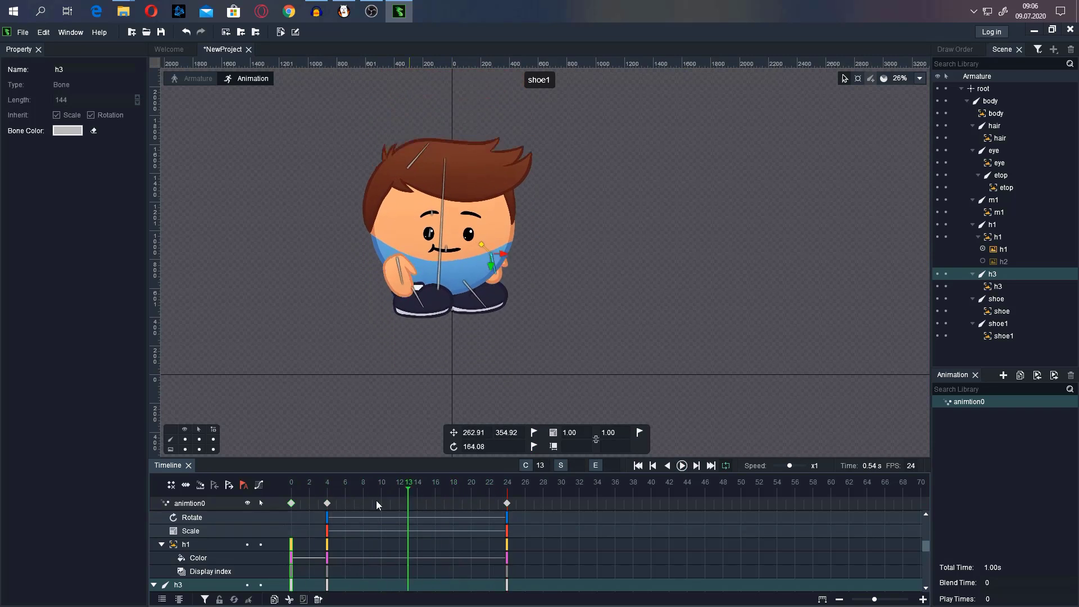
- Try a faster jump by moving the final keyframes to frame 12, and play the animation
mouse_move(376, 500)
left_mouse_down()
mouse_move(331, 518)
mouse_move(369, 518)
left_mouse_up()
left_click_drag(507, 516, 274, 505)
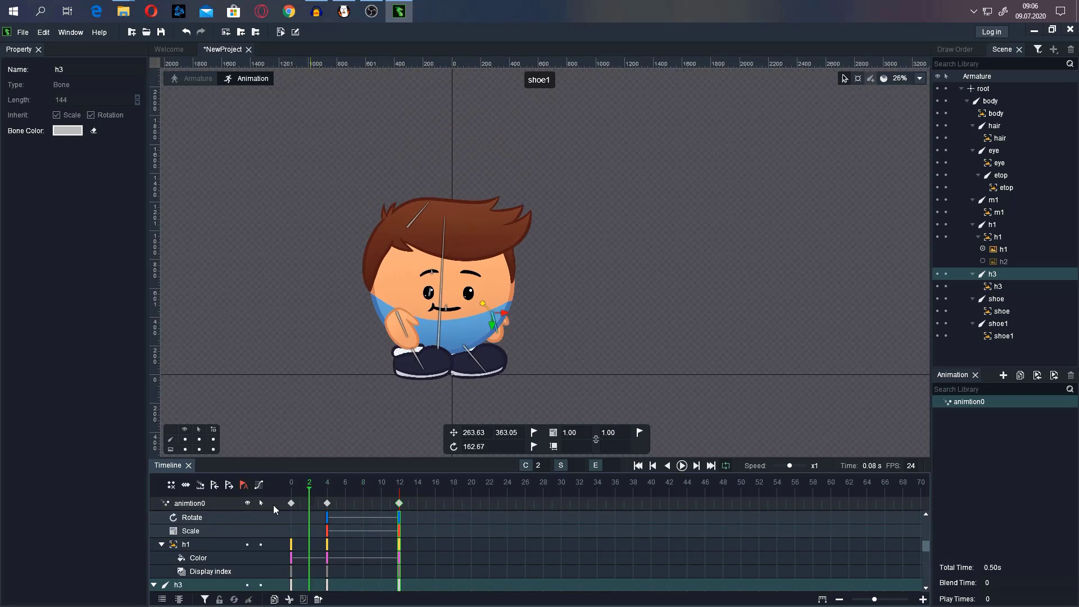
left_click(682, 465)
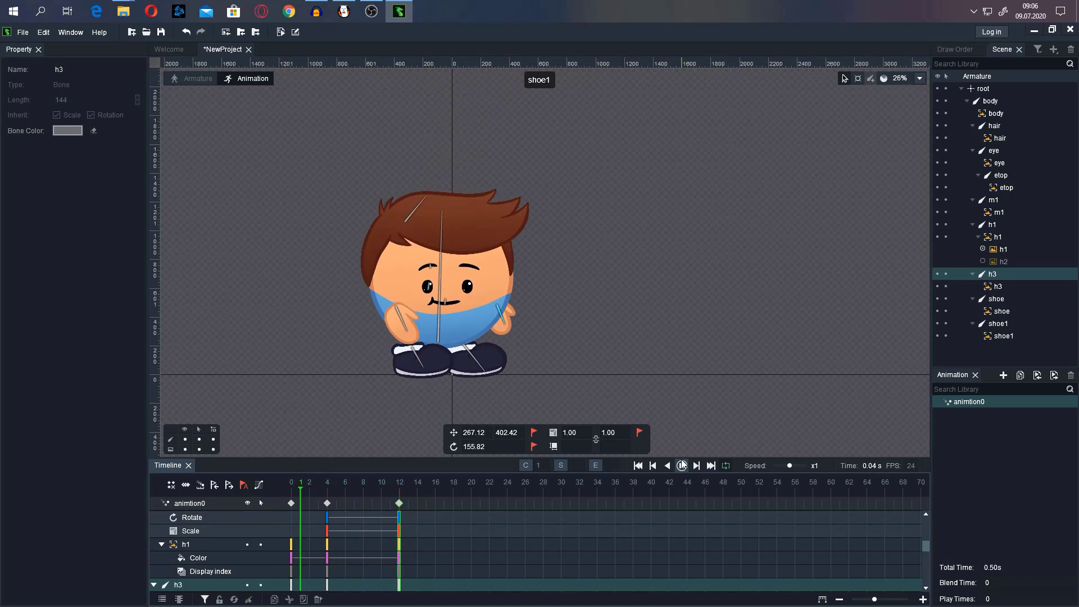
left_click(682, 466)
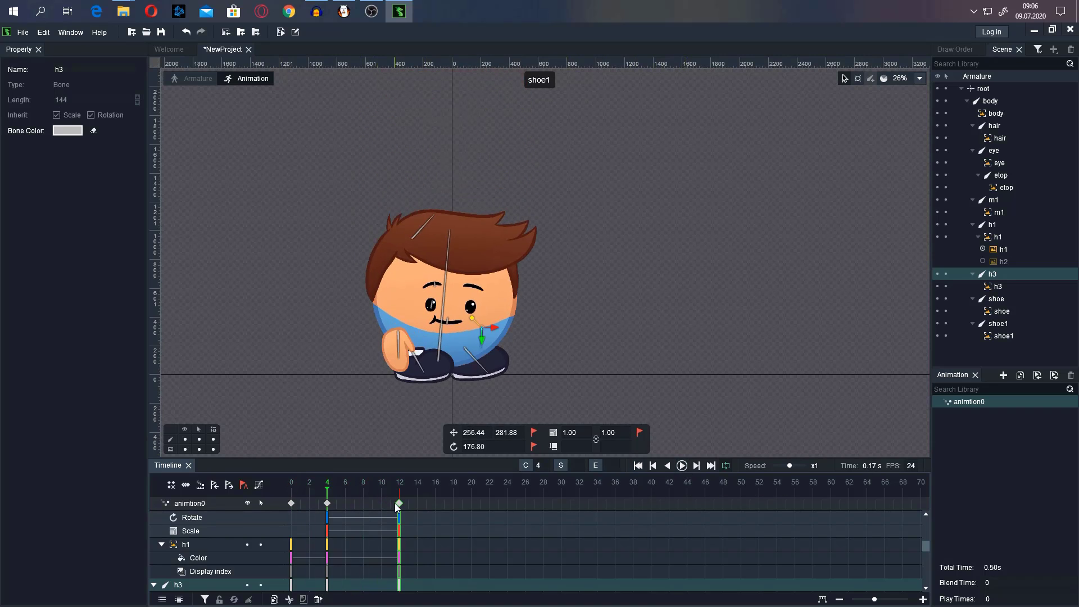
- Move the final jump keyframes to frame 16 and clear the bone selection
left_click(466, 518)
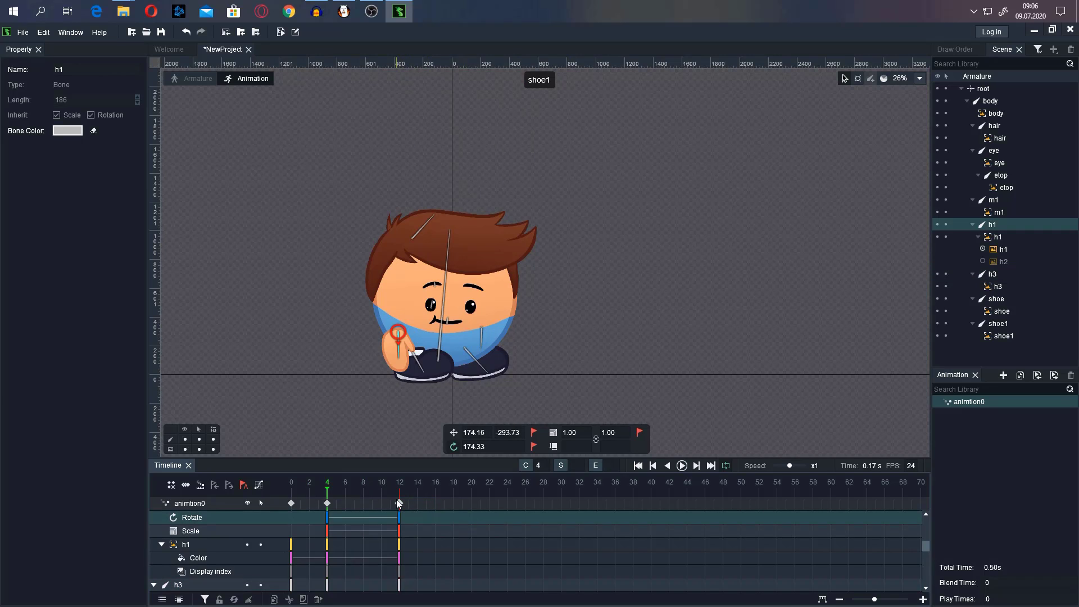
left_click_drag(398, 502, 435, 493)
left_click(414, 494)
left_click(603, 195)
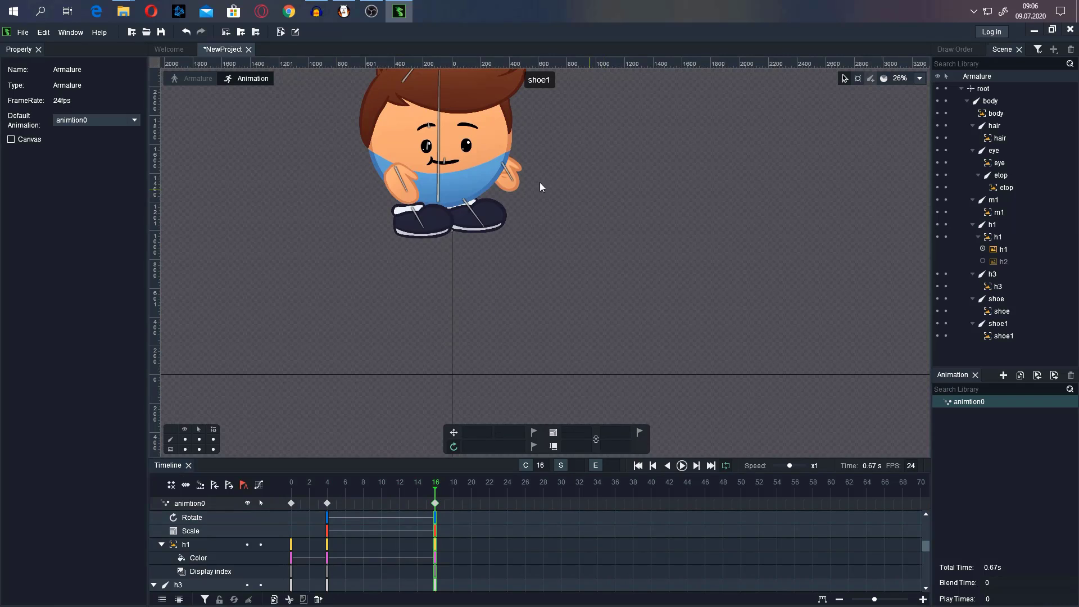
- At frame 16, rotate hand bone h3 to about 46.55 so the hand points upward
right_click(581, 143)
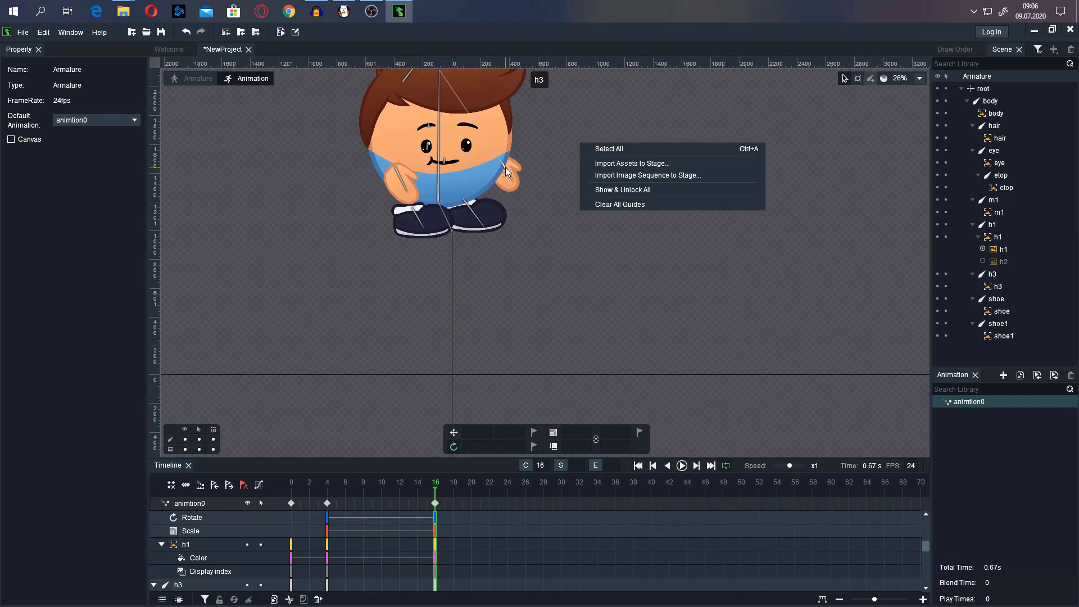
left_click(505, 167)
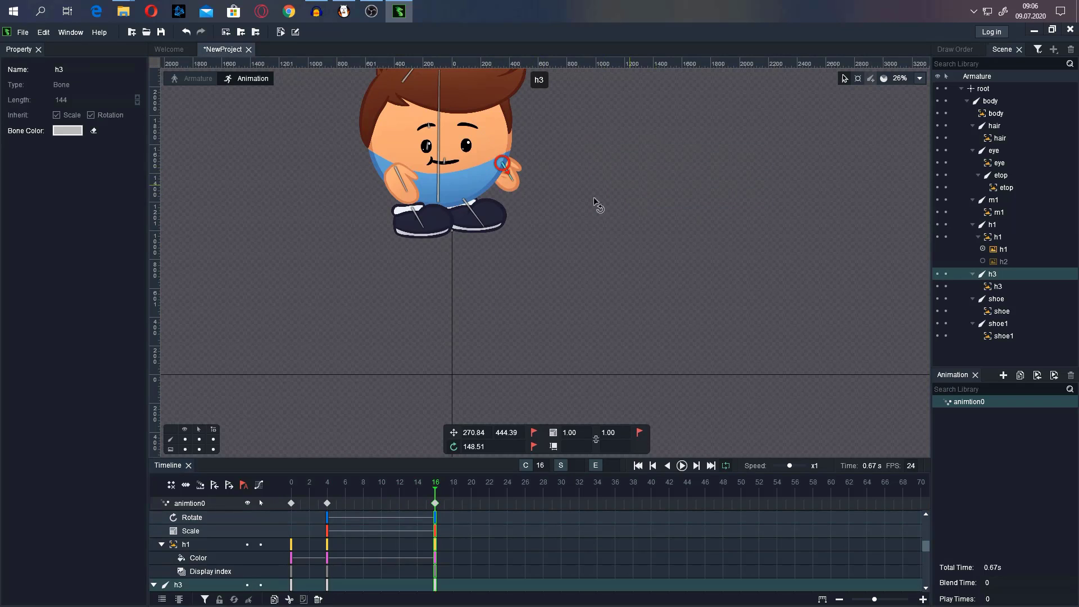
left_click(510, 159)
left_click(513, 157)
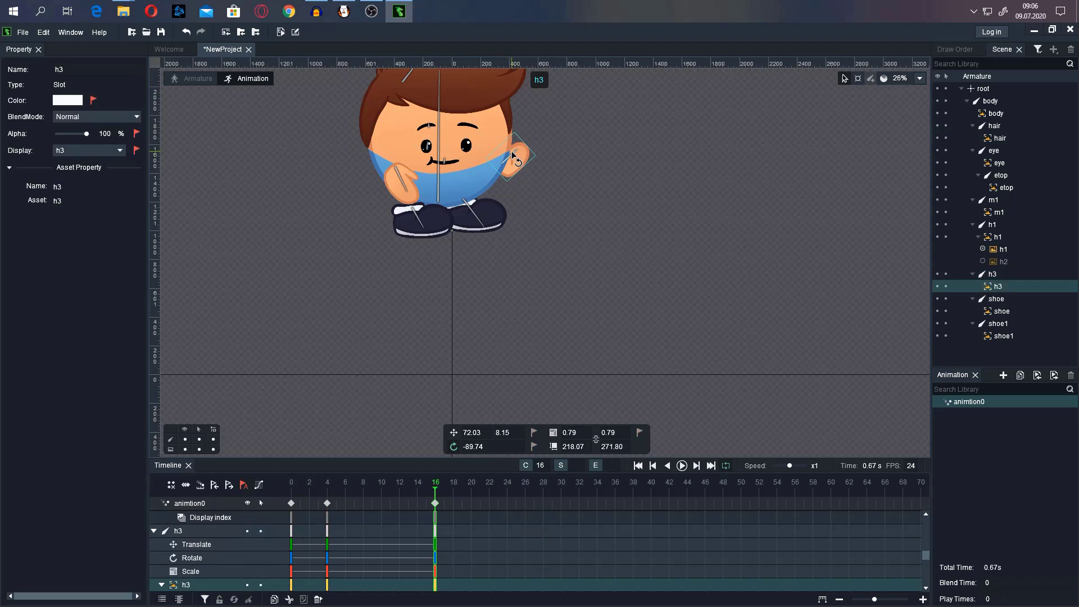
left_click(649, 221)
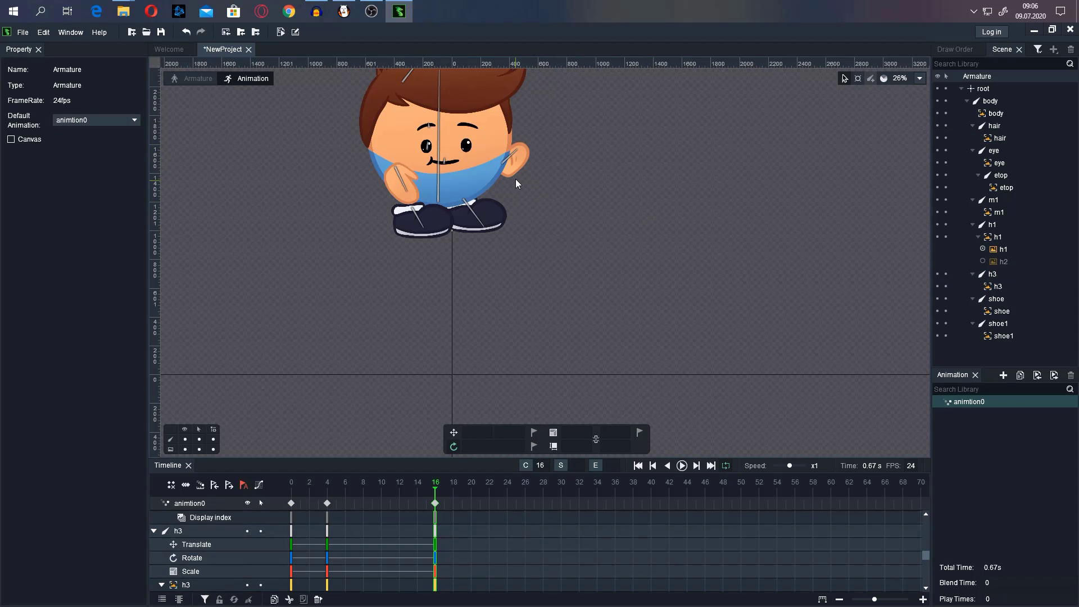
left_click(513, 150)
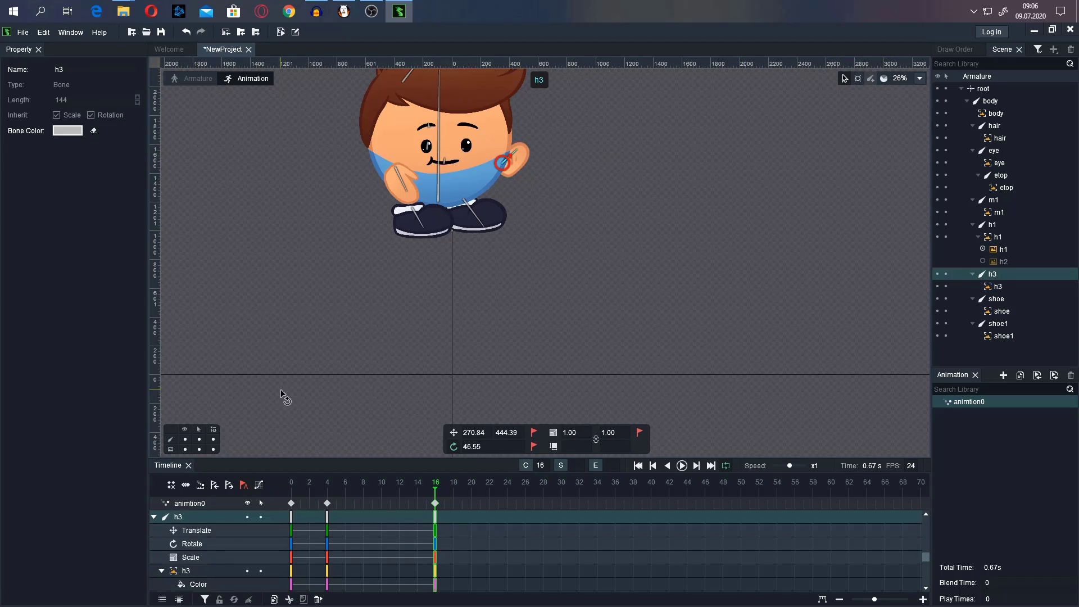
- Translate hand bone h3 up and outward to about X 470, Y 466 at frame 16
left_click(194, 529)
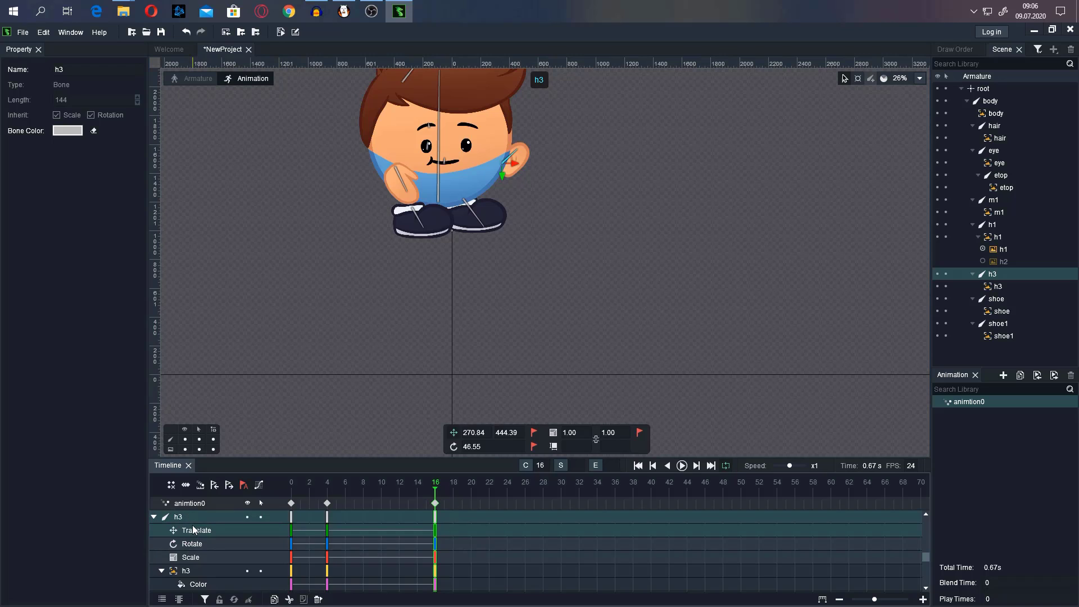
left_click_drag(502, 178, 503, 166)
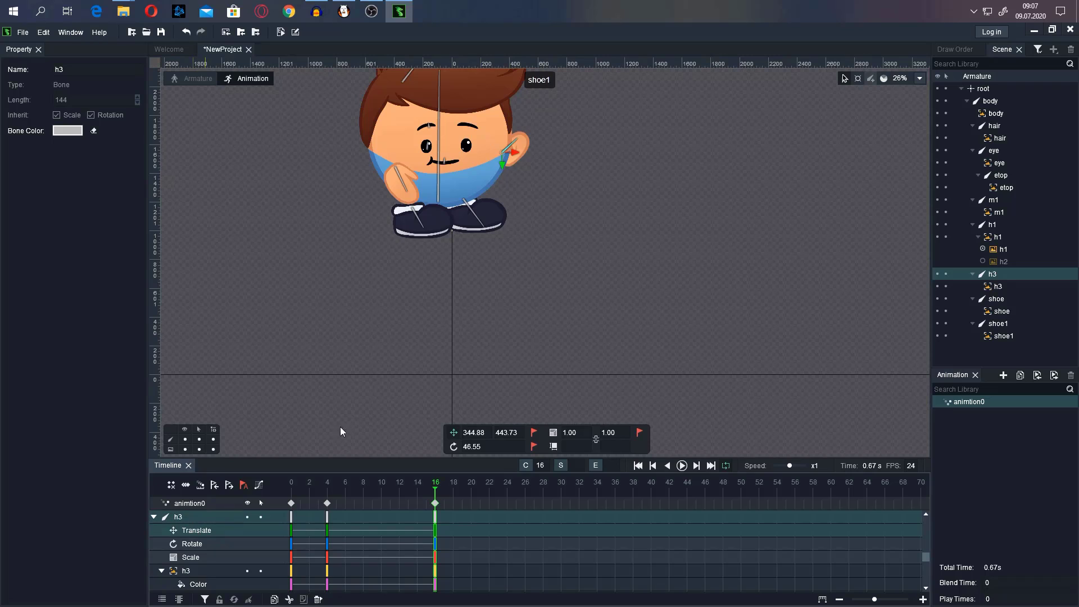
left_click_drag(604, 160, 587, 137)
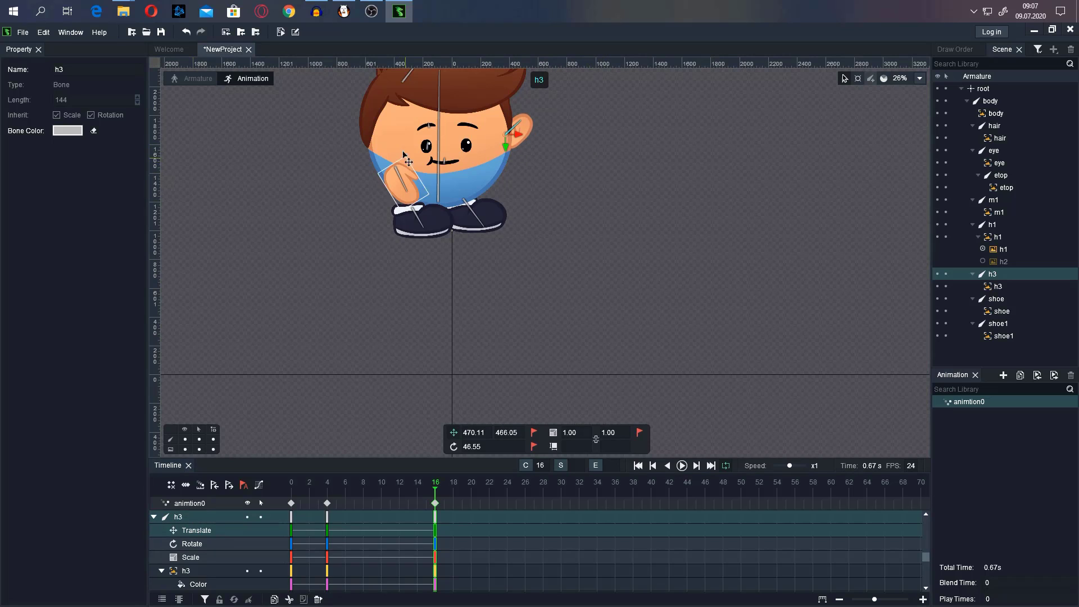
- At frame 16, rotate hand bone h1 upward to about 17 and move it higher on the body
left_click(405, 189)
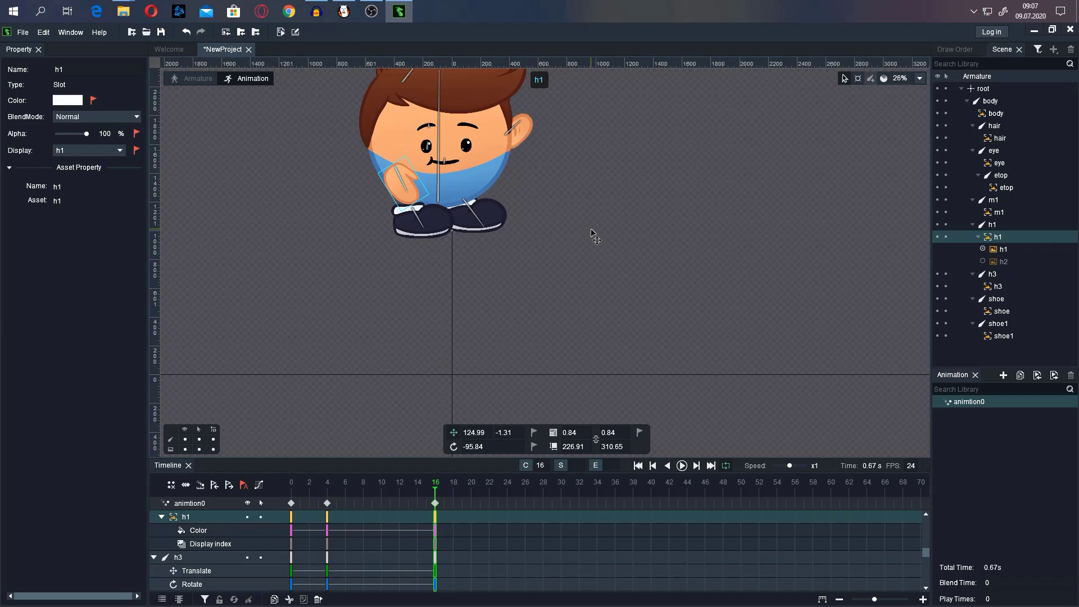
left_click(399, 178)
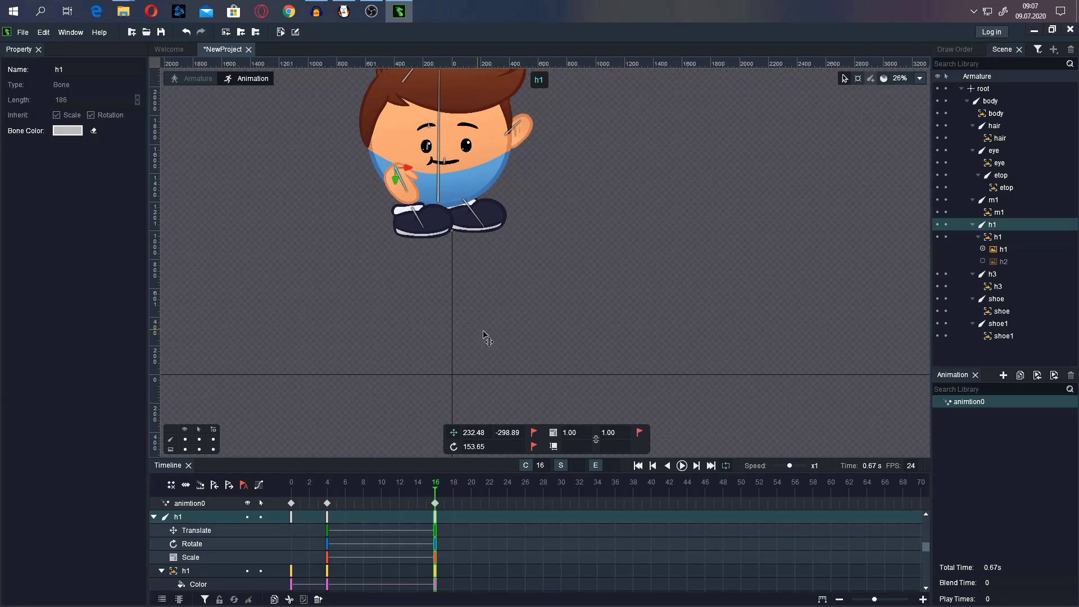
left_click(193, 541)
left_click_drag(416, 180, 413, 121)
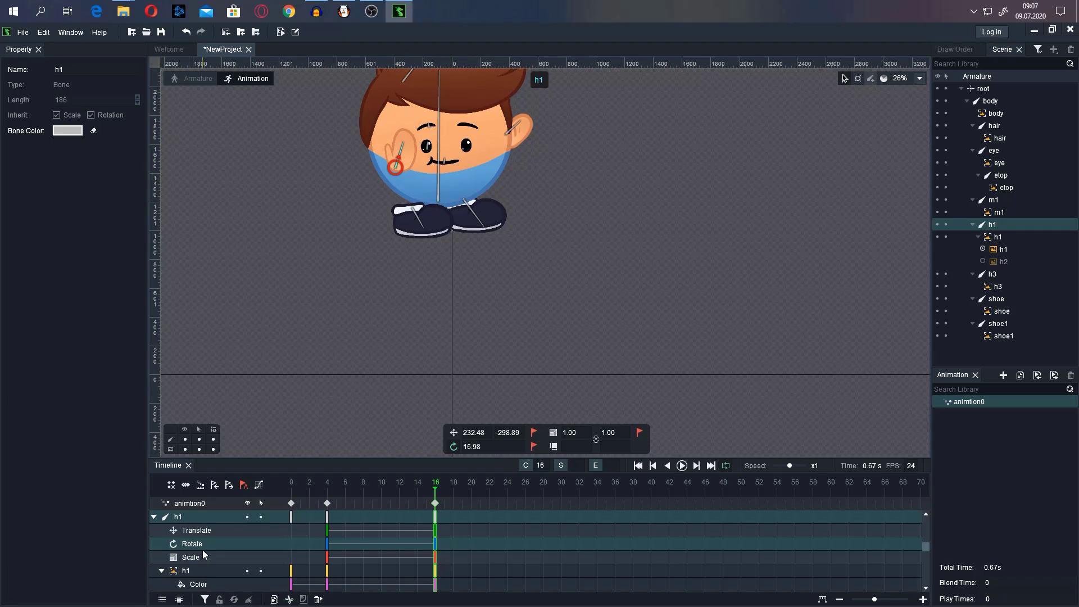
left_click(204, 530)
left_click_drag(398, 185, 404, 170)
- Play the animation from frame 0 to check the raised hands during the jump, and stop it
left_click(436, 496)
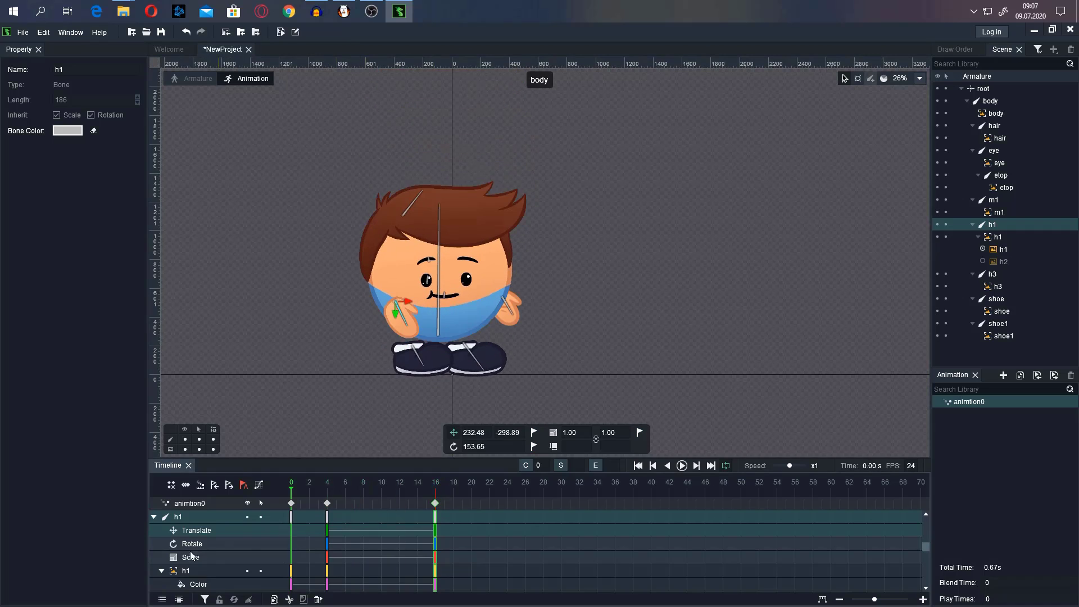
left_click(683, 466)
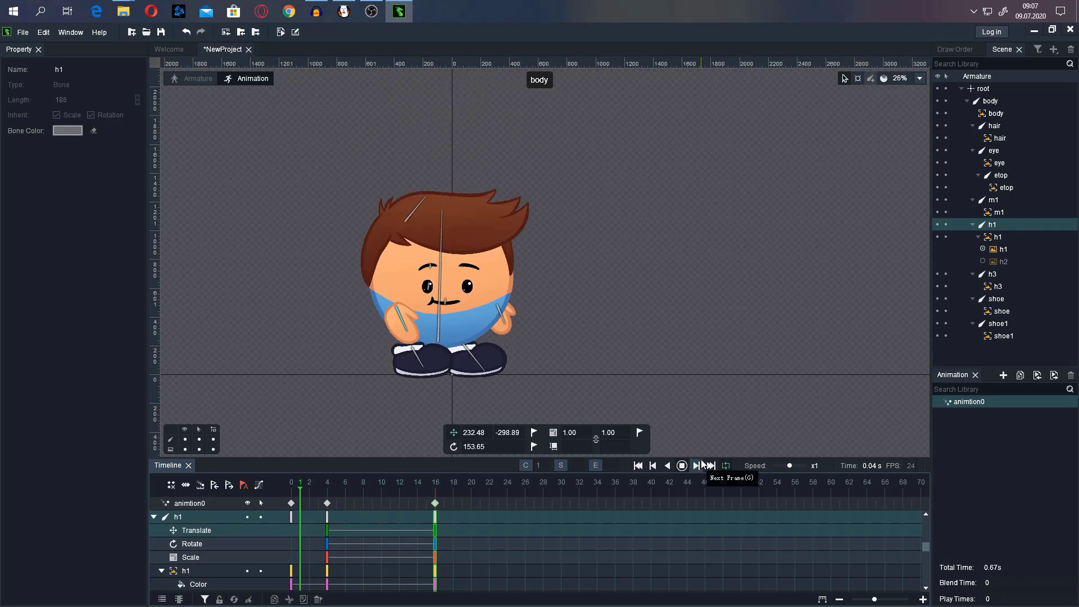
left_click(682, 464)
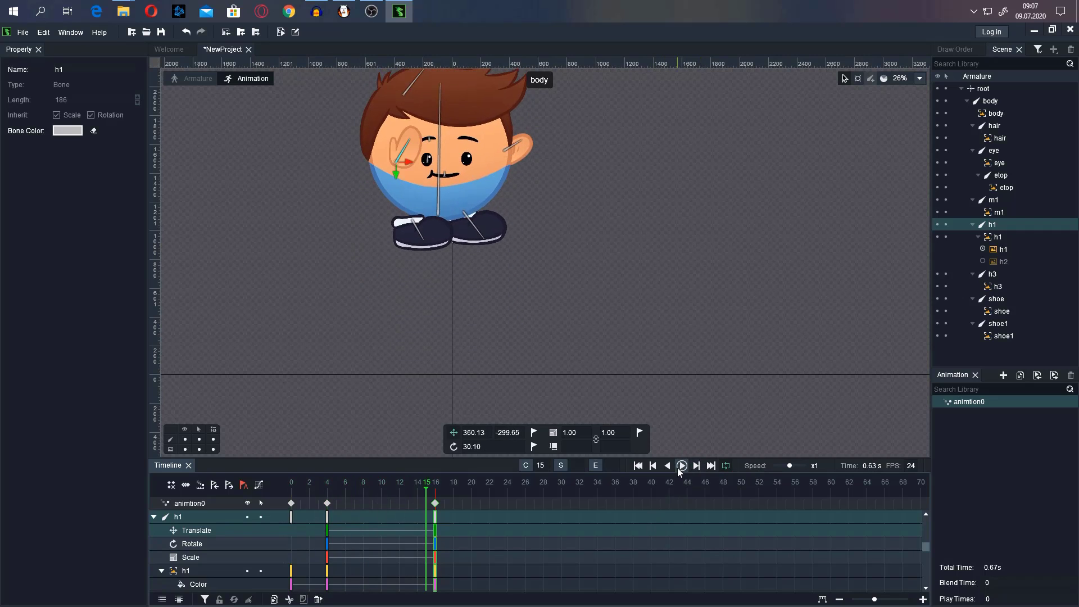
- Open the armature's image export settings and check the available output types, keeping Sequence
left_click(22, 33)
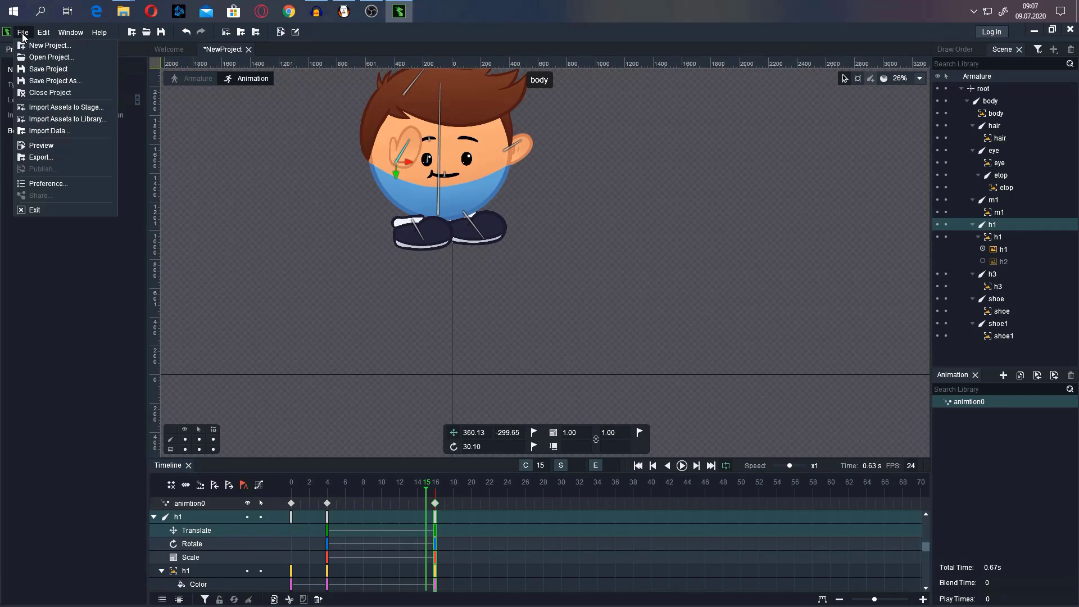
left_click(72, 160)
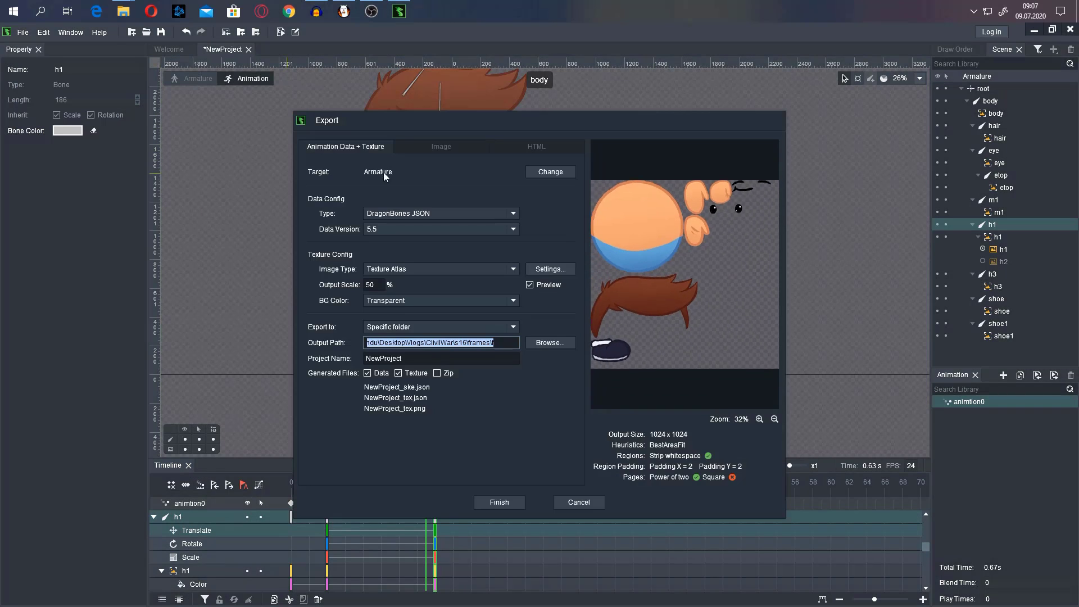
left_click(460, 142)
left_click(417, 203)
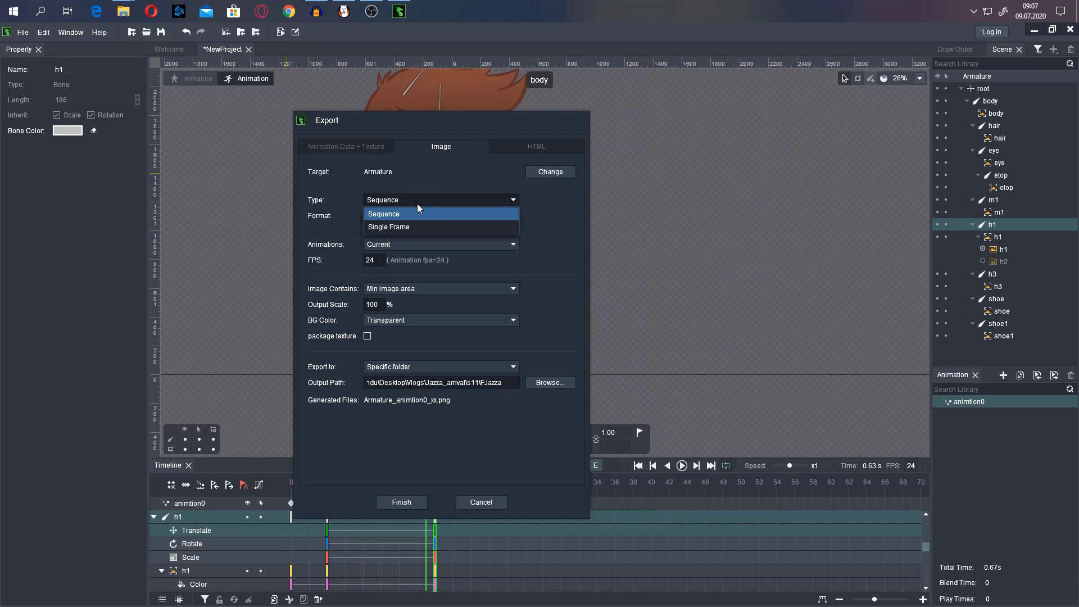
left_click(534, 242)
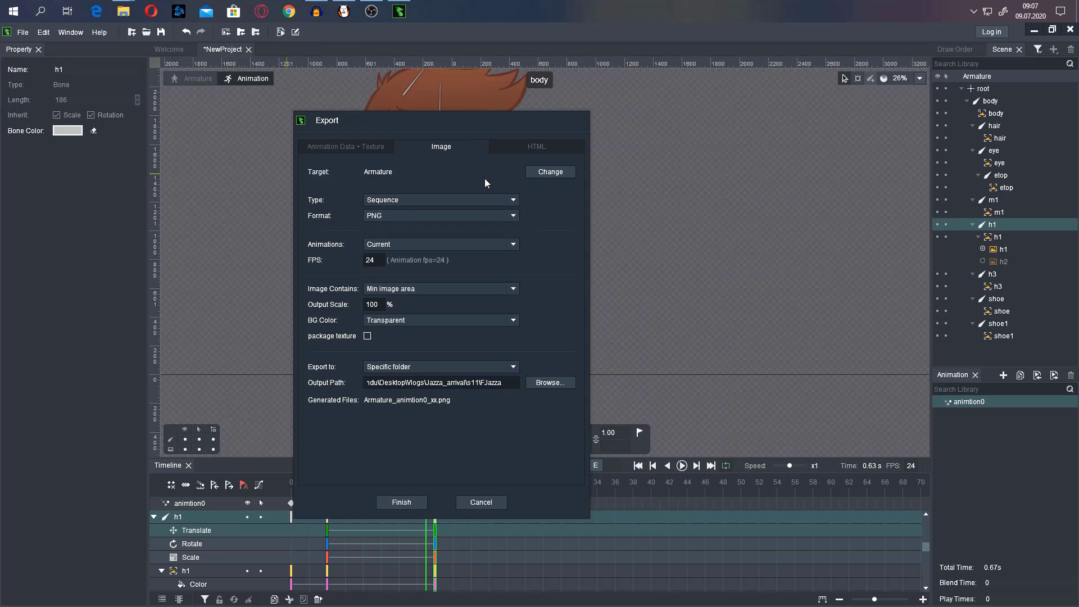
- Look through the image formats offered for the exported sequence and keep PNG
left_click(367, 149)
left_click(441, 150)
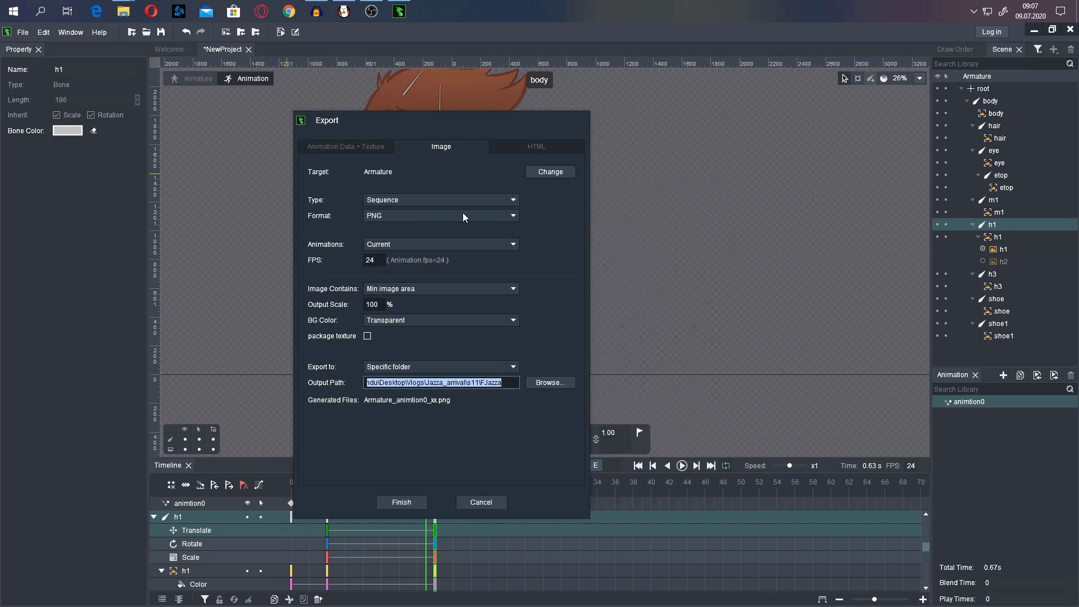
left_click(510, 218)
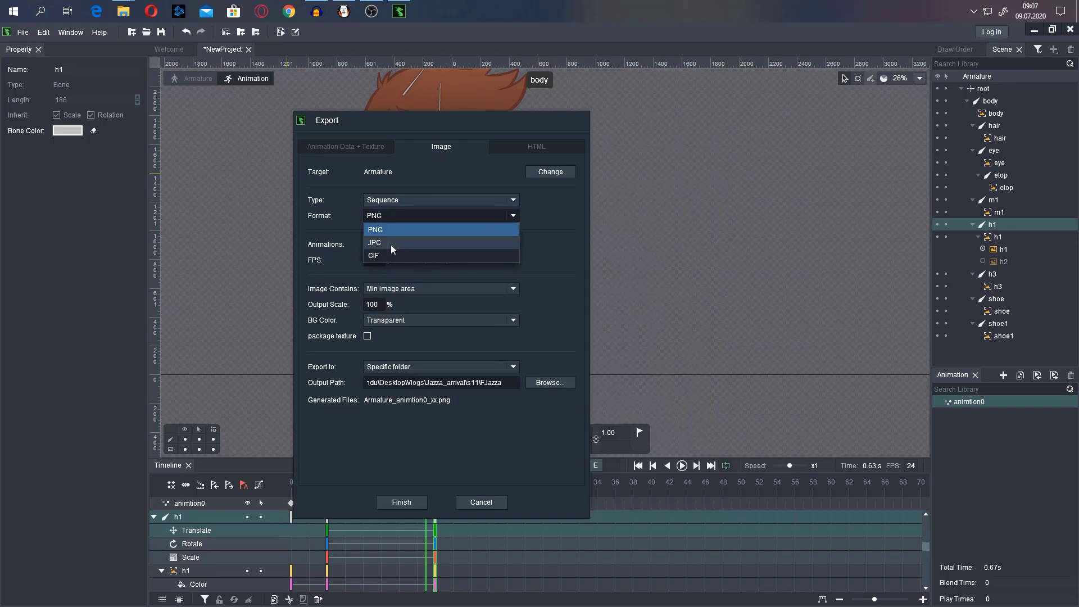
left_click(589, 279)
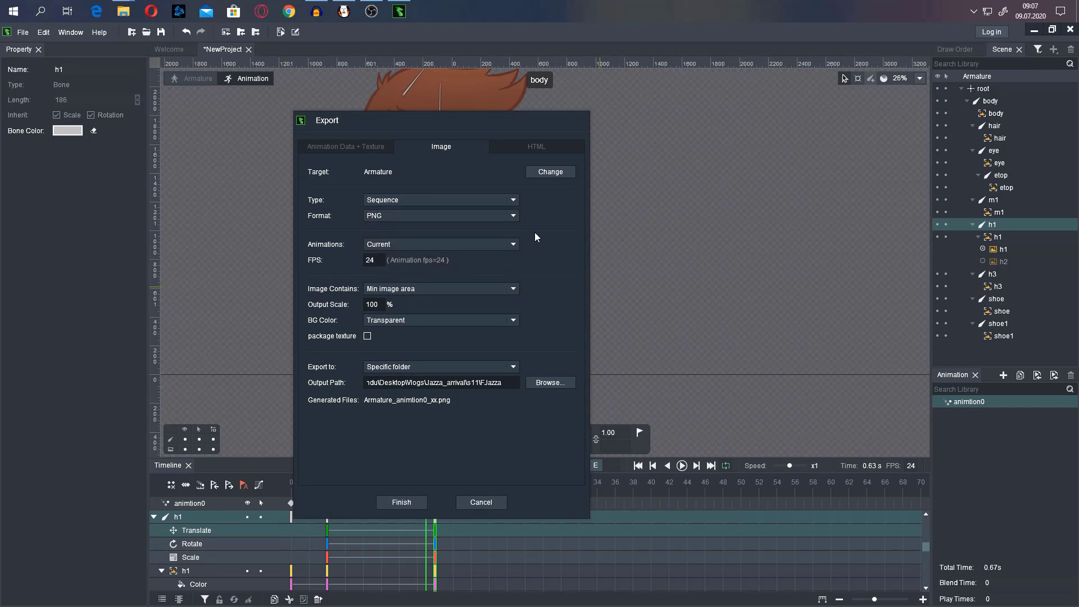
- Look at the exported frames in the Animation folder and minimise the folder window
mouse_move(124, 6)
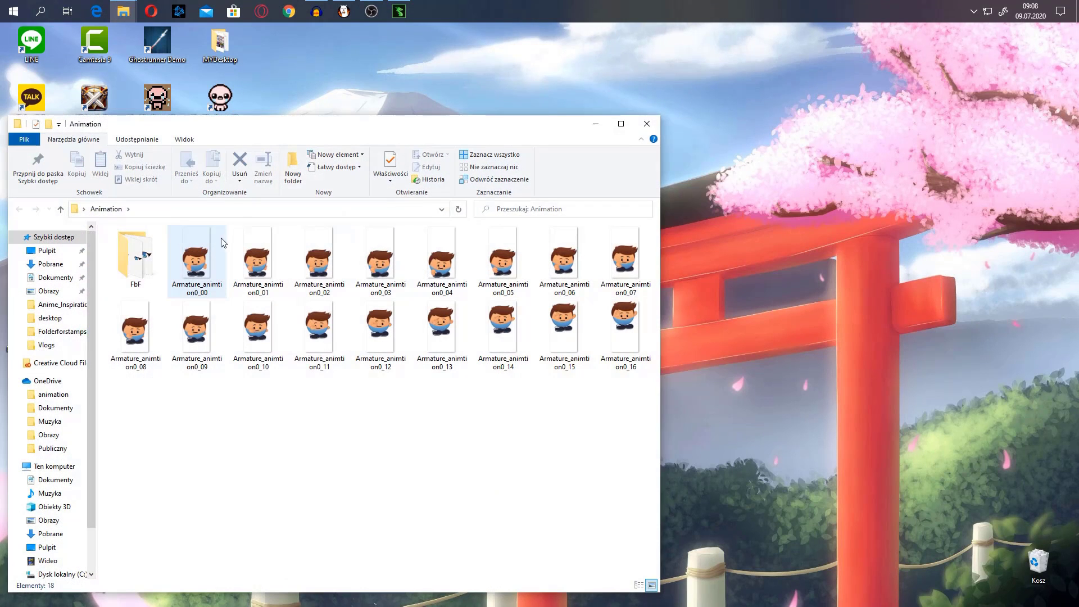
left_click(203, 280)
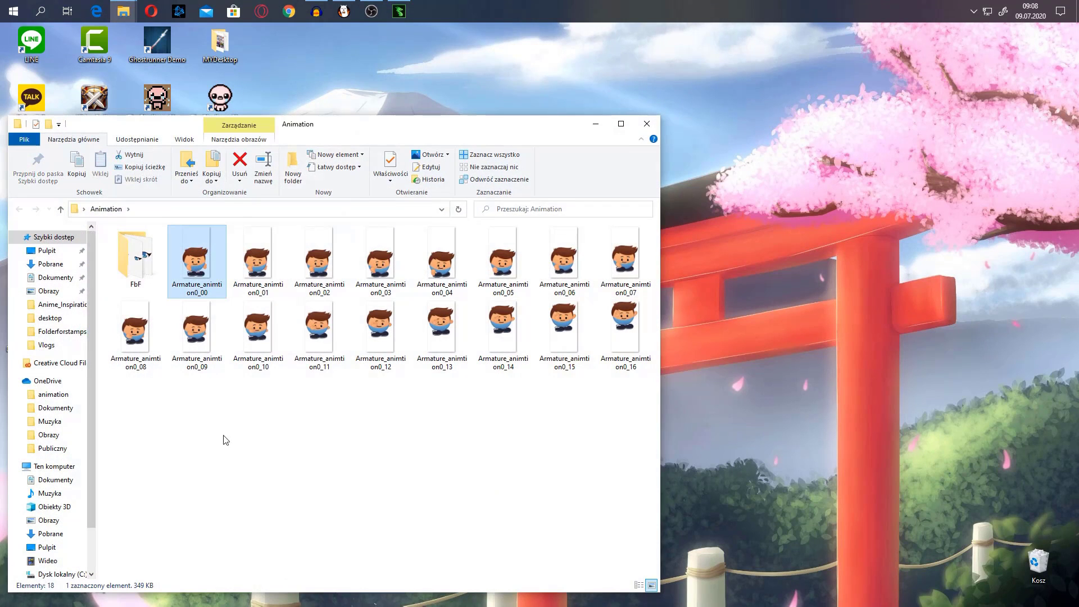
left_click_drag(568, 124, 835, 128)
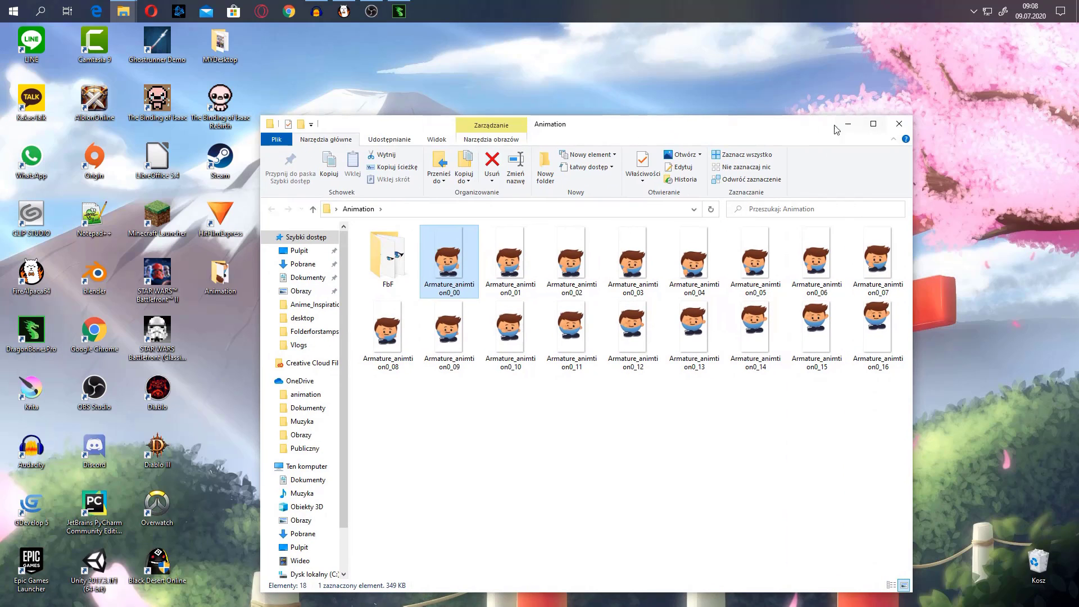
left_click(848, 128)
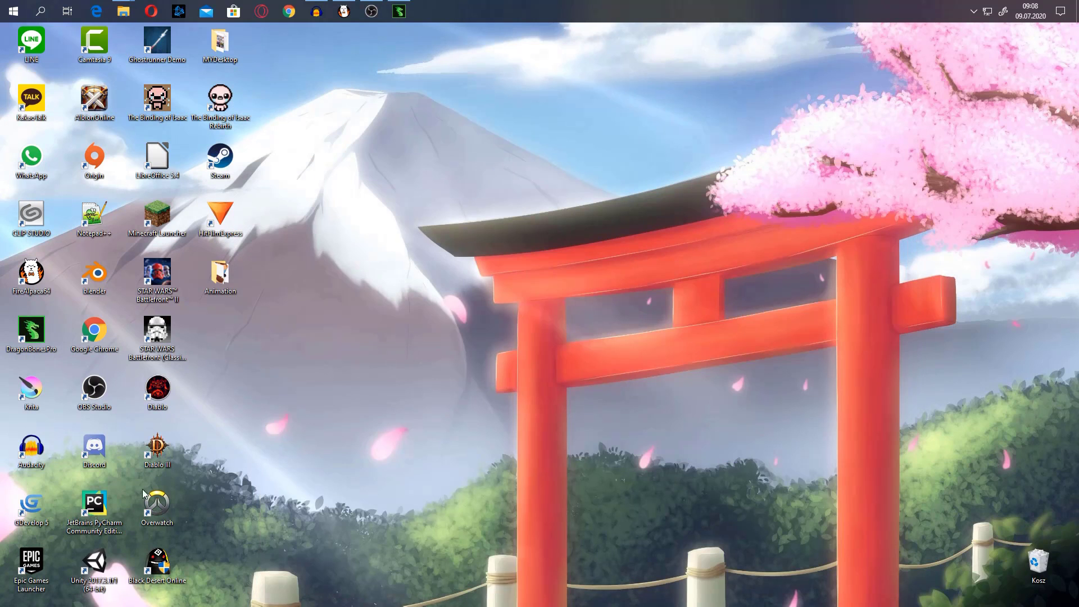
- Launch HitFilm Express and create a new project with the 1080p Full HD @ 30 fps template
left_click(237, 214)
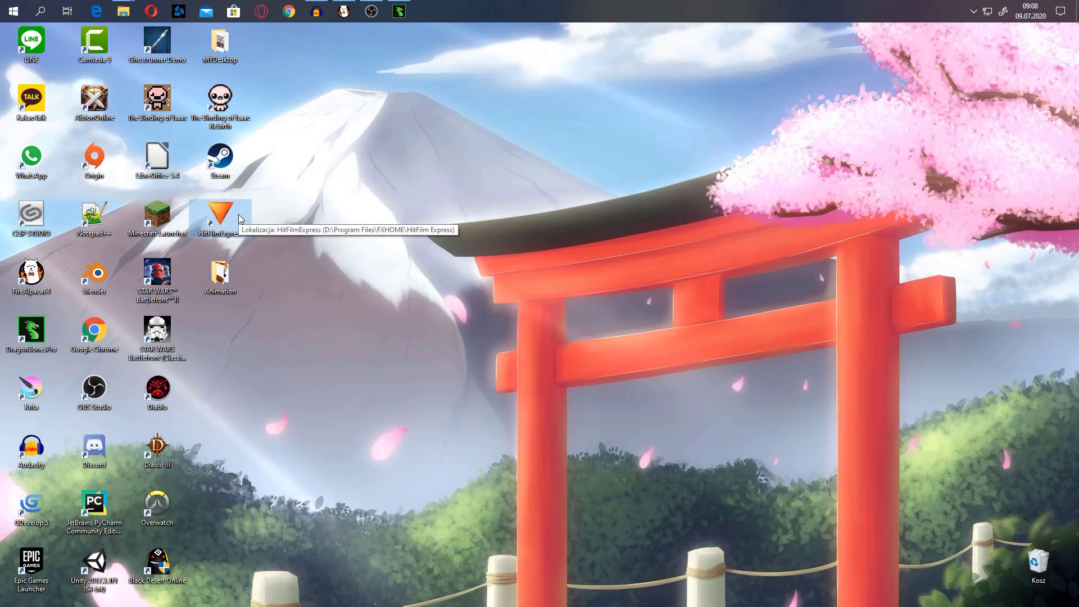
double_click(239, 215)
left_click(161, 26)
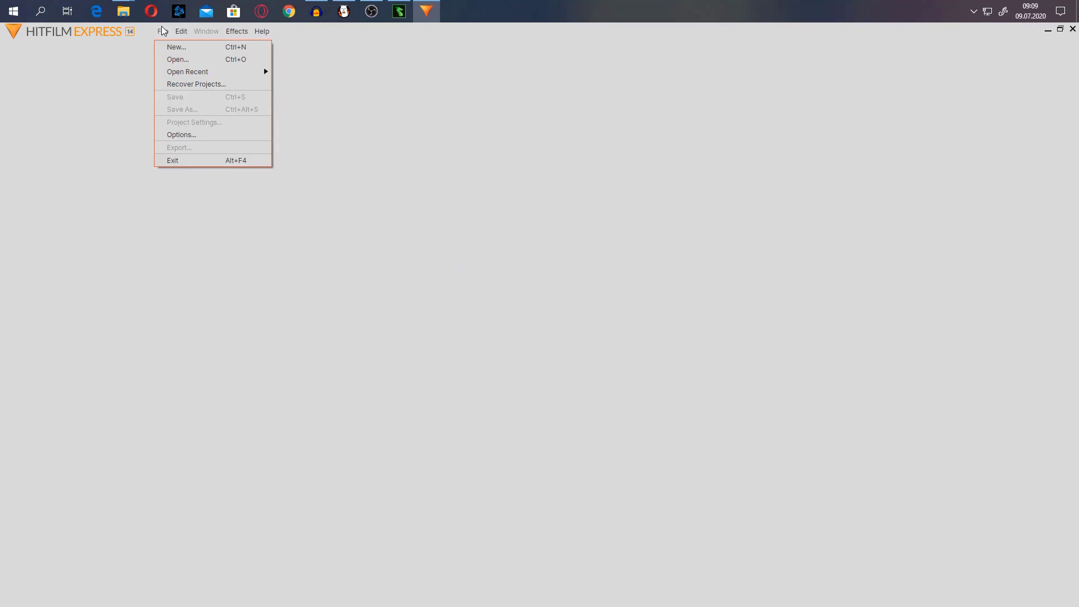
left_click(177, 48)
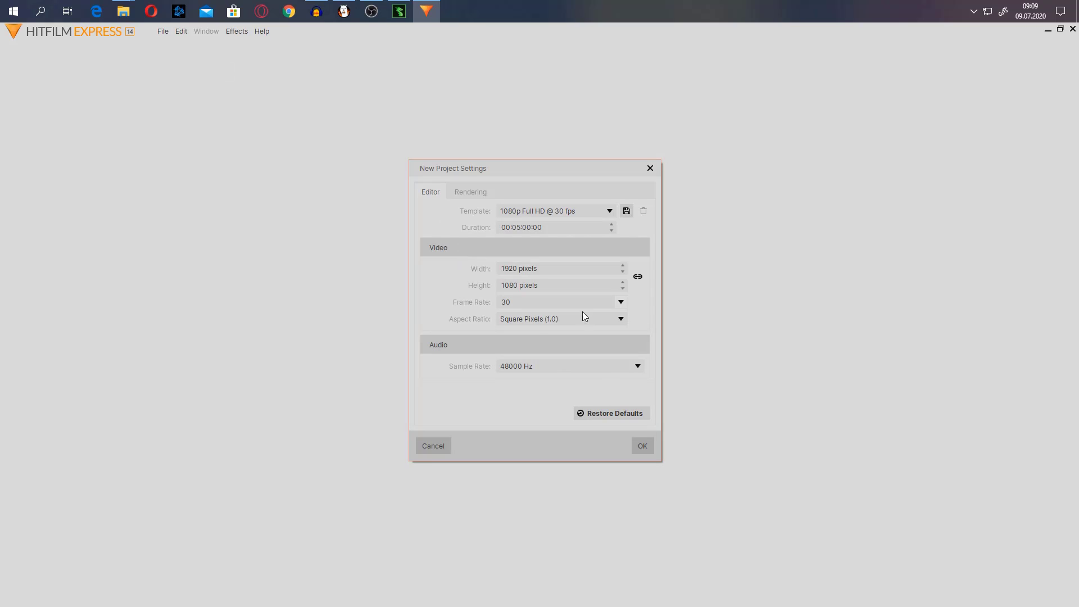
left_click(647, 452)
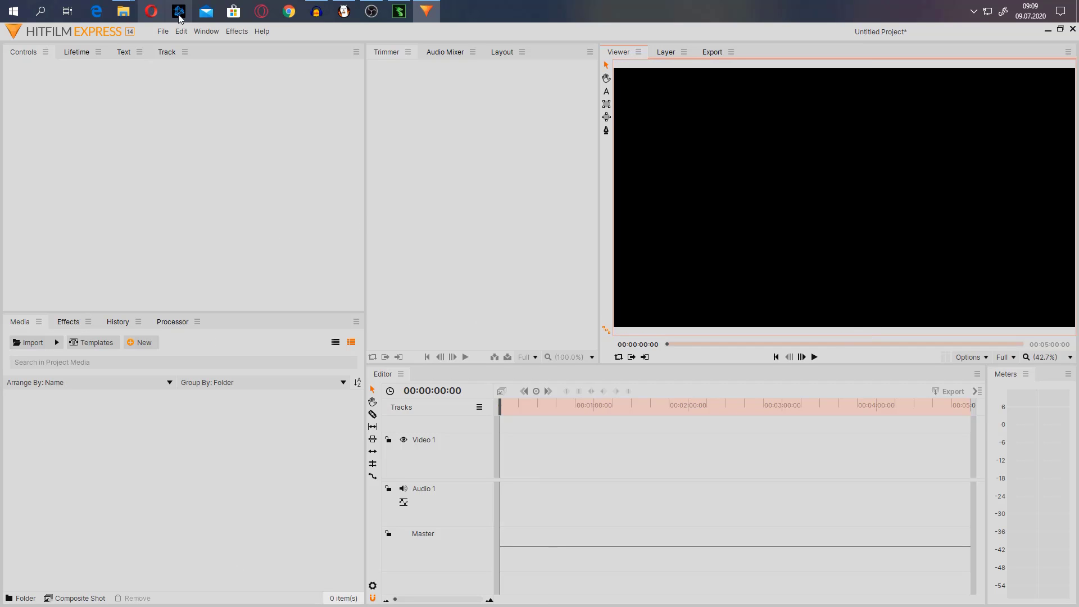
- Import the frames Armature_animtion0_00 to Armature_animtion0_16 from the Animation folder into the project media
mouse_move(123, 14)
left_click(168, 45)
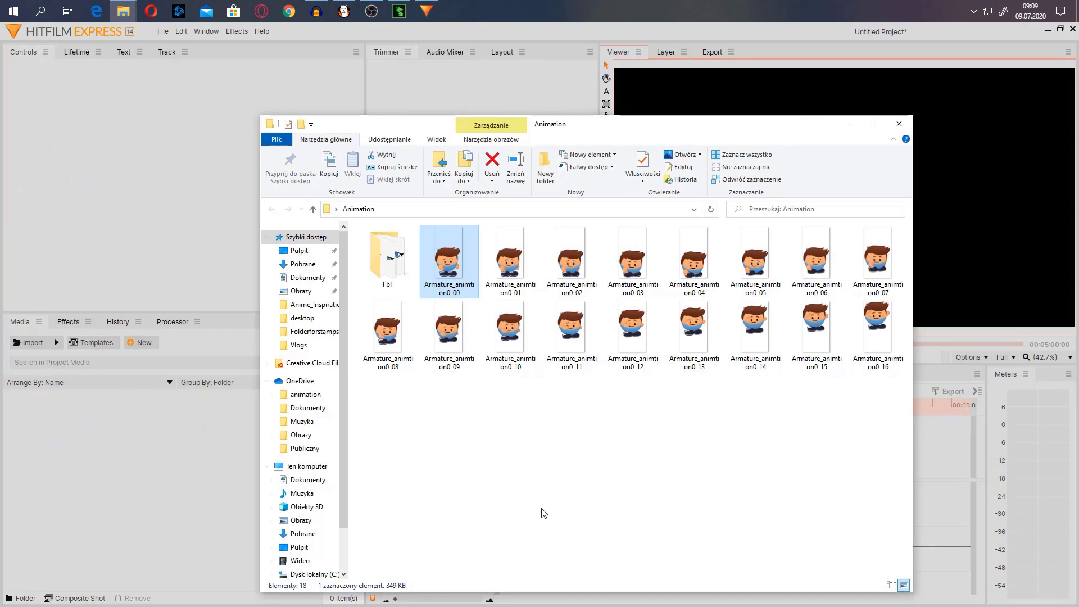
left_click(877, 329, "shift")
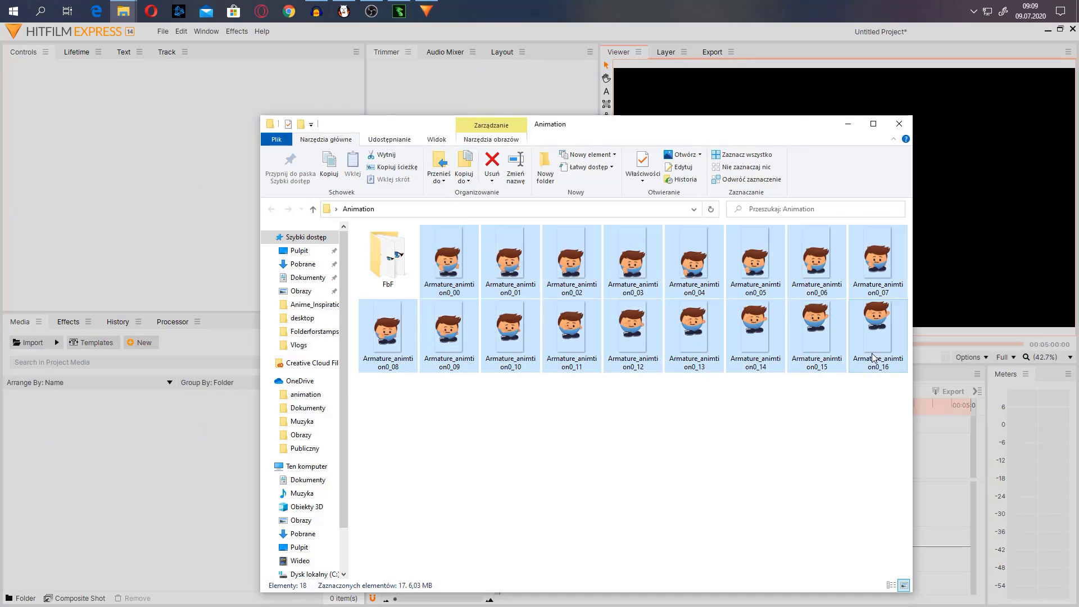
left_click_drag(505, 326, 177, 498)
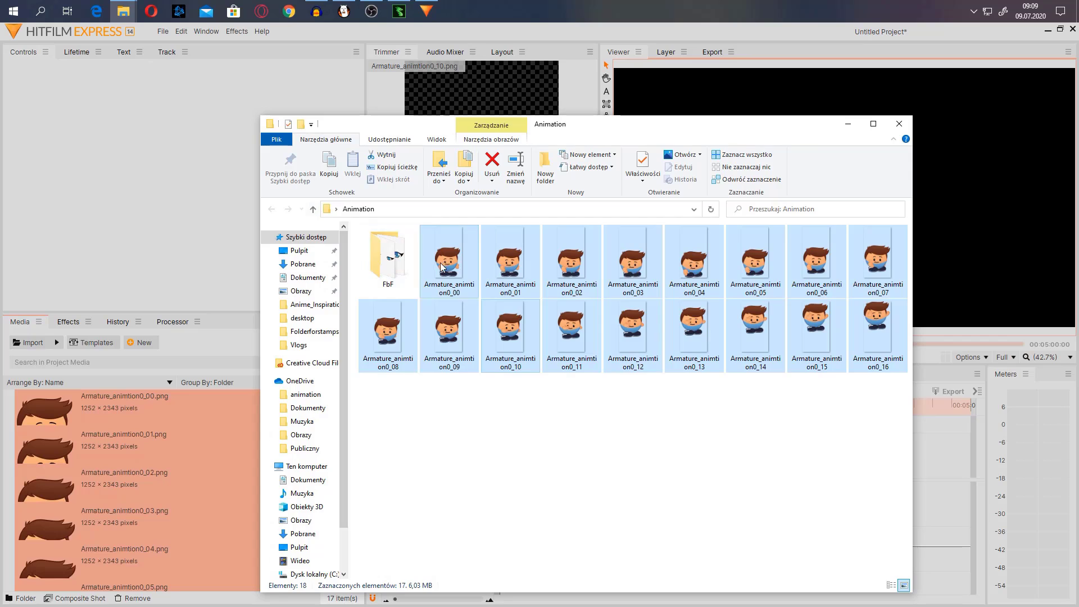
- Import the three eye images from the FbF folder and Fuji2.png, and place Fuji2.png at the start of Video 1
double_click(388, 258)
left_click_drag(401, 308, 548, 231)
left_click_drag(411, 281, 195, 578)
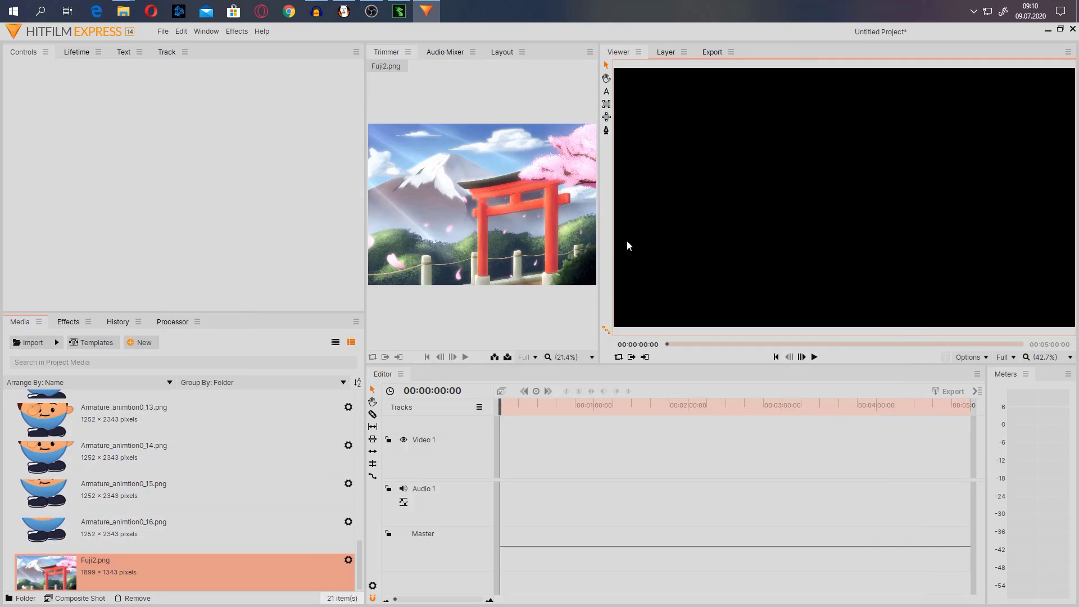
left_click_drag(100, 568, 500, 459)
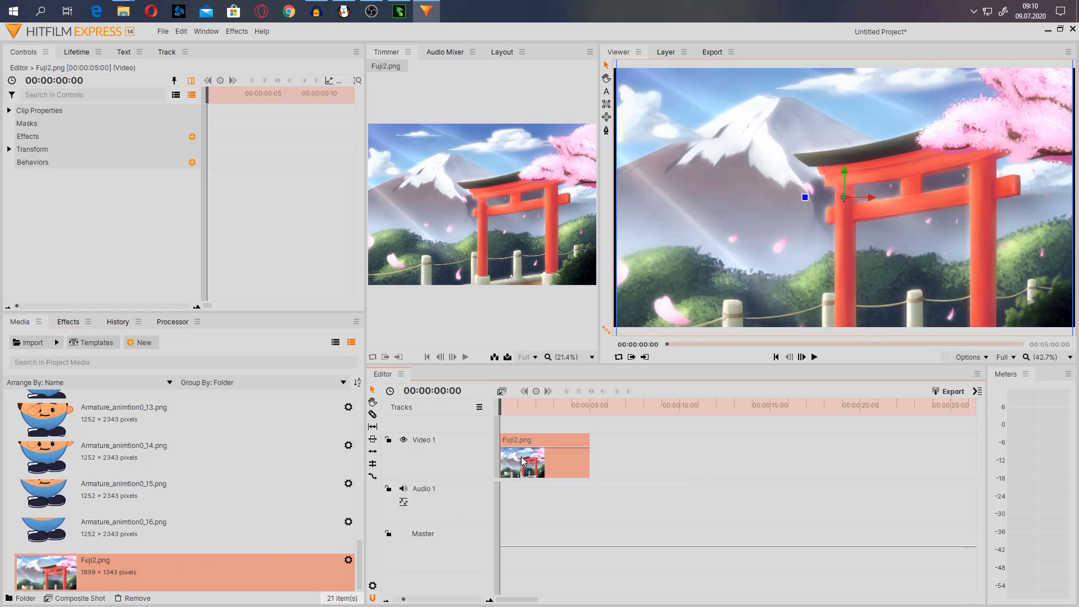
- Select the Armature_animtion0 frames 00 to 16 in the media list and import the Animation folder as an image sequence
left_click(133, 509)
left_click(139, 527)
scroll(145, 528, "up", 10)
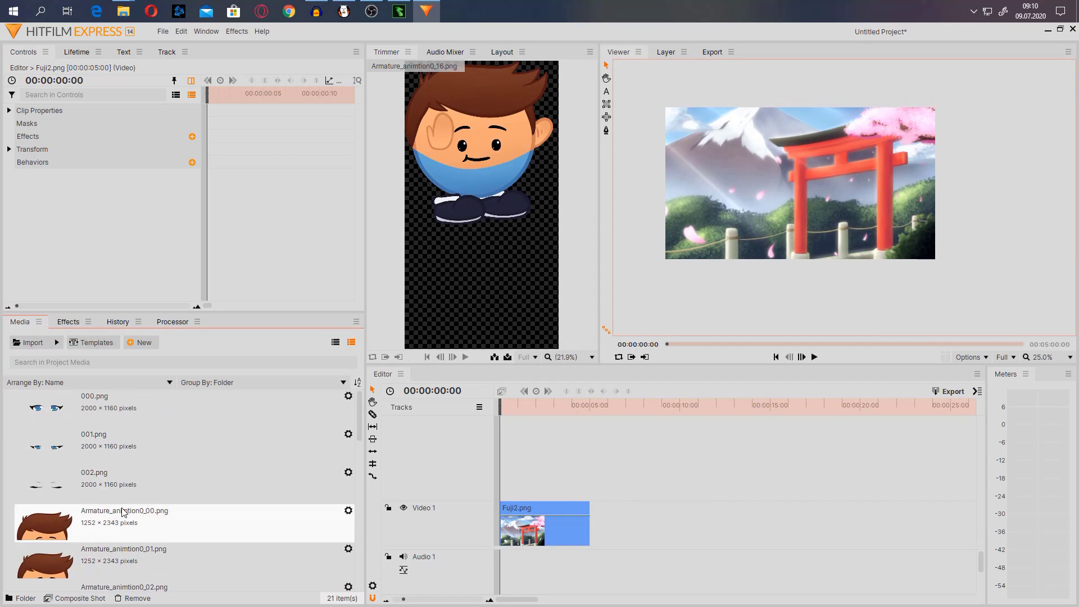
left_click(124, 512, "shift")
scroll(128, 502, "down", 10)
scroll(116, 464, "up", 10)
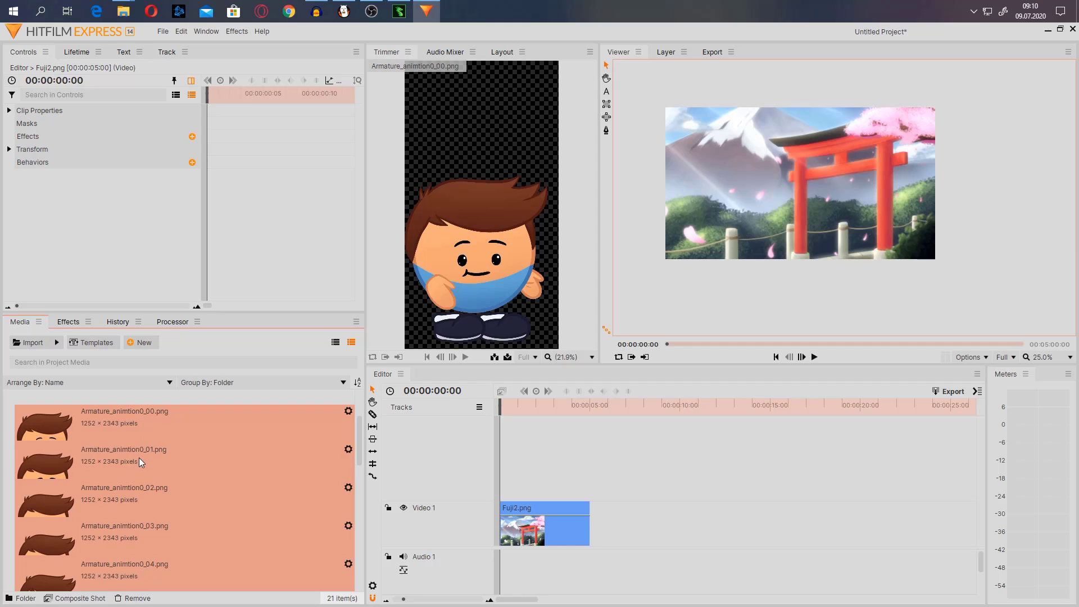
right_click(165, 419)
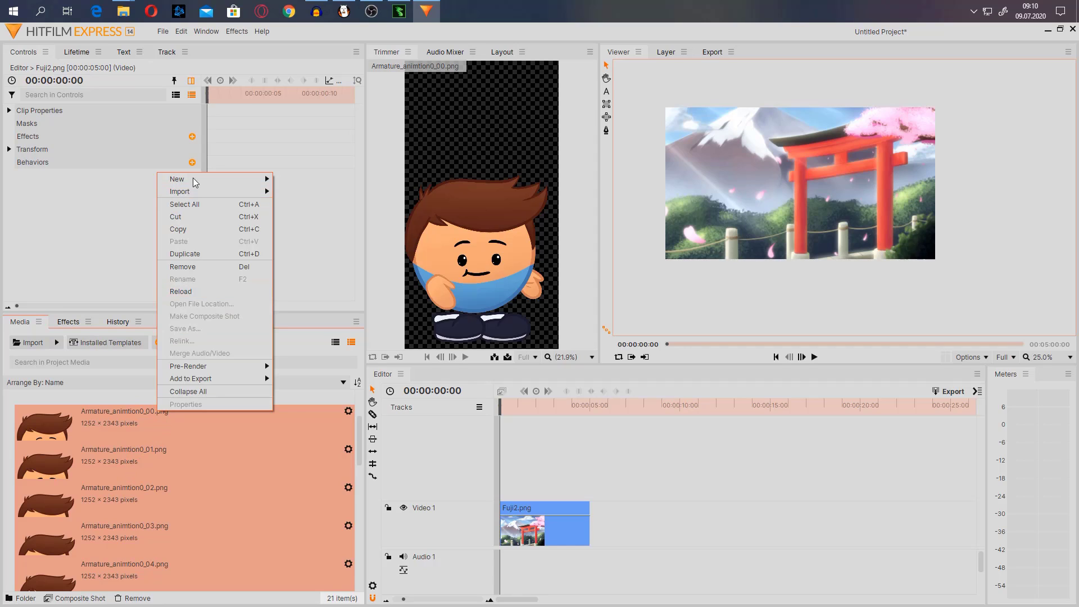
mouse_move(200, 192)
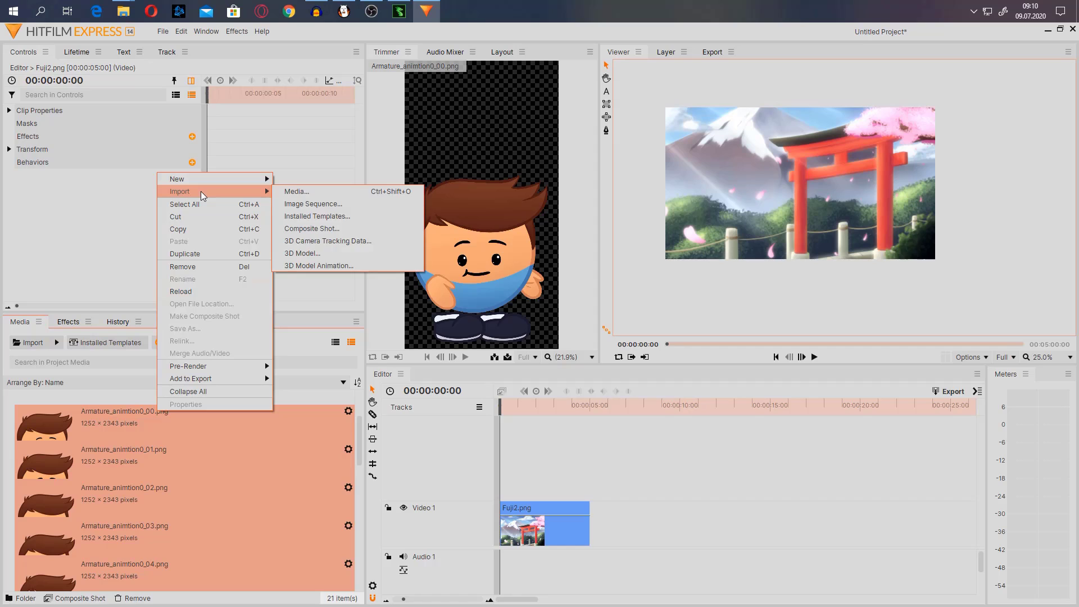
left_click(356, 208)
double_click(144, 99)
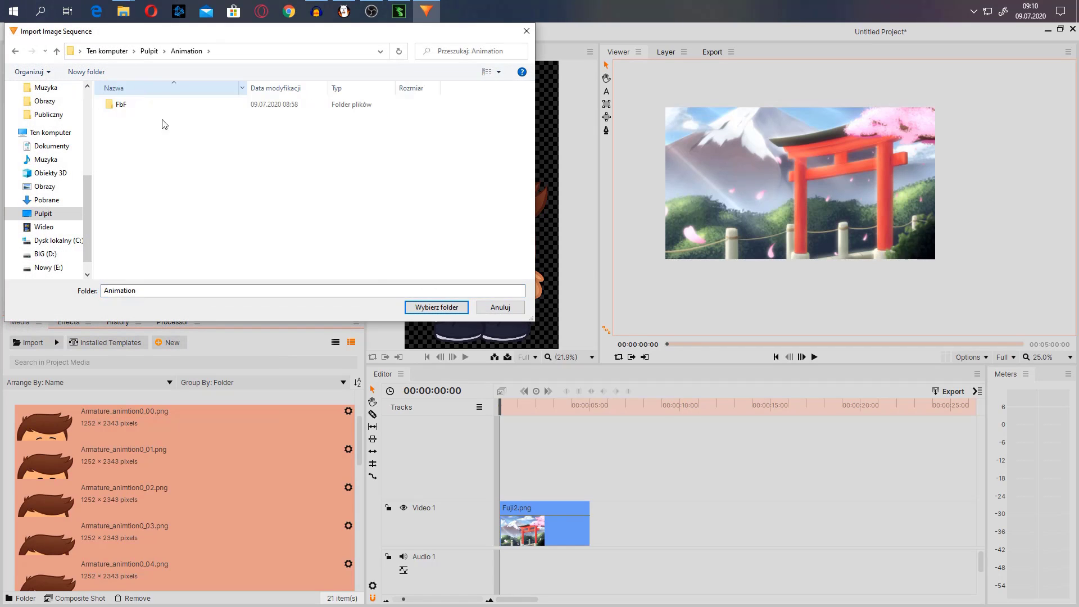
left_click(436, 307)
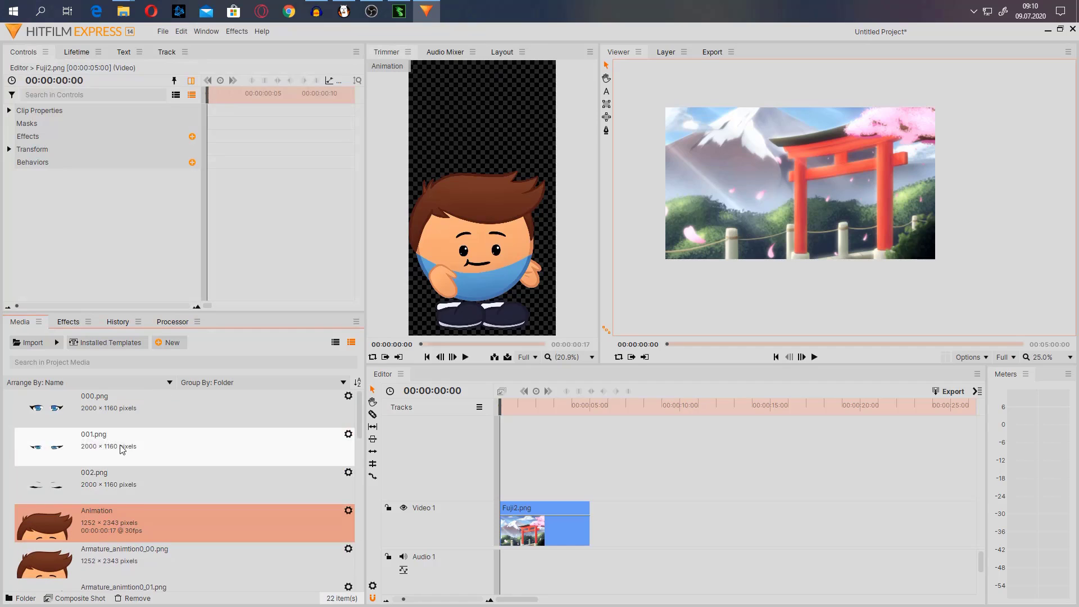
- Place the Animation sequence at the start of Video 2 and shrink it to fit near the bottom centre of the background
left_click_drag(142, 510, 502, 477)
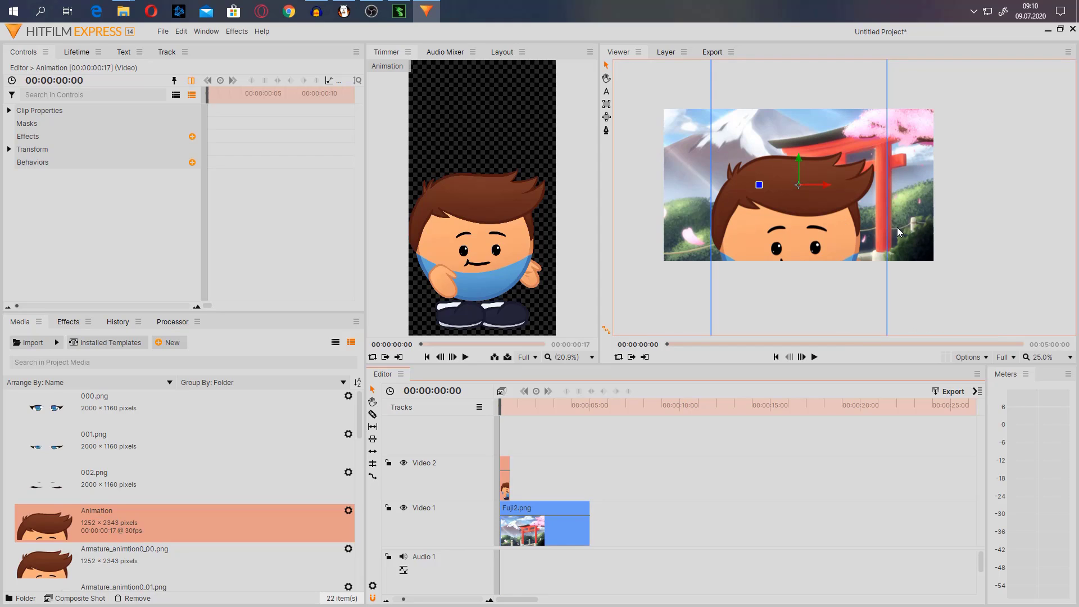
left_click(897, 227)
left_click(852, 106)
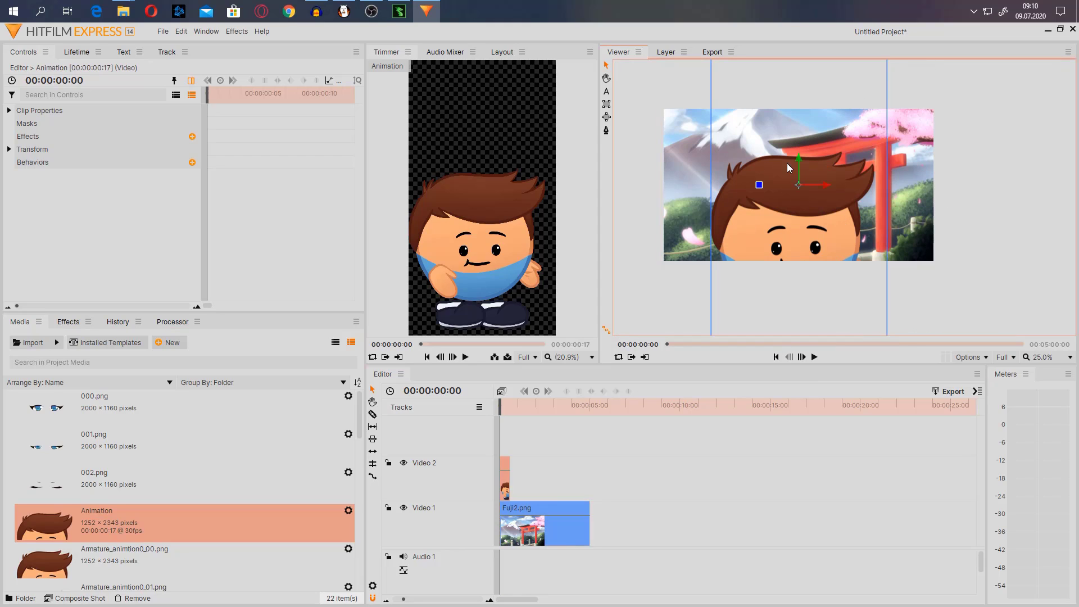
left_click_drag(798, 168, 799, 235)
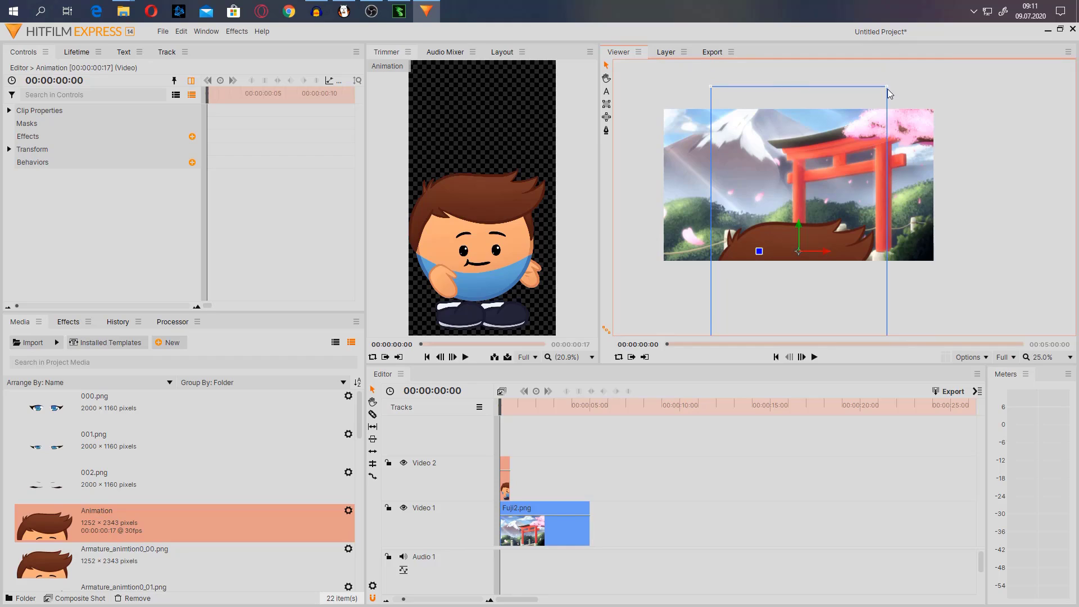
left_click_drag(887, 88, 831, 191)
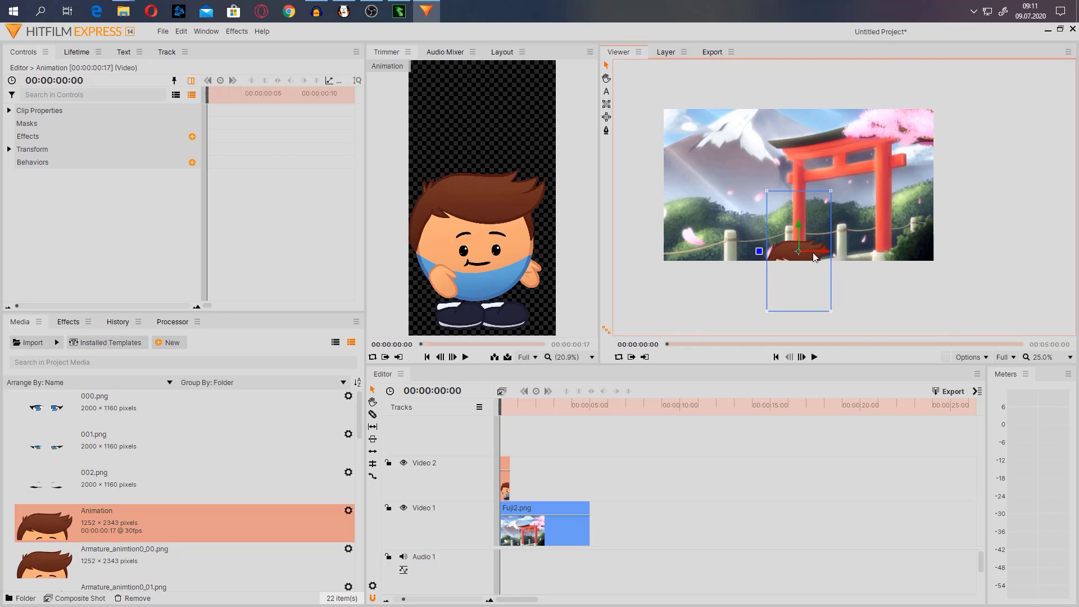
left_click_drag(799, 234, 795, 197)
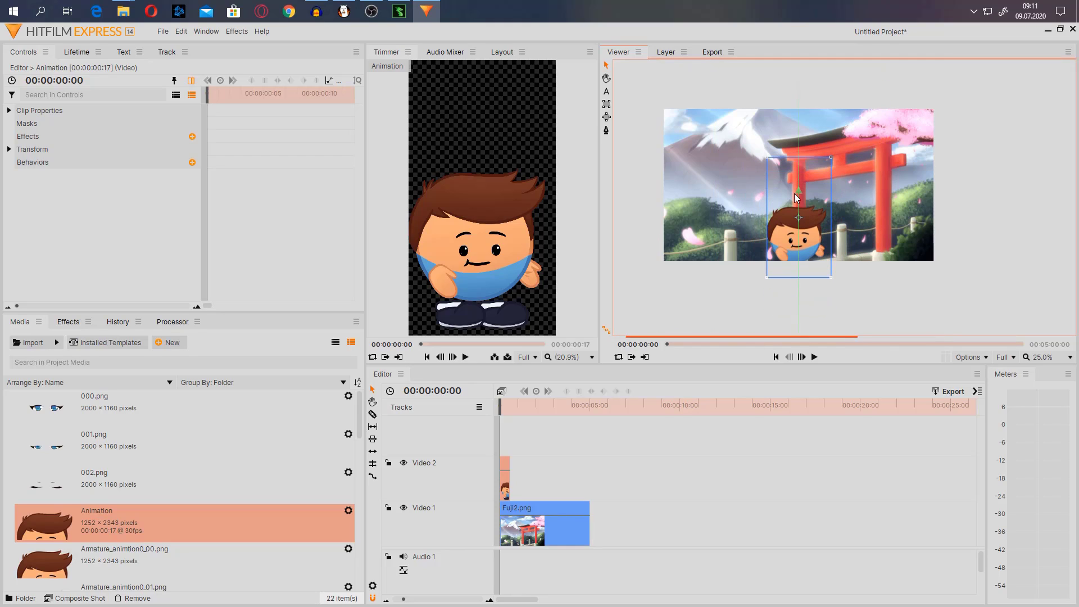
- Play the timeline from the start to preview the animated character over the background
scroll(573, 479, "up", 5)
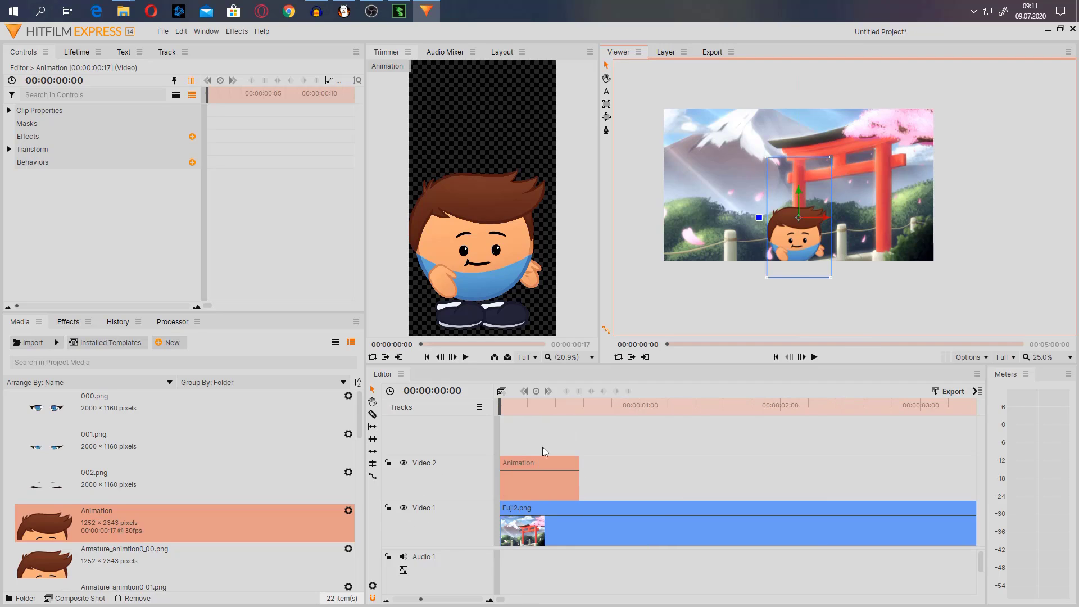
left_click(504, 408)
mouse_move(504, 408)
left_mouse_down()
mouse_move(547, 407)
mouse_move(500, 408)
left_mouse_up()
left_click(813, 357)
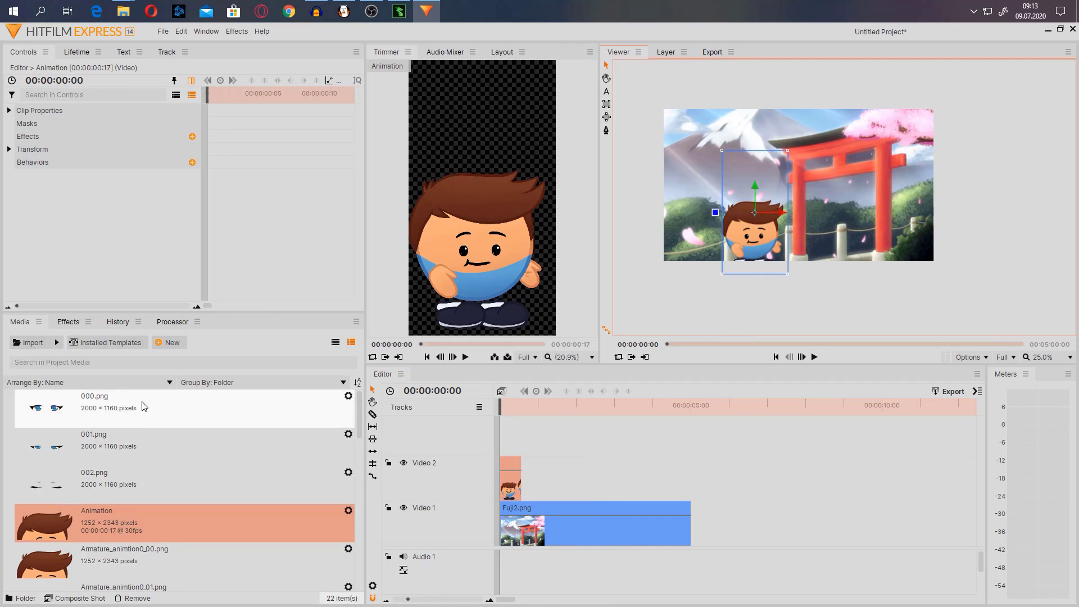
- Place 000.png, 001.png and 002.png one after another on Video 2, behind the Animation clip
left_click(145, 407)
left_click(124, 447, "ctrl")
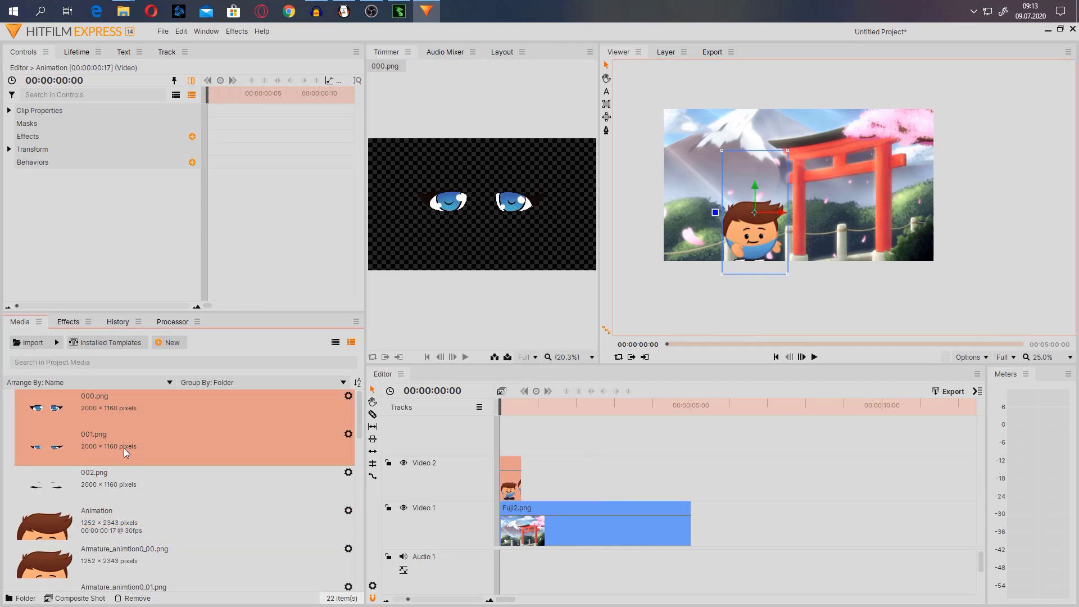
left_click(131, 470, "ctrl")
left_click_drag(131, 470, 653, 468)
left_click(781, 474)
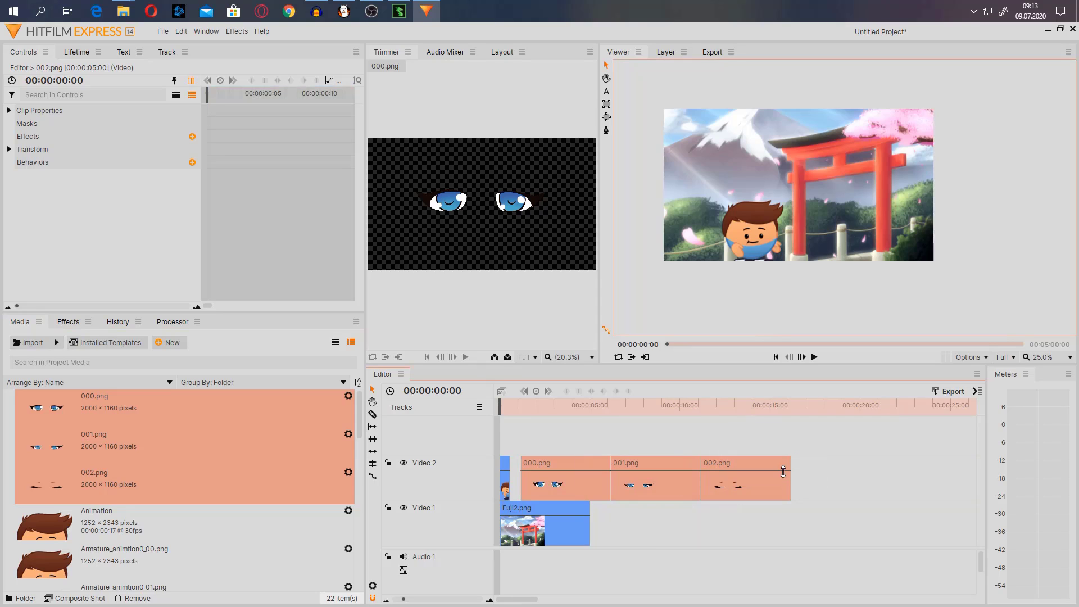
- Shorten the 000.png, 001.png and 002.png clips on Video 2 to 6 frames each and close the gaps between them
left_click_drag(791, 472, 708, 479)
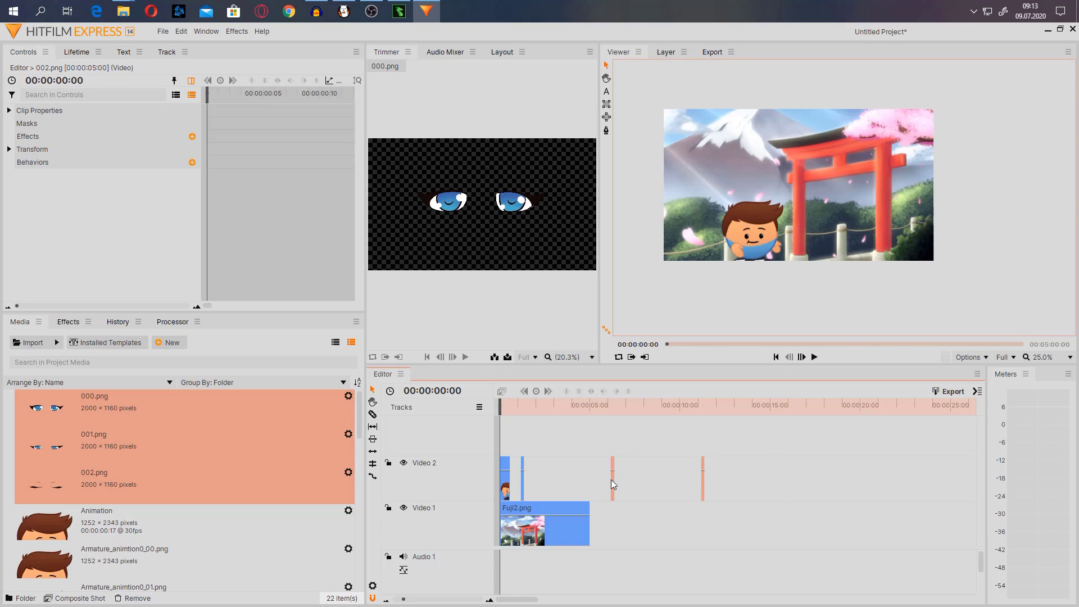
left_click_drag(611, 480, 537, 489)
left_click(632, 485)
scroll(555, 475, "up", 3)
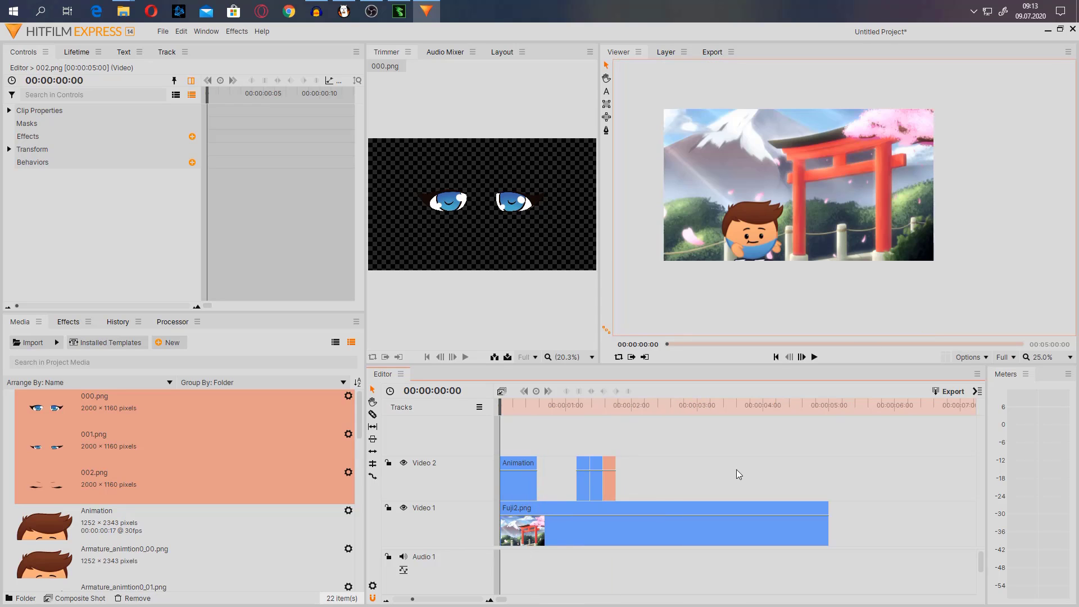
scroll(736, 470, "up", 1)
- Stack the three eye clips vertically at the same time position, using Video 2, Video 3 and Video 4
left_click_drag(494, 411, 610, 413)
left_click_drag(715, 442, 629, 458)
left_click(642, 454)
mouse_move(665, 492)
left_mouse_down()
mouse_move(646, 401)
mouse_move(655, 445)
mouse_move(604, 420)
mouse_move(585, 445)
mouse_move(582, 519)
left_mouse_up()
scroll(707, 457, "down", 4)
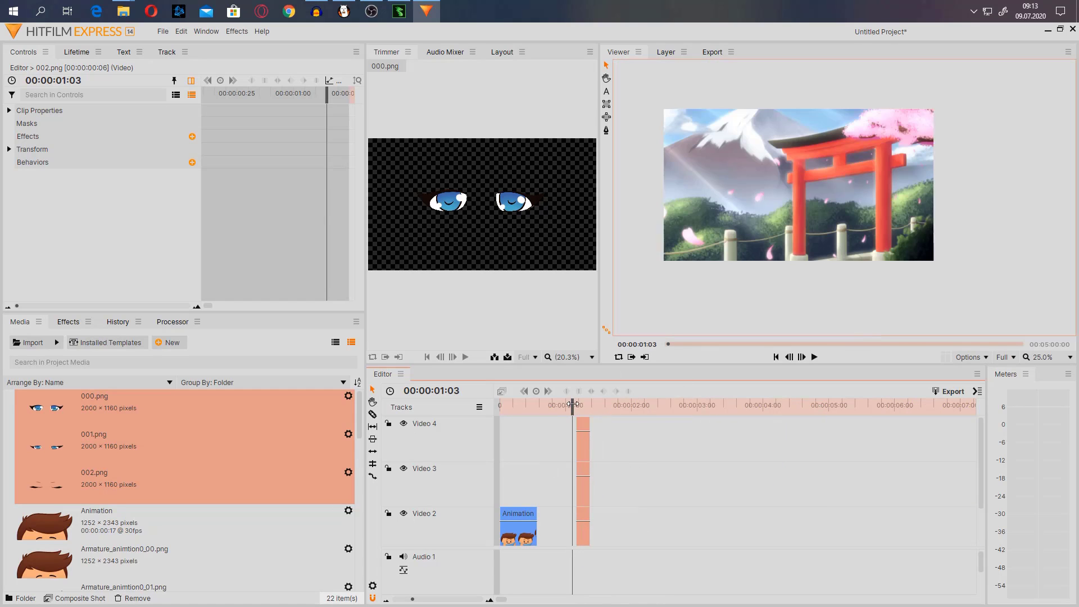
- Enlarge the three stacked eye images together beyond the frame edges and shift them slightly to the right
left_click_drag(572, 403, 585, 405)
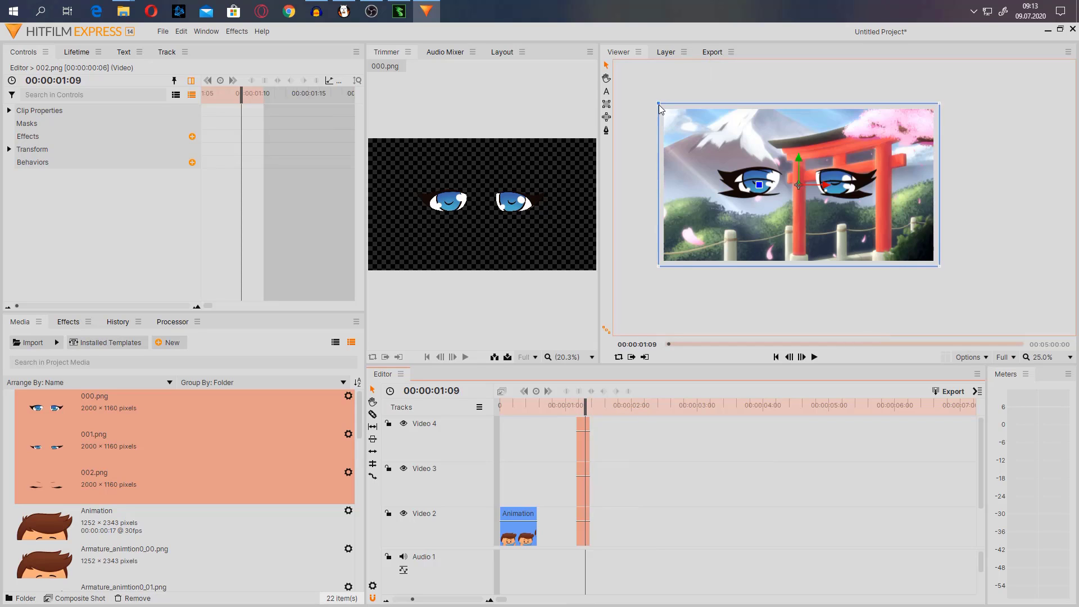
left_click_drag(660, 108, 591, 63)
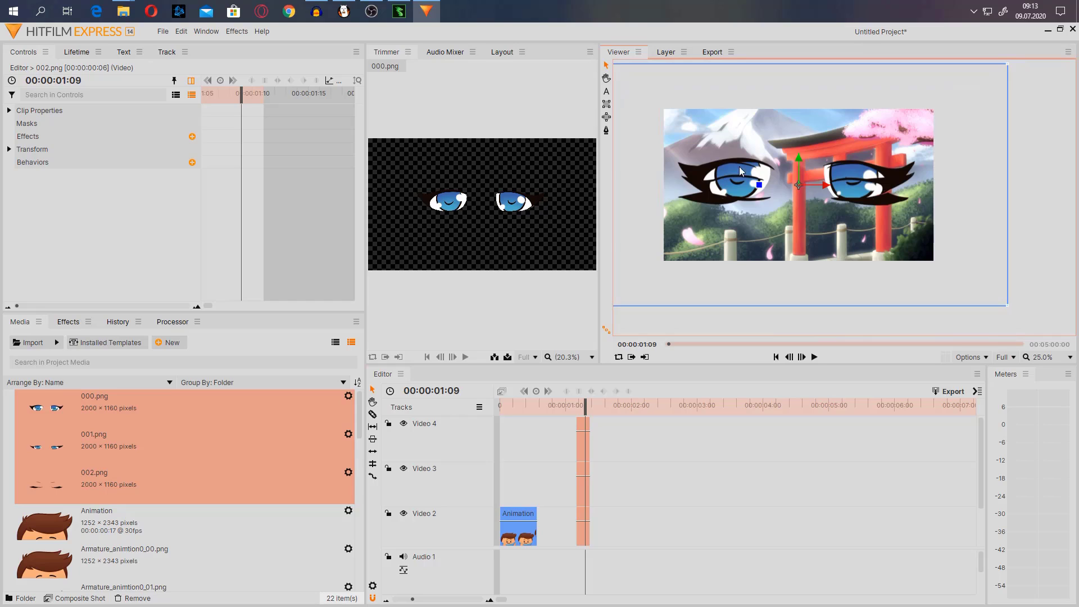
left_click_drag(820, 185, 825, 184)
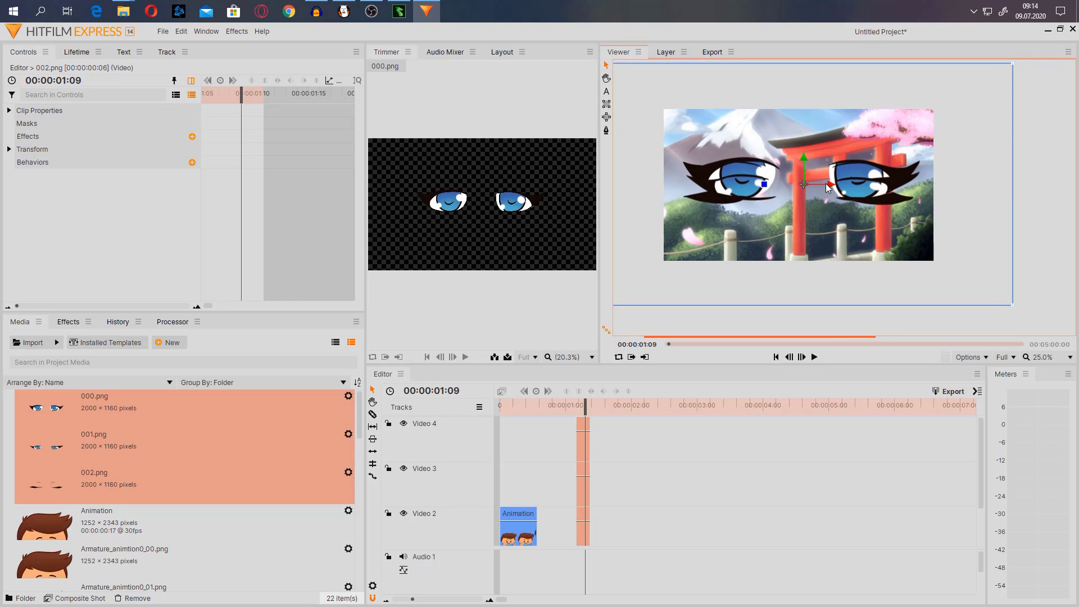
left_click(733, 575)
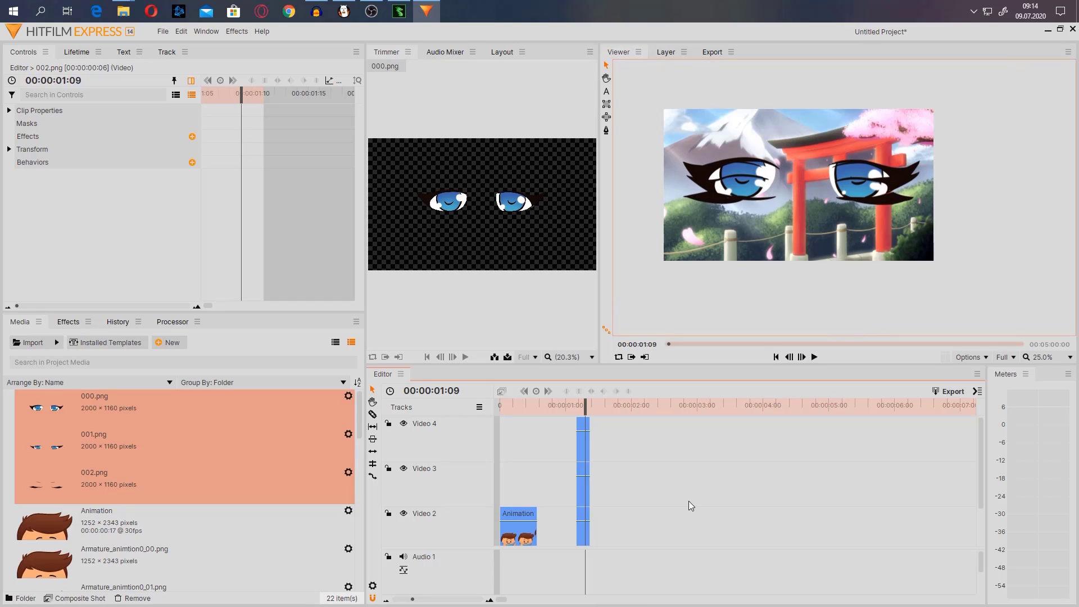
- Place the stacked eye clips back on Video 2 in order, one directly after another
left_click(586, 491)
mouse_move(585, 491)
left_mouse_down()
mouse_move(619, 506)
mouse_move(596, 534)
mouse_move(612, 494)
mouse_move(582, 457)
mouse_move(612, 471)
mouse_move(601, 487)
left_mouse_up()
left_click_drag(585, 423, 611, 501)
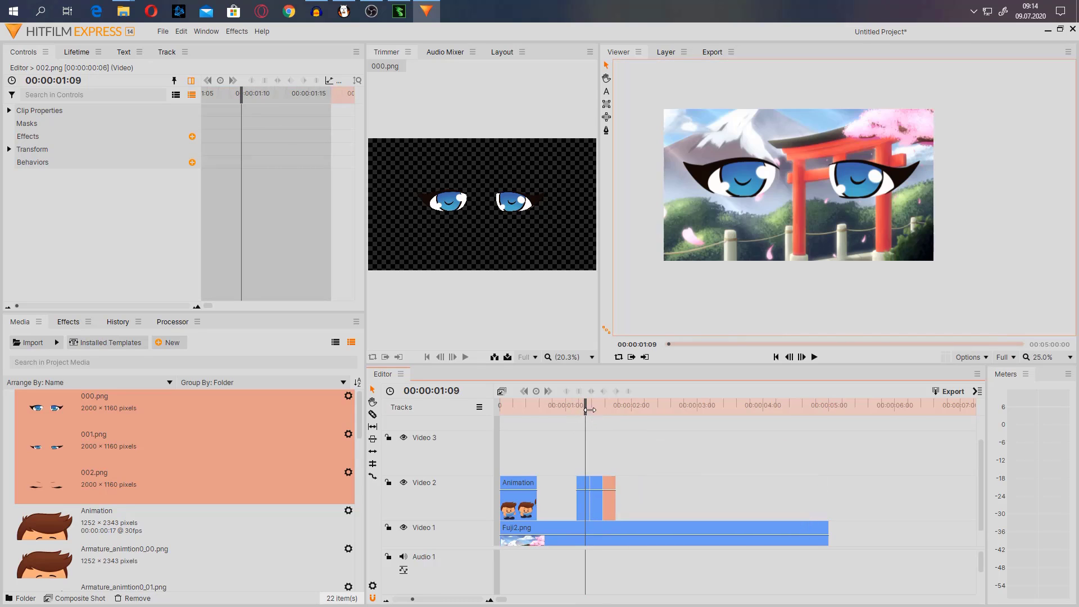
- Copy the three eye clips, paste them on Video 2 at 00:00:01:29, and shorten the copies to 3 frames each
left_click(589, 409)
left_click(583, 511)
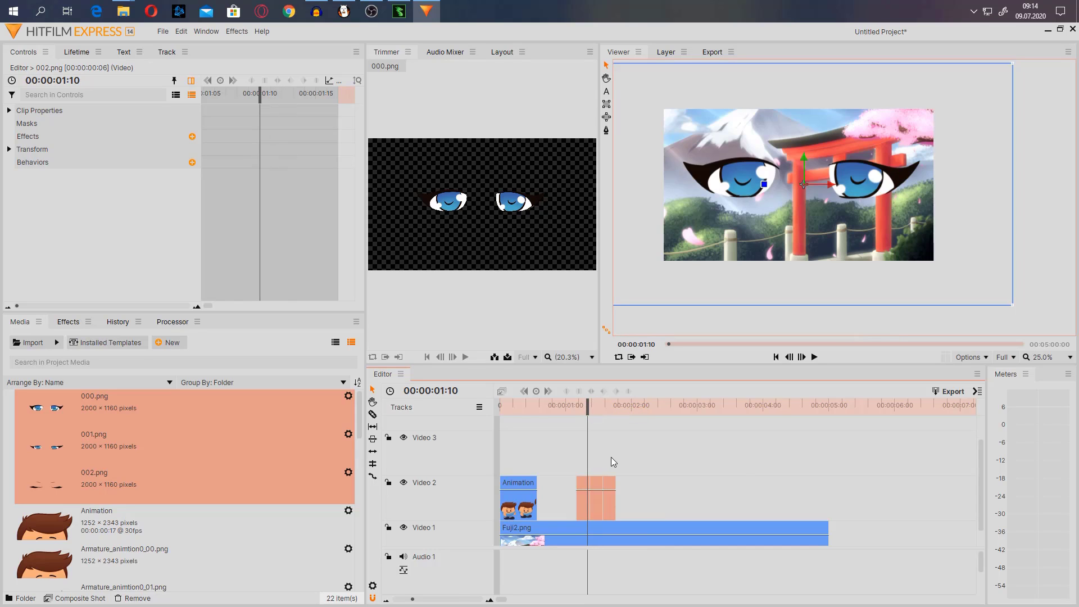
scroll(611, 457, "up", 3)
left_click_drag(696, 405, 776, 406)
key("ctrl+v")
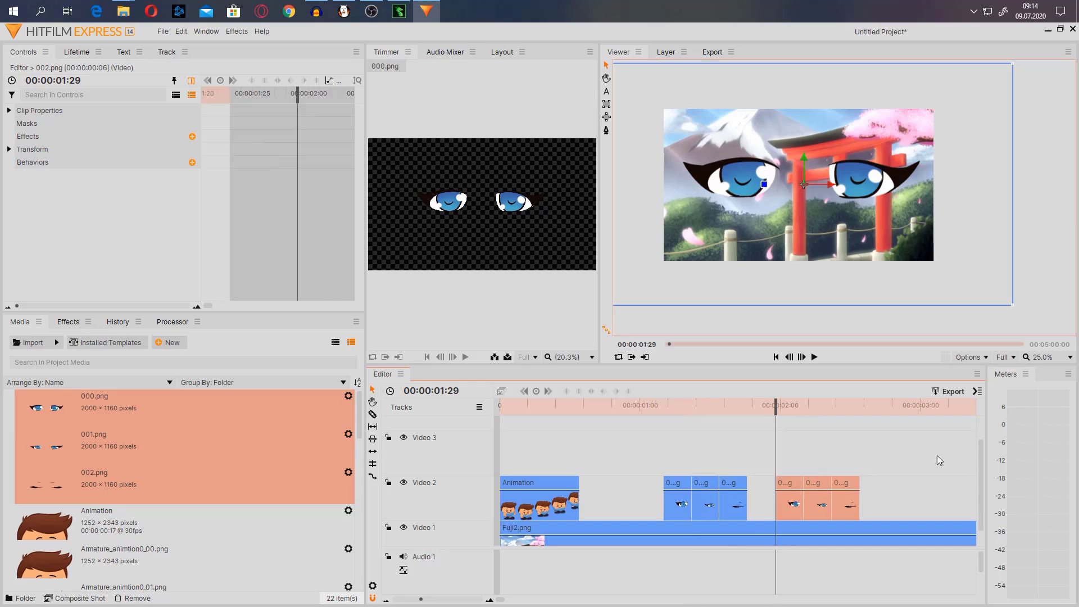
left_click_drag(862, 497, 847, 495)
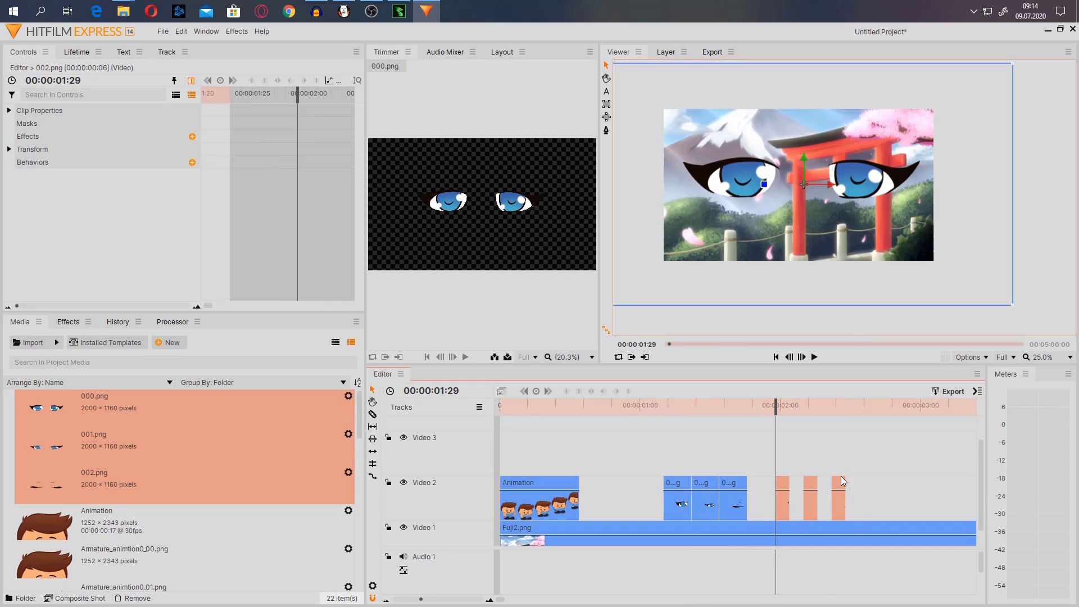
left_click(845, 441)
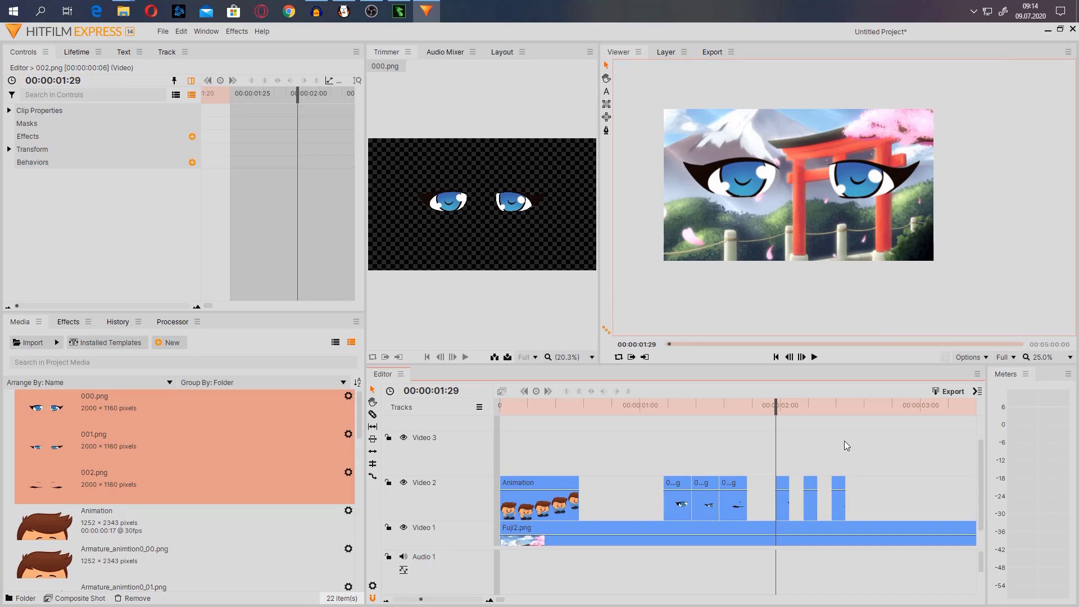
- Move the 001.png copy directly behind the 002.png clip and delete the leftover 000.png and 002.png copies
left_click(785, 490)
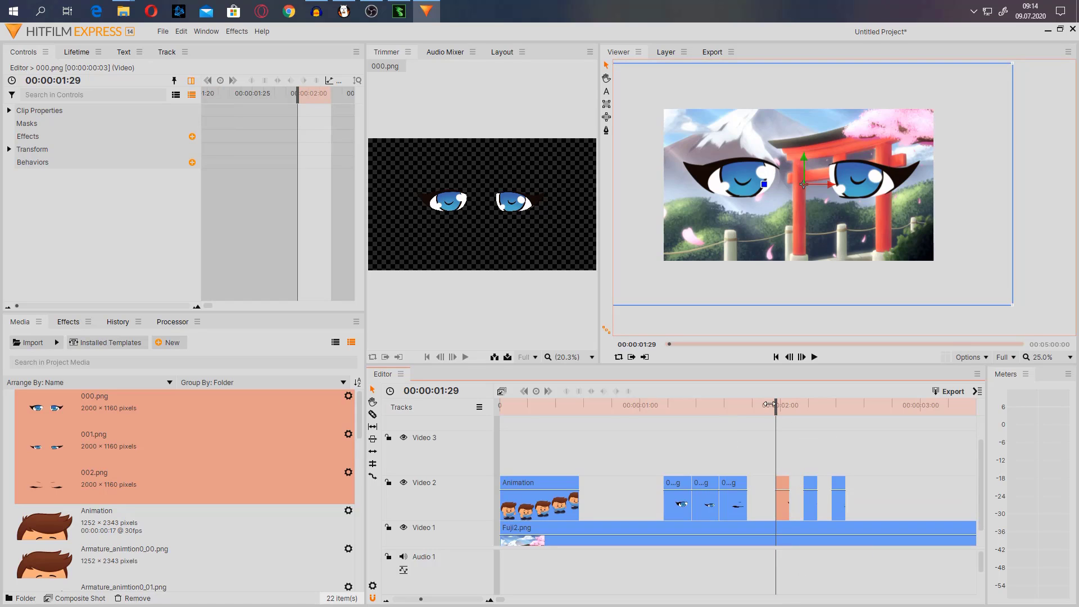
left_click_drag(769, 404, 689, 404)
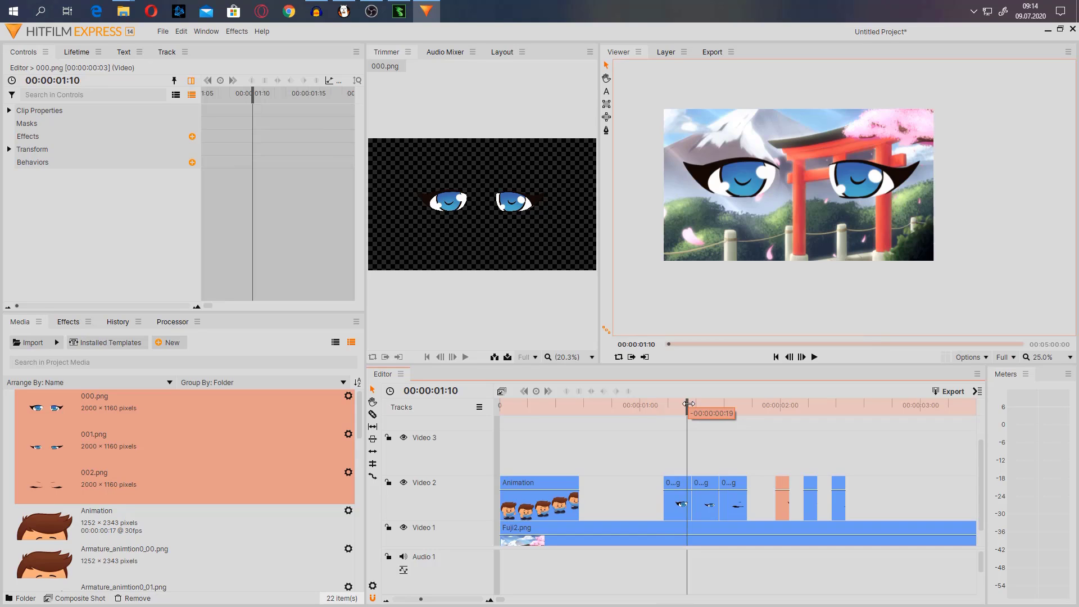
left_click_drag(688, 404, 666, 406)
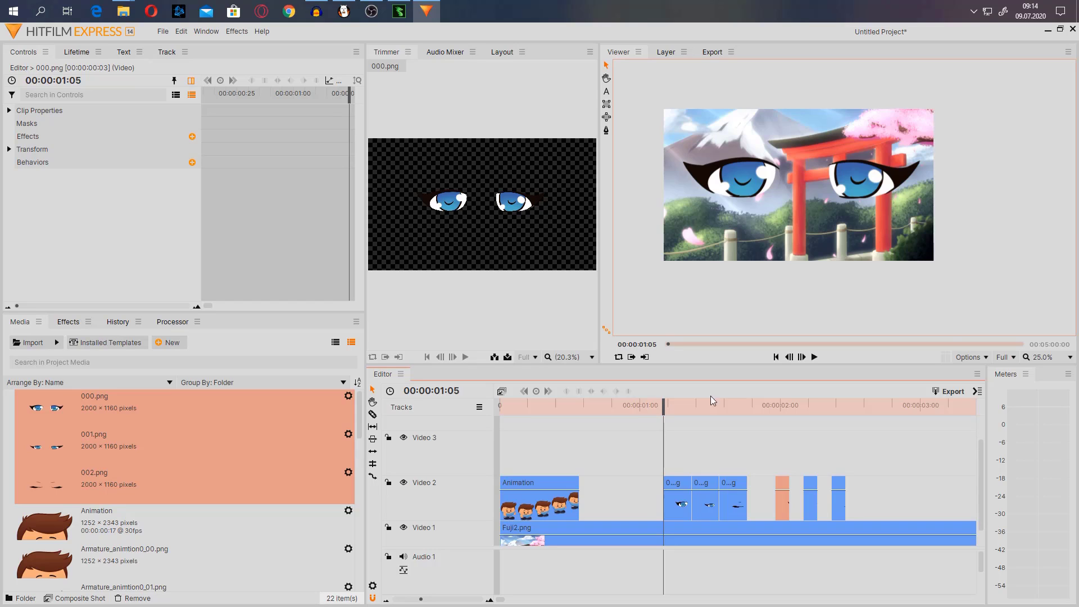
left_click_drag(655, 404, 771, 405)
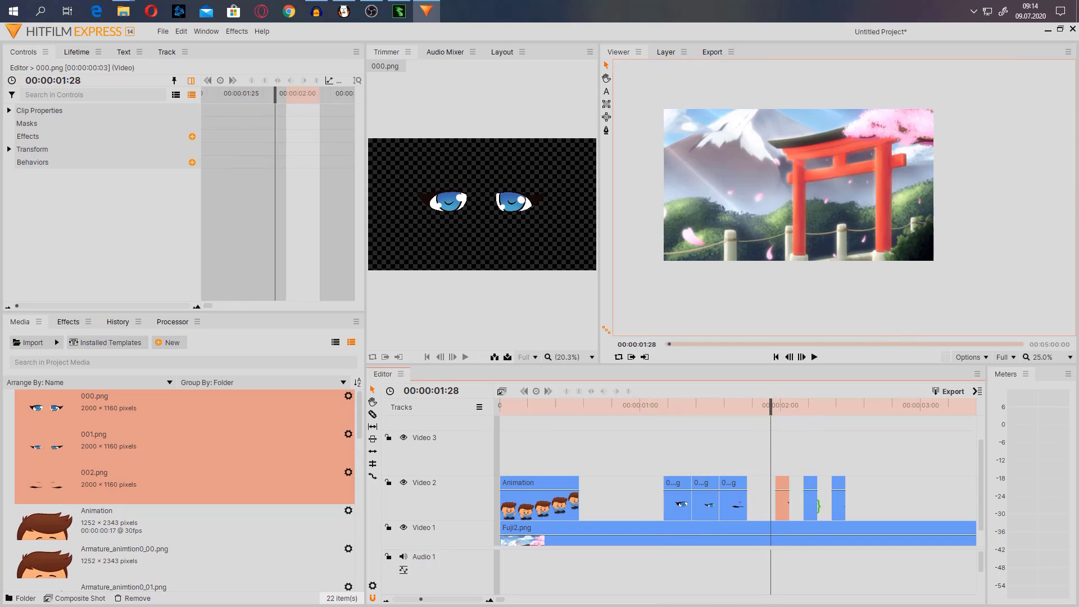
left_click_drag(807, 511, 774, 499)
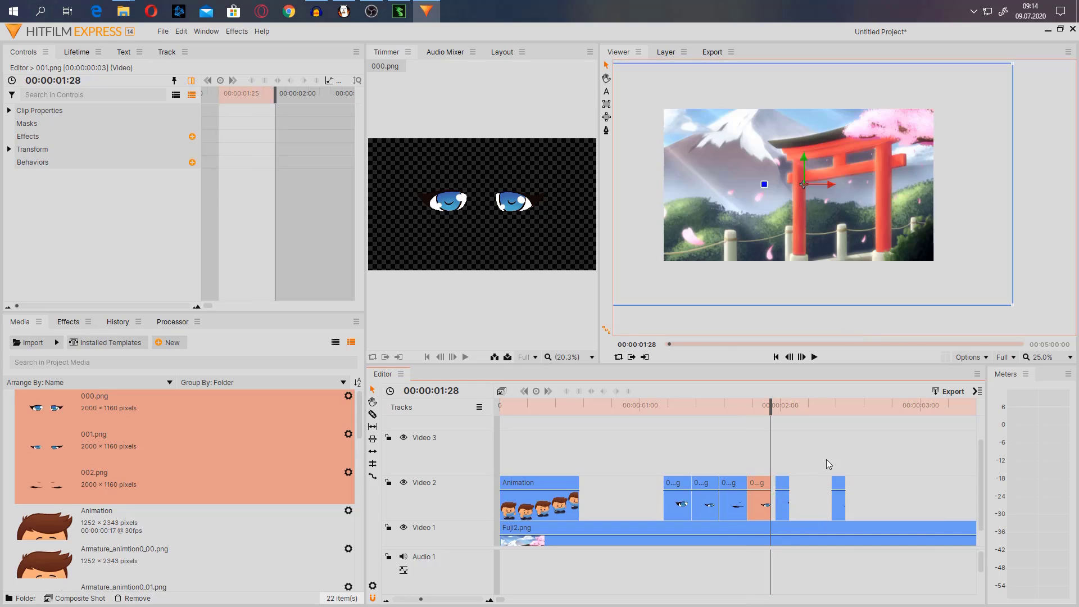
left_click(838, 498)
key("Delete")
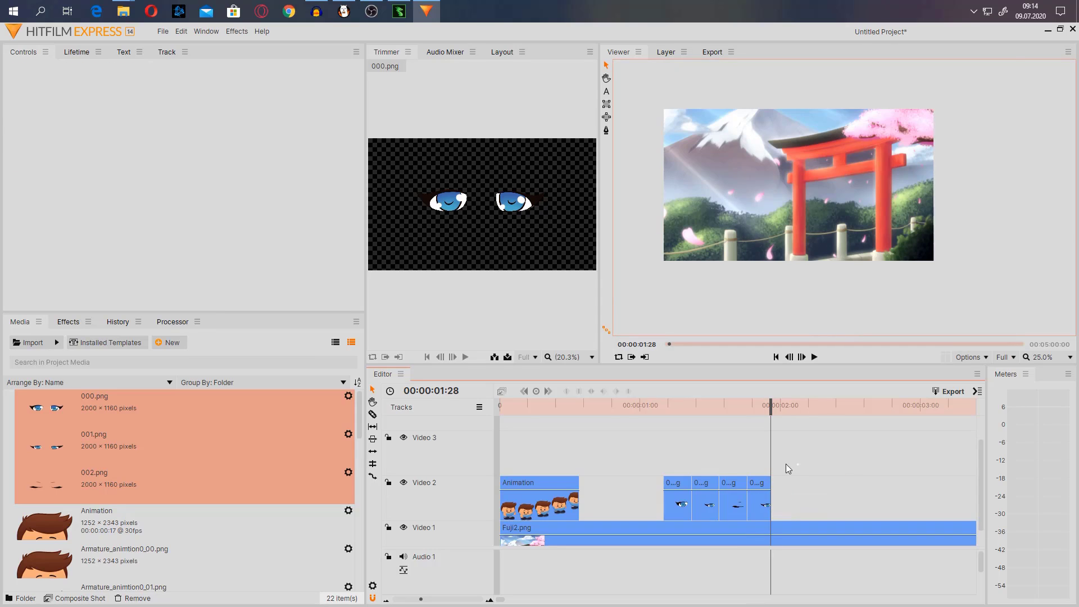
- Copy the four consecutive eye clips, paste them at 00:00:01:28 on Video 2, and shorten the copies
left_click_drag(785, 464, 668, 488)
key("ctrl+c")
key("ctrl+v")
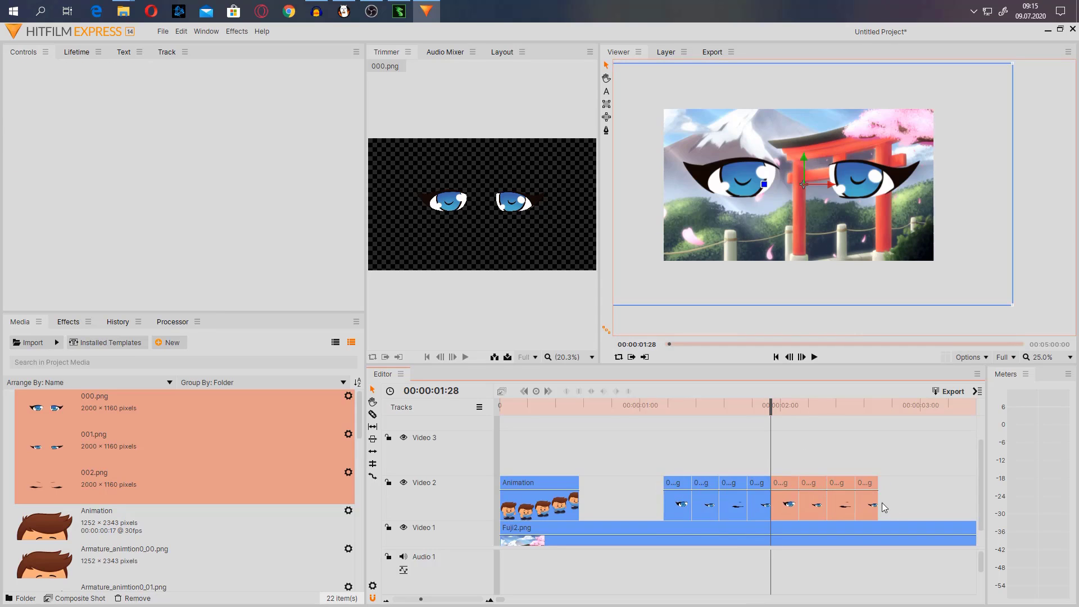
left_click_drag(877, 502, 858, 488)
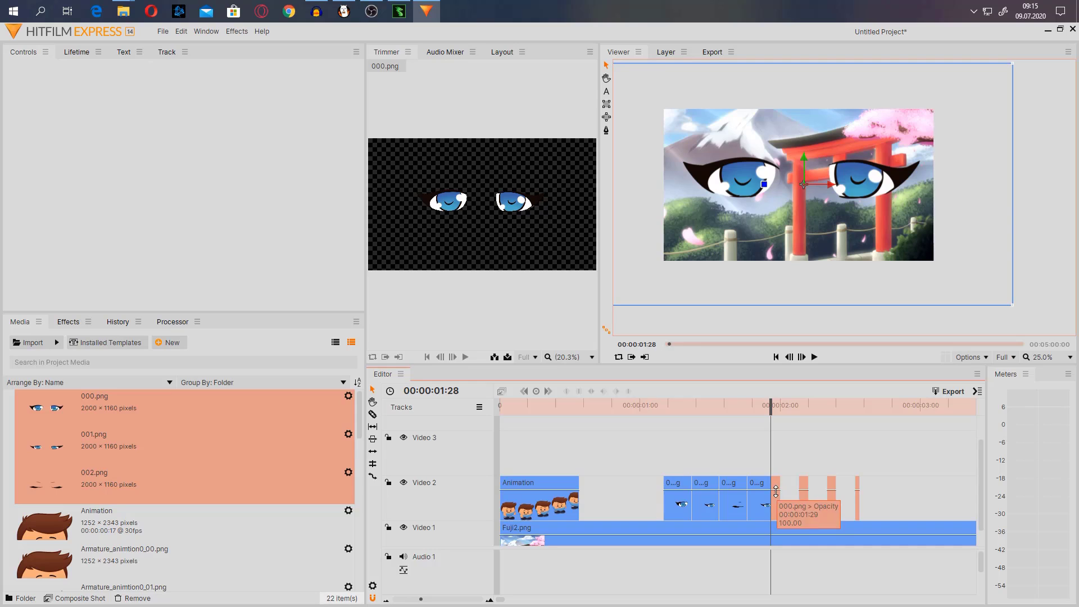
- Lower the opacity of the one-frame copies and place them on Video 3 over each eye clip's end, each showing the next image
left_click_drag(775, 491, 815, 499)
left_click_drag(909, 467, 780, 513)
left_click_drag(857, 490, 693, 464)
left_click(875, 493)
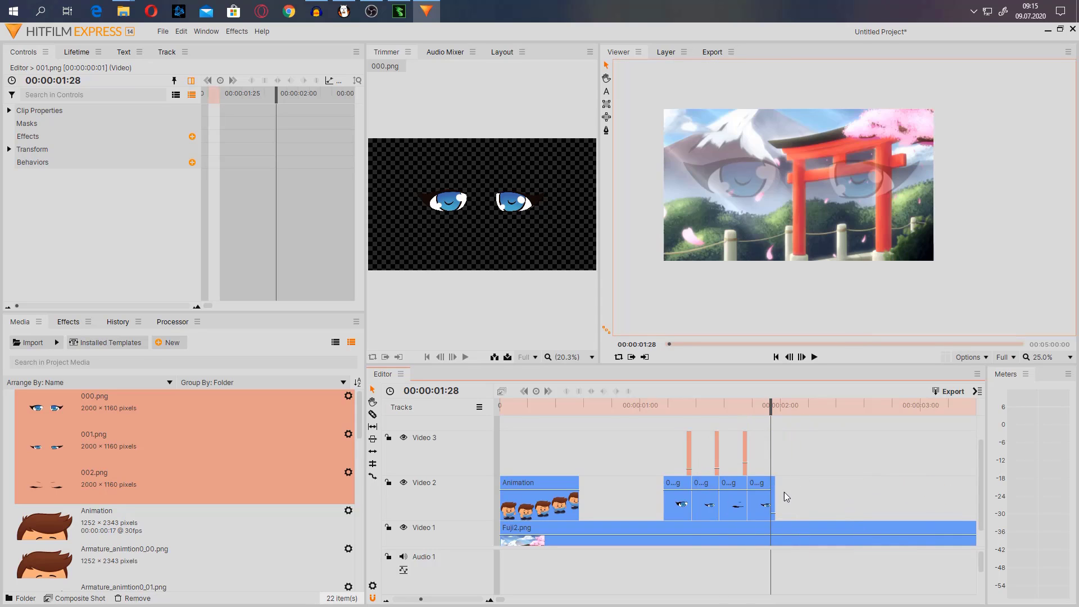
left_click_drag(774, 497, 700, 404)
- Play the blink, and trim the starts of the four Video 2 eye clips to about half their length
left_click(814, 357)
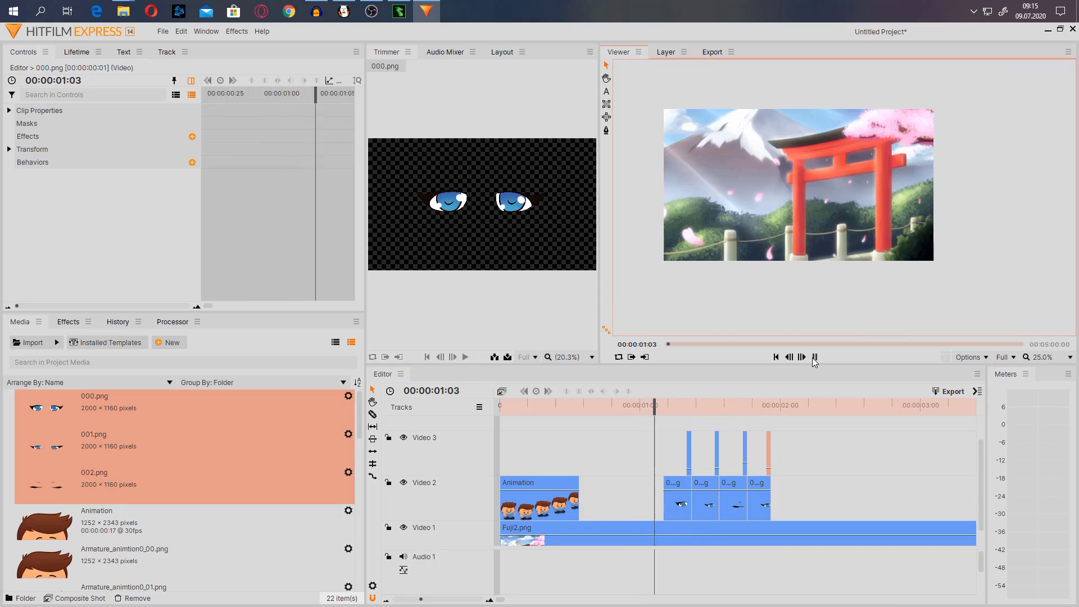
left_click(814, 357)
left_click_drag(650, 481, 802, 517)
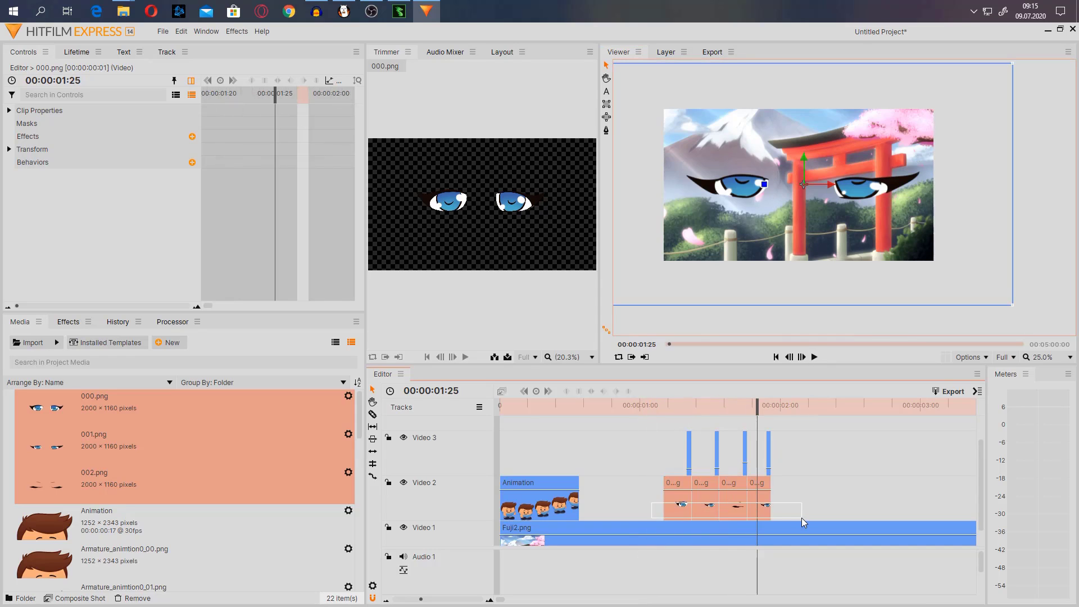
left_click_drag(660, 501, 676, 502)
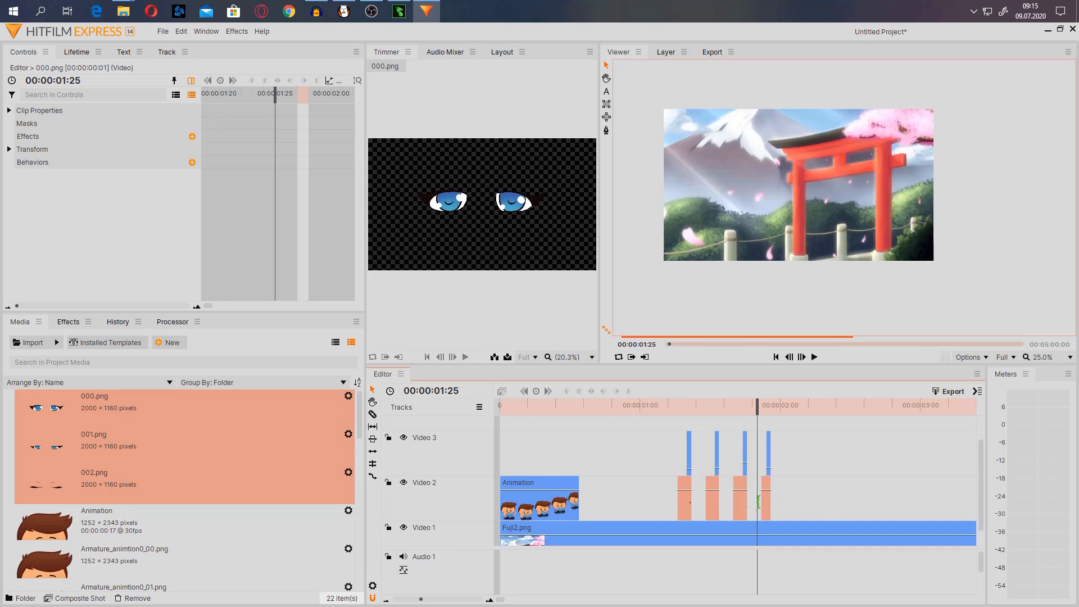
left_click(785, 496)
- Move each eye clip together with its Video 3 overlay against the preceding pair, making the last pair slightly shorter
left_click_drag(731, 442, 701, 510)
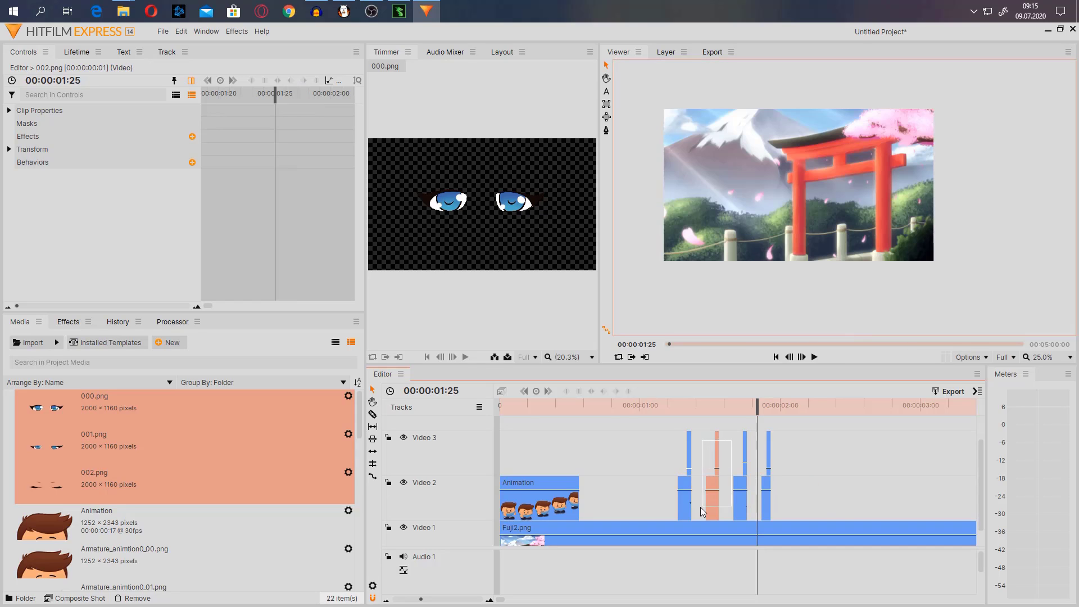
left_click_drag(701, 512, 700, 511)
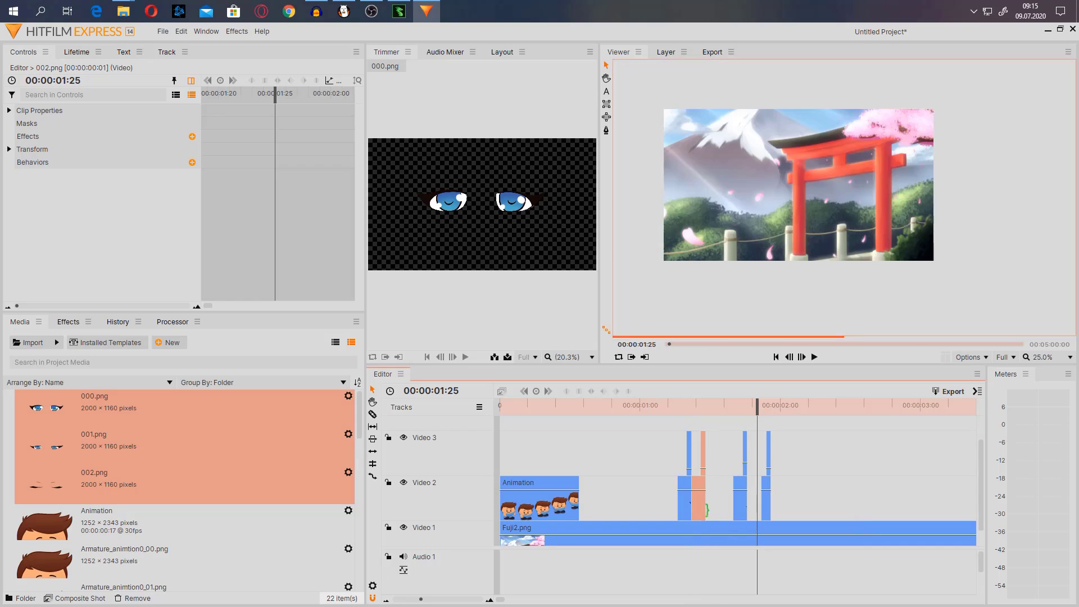
left_click_drag(741, 418, 714, 507)
left_click_drag(782, 504, 730, 455)
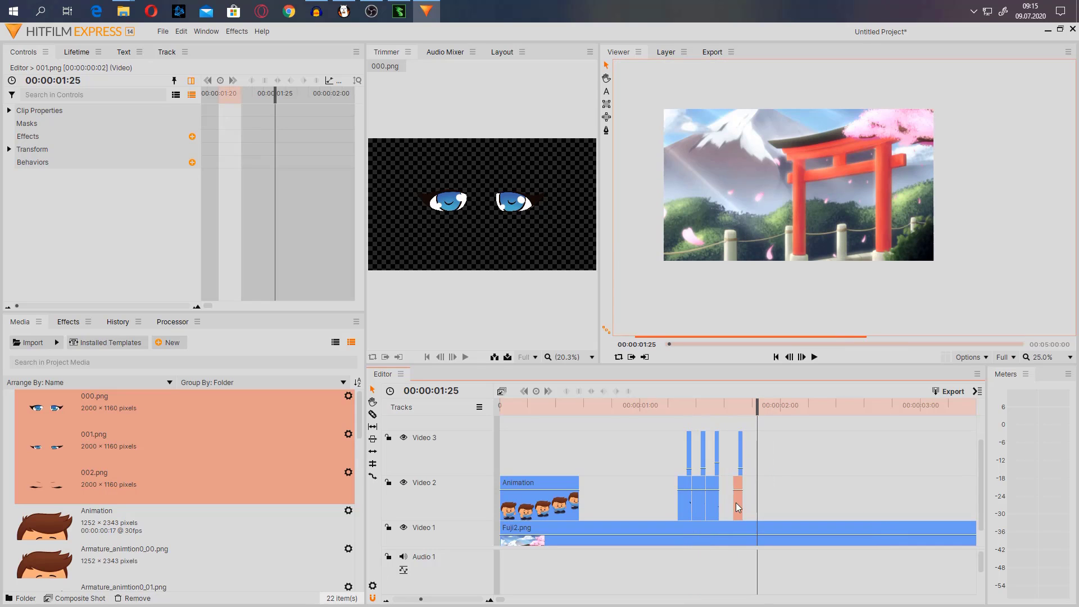
left_click_drag(733, 502, 727, 504)
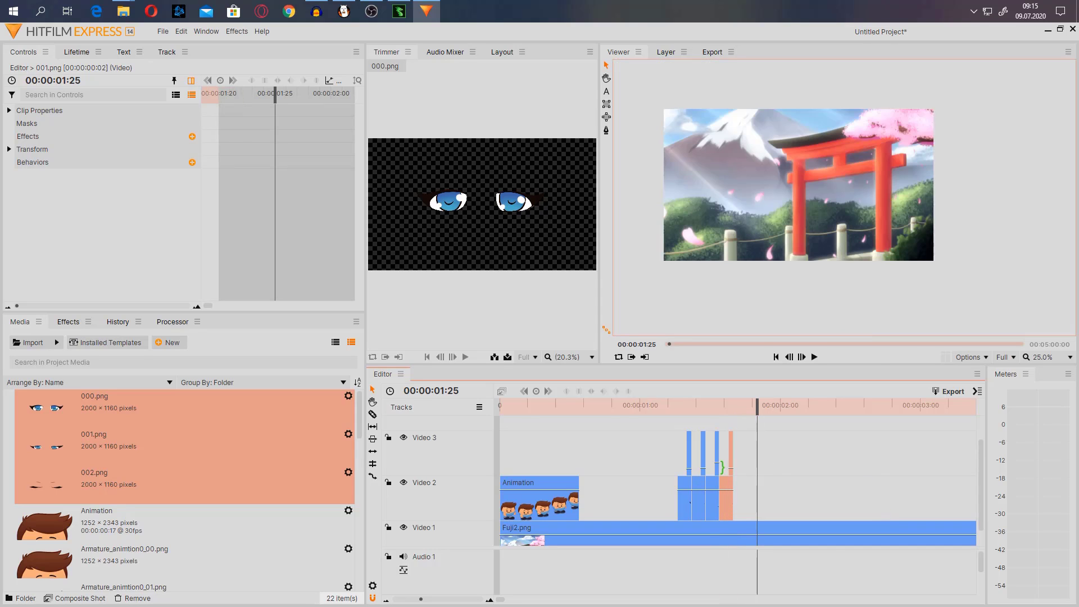
- Copy the four eye clips with their overlays and paste two more sets directly behind the first
left_click_drag(718, 463, 677, 502)
left_click_drag(757, 409, 789, 417)
key("ctrl+v")
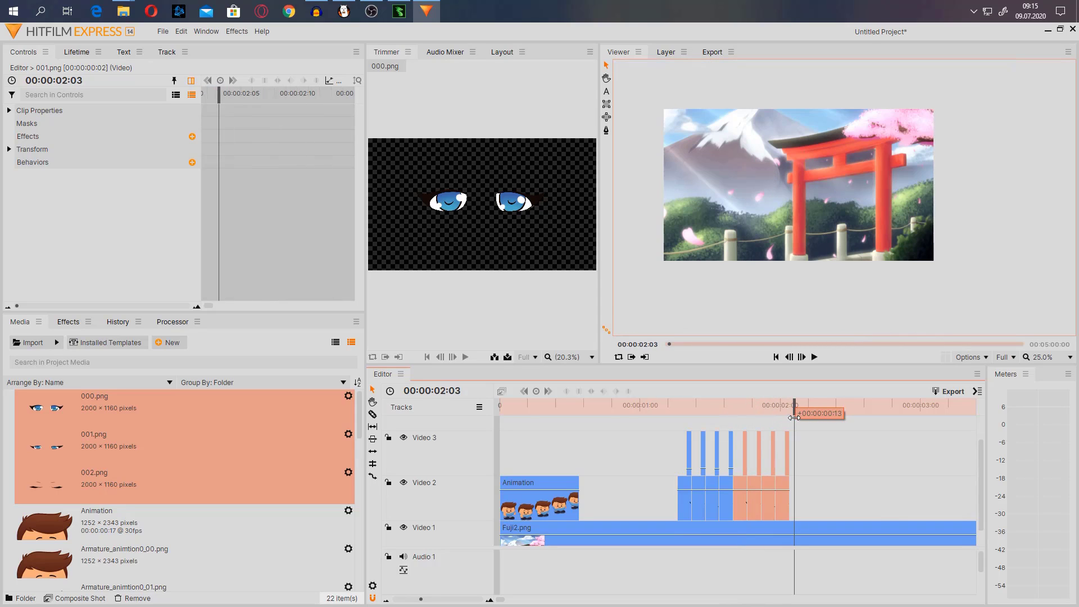
key("ctrl+v")
- Trim the Fuji2.png background on Video 1 to end together with the Animation clip
left_click(607, 528)
scroll(607, 528, "down", 3)
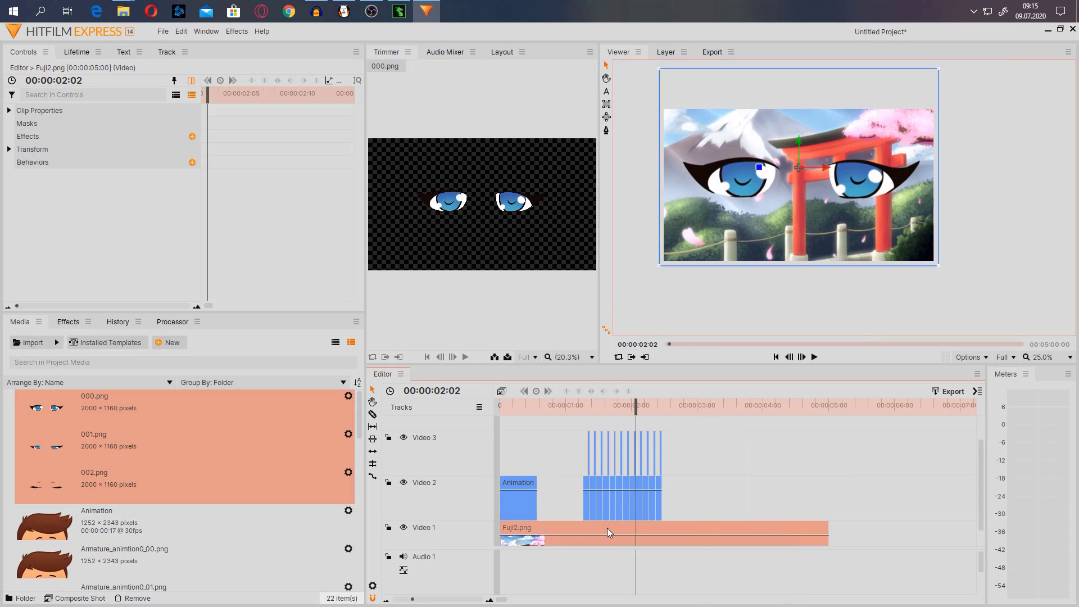
left_click_drag(834, 528, 536, 512)
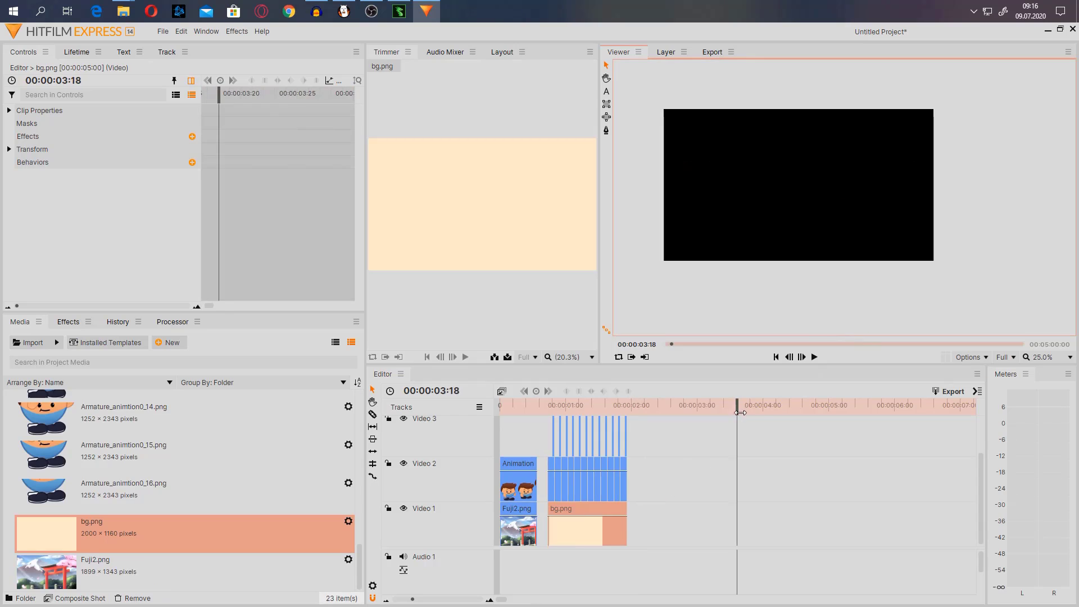
- Play the composite and examine the semi-transparent transition frames of the blink around 00:00:01:21
left_click(815, 357)
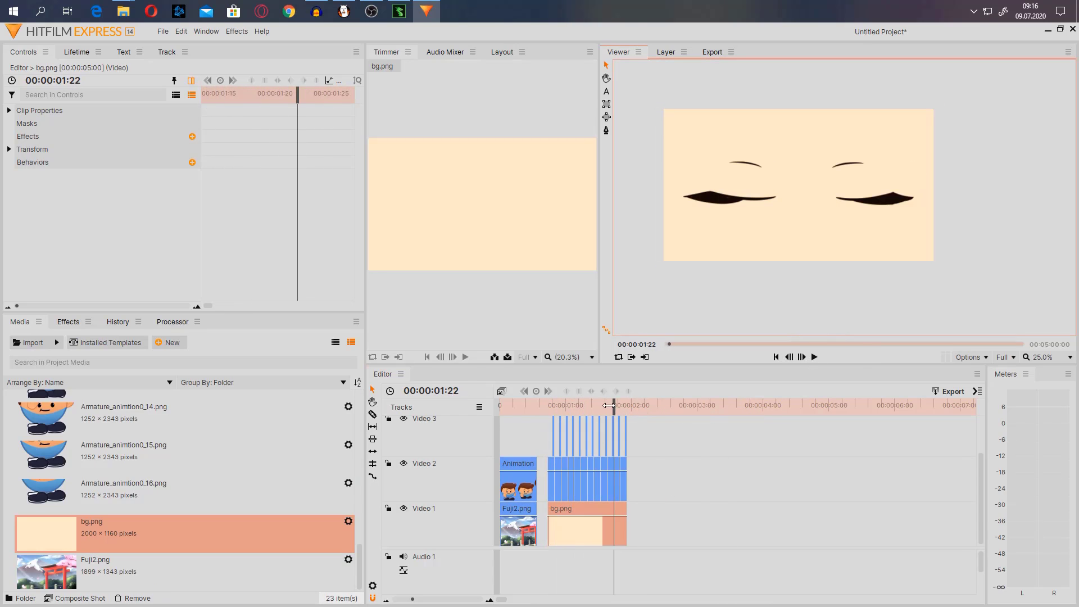
scroll(642, 438, "up", 3)
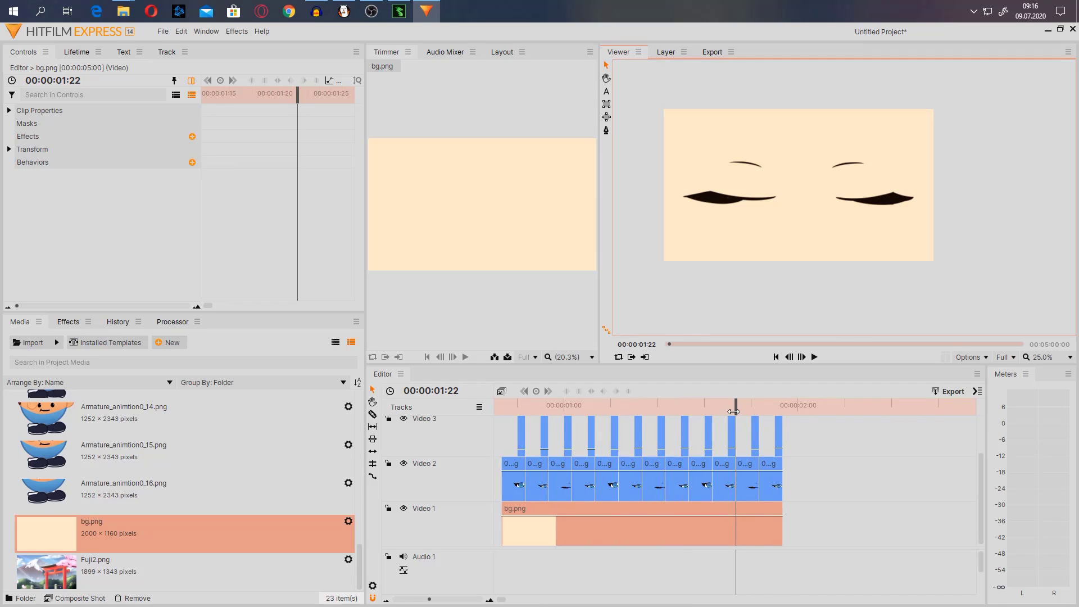
left_click(728, 413)
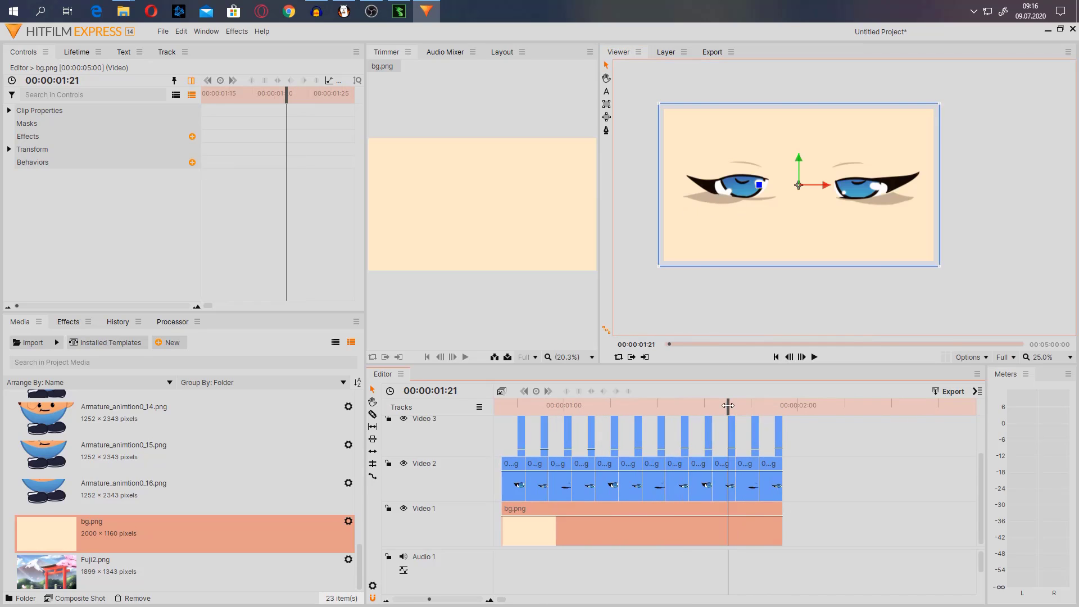
left_click(733, 403)
left_click_drag(732, 404, 593, 443)
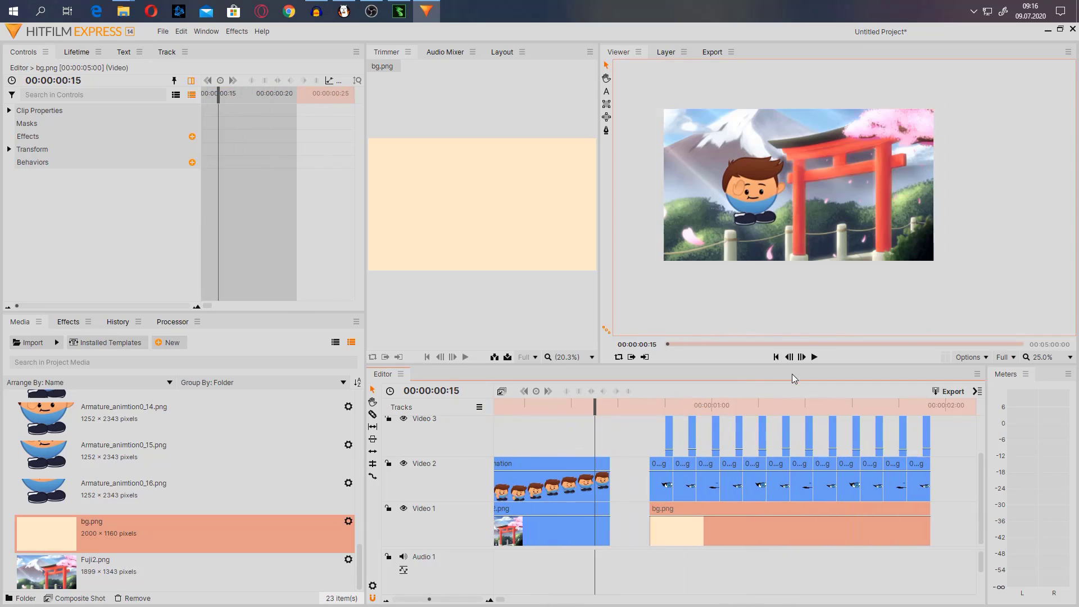
left_click(814, 357)
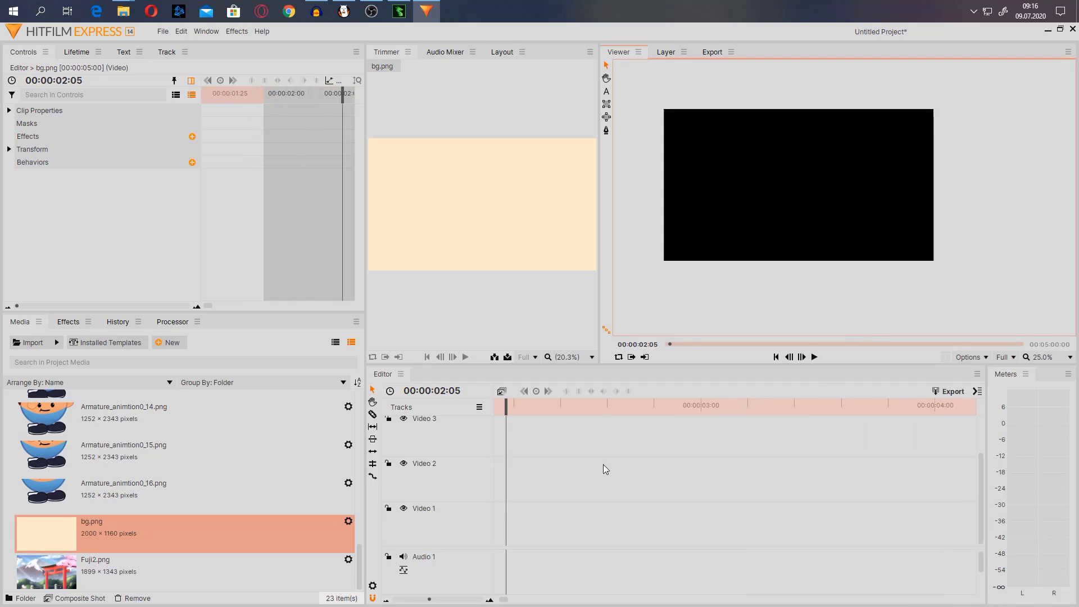
- Return to the timeline's start, open the MP4 export save dialog and close it without saving
scroll(602, 466, "down", 5)
key("Home")
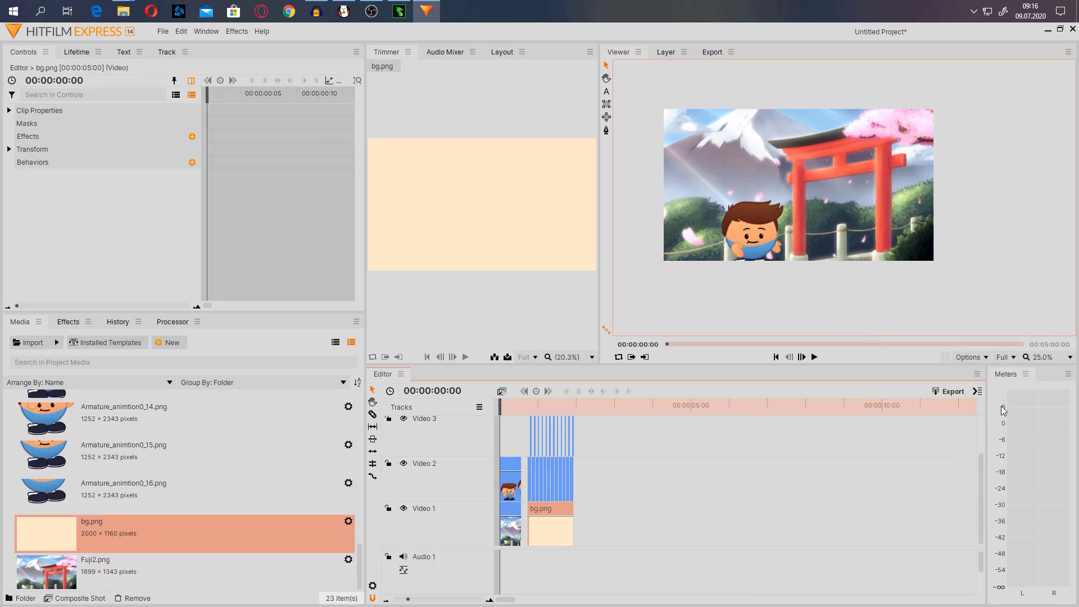
left_click(955, 391)
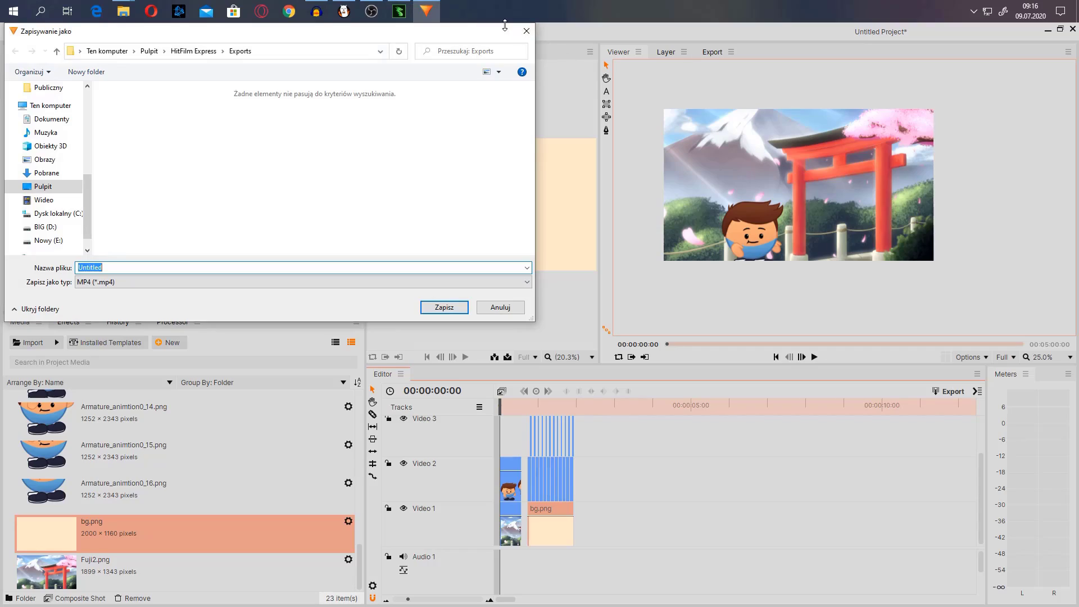
left_click(525, 32)
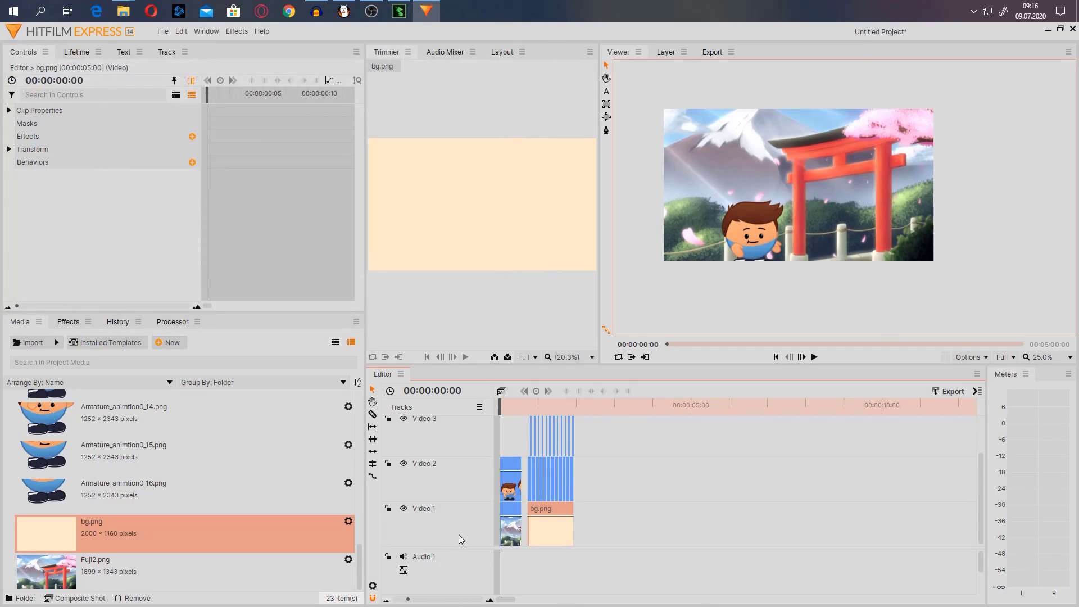